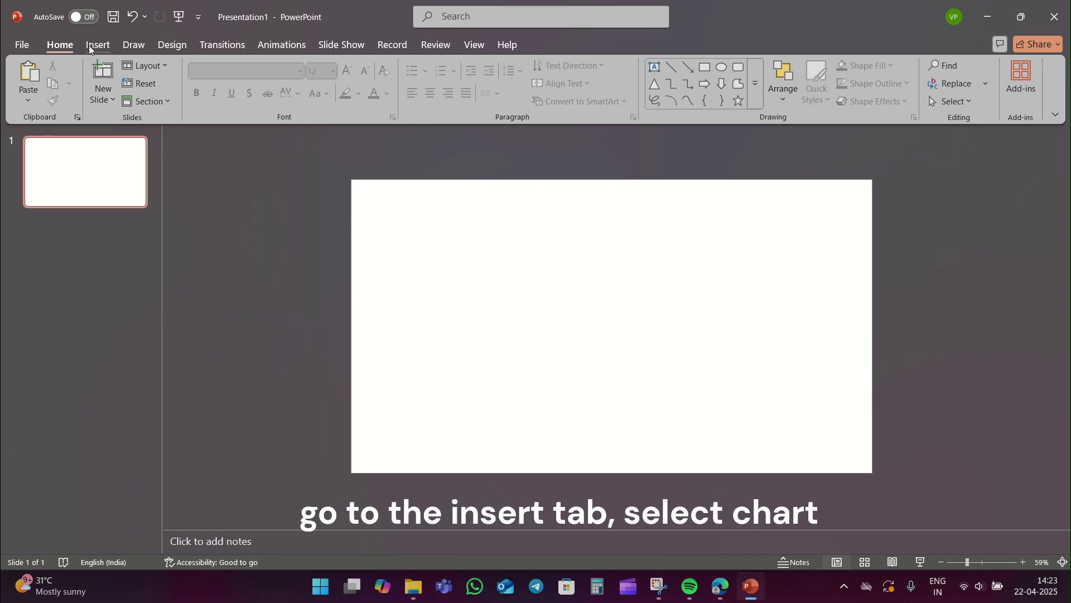
Insert a Pie-category Doughnut chart onto the blank slide.
{"action": "left_click", "coordinate": [89, 46]}
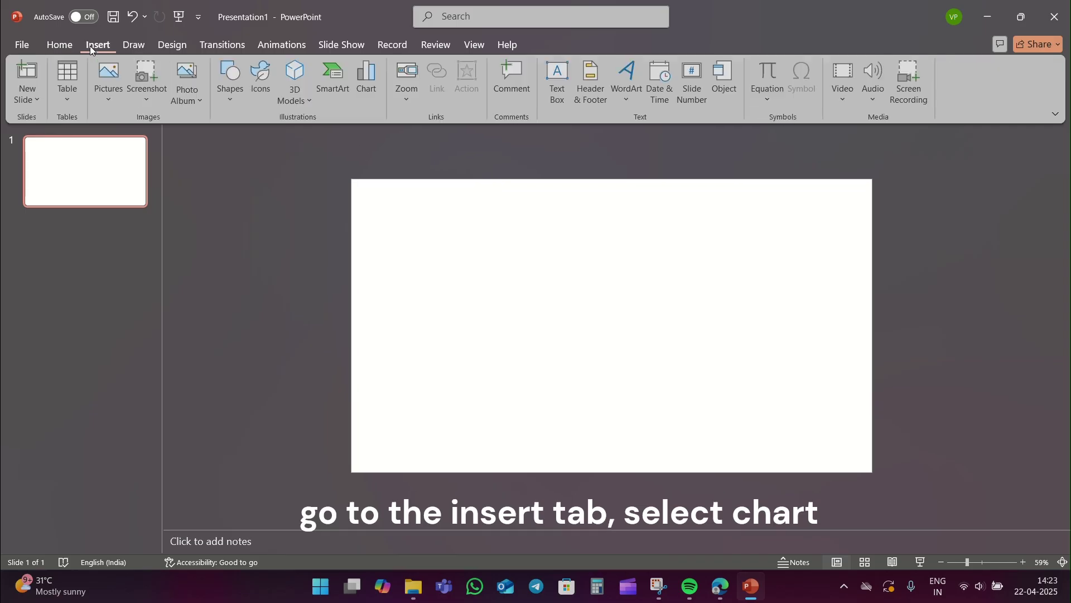
{"action": "left_click", "coordinate": [368, 81]}
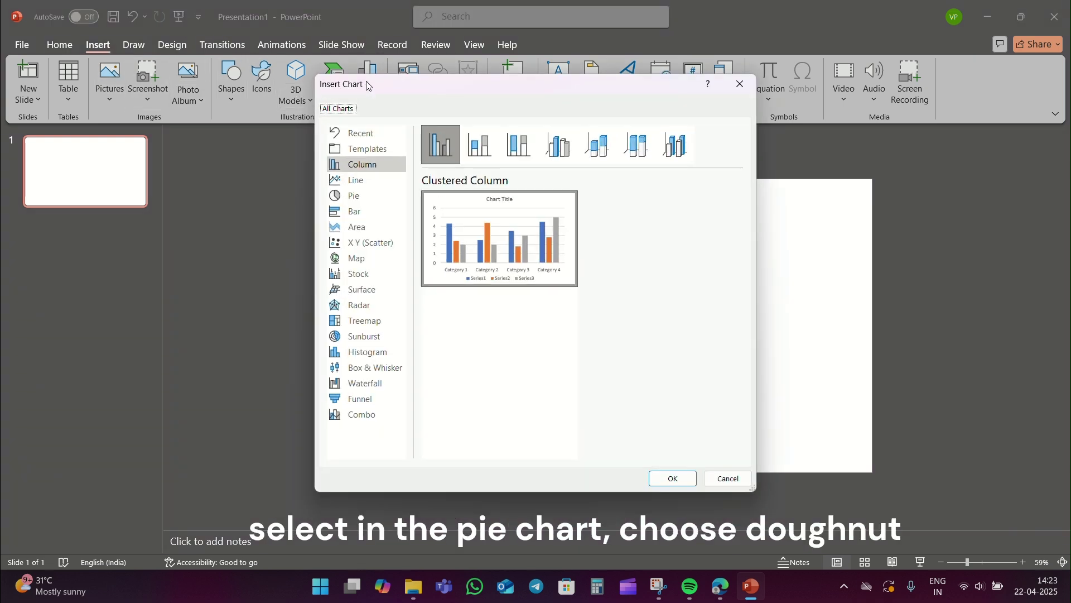
{"action": "left_click", "coordinate": [349, 197]}
{"action": "left_click", "coordinate": [592, 148]}
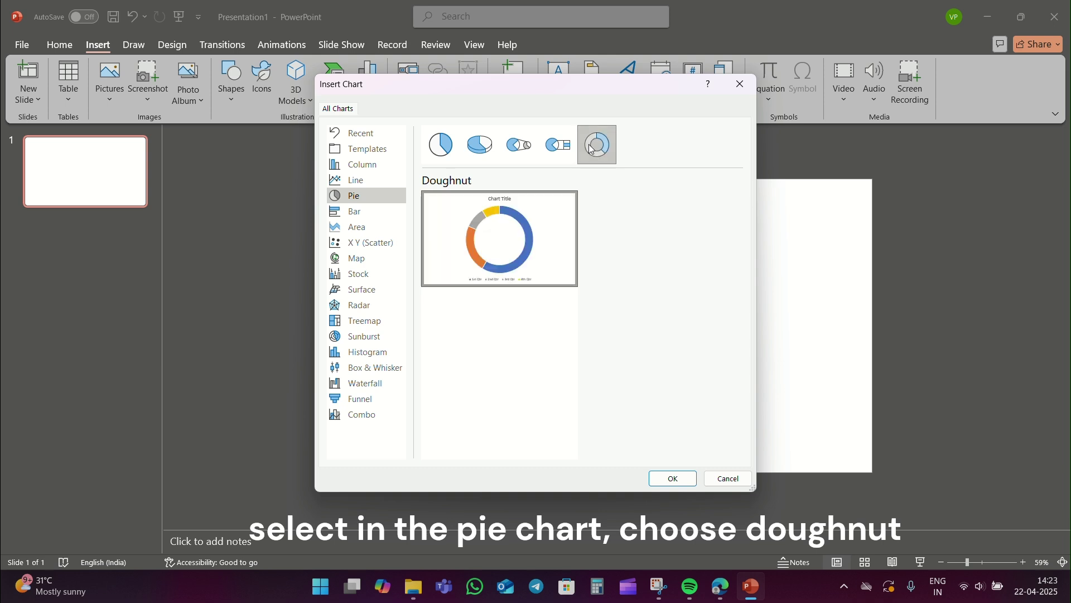
{"action": "left_click", "coordinate": [673, 478]}
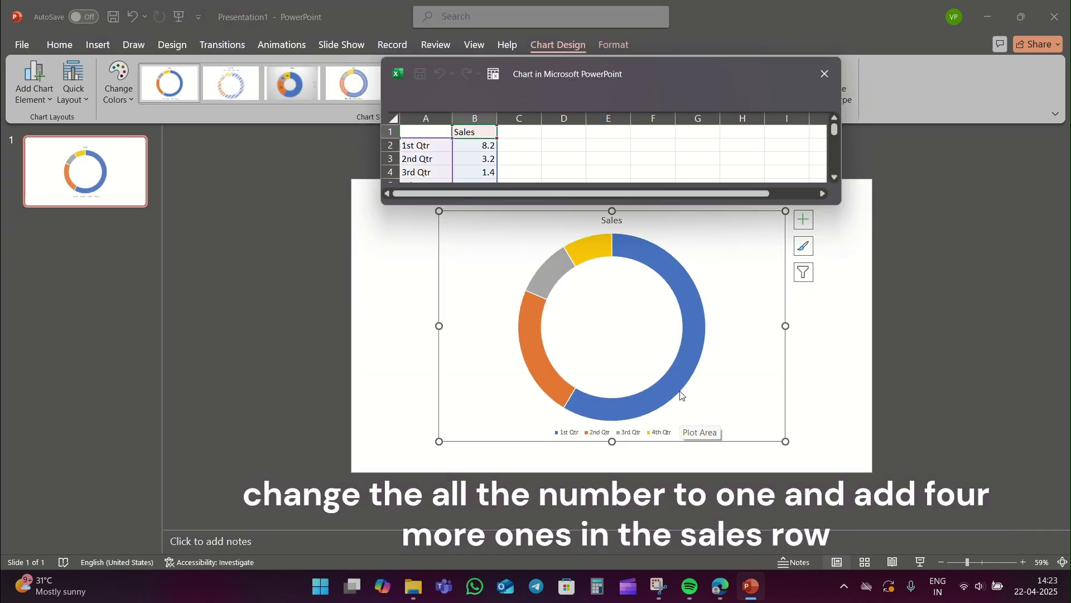
Enlarge the data sheet and change Sales values B2–B5 to 1.
{"action": "left_click_drag", "start_coordinate": [734, 204], "coordinate": [734, 371]}
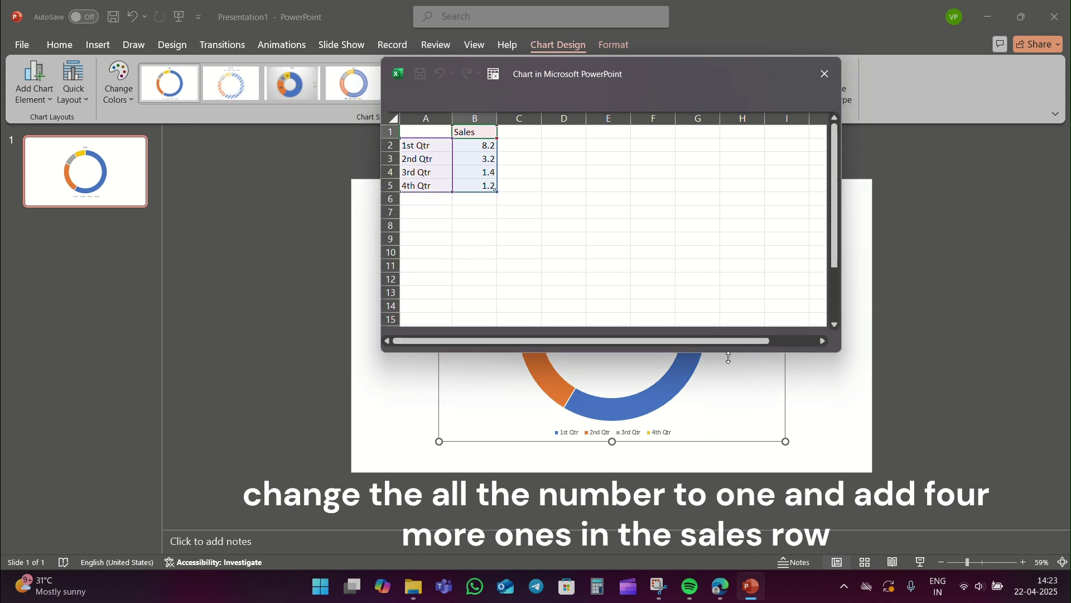
{"action": "left_click", "coordinate": [471, 144]}
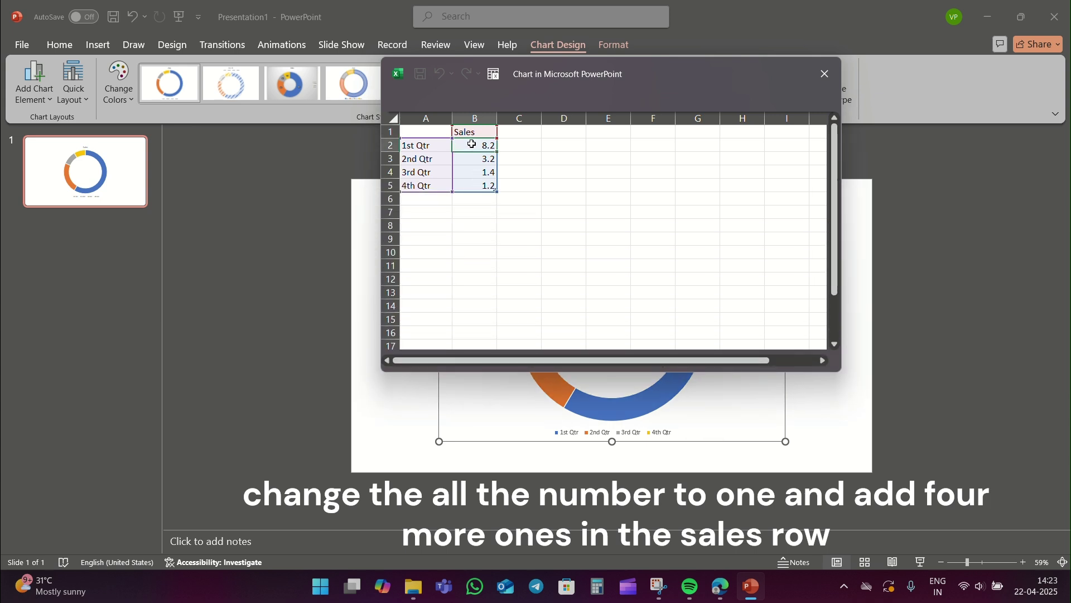
{"action": "type", "text": "1"}
{"action": "key", "text": "Return"}
{"action": "type", "text": "1"}
{"action": "left_click", "coordinate": [481, 173]}
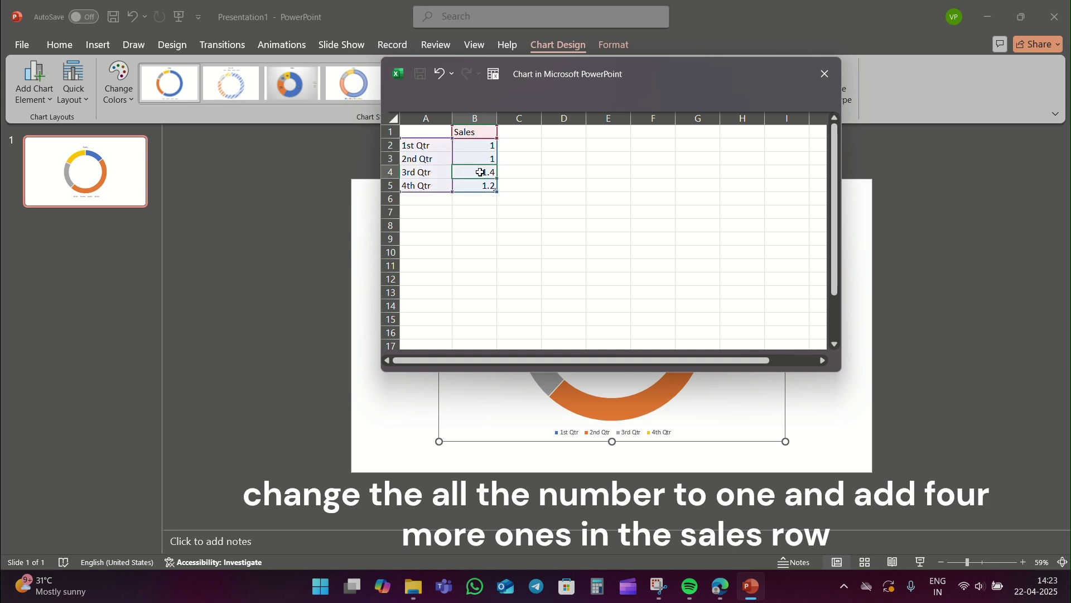
{"action": "type", "text": "1"}
{"action": "left_click", "coordinate": [481, 186]}
{"action": "type", "text": "1"}
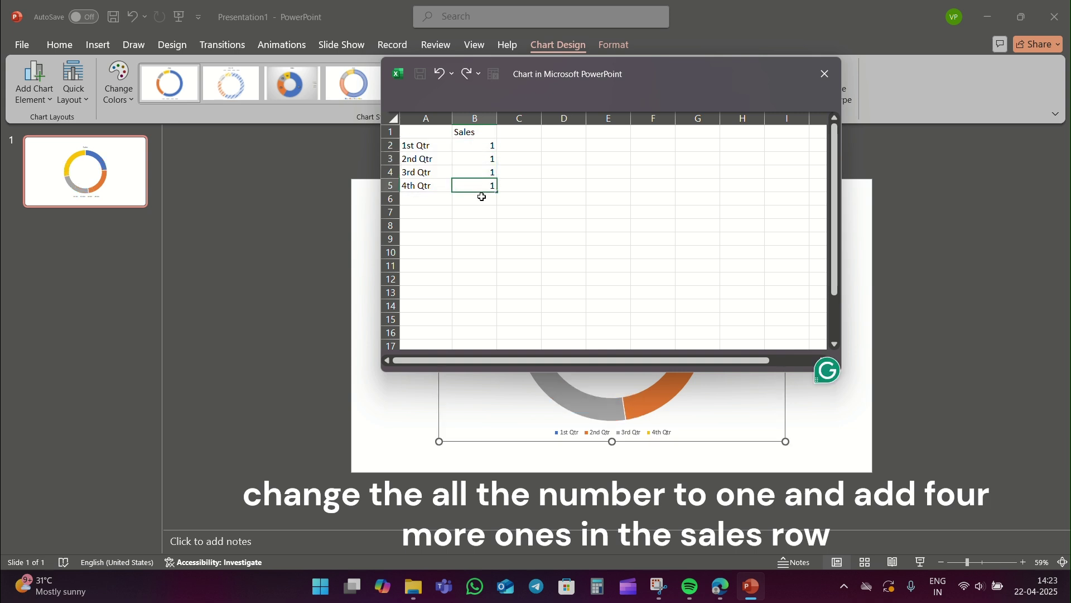
Add 1 in cells B6–B8 and close the chart data sheet.
{"action": "left_click", "coordinate": [482, 197]}
{"action": "type", "text": "1"}
{"action": "key", "text": "Return"}
{"action": "type", "text": "1"}
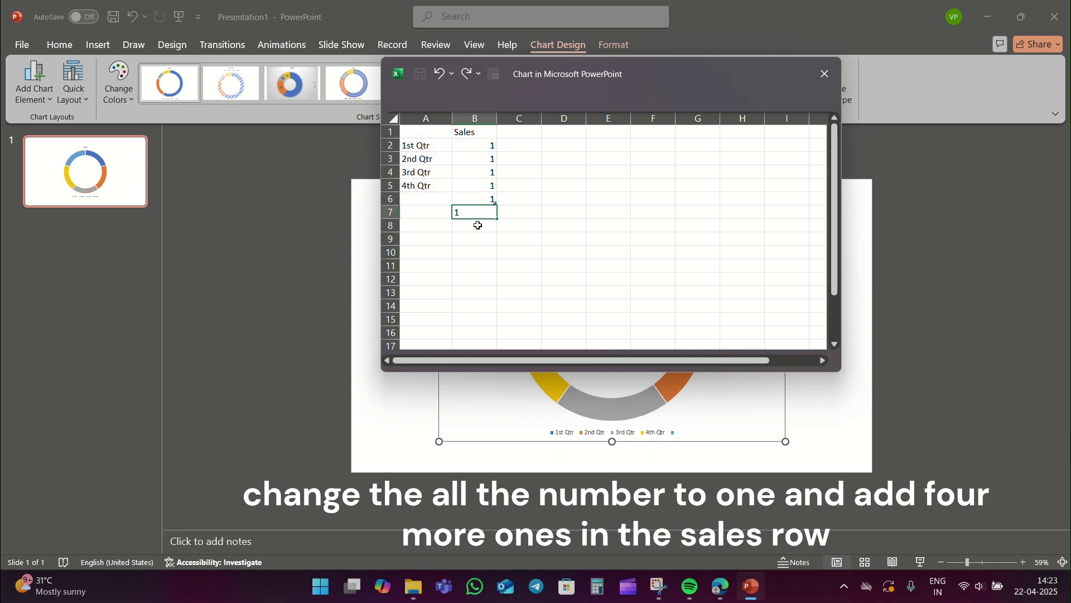
{"action": "key", "text": "Return"}
{"action": "type", "text": "1"}
{"action": "key", "text": "Return"}
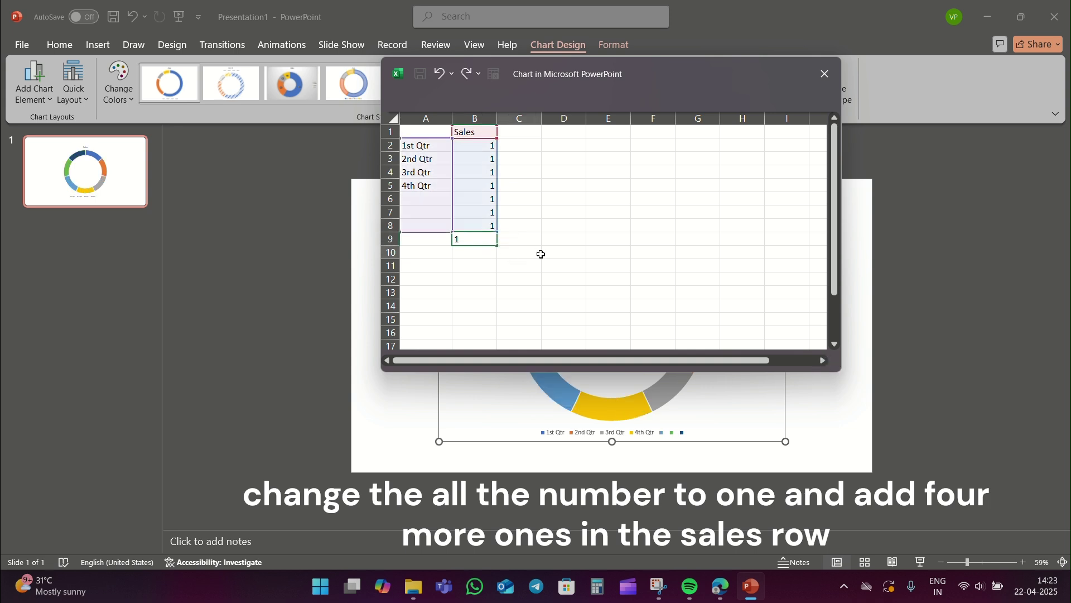
{"action": "left_click", "coordinate": [825, 73]}
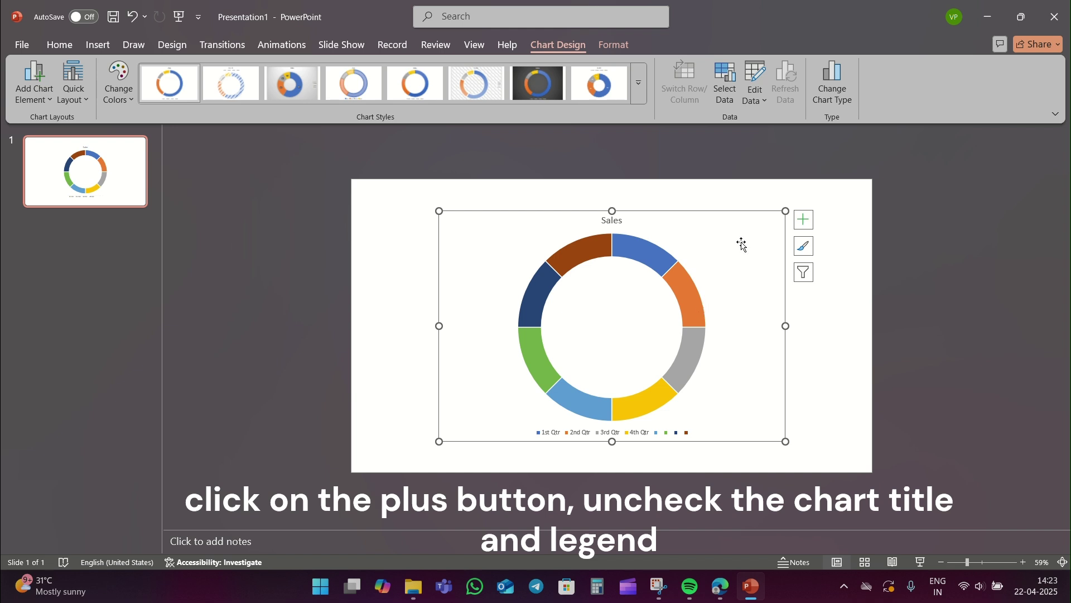
Remove the chart title and legend from the doughnut chart.
{"action": "left_click", "coordinate": [803, 221]}
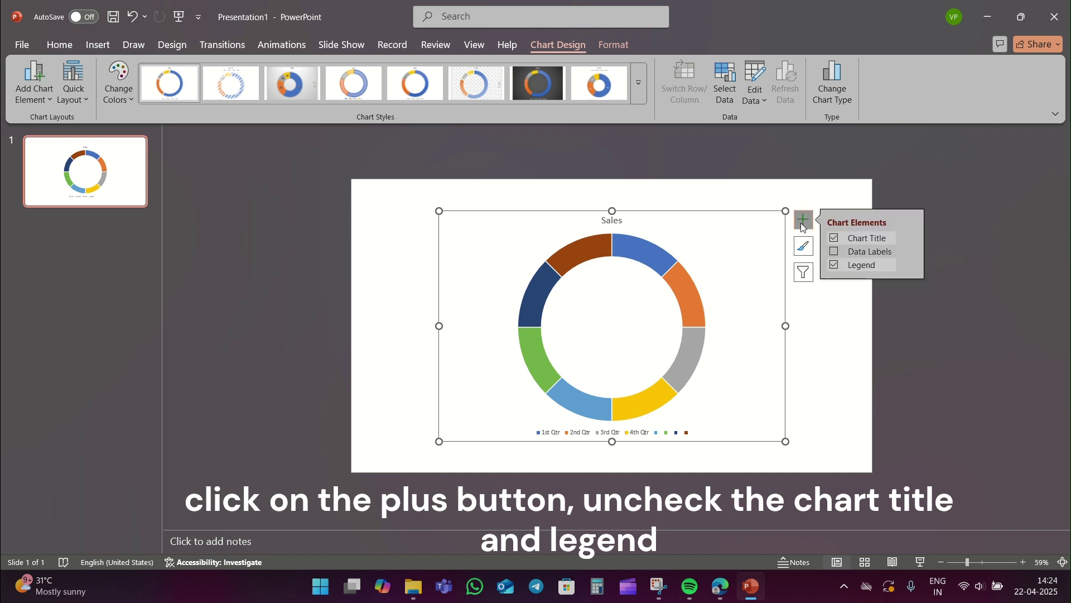
{"action": "left_click", "coordinate": [834, 239]}
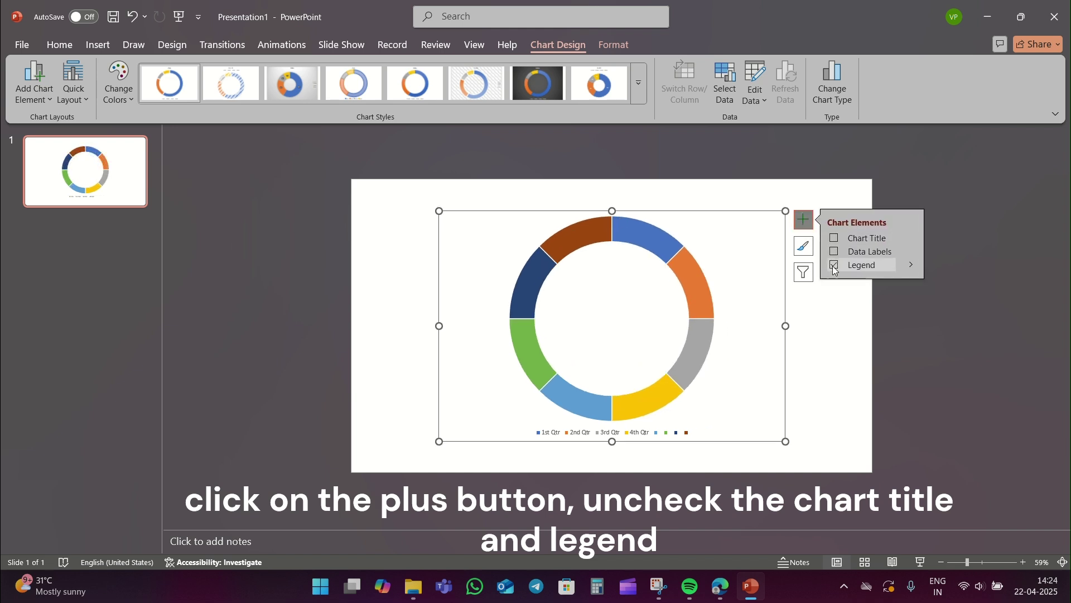
{"action": "left_click", "coordinate": [835, 267]}
Set the doughnut series' hole size to 40% in Format Data Series.
{"action": "right_click", "coordinate": [701, 300]}
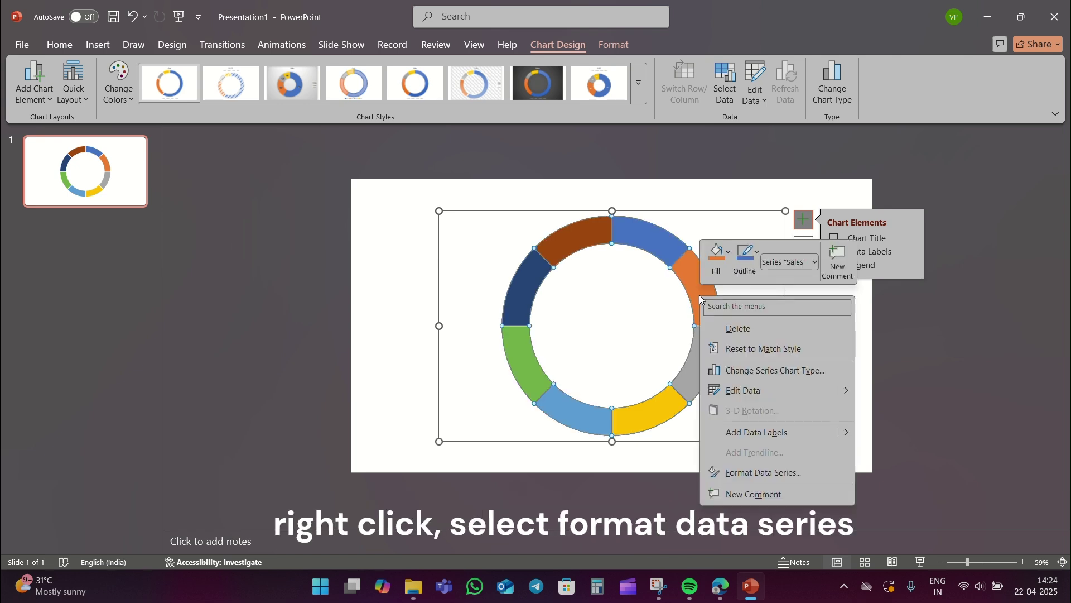
{"action": "left_click", "coordinate": [740, 473]}
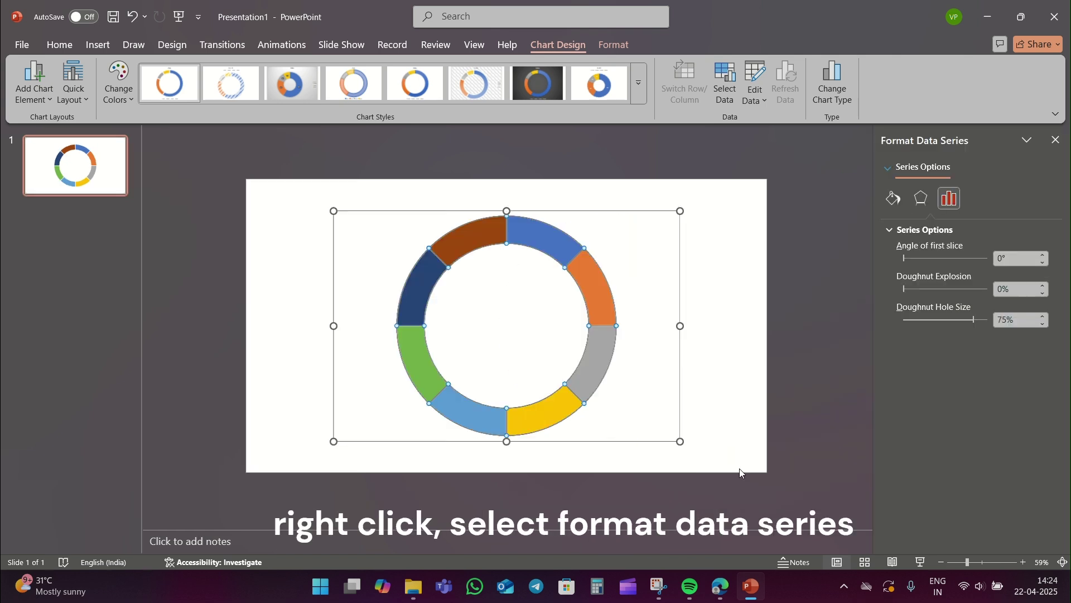
{"action": "left_click", "coordinate": [1017, 319]}
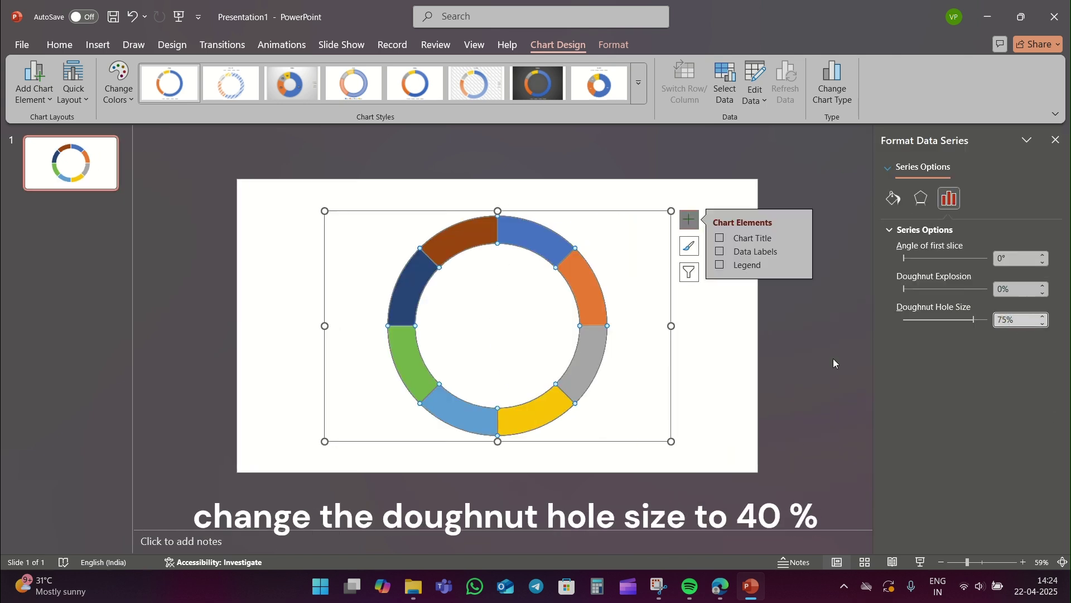
{"action": "left_click_drag", "start_coordinate": [1017, 319], "coordinate": [990, 320]}
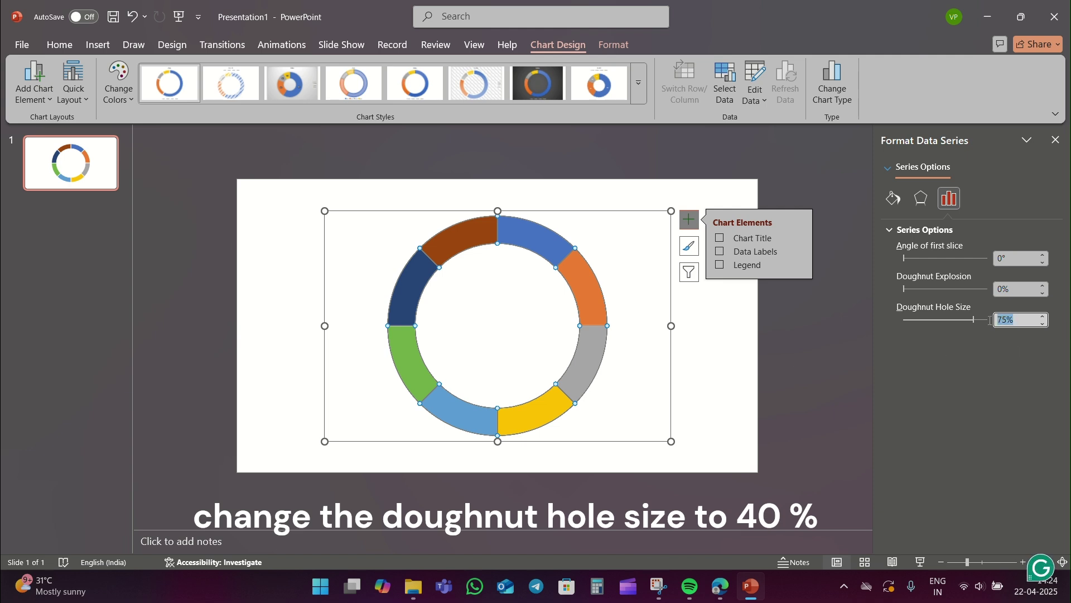
{"action": "type", "text": "40"}
{"action": "left_click", "coordinate": [718, 379]}
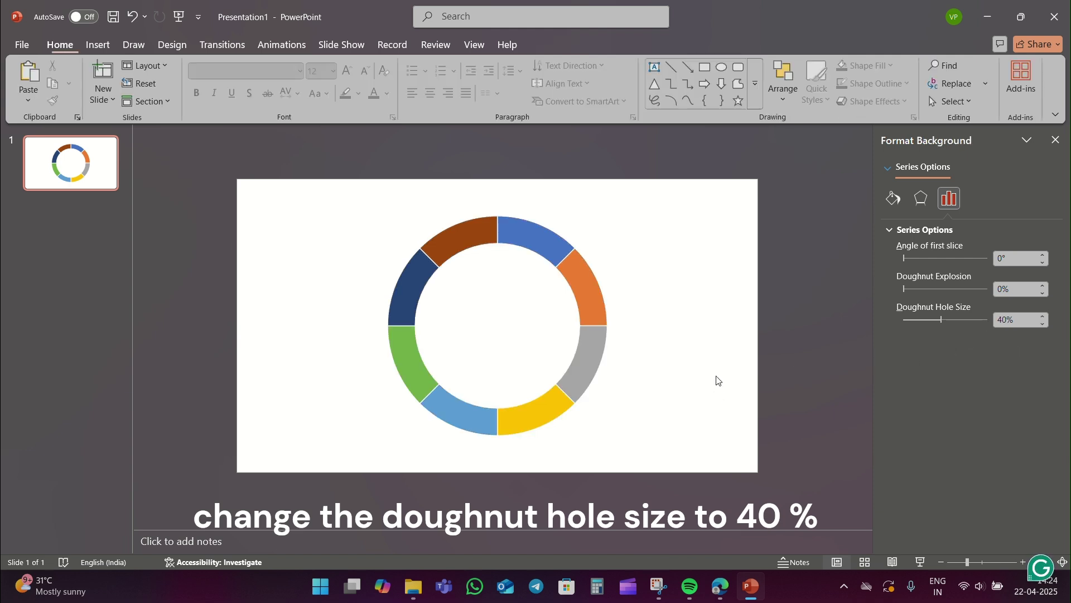
Set the doughnut chart's shape outline to No Outline.
{"action": "left_click", "coordinate": [577, 294]}
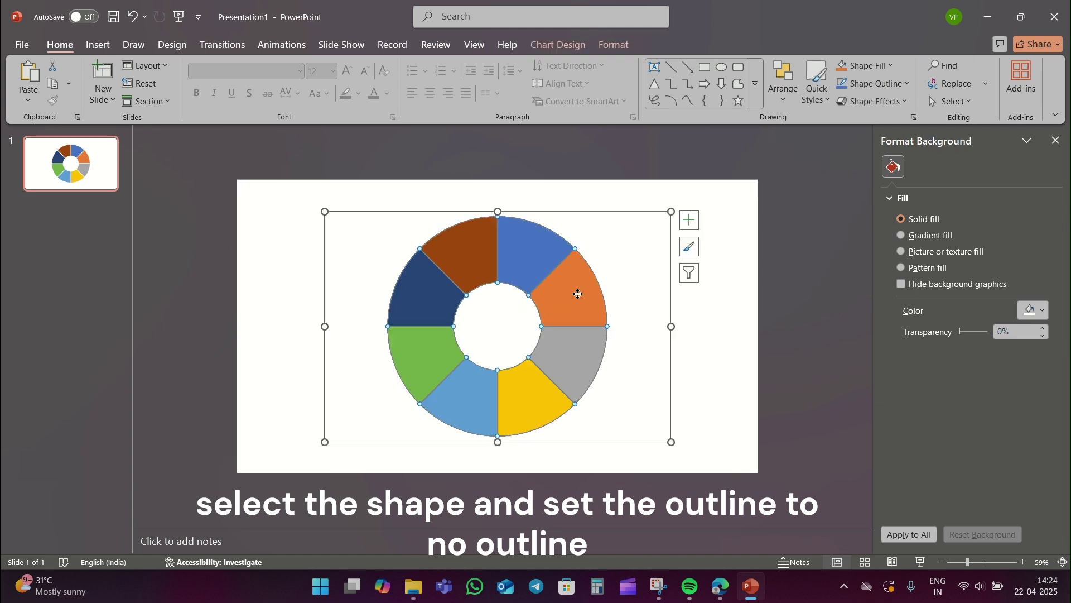
{"action": "left_click", "coordinate": [885, 88]}
{"action": "left_click", "coordinate": [863, 323]}
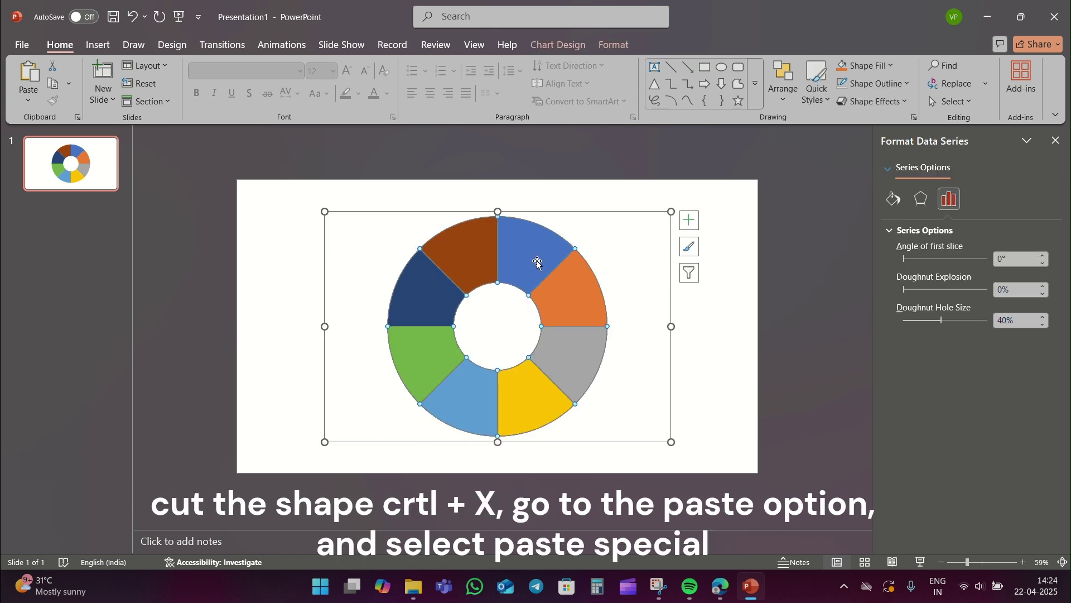
Cut the chart and paste it back as a Picture (SVG) via Paste Special.
{"action": "key", "text": "ctrl+x"}
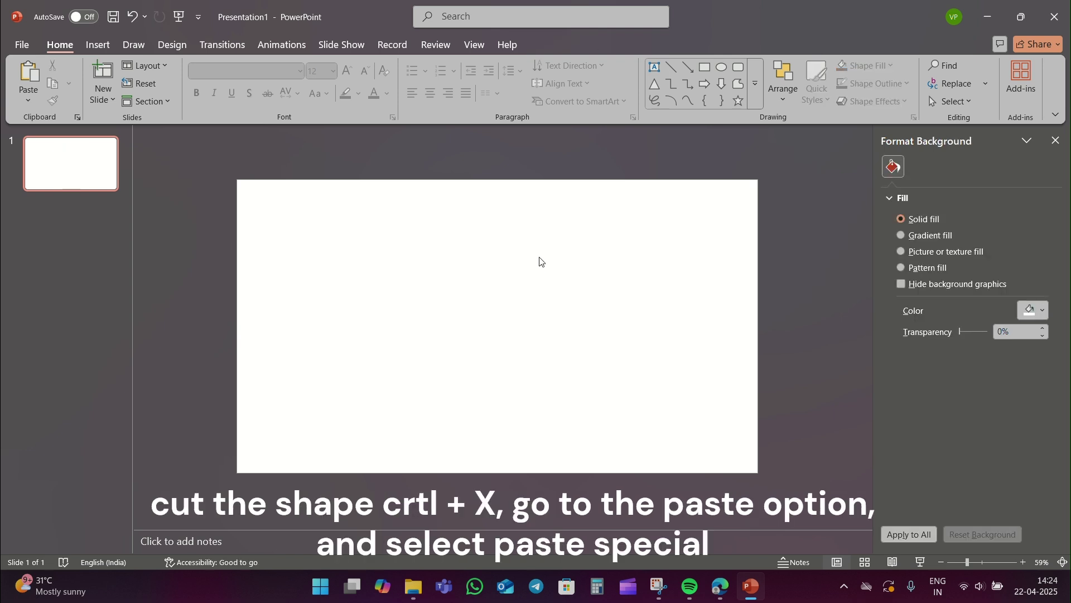
{"action": "left_click", "coordinate": [32, 104]}
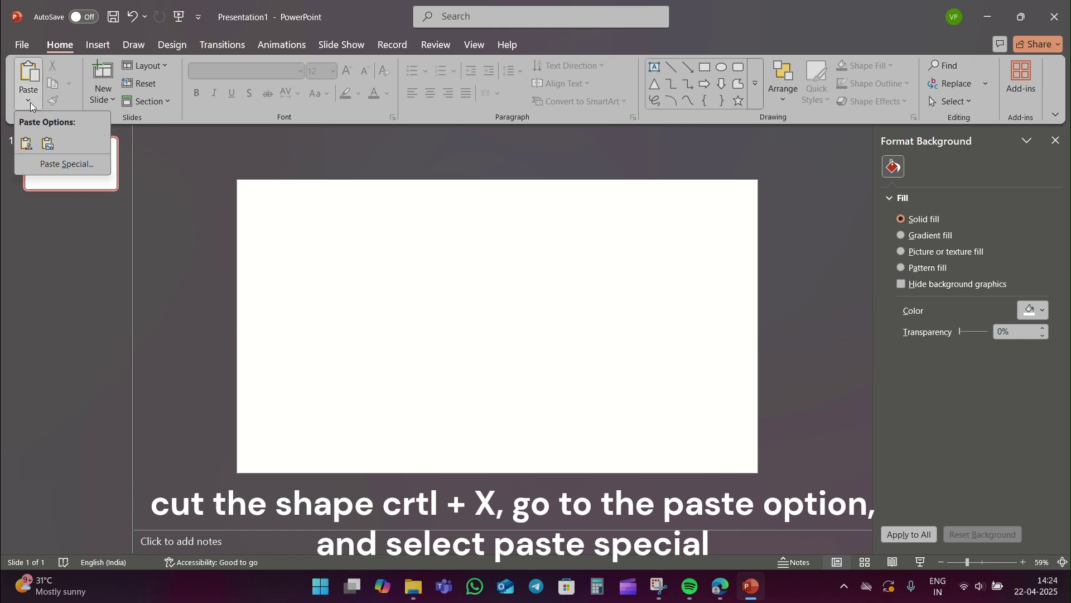
{"action": "left_click", "coordinate": [59, 167]}
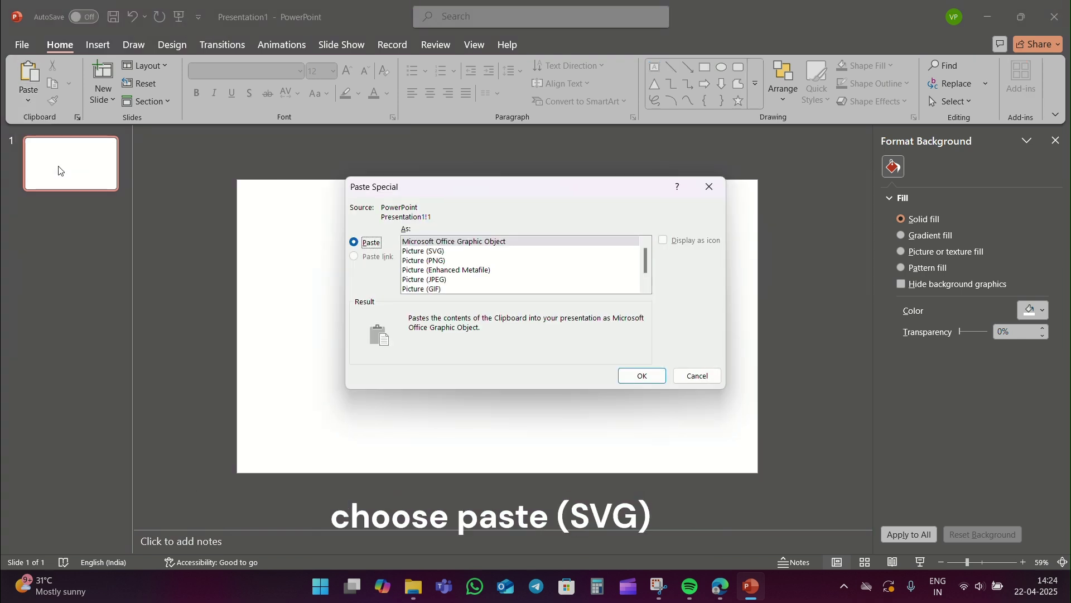
{"action": "left_click", "coordinate": [428, 252]}
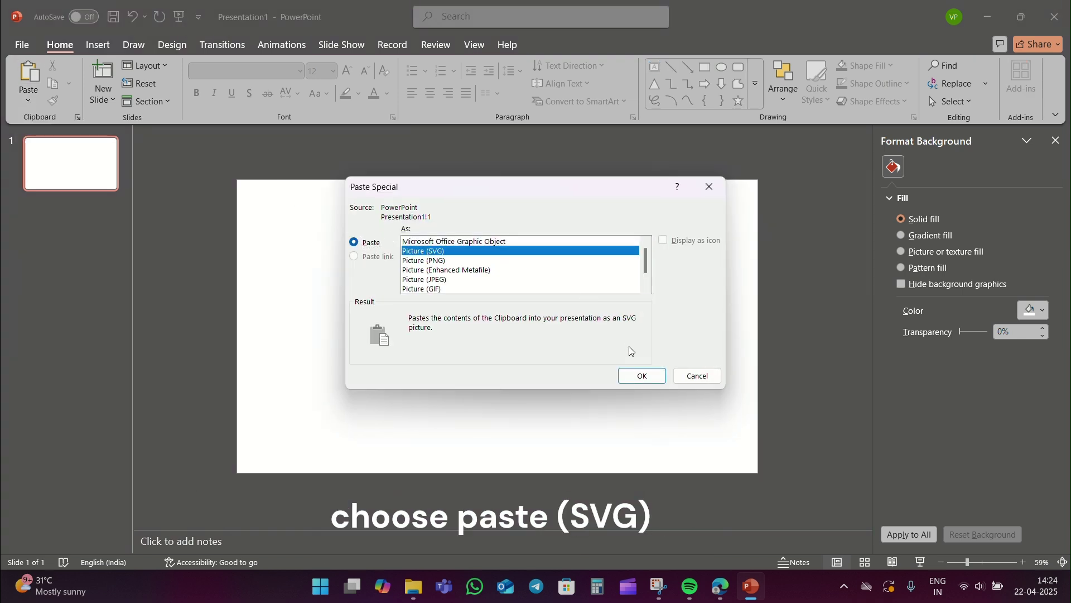
{"action": "left_click", "coordinate": [641, 377]}
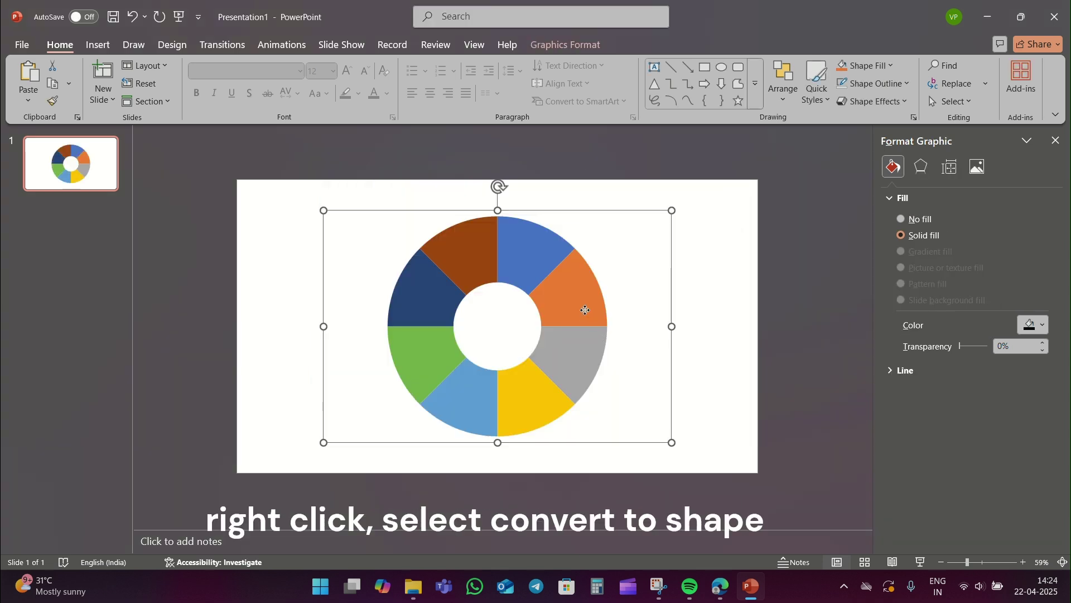
Convert the SVG picture to shapes and ungroup it into separate segments.
{"action": "right_click", "coordinate": [585, 310]}
{"action": "left_click", "coordinate": [633, 347]}
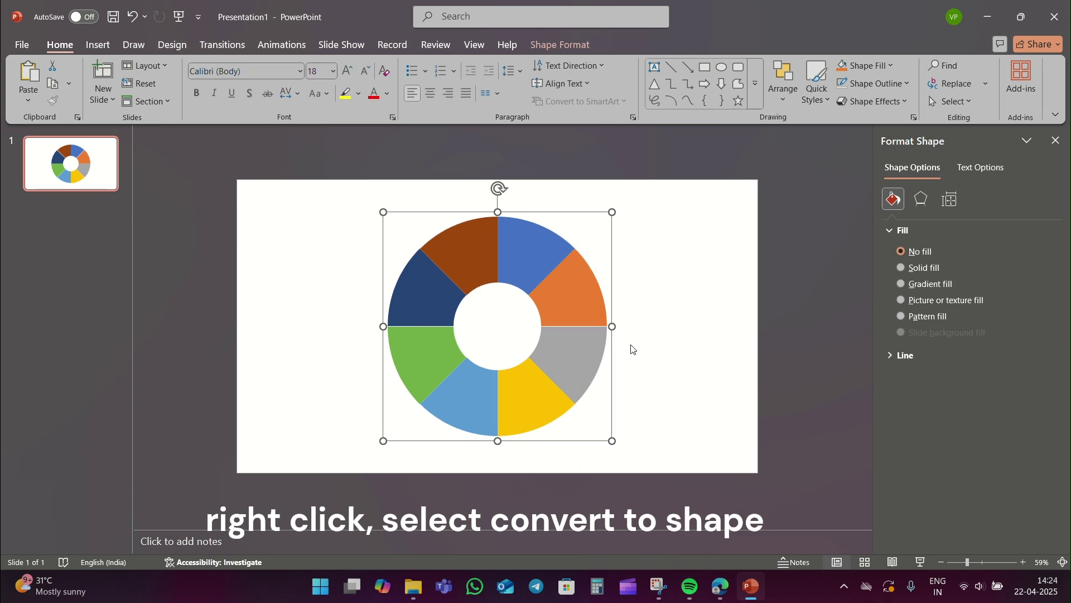
{"action": "right_click", "coordinate": [577, 291]}
{"action": "mouse_move", "coordinate": [615, 388]}
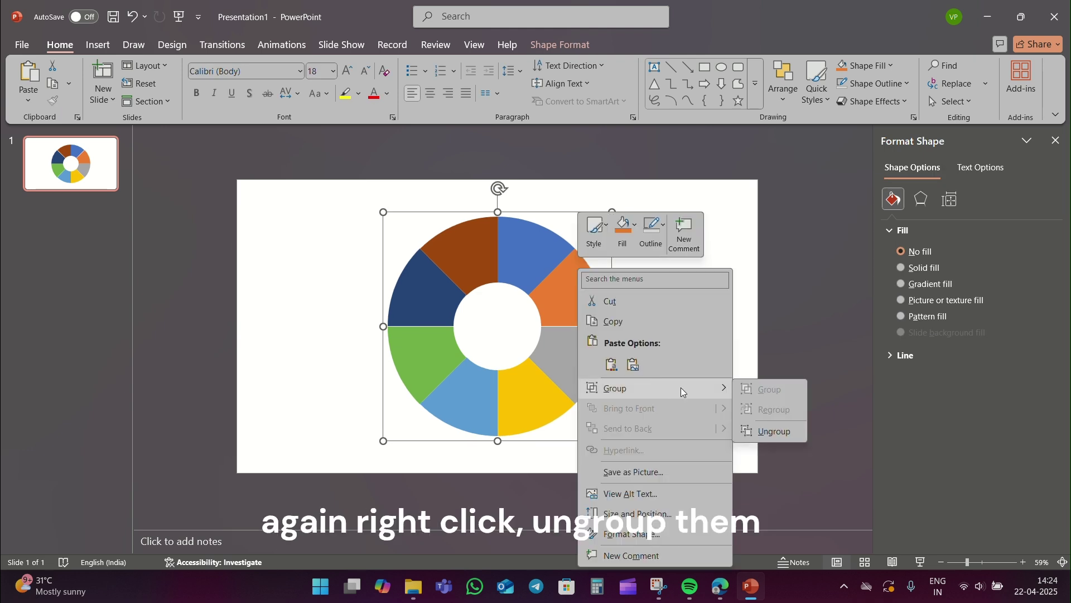
{"action": "left_click", "coordinate": [761, 430]}
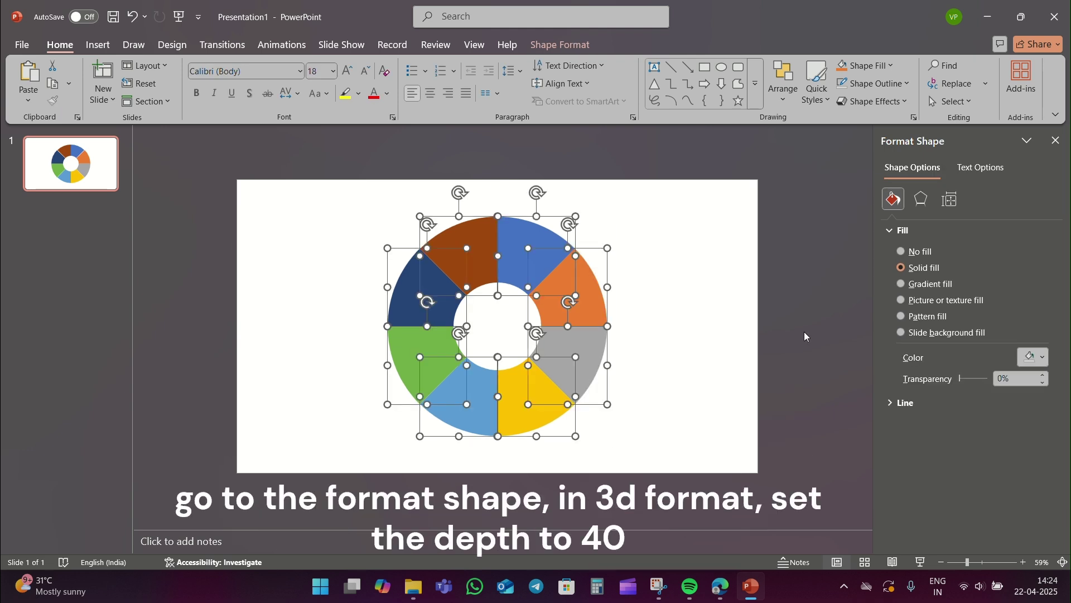
Give all segments a 3-D Format depth of 40 pt.
{"action": "left_click", "coordinate": [928, 204]}
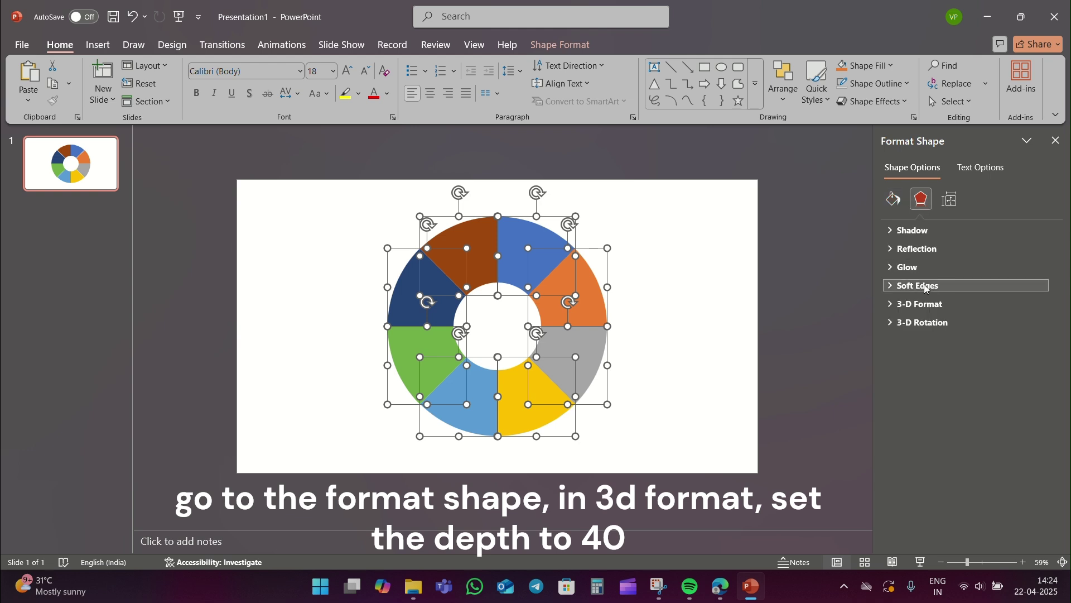
{"action": "left_click", "coordinate": [925, 305]}
{"action": "scroll", "coordinate": [961, 320], "scroll_direction": "down", "scroll_amount": 3}
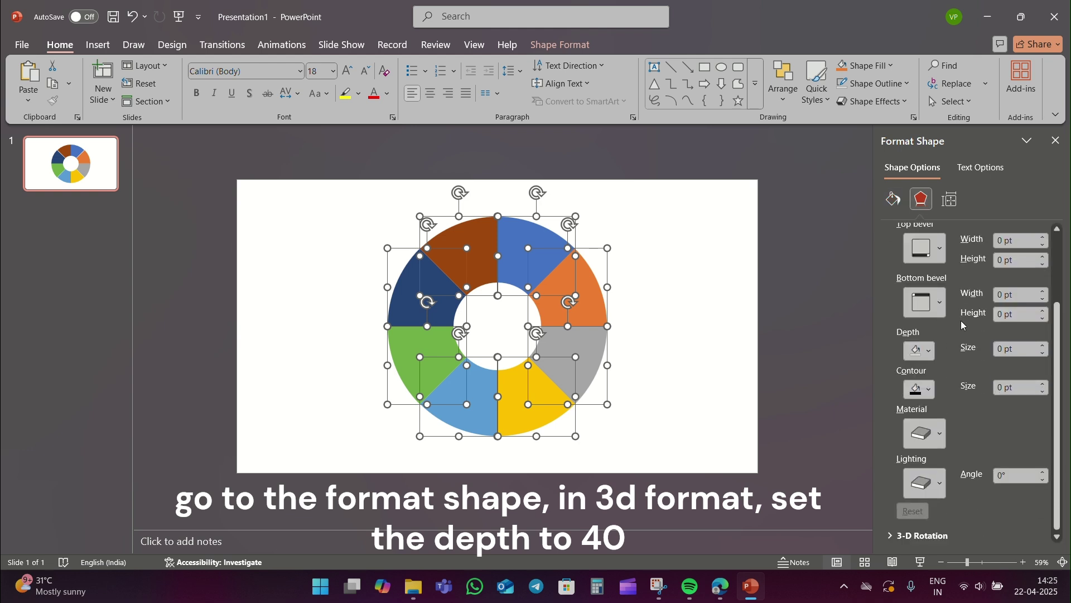
{"action": "triple_click", "coordinate": [1013, 349]}
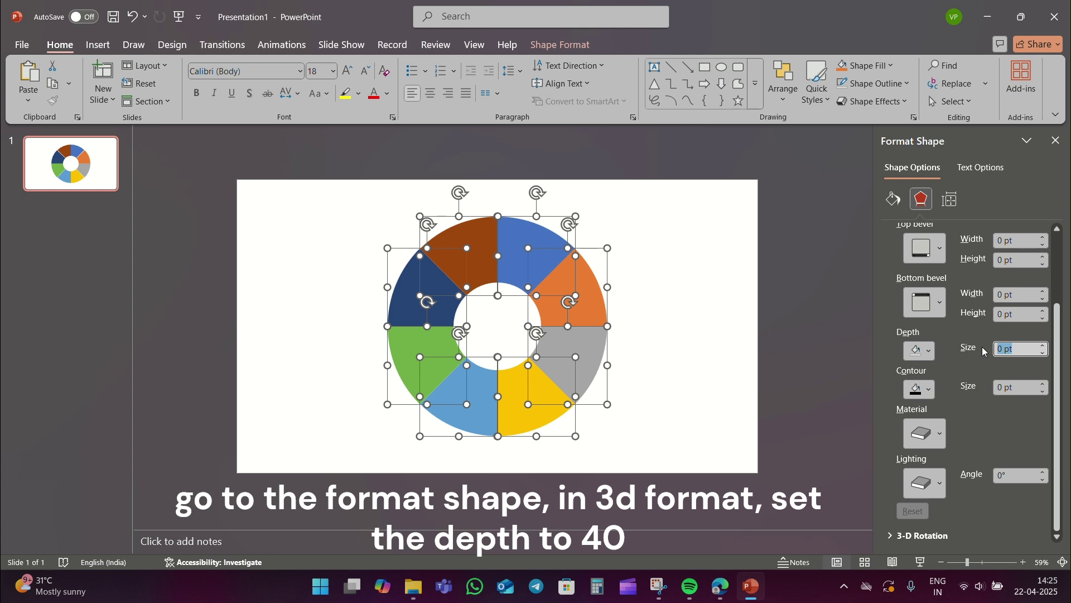
{"action": "type", "text": "40"}
{"action": "key", "text": "Return"}
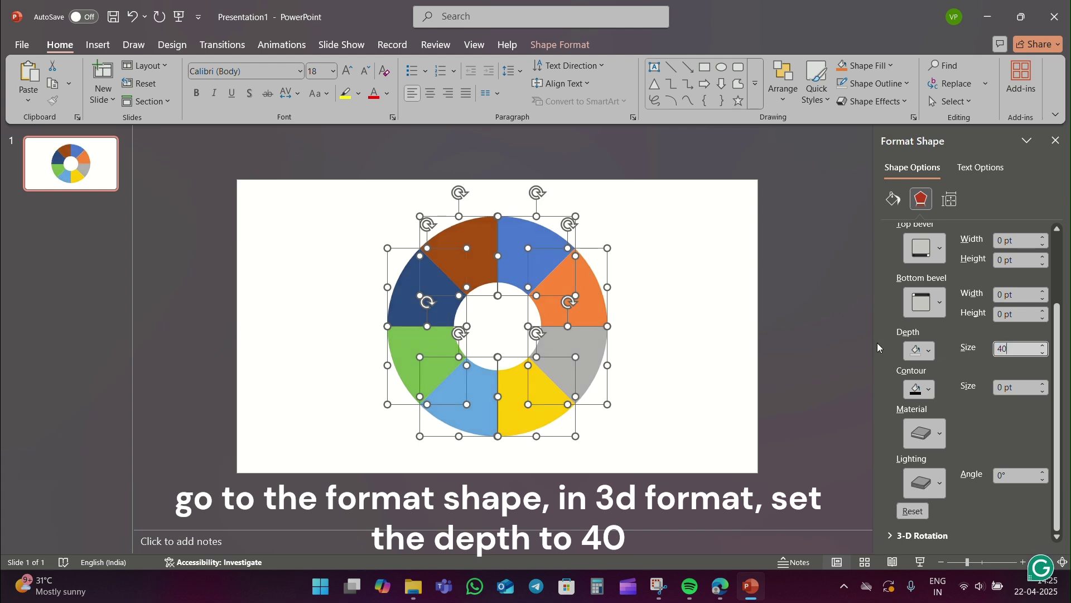
Apply the Isometric: Top Up 3-D rotation preset to the segments.
{"action": "scroll", "coordinate": [885, 260], "scroll_direction": "up", "scroll_amount": 2}
{"action": "scroll", "coordinate": [885, 260], "scroll_direction": "up", "scroll_amount": 2}
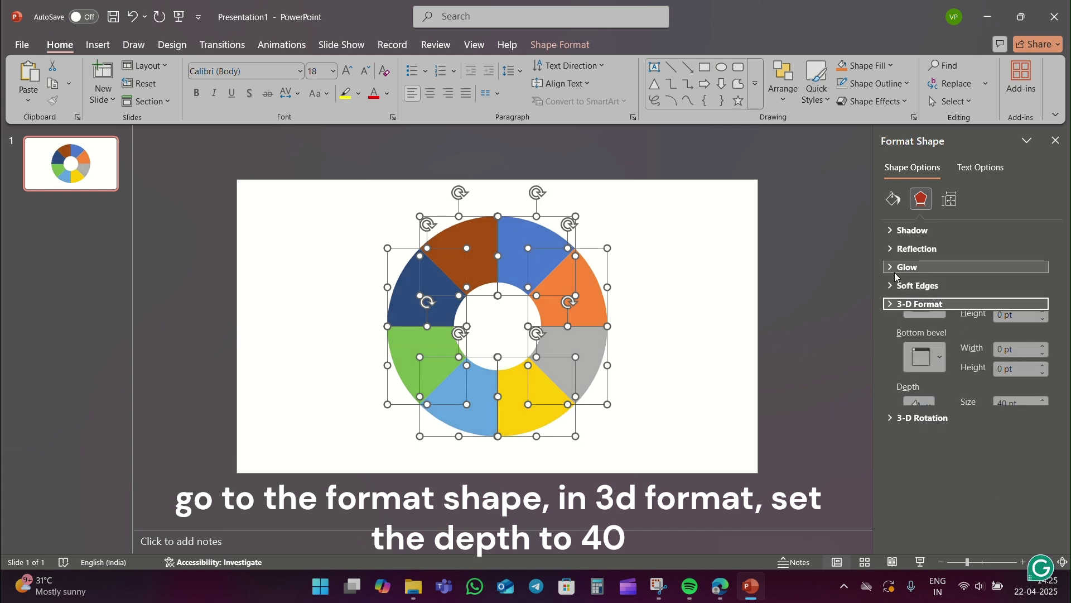
{"action": "left_click", "coordinate": [893, 275]}
{"action": "left_click", "coordinate": [895, 324]}
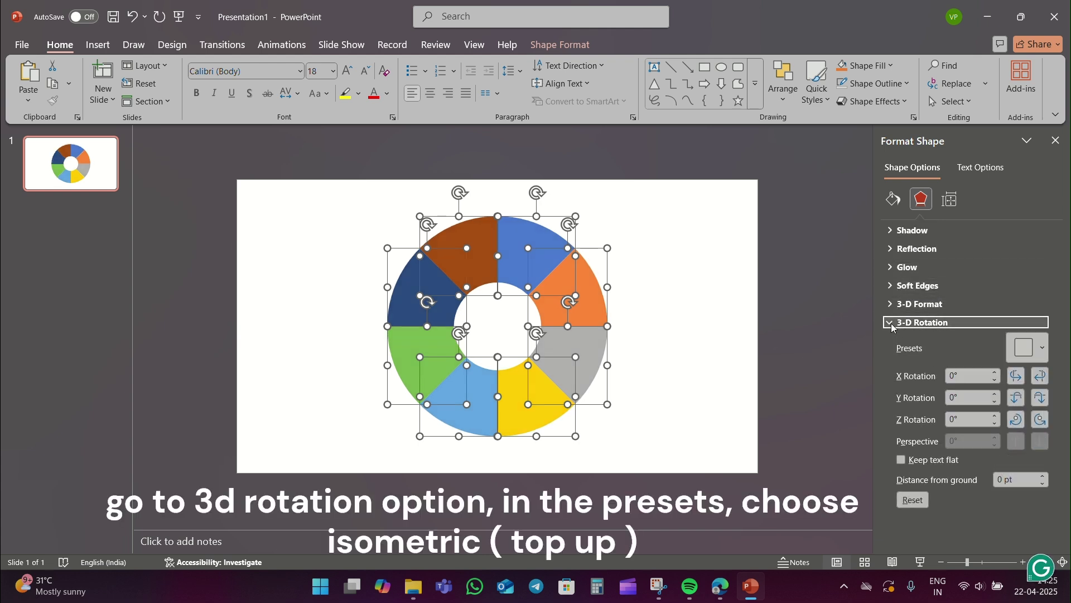
{"action": "left_click", "coordinate": [1034, 350]}
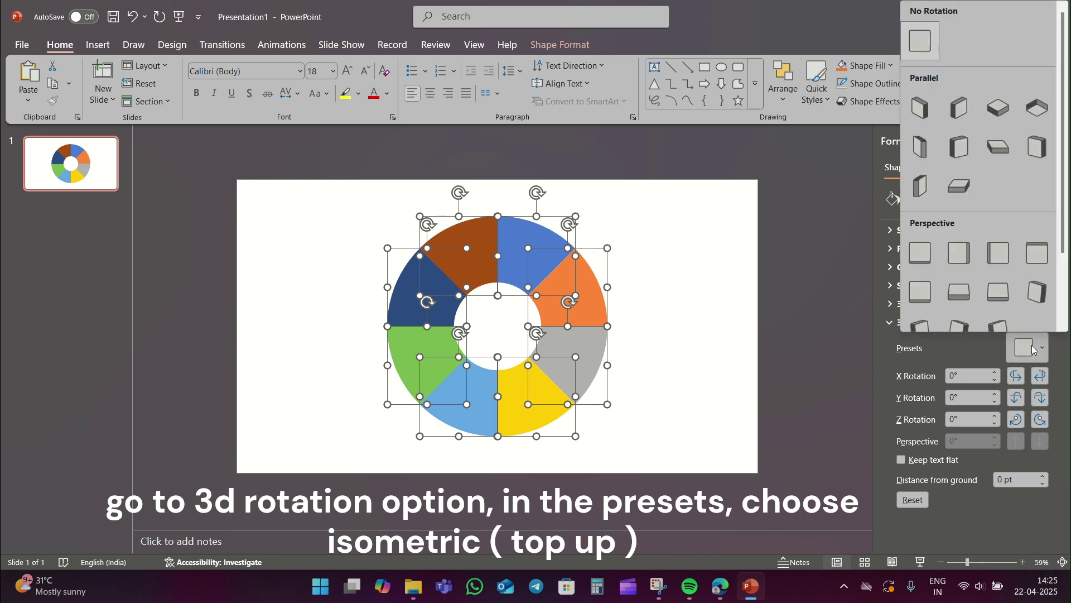
{"action": "left_click", "coordinate": [1004, 120]}
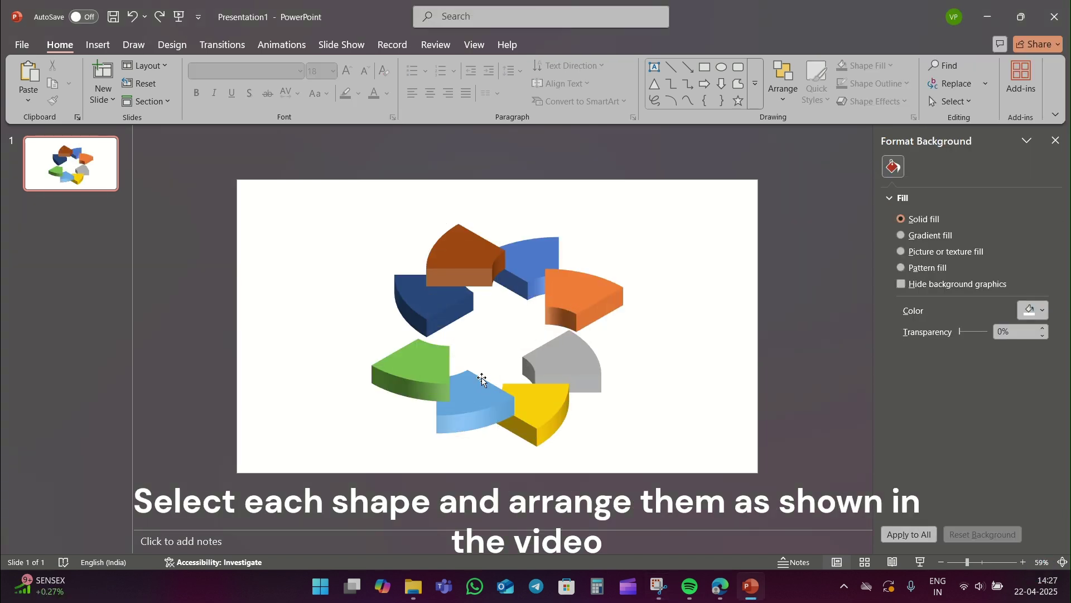
Fit the light-blue, dark-blue and brown pieces into the ring, sending them backward as needed.
{"action": "left_click", "coordinate": [481, 377]}
{"action": "left_click_drag", "start_coordinate": [466, 415], "coordinate": [479, 381]}
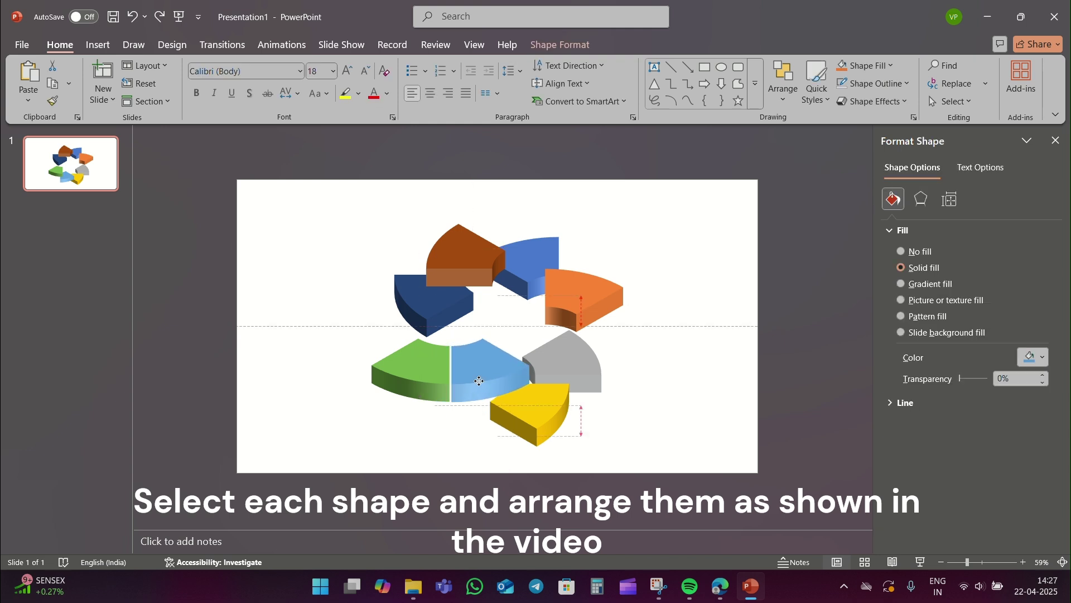
{"action": "mouse_move", "coordinate": [434, 303]}
{"action": "left_mouse_down"}
{"action": "mouse_move", "coordinate": [360, 314]}
{"action": "mouse_move", "coordinate": [374, 339]}
{"action": "left_mouse_up"}
{"action": "right_click", "coordinate": [361, 315]}
{"action": "left_click", "coordinate": [430, 410]}
{"action": "left_click_drag", "start_coordinate": [470, 264], "coordinate": [379, 298]}
{"action": "right_click", "coordinate": [393, 300]}
{"action": "left_click", "coordinate": [438, 411]}
Move the blue, orange and grey pieces into the ring beside the others.
{"action": "left_click", "coordinate": [520, 265]}
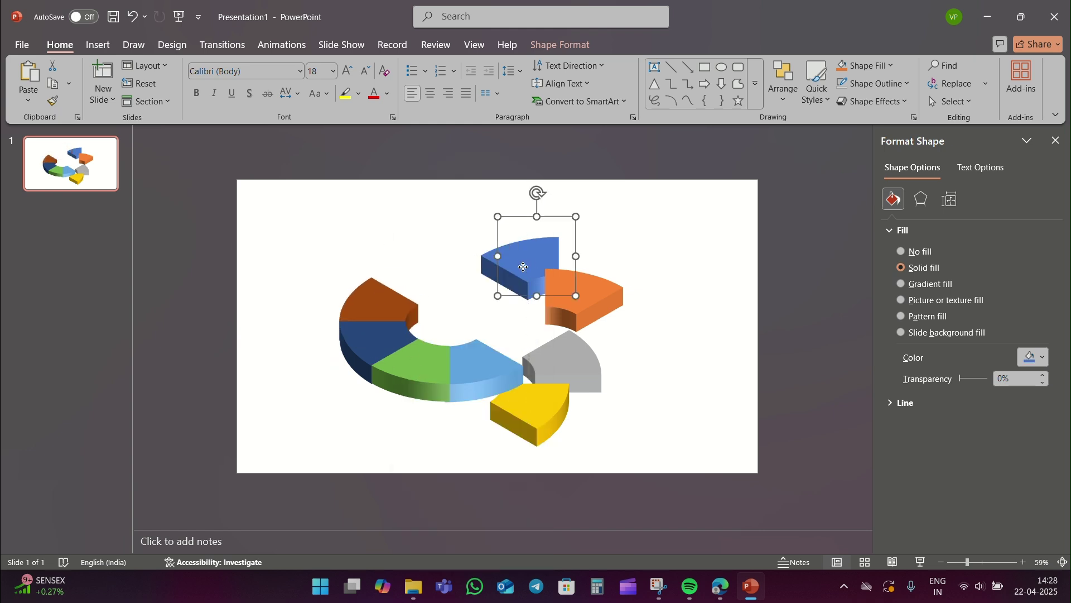
{"action": "right_click", "coordinate": [520, 265]}
{"action": "left_click", "coordinate": [567, 402]}
{"action": "mouse_move", "coordinate": [525, 254]}
{"action": "left_mouse_down"}
{"action": "mouse_move", "coordinate": [425, 251]}
{"action": "mouse_move", "coordinate": [414, 275]}
{"action": "left_mouse_up"}
{"action": "left_click", "coordinate": [586, 301]}
{"action": "left_click_drag", "start_coordinate": [586, 301], "coordinate": [484, 295]}
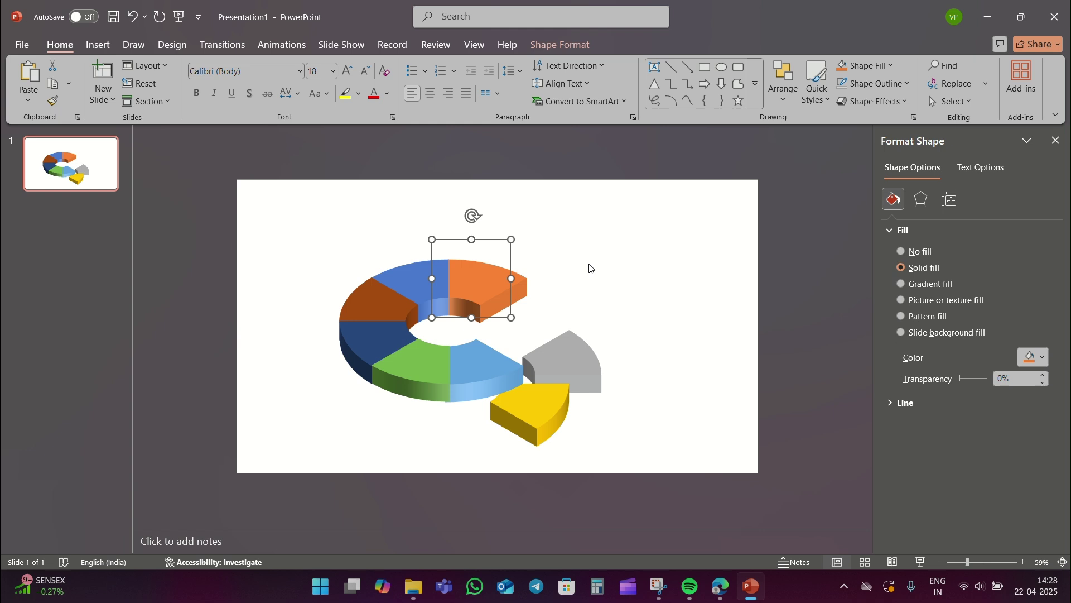
{"action": "left_click_drag", "start_coordinate": [571, 373], "coordinate": [527, 325]}
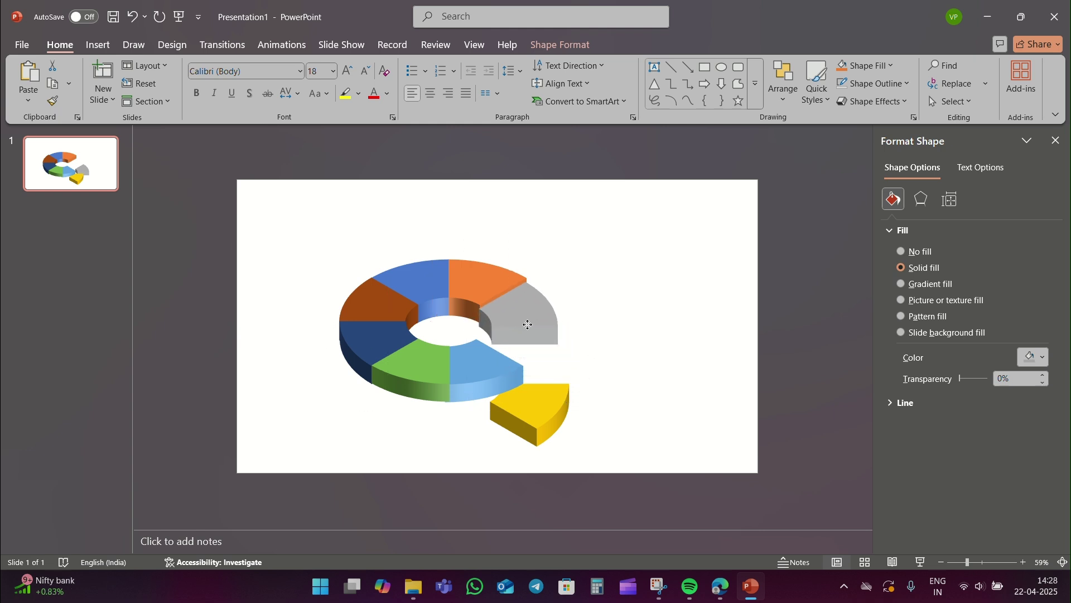
{"action": "left_click_drag", "start_coordinate": [527, 324], "coordinate": [529, 323]}
{"action": "left_click", "coordinate": [624, 275]}
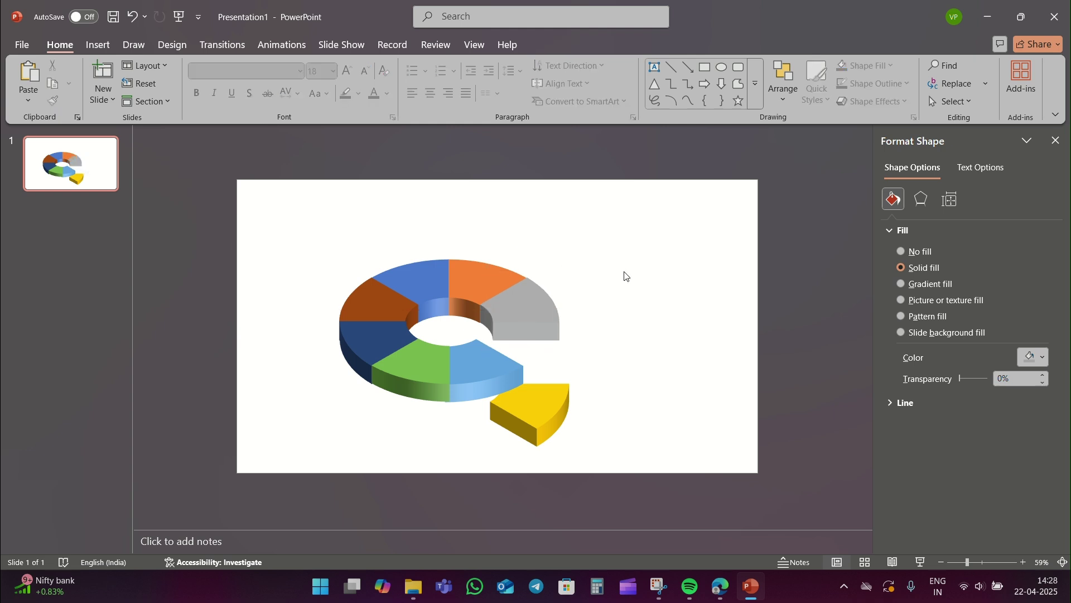
{"action": "left_click", "coordinate": [490, 372]}
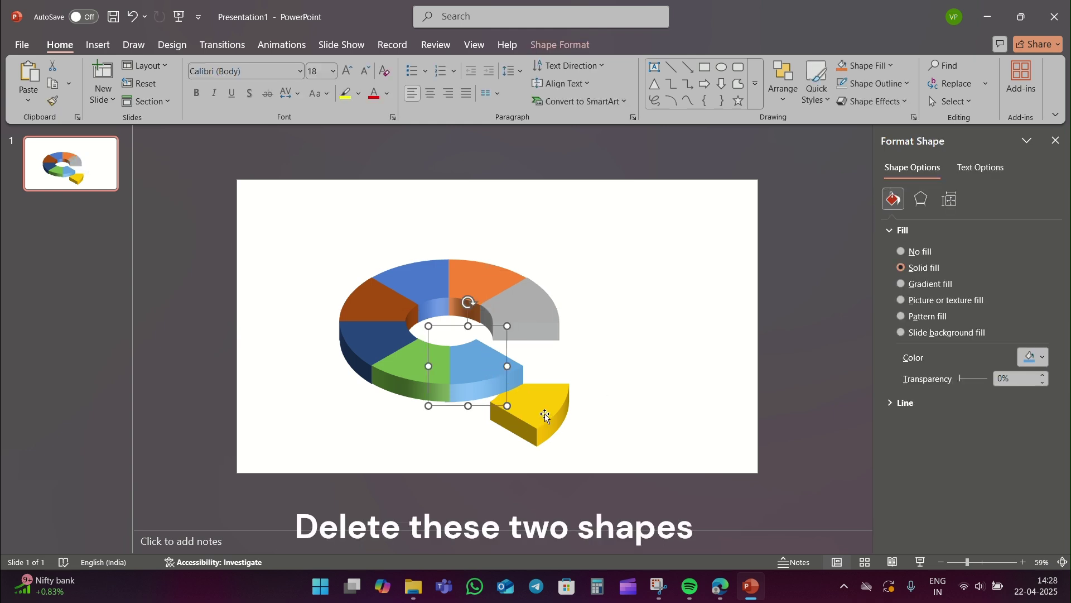
Delete the light-blue and yellow pieces.
{"action": "key", "text": "Delete"}
{"action": "left_click", "coordinate": [545, 416]}
{"action": "key", "text": "Delete"}
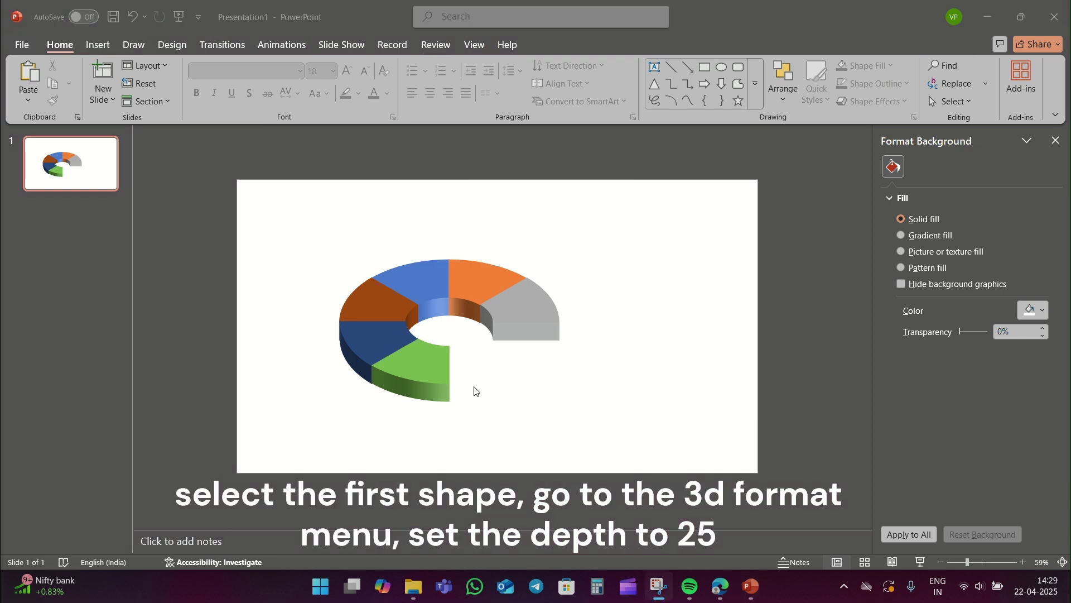
Set the green piece's 3-D depth to 25 pt.
{"action": "left_click", "coordinate": [439, 371]}
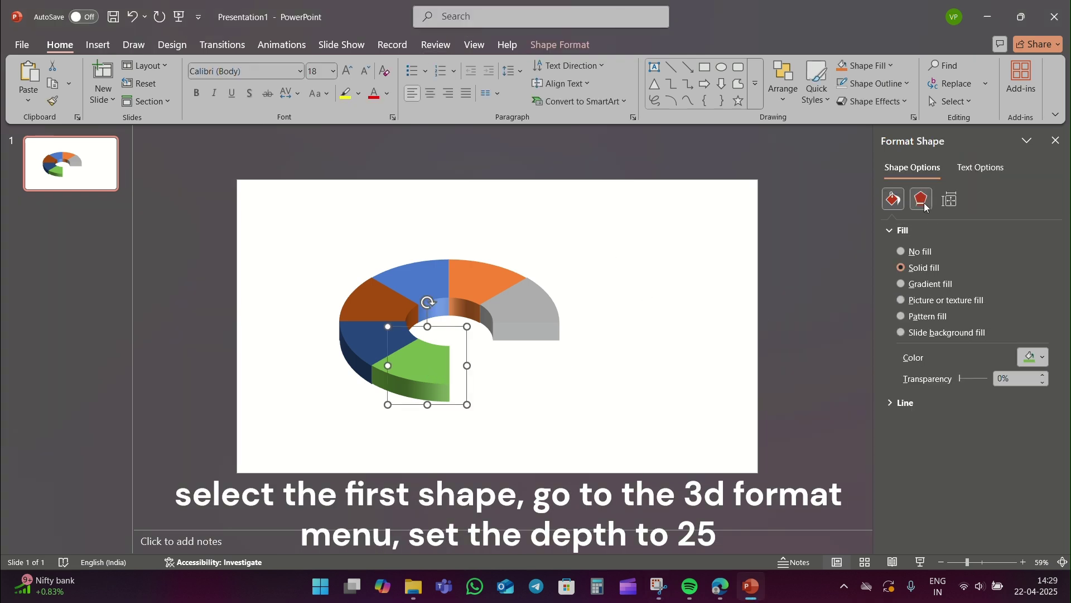
{"action": "left_click", "coordinate": [924, 202]}
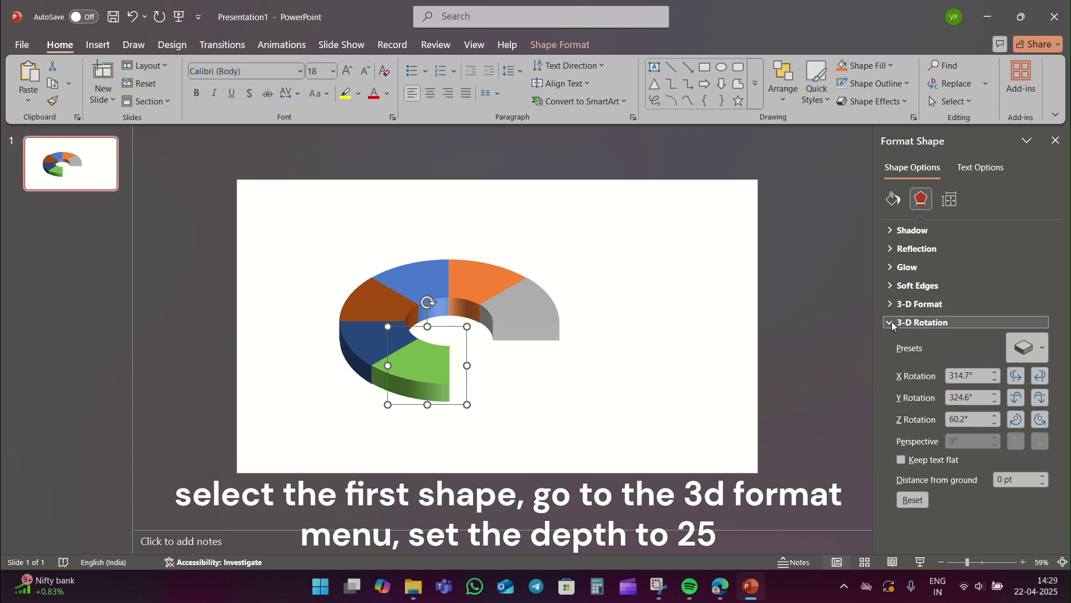
{"action": "left_click", "coordinate": [919, 304]}
{"action": "scroll", "coordinate": [985, 377], "scroll_direction": "down", "scroll_amount": 1}
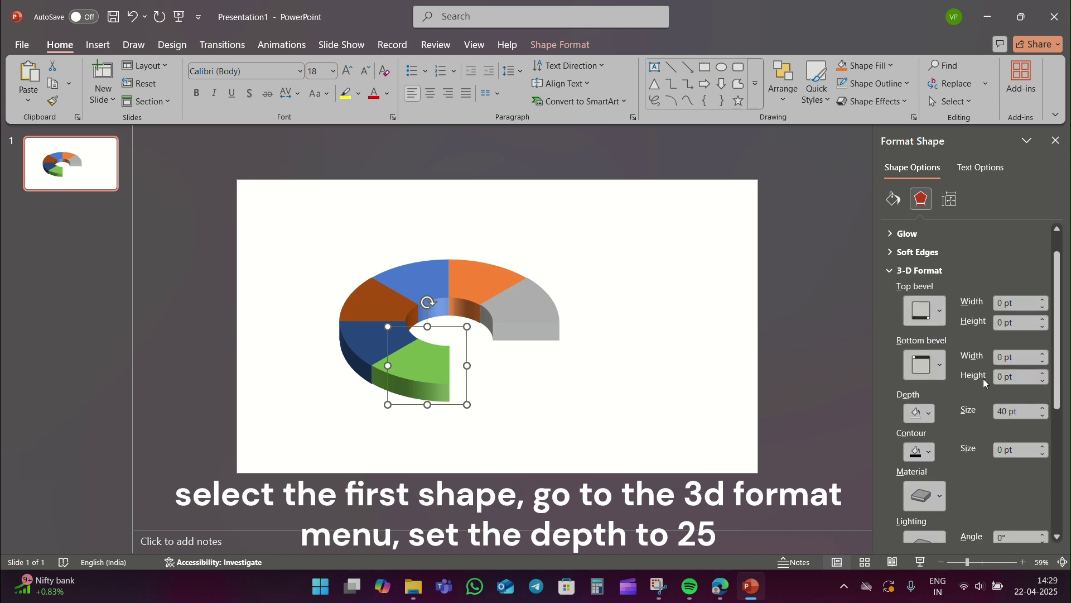
{"action": "scroll", "coordinate": [983, 378], "scroll_direction": "down", "scroll_amount": 2}
{"action": "left_click_drag", "start_coordinate": [1027, 344], "coordinate": [991, 346]}
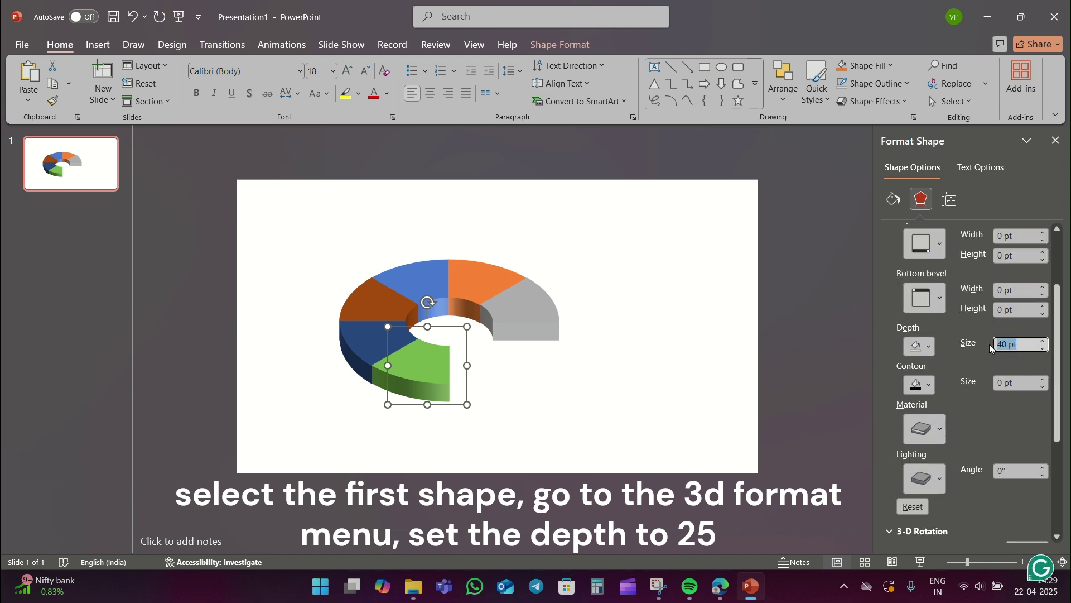
{"action": "type", "text": "25"}
{"action": "key", "text": "Return"}
{"action": "left_click", "coordinate": [485, 364]}
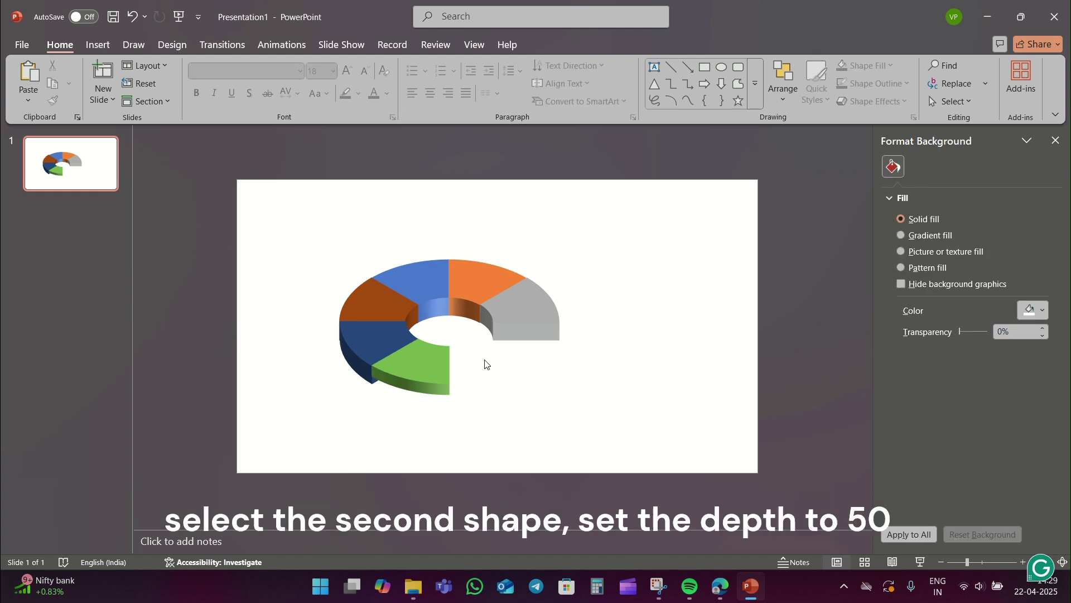
Set the dark-blue piece's 3-D depth to 50 pt.
{"action": "left_click", "coordinate": [365, 341]}
{"action": "left_click", "coordinate": [921, 200]}
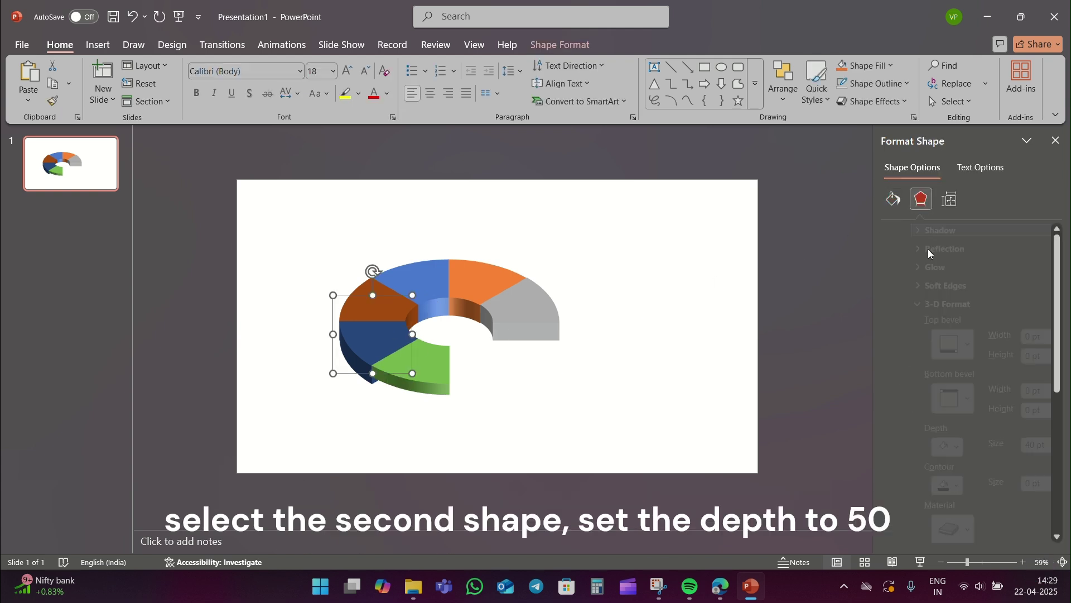
{"action": "scroll", "coordinate": [997, 452], "scroll_direction": "down", "scroll_amount": 1}
{"action": "scroll", "coordinate": [997, 452], "scroll_direction": "down", "scroll_amount": 1}
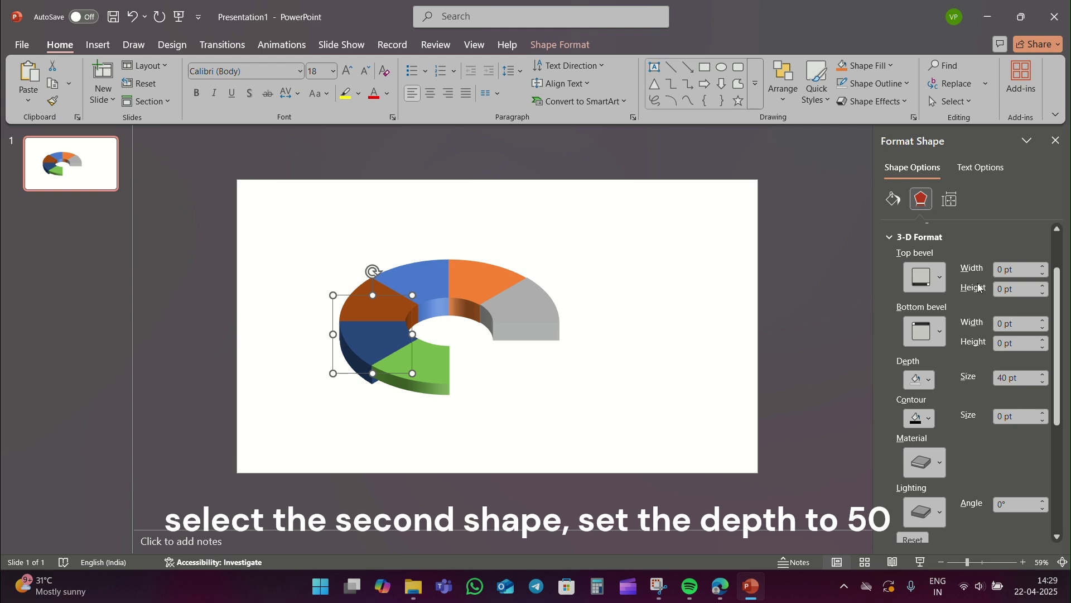
{"action": "scroll", "coordinate": [980, 287], "scroll_direction": "up", "scroll_amount": 1}
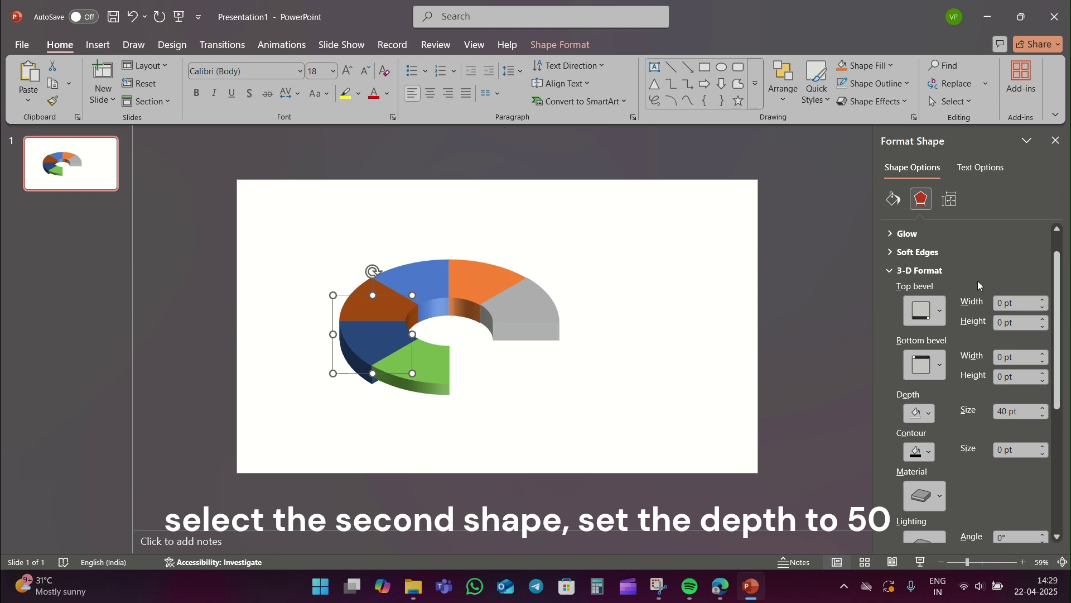
{"action": "left_click", "coordinate": [1025, 411]}
{"action": "type", "text": "50"}
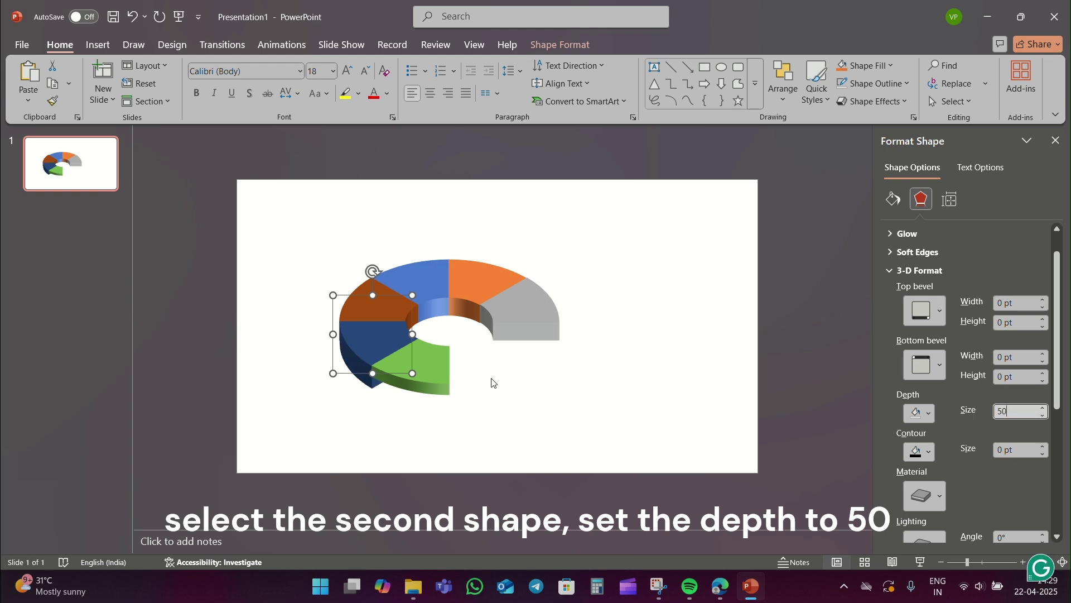
{"action": "left_click", "coordinate": [363, 286]}
Give the brown piece 75 pt depth and the blue piece 100 pt depth.
{"action": "left_click", "coordinate": [921, 199]}
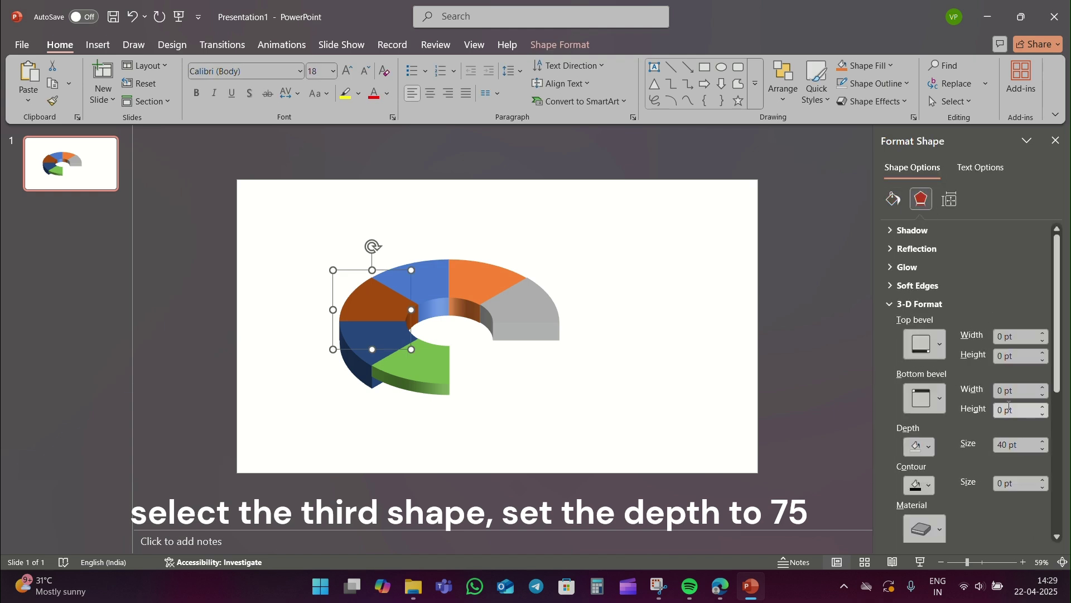
{"action": "left_click", "coordinate": [1015, 445]}
{"action": "type", "text": "75"}
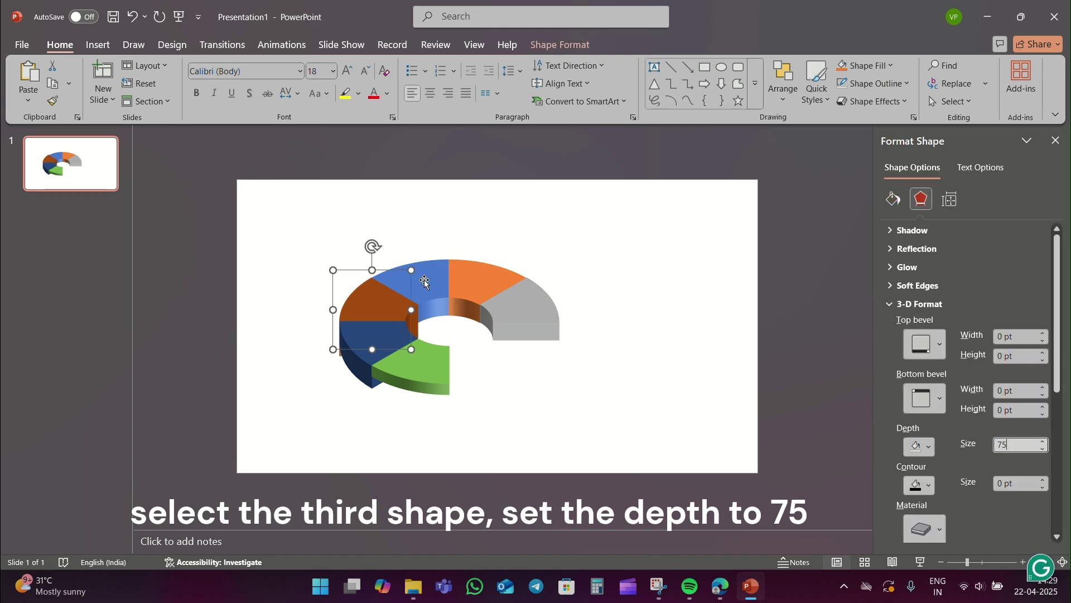
{"action": "left_click", "coordinate": [424, 280]}
{"action": "left_click", "coordinate": [995, 444]}
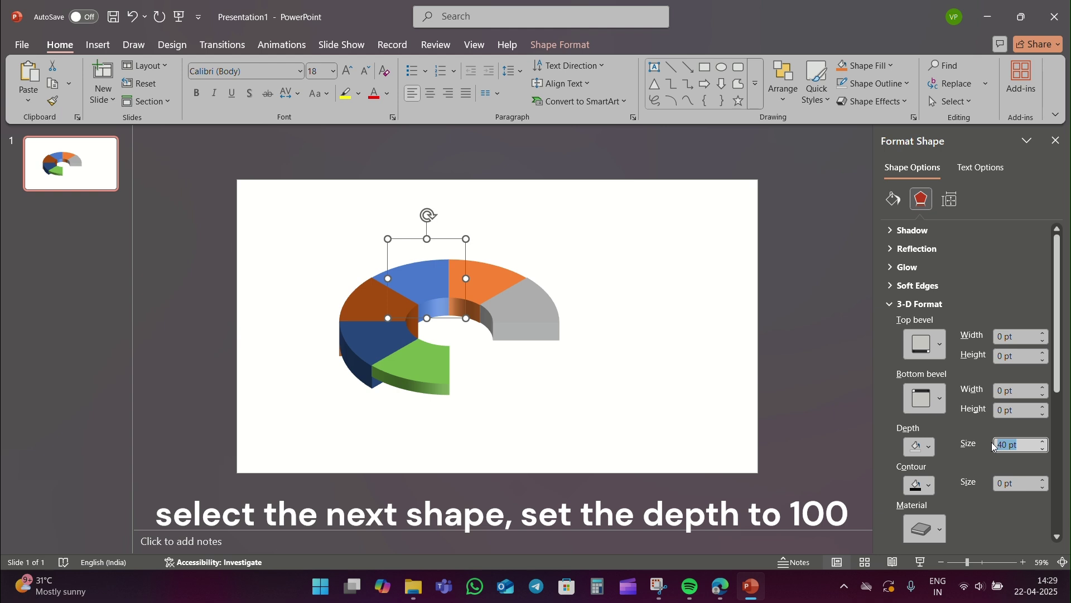
{"action": "type", "text": "100"}
{"action": "key", "text": "Return"}
Give the orange piece 125 pt depth and the grey piece 150 pt depth.
{"action": "left_click", "coordinate": [469, 273]}
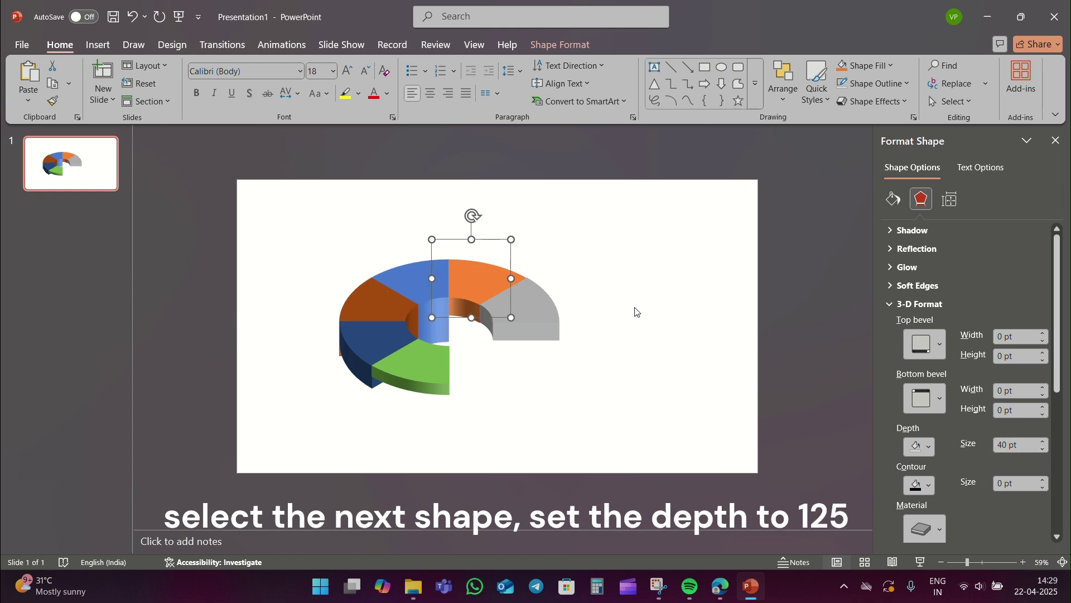
{"action": "left_click", "coordinate": [1027, 442]}
{"action": "type", "text": "125"}
{"action": "key", "text": "Return"}
{"action": "left_click", "coordinate": [665, 358]}
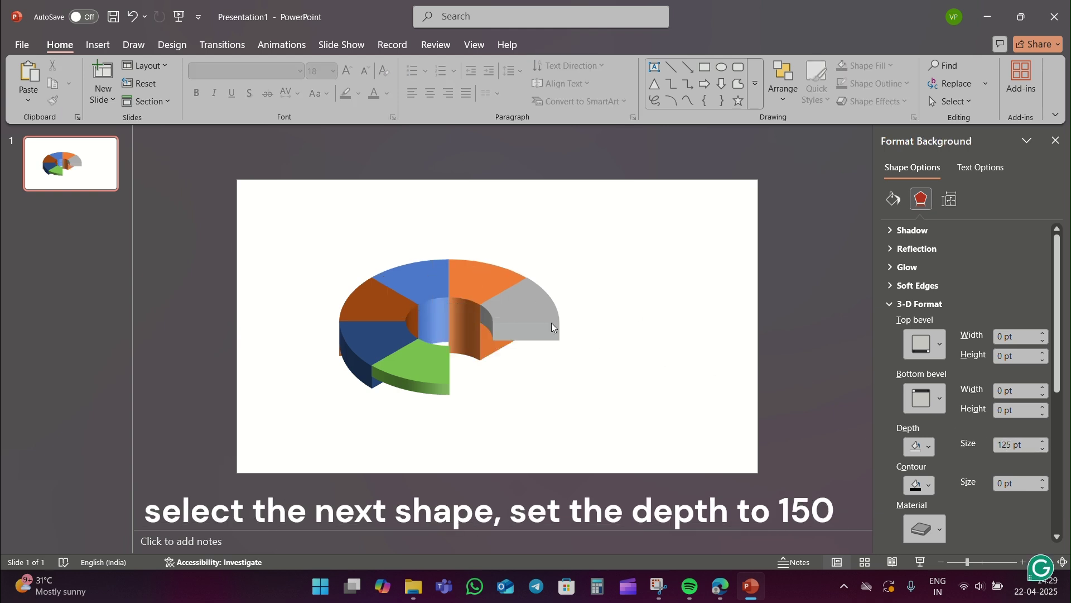
{"action": "left_click", "coordinate": [553, 326]}
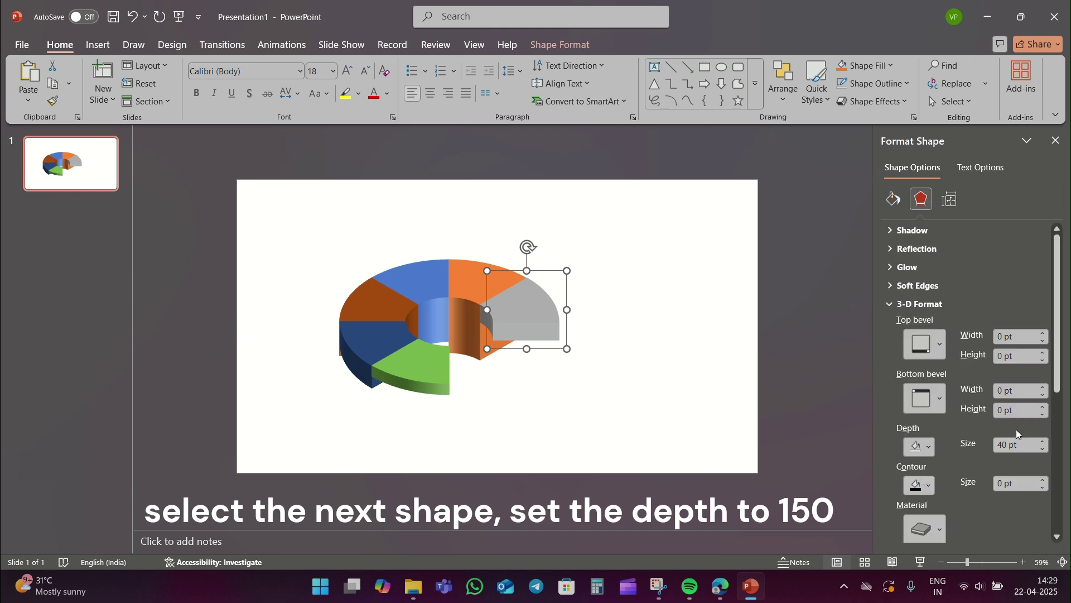
{"action": "left_click", "coordinate": [1019, 444]}
{"action": "type", "text": "150"}
{"action": "key", "text": "Return"}
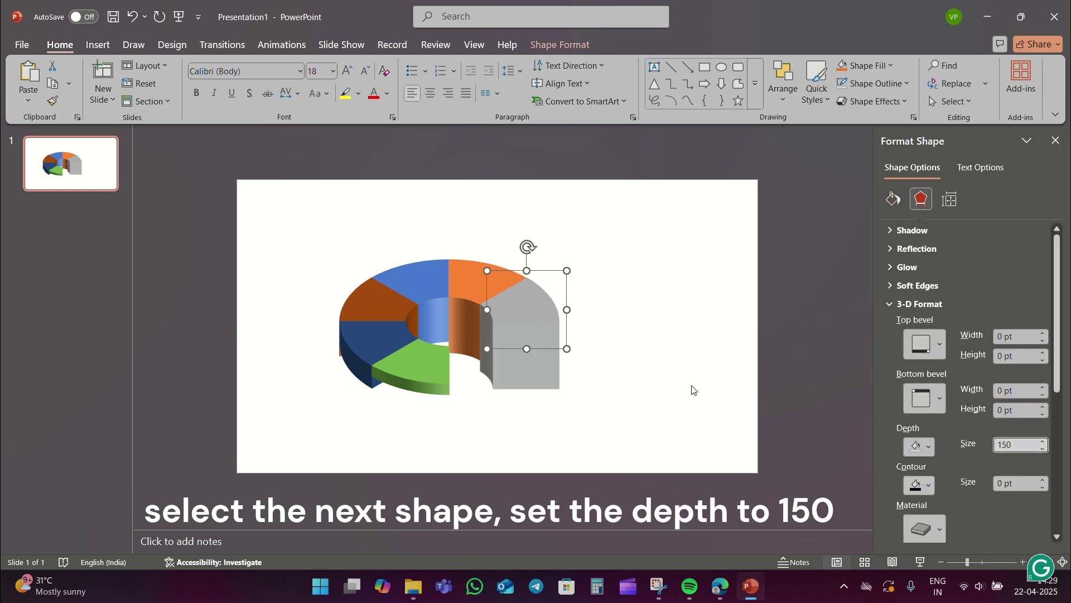
{"action": "left_click", "coordinate": [649, 317]}
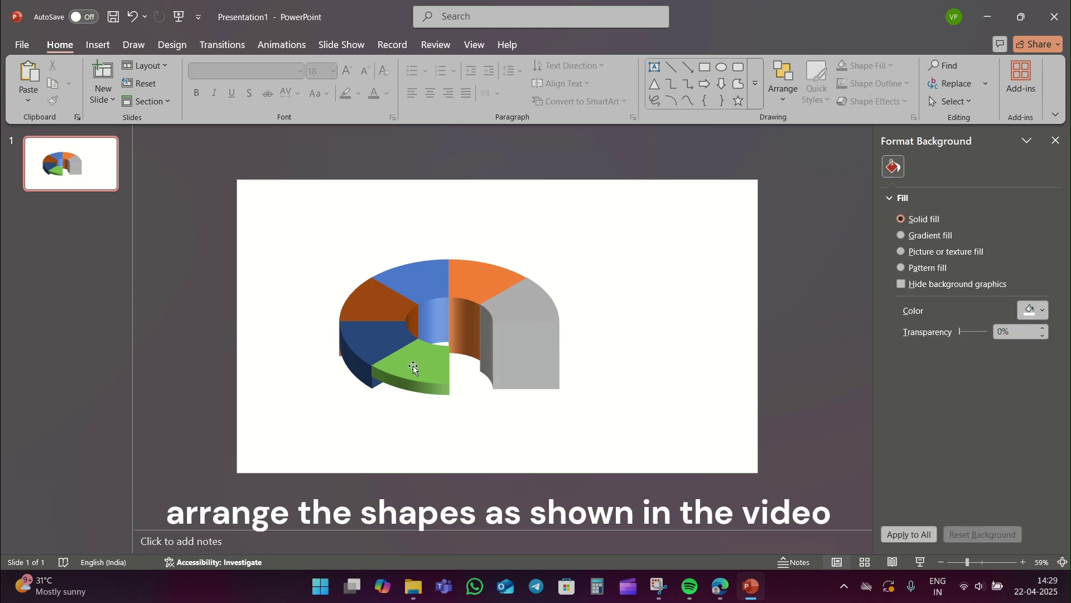
Nudge the green, dark-blue, brown, orange and blue segments back into a closed ring.
{"action": "left_click_drag", "start_coordinate": [421, 369], "coordinate": [445, 424]}
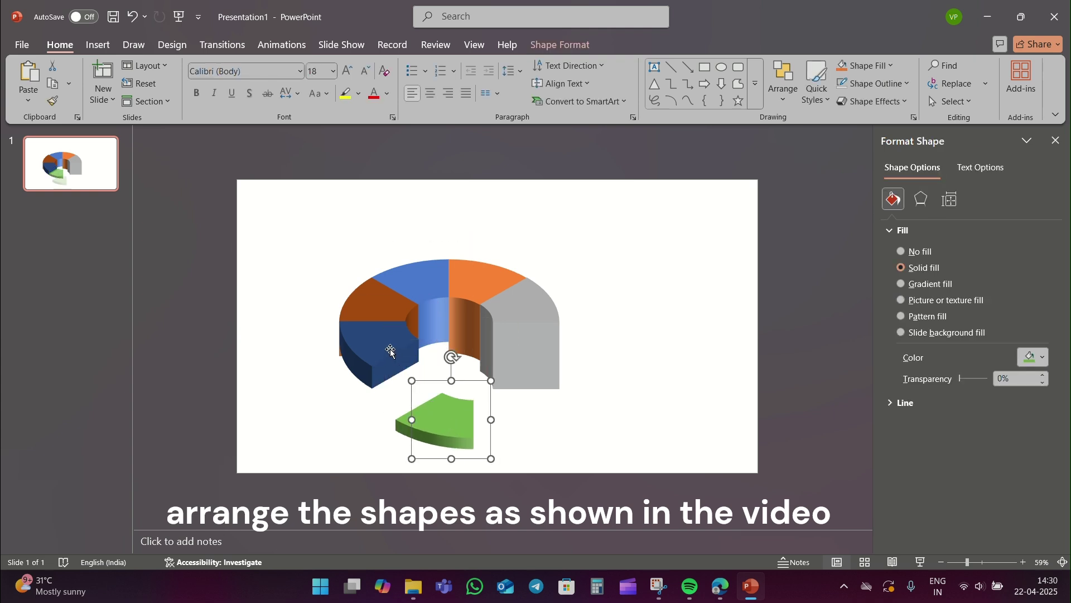
{"action": "left_click_drag", "start_coordinate": [390, 346], "coordinate": [376, 397]}
{"action": "left_click_drag", "start_coordinate": [387, 326], "coordinate": [387, 337]}
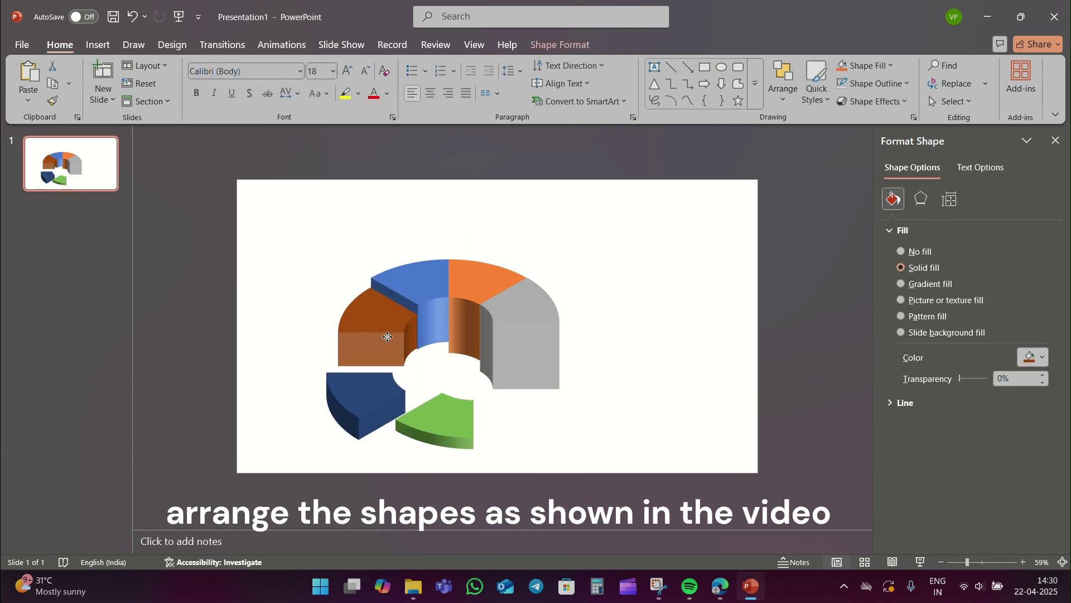
{"action": "left_click_drag", "start_coordinate": [468, 288], "coordinate": [469, 300]}
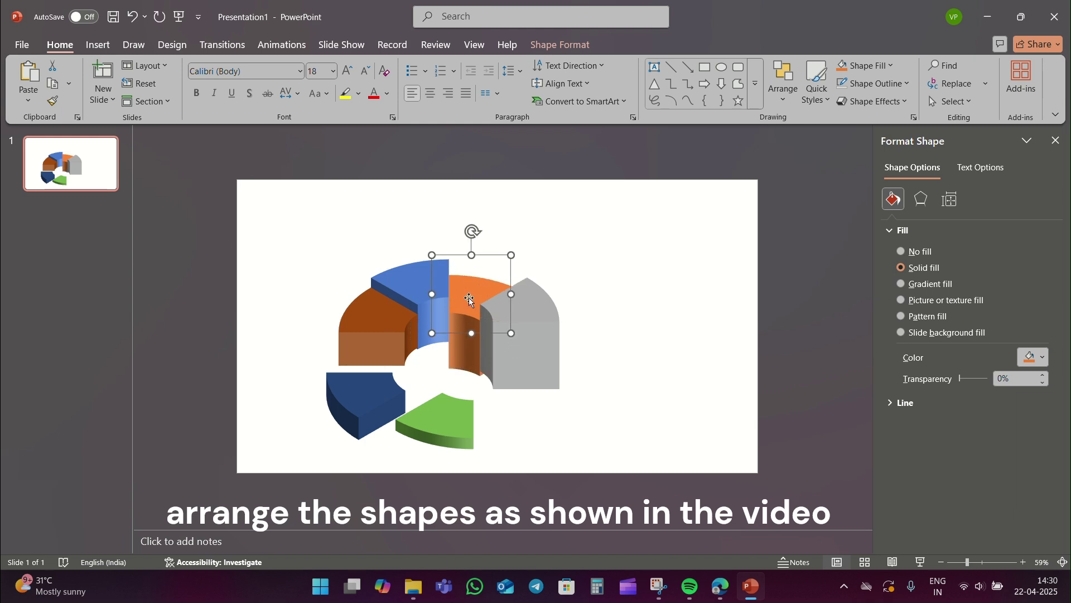
{"action": "left_click_drag", "start_coordinate": [419, 277], "coordinate": [423, 298]}
{"action": "left_click", "coordinate": [498, 333]}
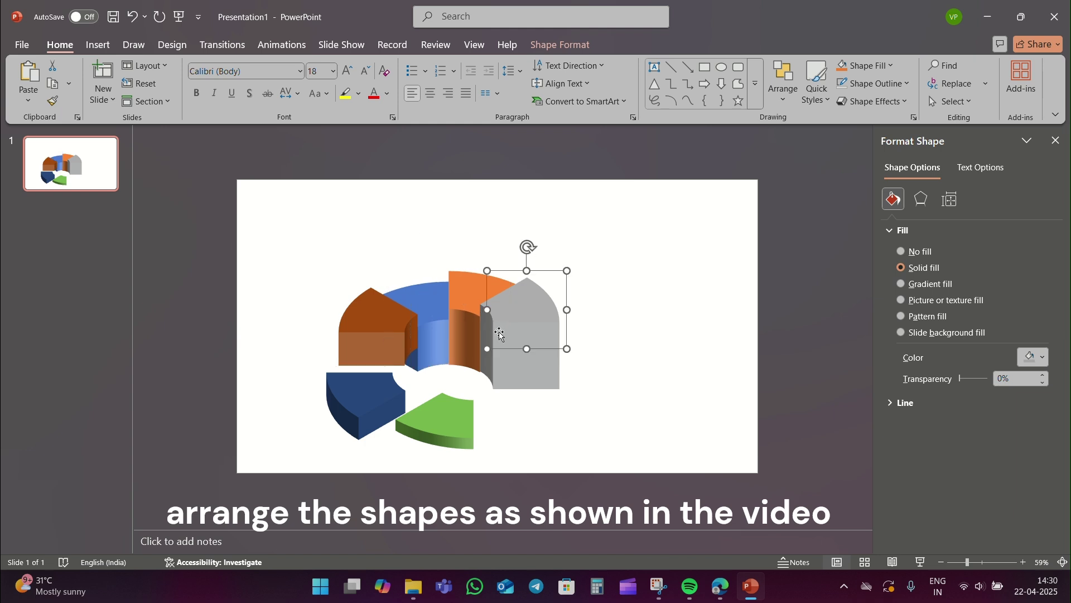
{"action": "left_click_drag", "start_coordinate": [351, 318], "coordinate": [374, 345]}
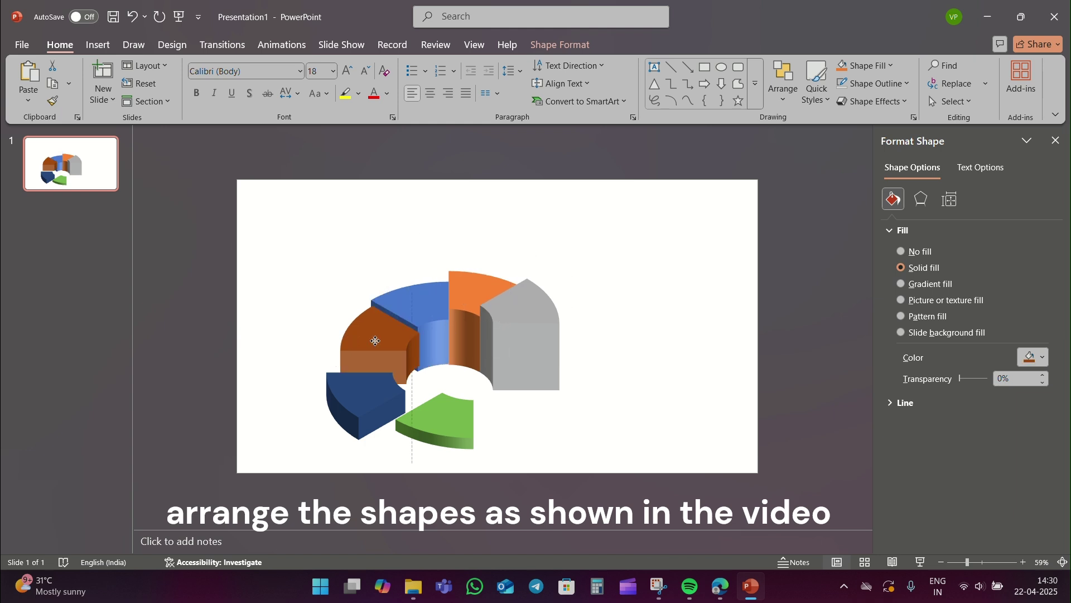
{"action": "left_click_drag", "start_coordinate": [372, 346], "coordinate": [374, 348]}
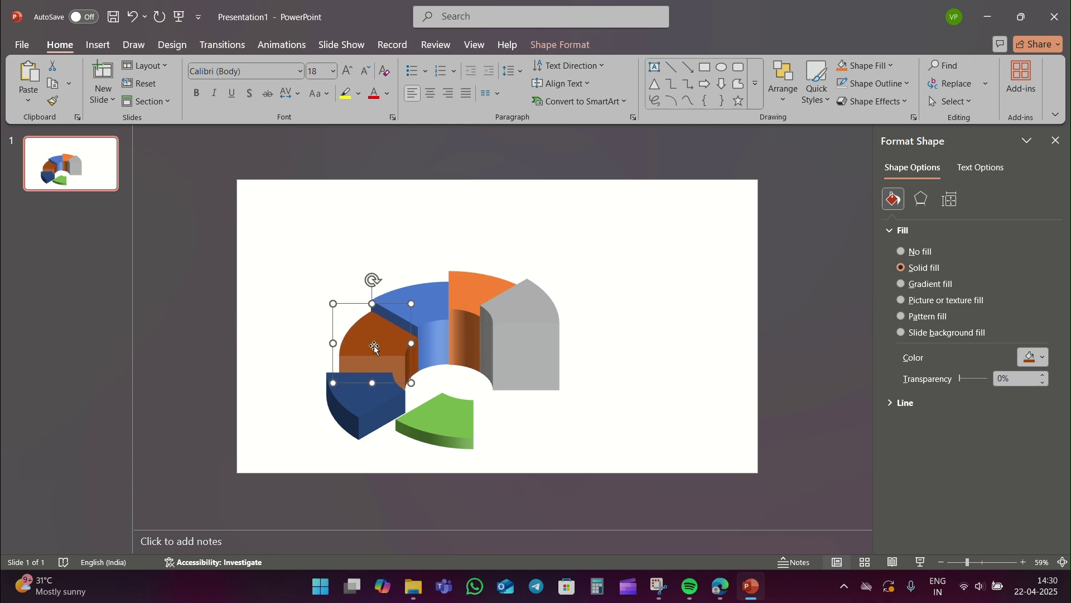
{"action": "left_click", "coordinate": [377, 411]}
{"action": "left_click_drag", "start_coordinate": [377, 412], "coordinate": [371, 413]}
{"action": "left_click_drag", "start_coordinate": [450, 420], "coordinate": [425, 429]}
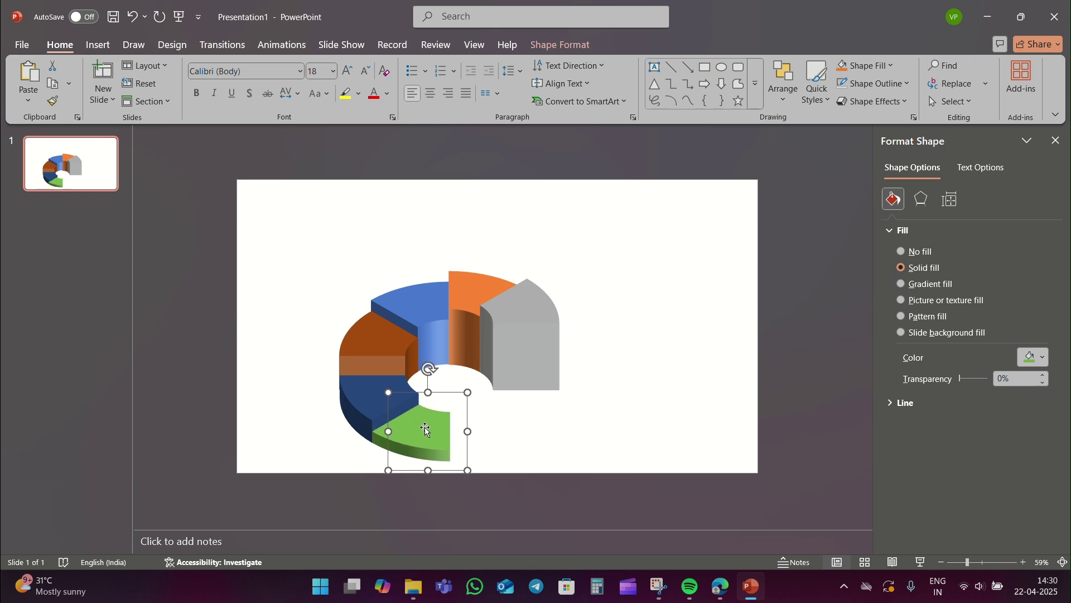
Select all six segments and move the ring toward the slide centre.
{"action": "left_click", "coordinate": [595, 408]}
{"action": "mouse_move", "coordinate": [301, 247]}
{"action": "left_mouse_down"}
{"action": "mouse_move", "coordinate": [463, 415]}
{"action": "mouse_move", "coordinate": [658, 526]}
{"action": "left_mouse_up"}
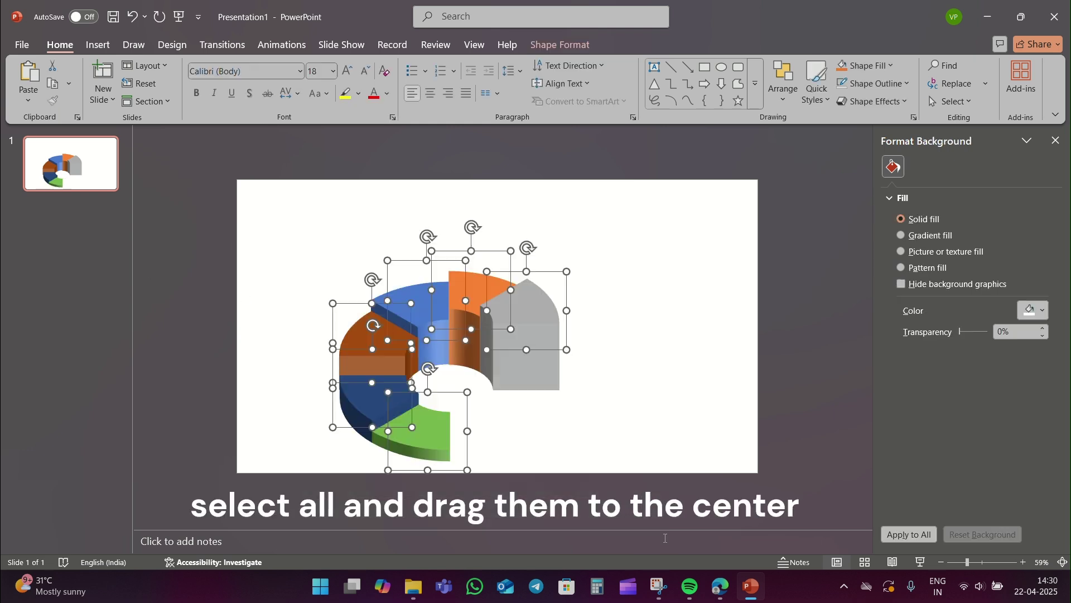
{"action": "left_click_drag", "start_coordinate": [525, 379], "coordinate": [553, 344]}
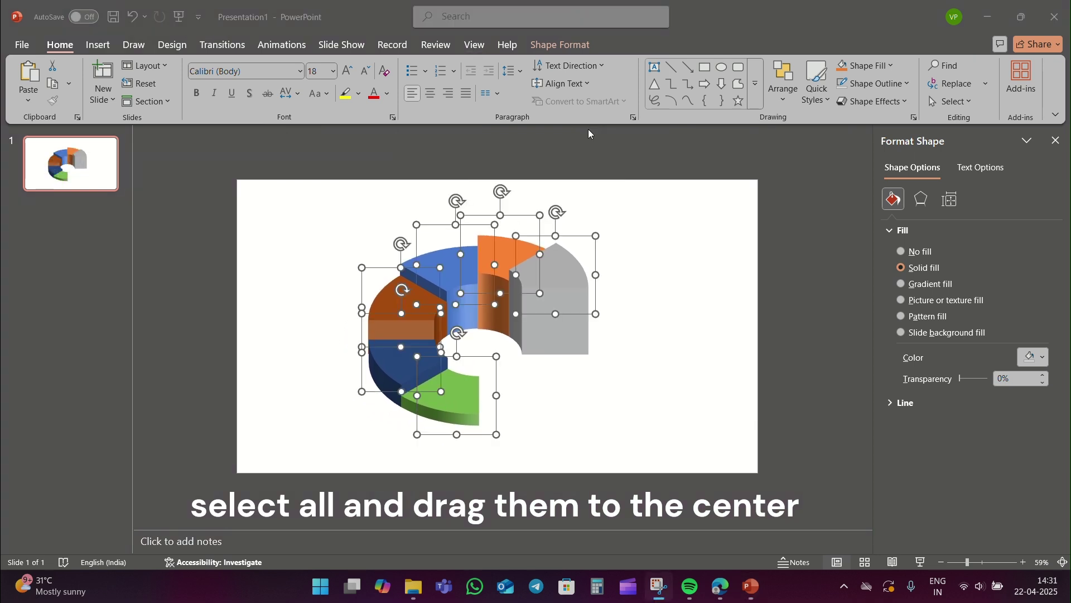
Insert the colour palette image from Downloads and place it at the slide's left edge.
{"action": "left_click", "coordinate": [649, 236]}
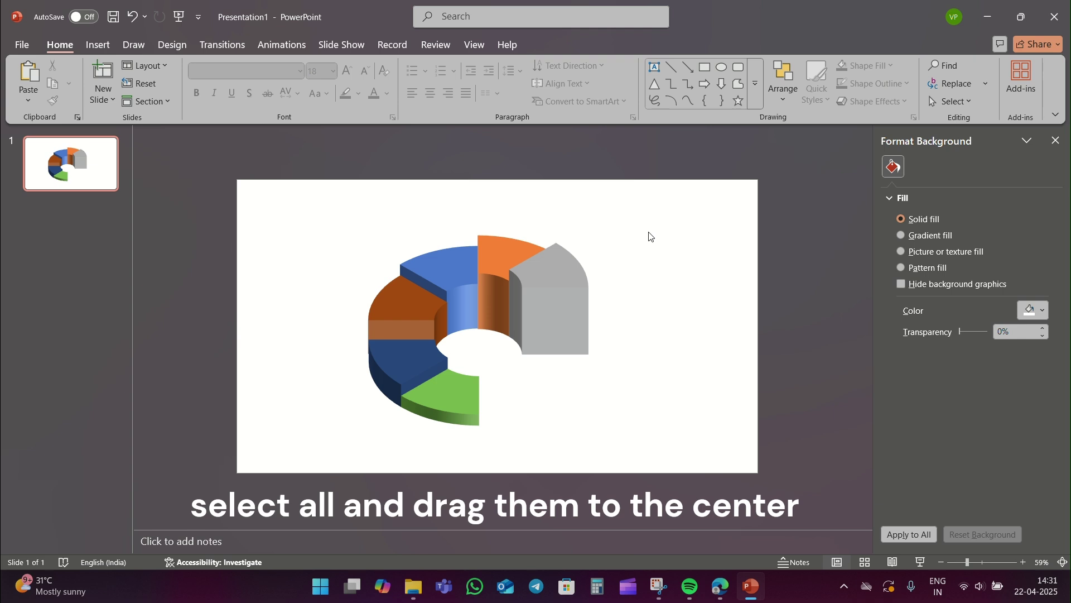
{"action": "left_click", "coordinate": [97, 45]}
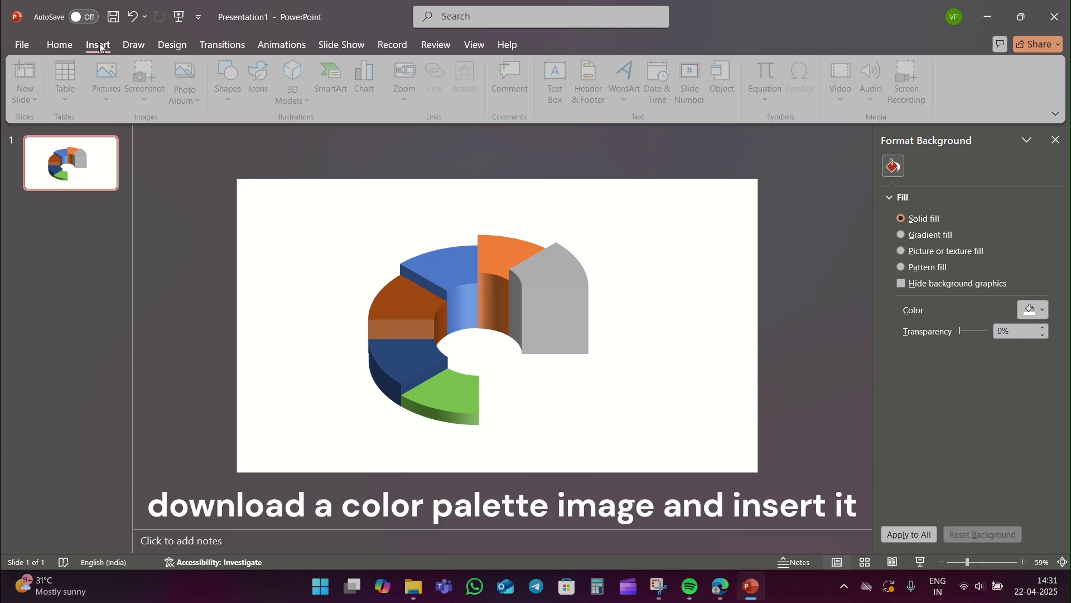
{"action": "left_click", "coordinate": [109, 83]}
{"action": "left_click", "coordinate": [116, 148]}
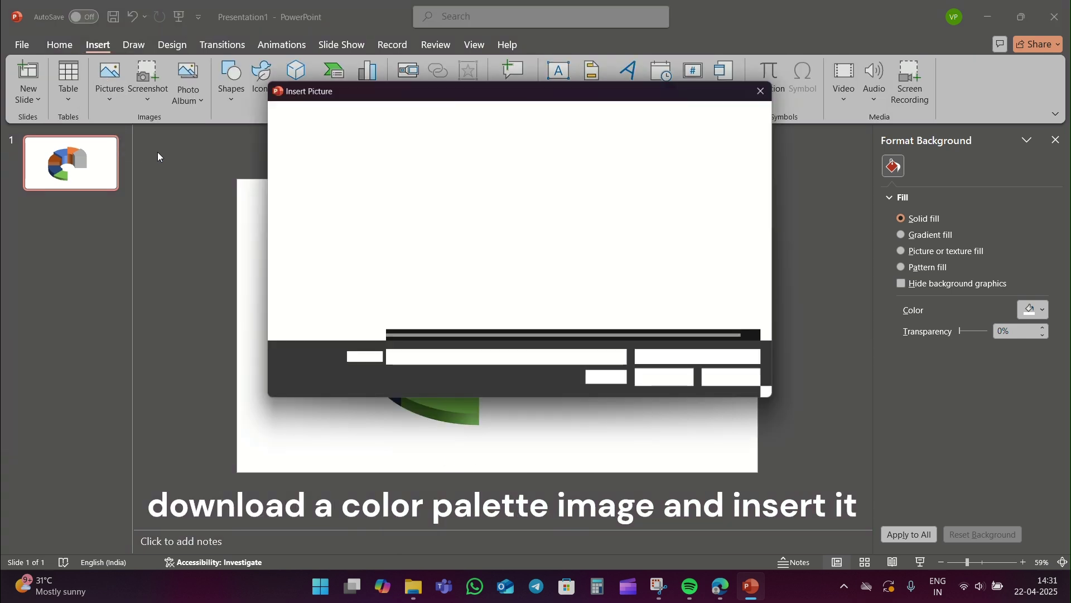
{"action": "left_click", "coordinate": [330, 263]}
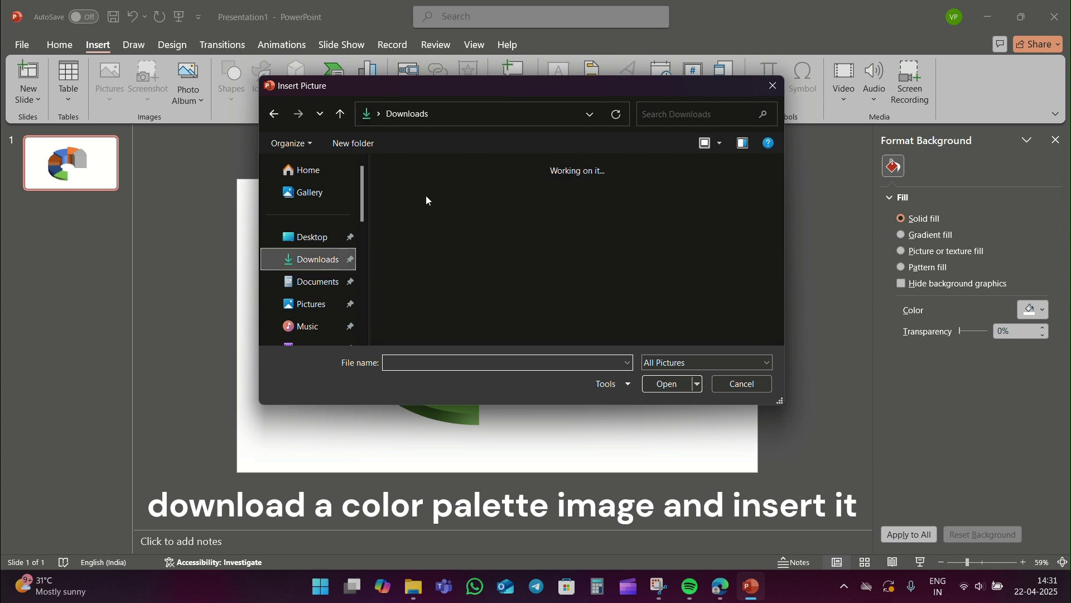
{"action": "double_click", "coordinate": [411, 209]}
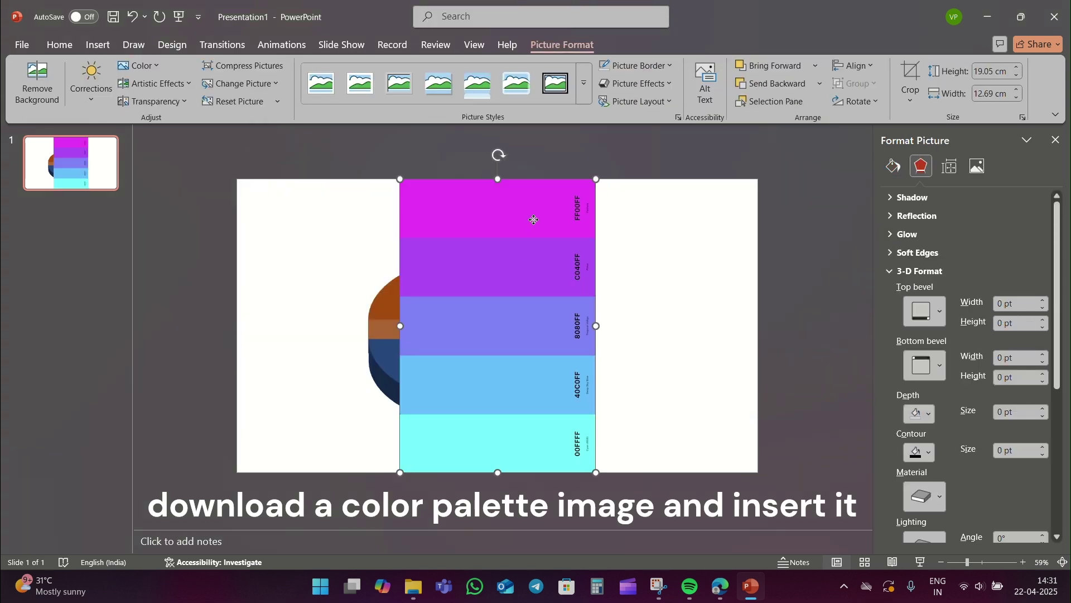
{"action": "left_click_drag", "start_coordinate": [534, 220], "coordinate": [281, 220]}
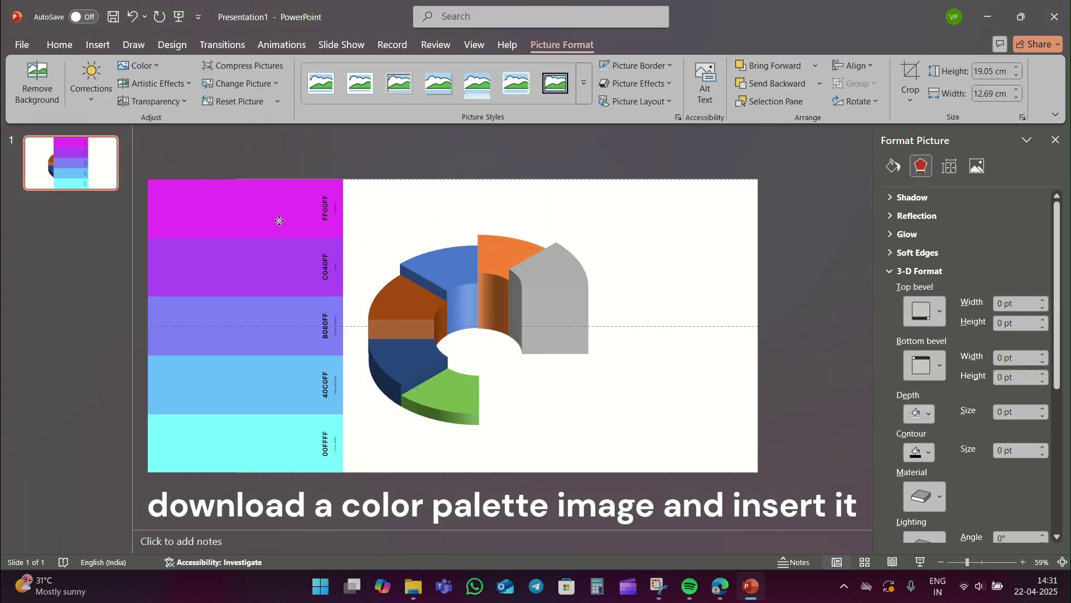
{"action": "left_click", "coordinate": [453, 400]}
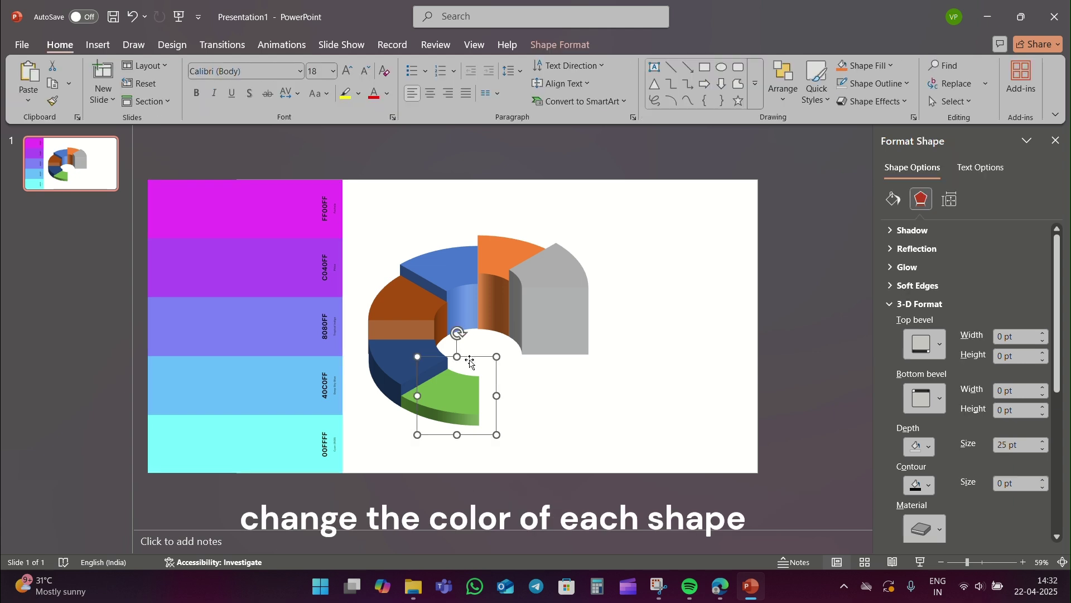
Eyedrop palette cyan, light blue 40C0FF and lavender 8080FF onto the green, dark blue and brown segments.
{"action": "left_click", "coordinate": [866, 66]}
{"action": "left_click", "coordinate": [869, 341]}
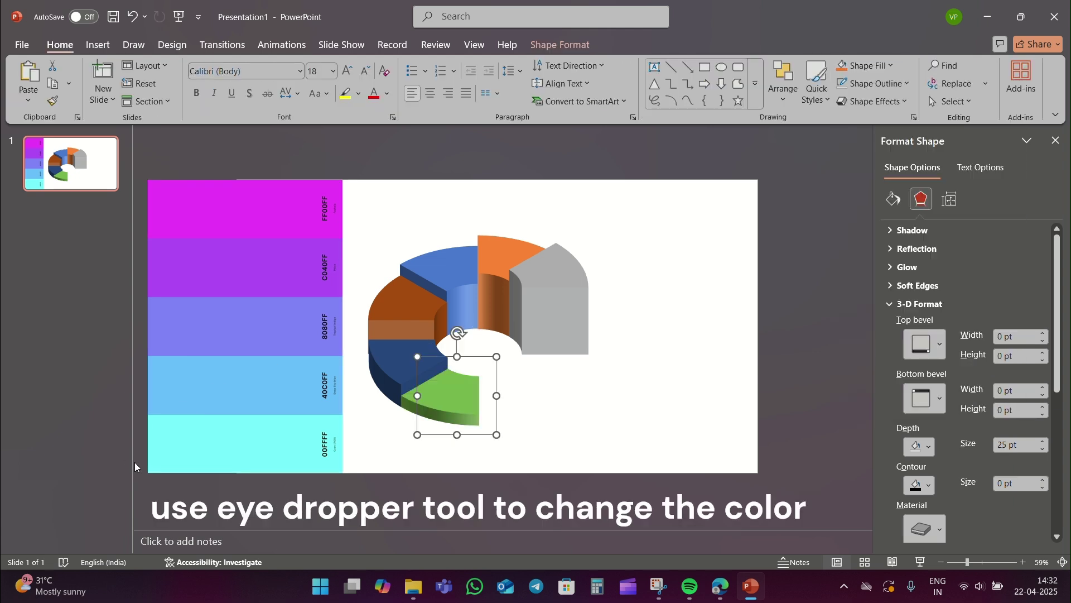
{"action": "left_click", "coordinate": [224, 423]}
{"action": "left_click", "coordinate": [412, 365]}
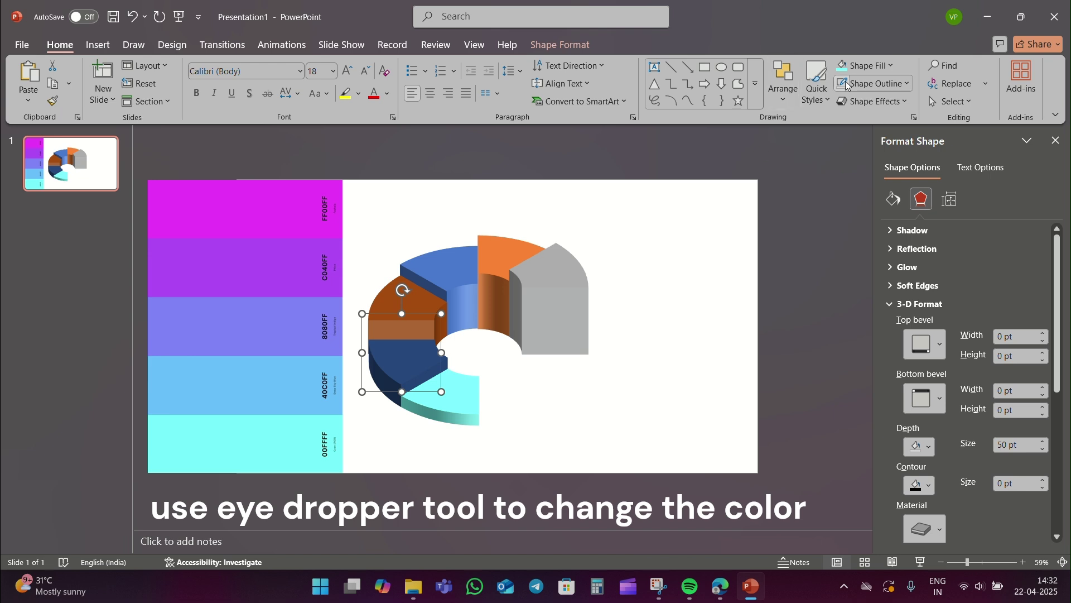
{"action": "left_click", "coordinate": [866, 65]}
{"action": "left_click", "coordinate": [859, 387]}
{"action": "left_click", "coordinate": [224, 379]}
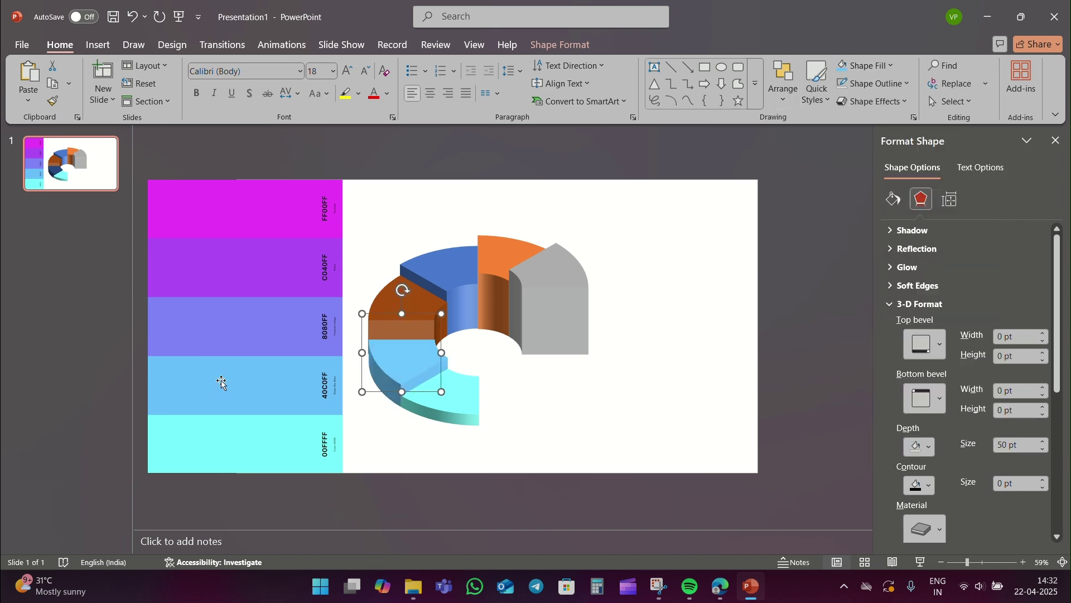
{"action": "left_click", "coordinate": [391, 300]}
{"action": "left_click", "coordinate": [870, 66]}
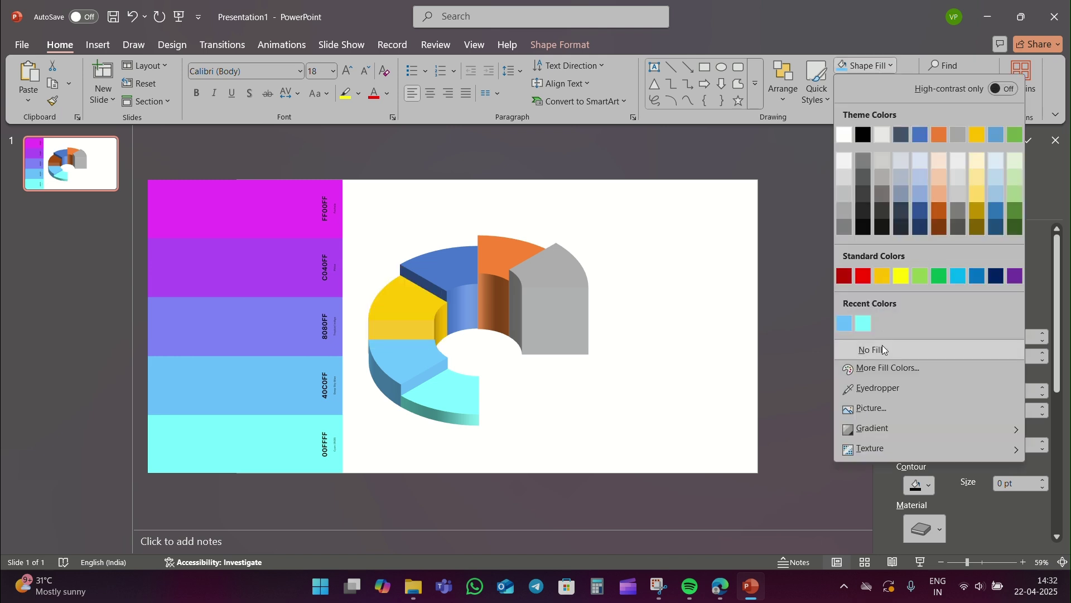
{"action": "left_click", "coordinate": [878, 386]}
{"action": "left_click", "coordinate": [217, 298]}
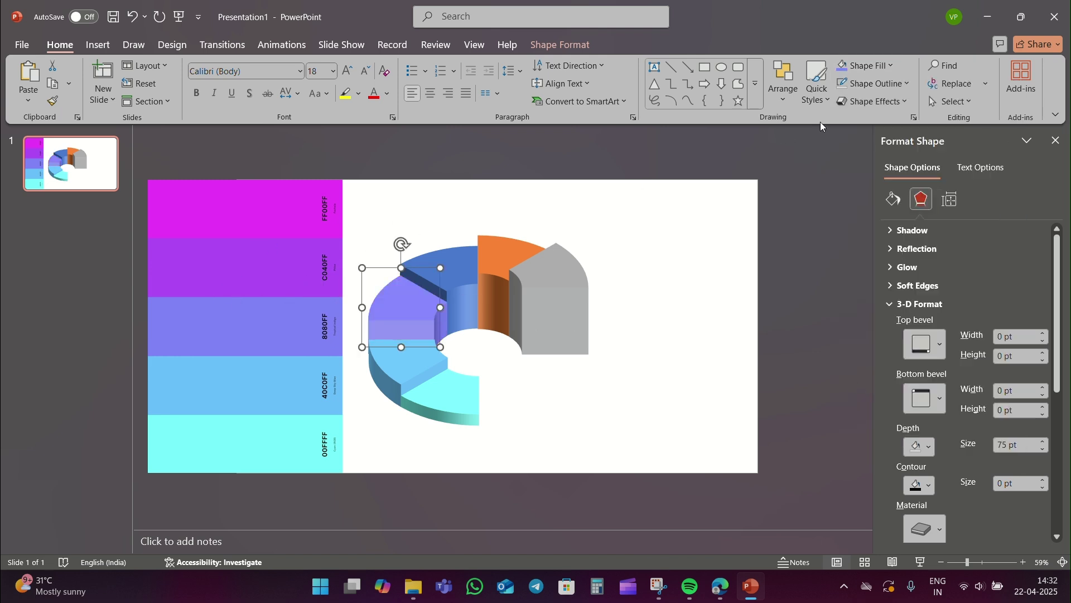
Recolour the top segment purple C040FF, the orange one magenta FF00FF, and the grey one standard Purple.
{"action": "left_click", "coordinate": [458, 255]}
{"action": "left_click", "coordinate": [865, 65]}
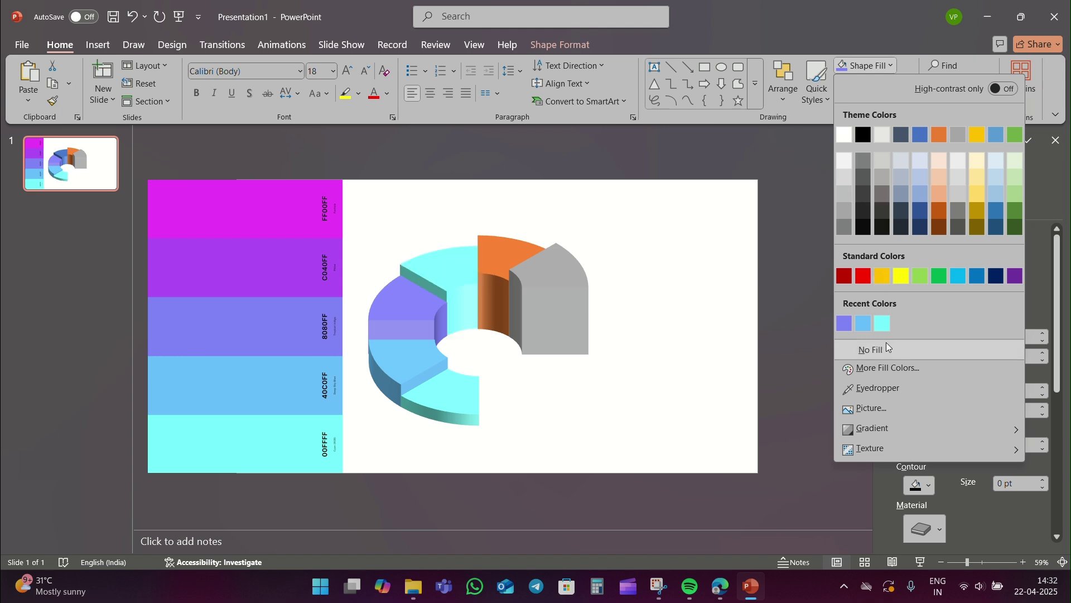
{"action": "left_click", "coordinate": [889, 386]}
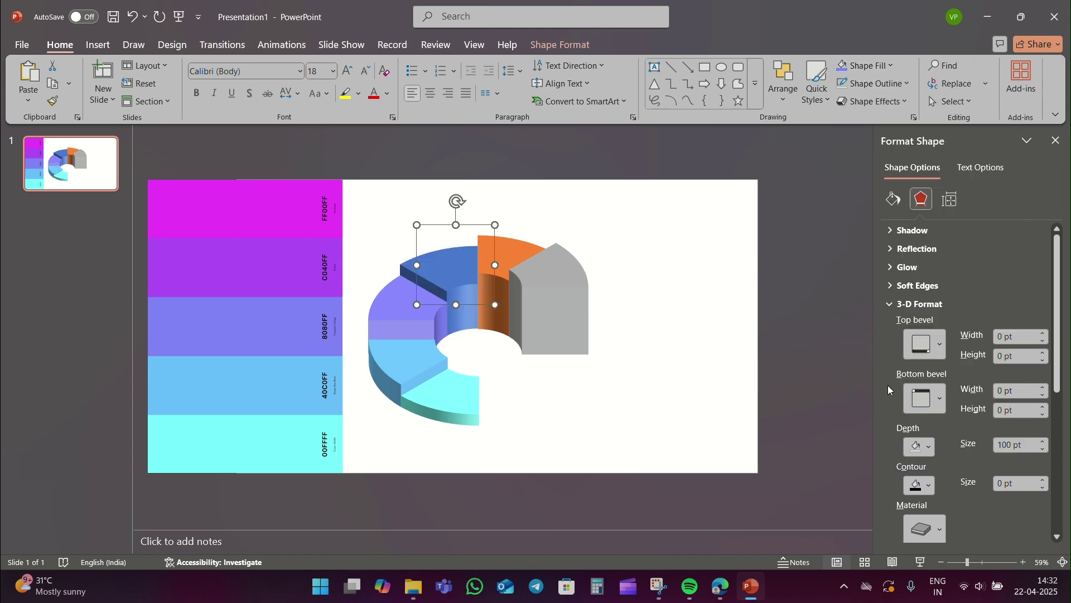
{"action": "left_click", "coordinate": [249, 285]}
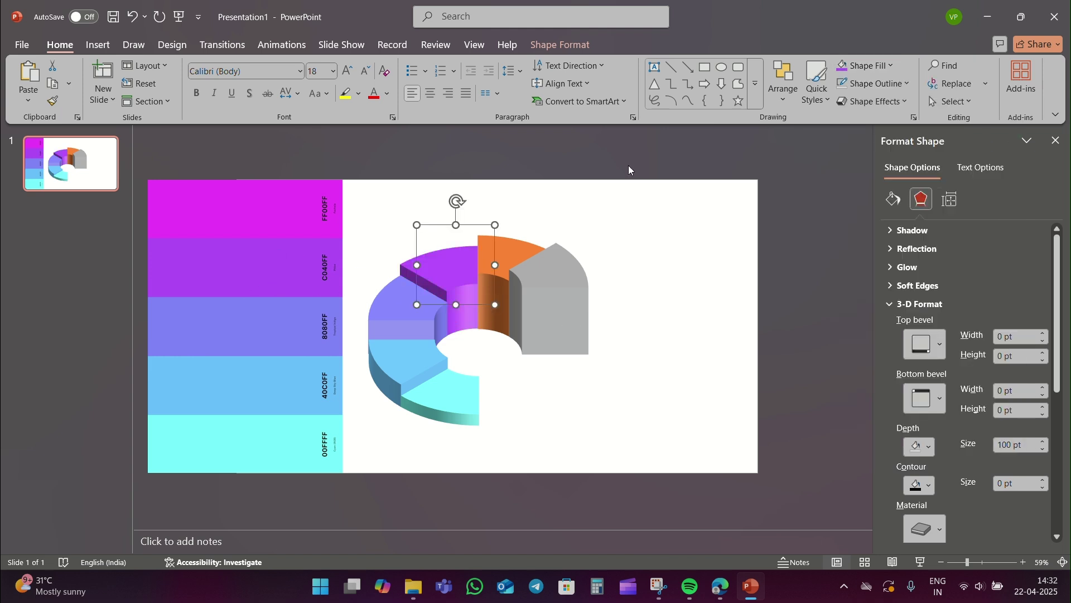
{"action": "left_click", "coordinate": [519, 247]}
{"action": "left_click", "coordinate": [865, 66]}
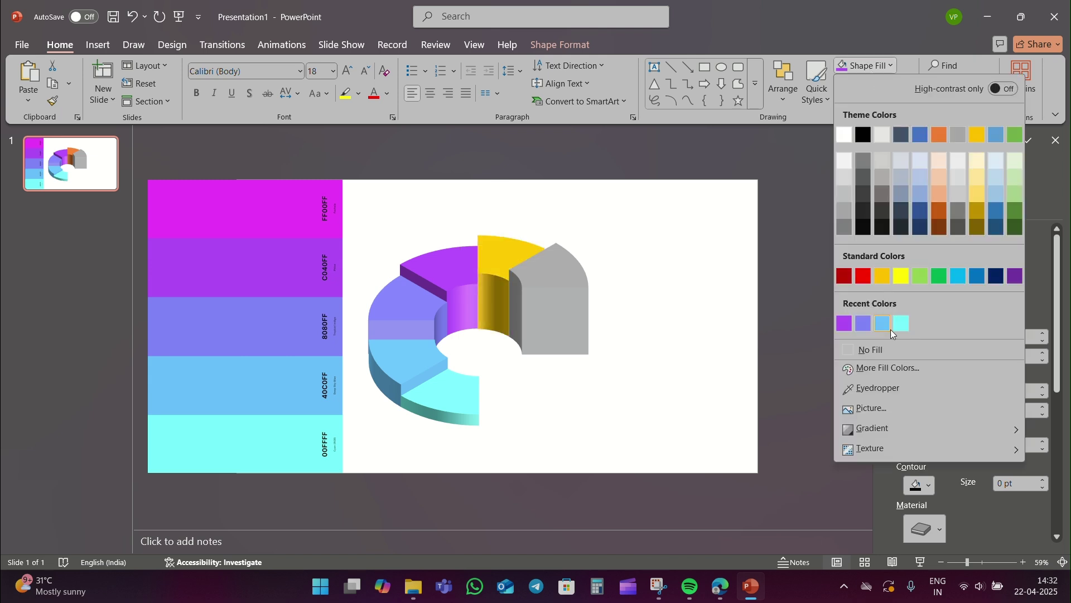
{"action": "left_click", "coordinate": [895, 391]}
{"action": "left_click", "coordinate": [234, 215]}
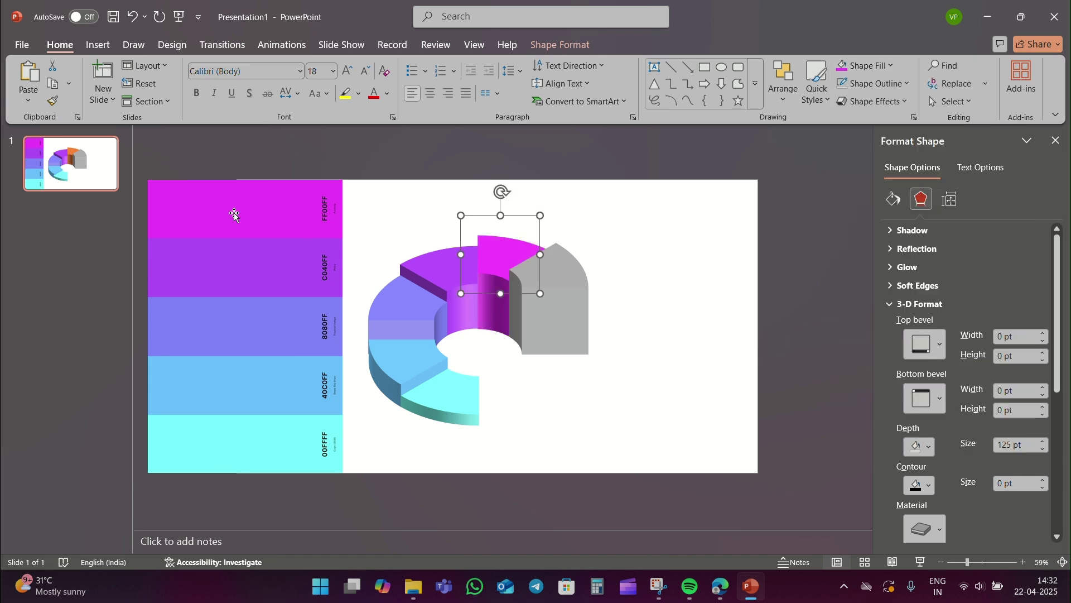
{"action": "left_click", "coordinate": [519, 333]}
{"action": "left_click", "coordinate": [851, 69]}
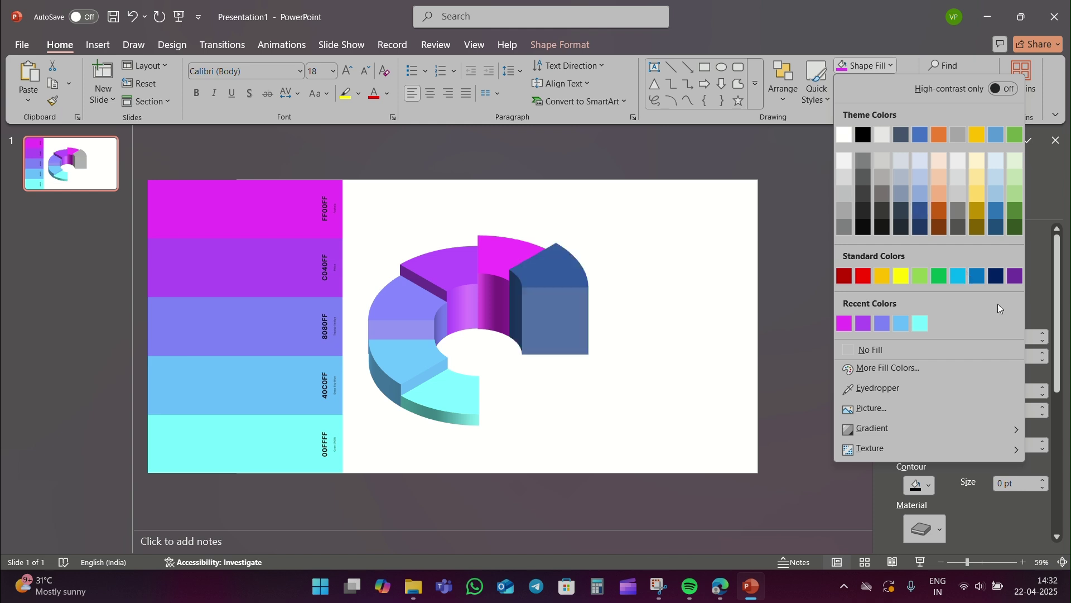
{"action": "left_click", "coordinate": [1019, 281]}
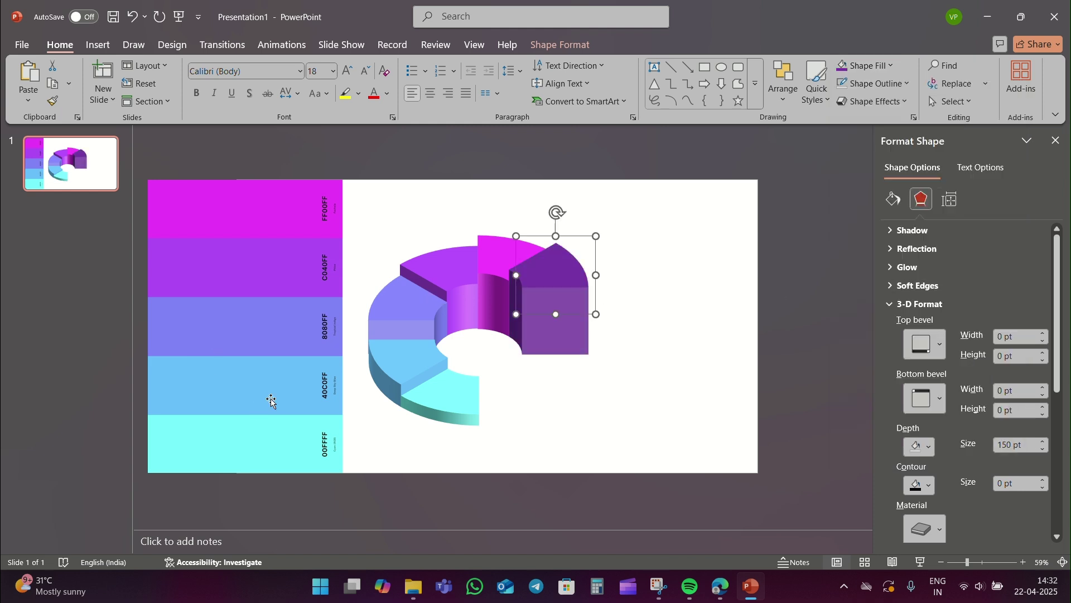
{"action": "key", "text": "Escape"}
Delete the palette picture, group all doughnut segments, and centre the group on the slide.
{"action": "left_click", "coordinate": [287, 241]}
{"action": "key", "text": "Delete"}
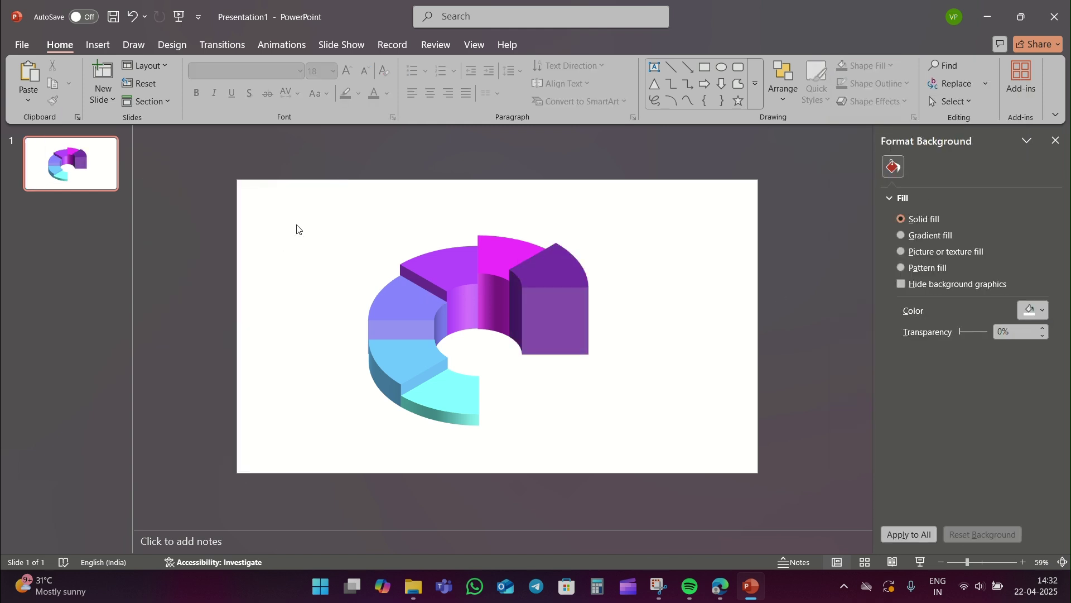
{"action": "key", "text": "ctrl+a"}
{"action": "key", "text": "ctrl+g"}
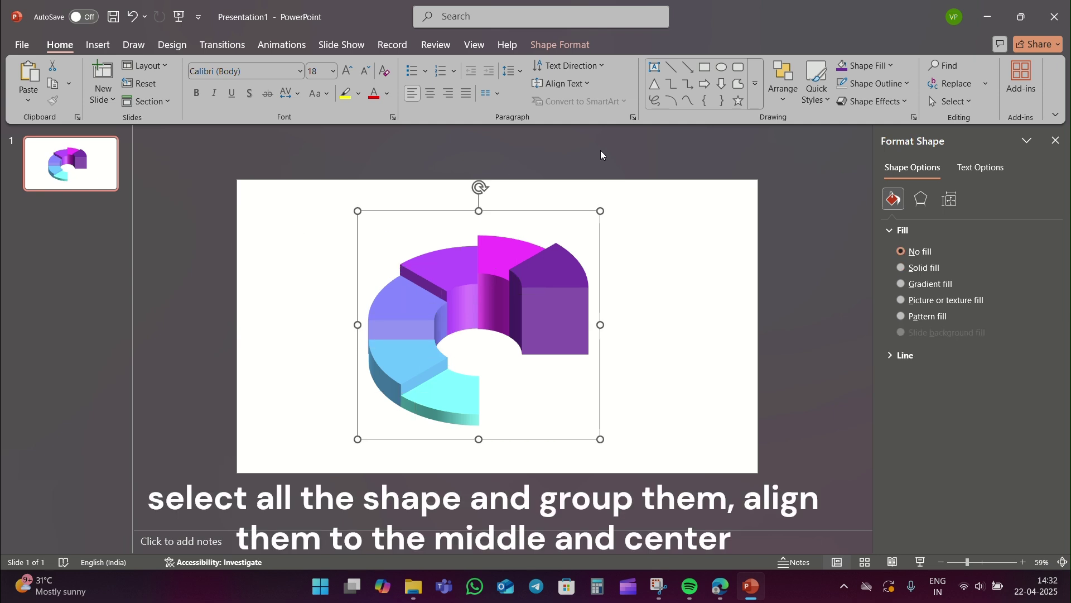
{"action": "left_click", "coordinate": [568, 49]}
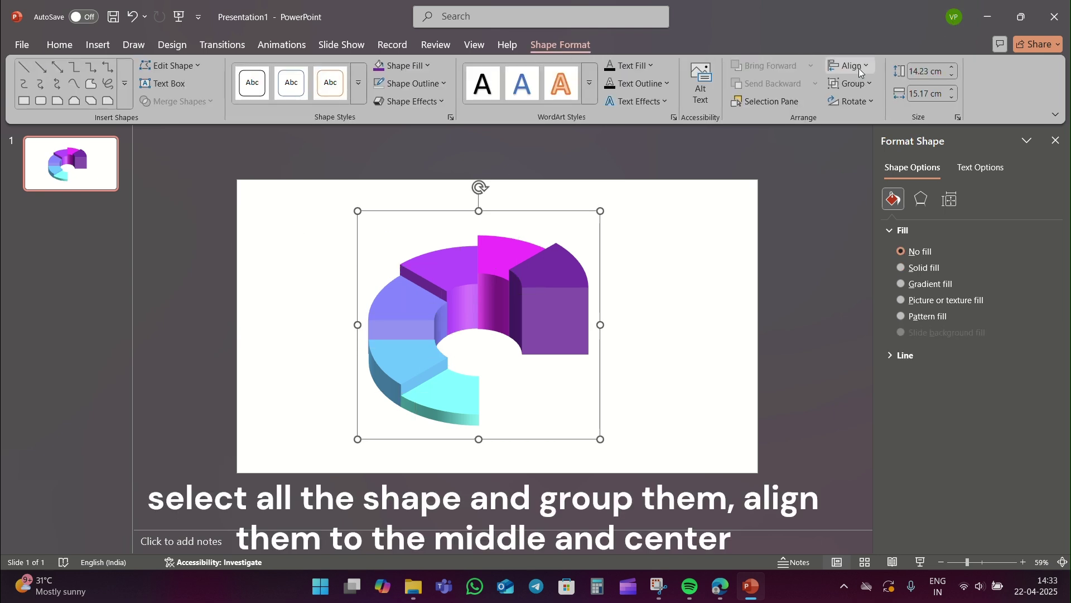
{"action": "left_click", "coordinate": [854, 66]}
{"action": "left_click", "coordinate": [874, 166]}
{"action": "left_click", "coordinate": [851, 65]}
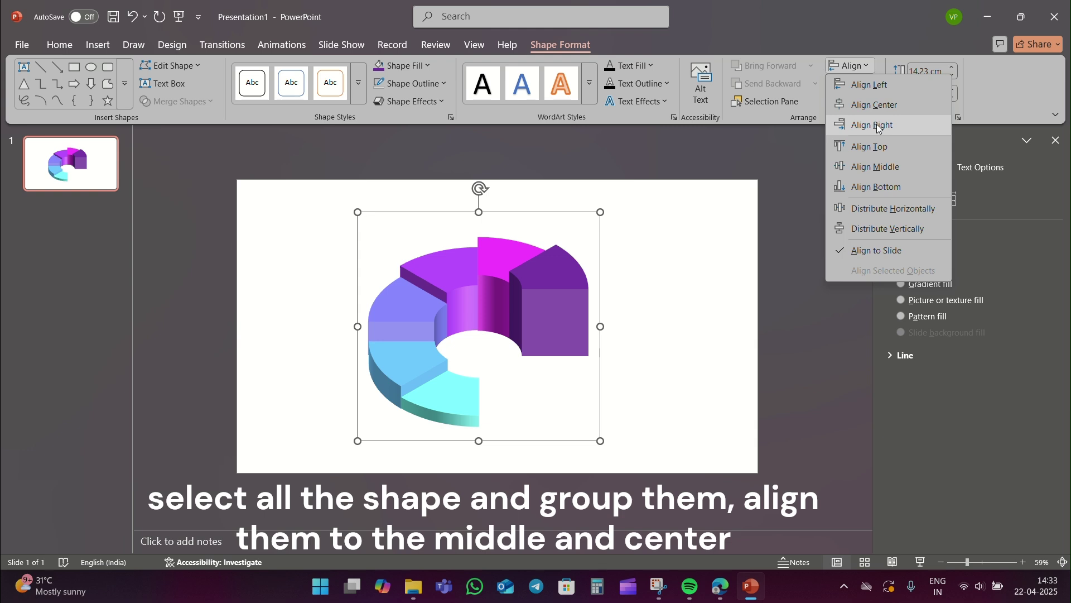
{"action": "left_click", "coordinate": [875, 106]}
Ungroup the centred 3D doughnut back into its separate wedges.
{"action": "left_click", "coordinate": [696, 310]}
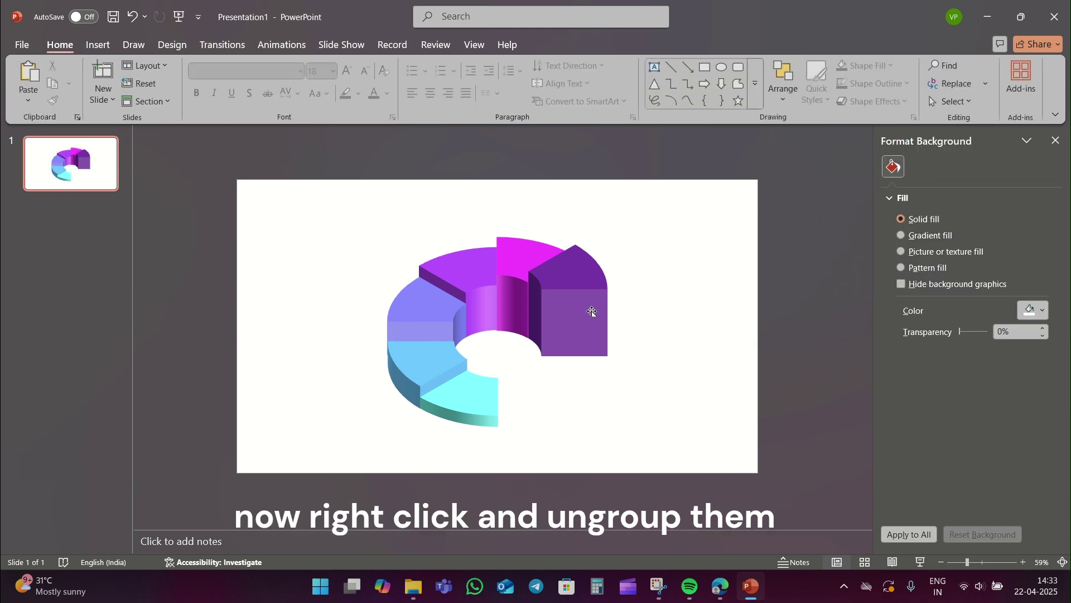
{"action": "left_click", "coordinate": [589, 311]}
{"action": "right_click", "coordinate": [592, 311]}
{"action": "mouse_move", "coordinate": [630, 133]}
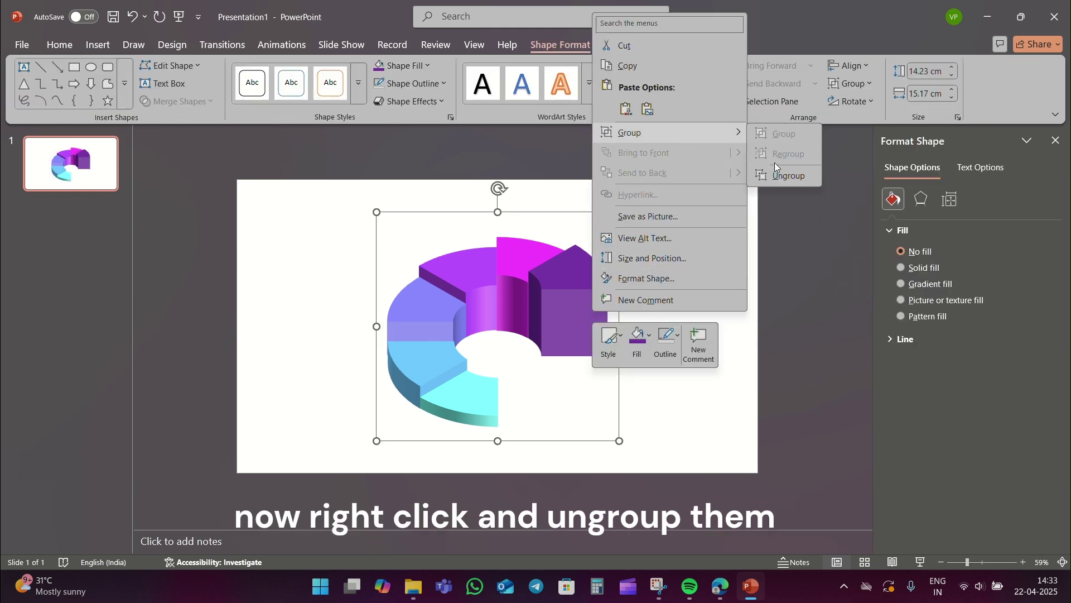
{"action": "left_click", "coordinate": [779, 173]}
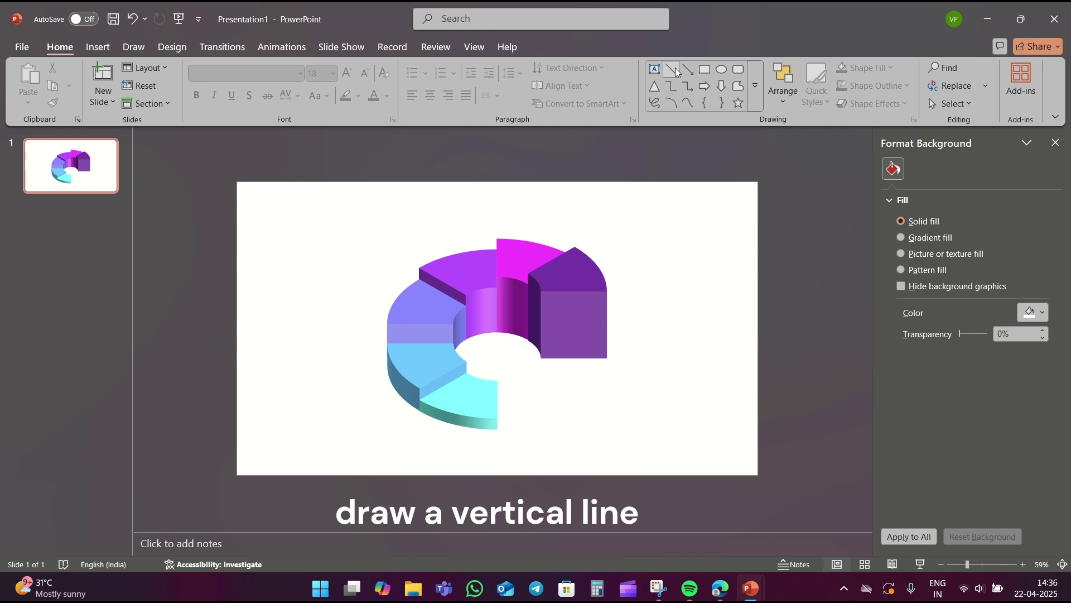
Draw a vertical line with a short horizontal arm above the doughnut's upper right.
{"action": "left_click", "coordinate": [674, 70]}
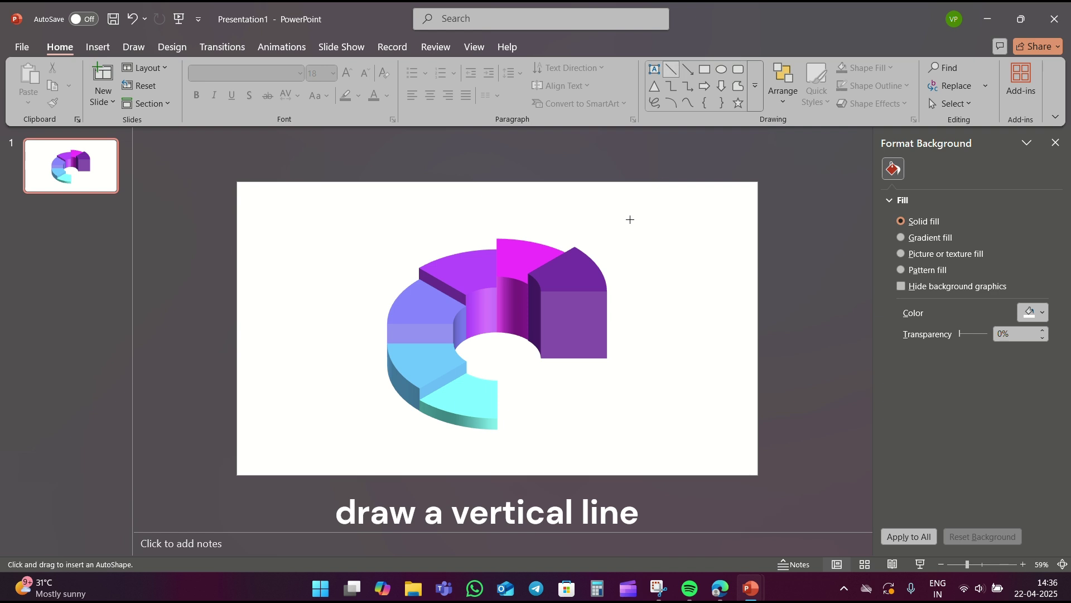
{"action": "mouse_move", "coordinate": [628, 210]}
{"action": "left_mouse_down"}
{"action": "mouse_move", "coordinate": [667, 246]}
{"action": "mouse_move", "coordinate": [637, 265]}
{"action": "left_mouse_up"}
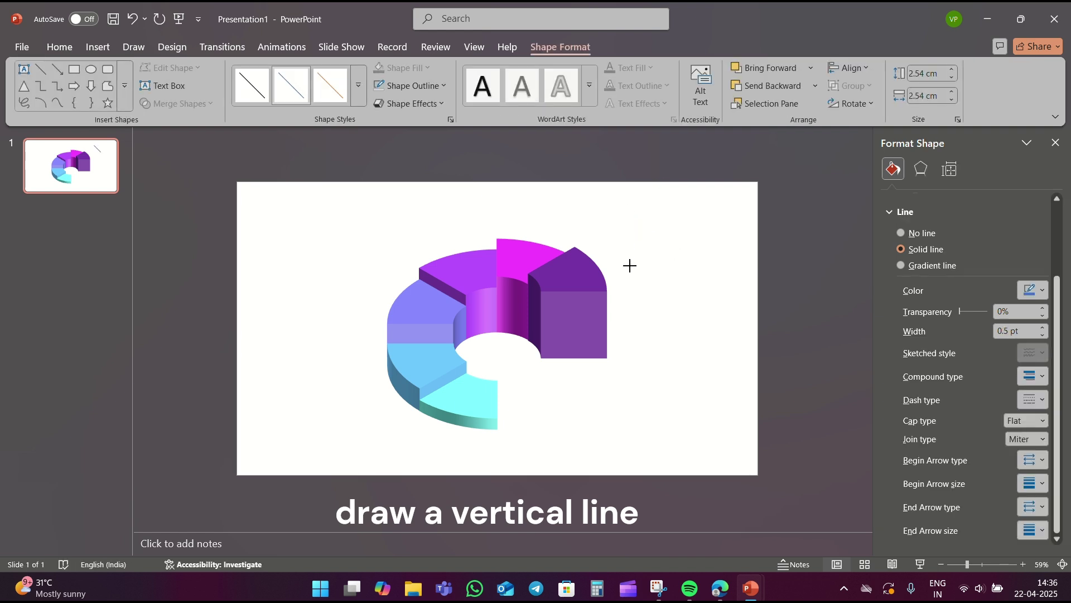
{"action": "left_click_drag", "start_coordinate": [627, 267], "coordinate": [628, 267]}
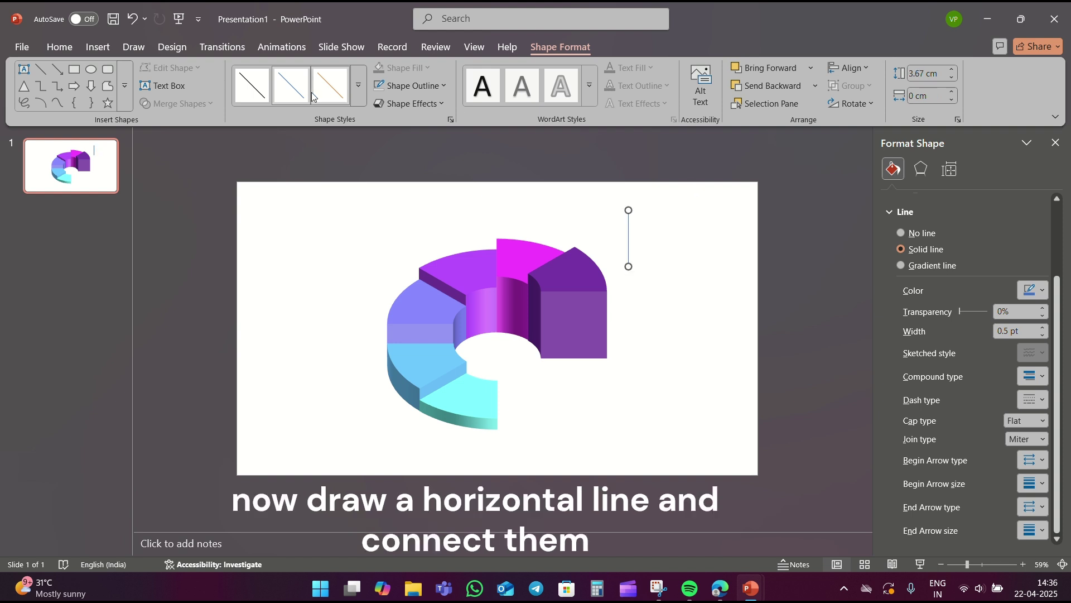
{"action": "left_click", "coordinate": [48, 72]}
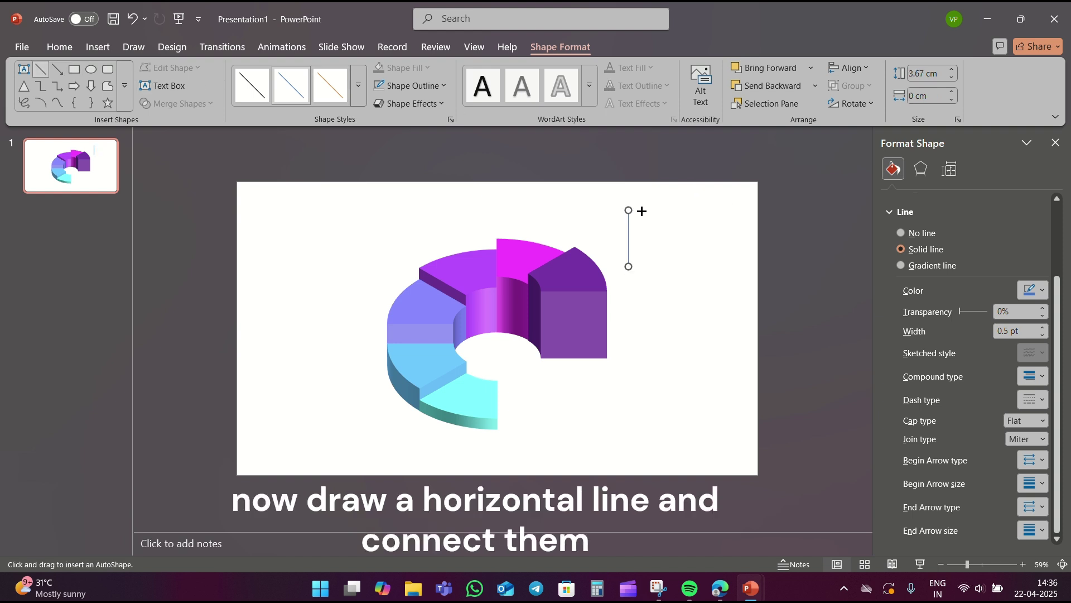
{"action": "left_click", "coordinate": [642, 211]}
{"action": "mouse_move", "coordinate": [681, 248]}
{"action": "left_mouse_down"}
{"action": "mouse_move", "coordinate": [698, 217]}
{"action": "mouse_move", "coordinate": [648, 211]}
{"action": "left_mouse_up"}
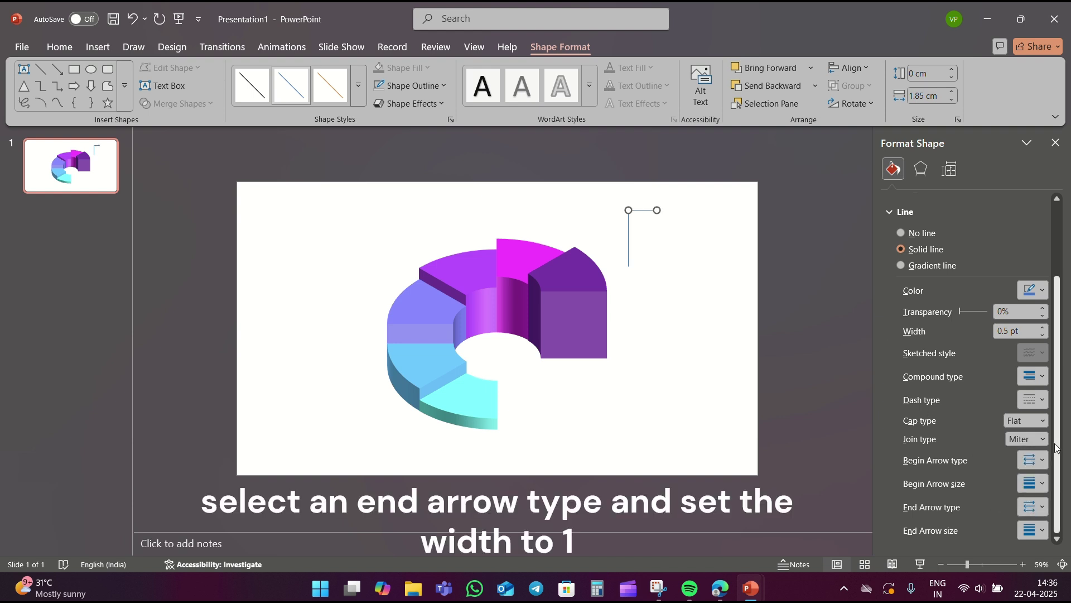
Set the line width to 1 pt, shorten the vertical line, and select both lines.
{"action": "left_click", "coordinate": [1020, 331]}
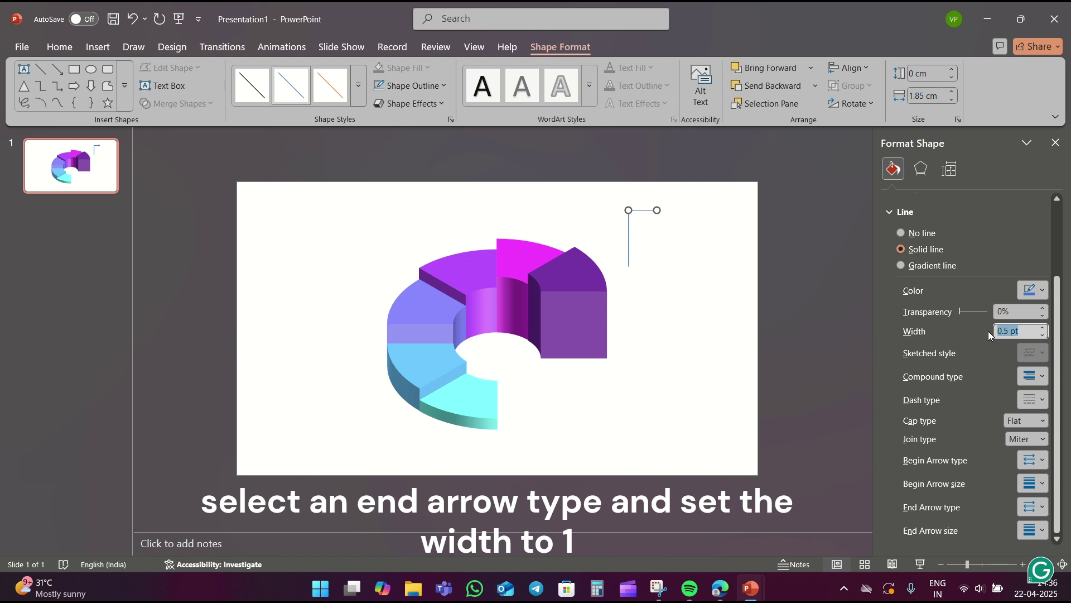
{"action": "type", "text": "1"}
{"action": "key", "text": "Return"}
{"action": "left_click", "coordinate": [643, 250]}
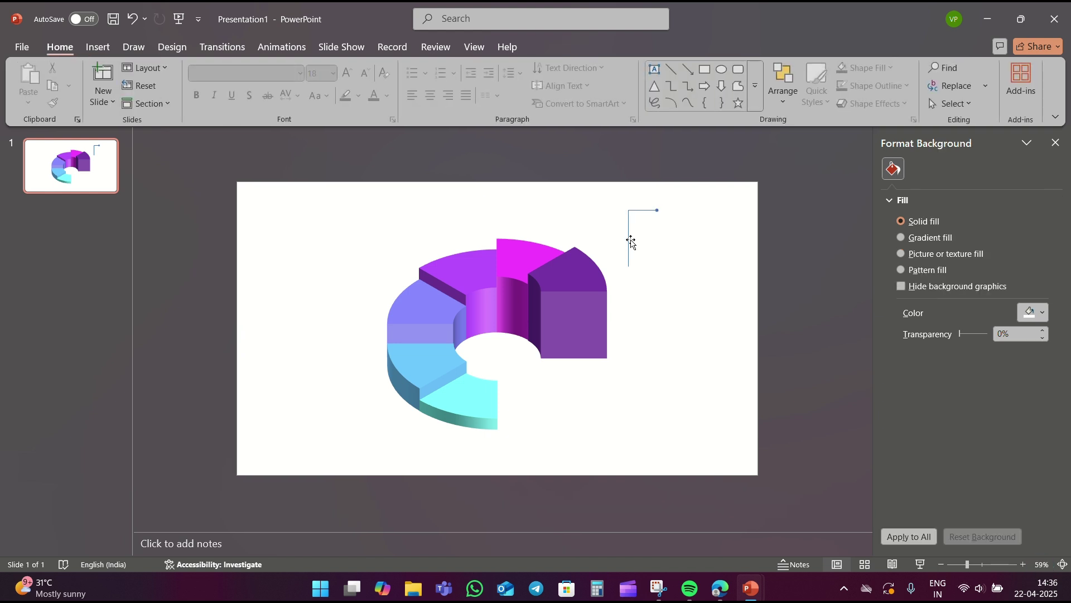
{"action": "left_click", "coordinate": [628, 234]}
{"action": "key", "text": "ctrl+z"}
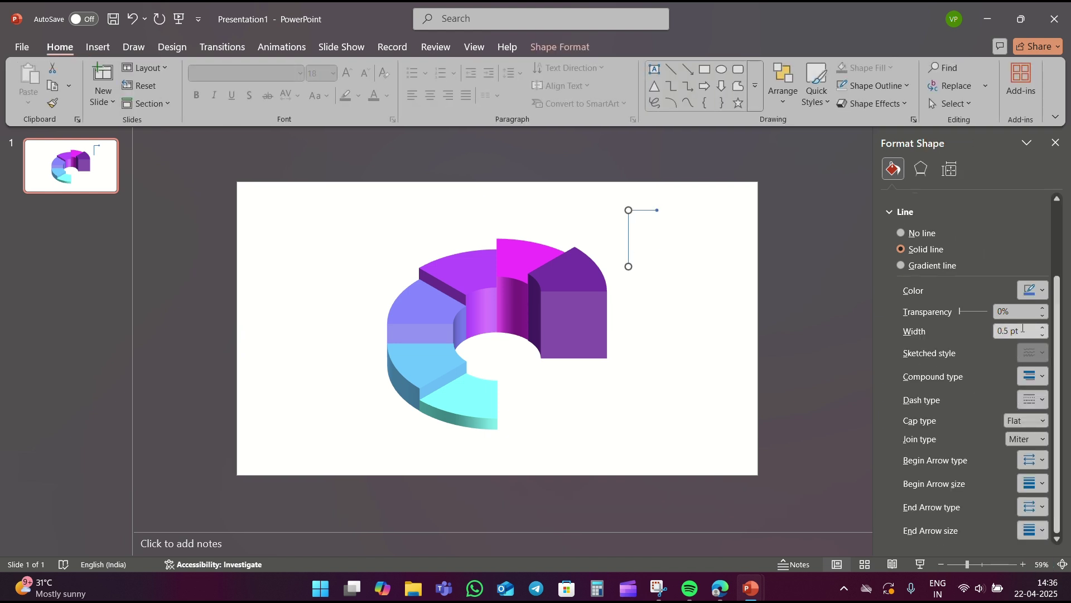
{"action": "left_click", "coordinate": [641, 257]}
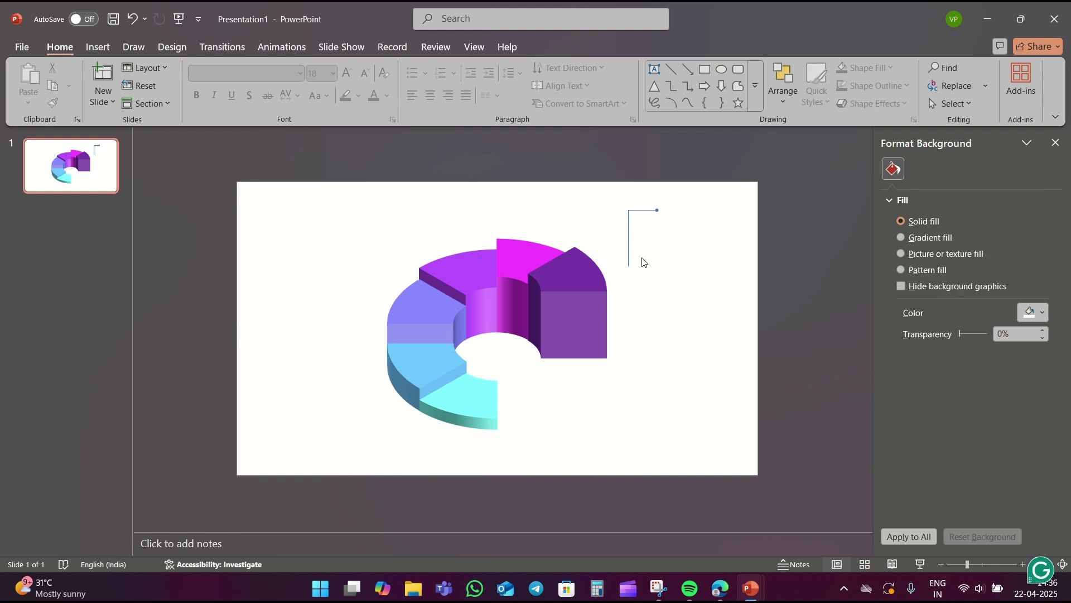
{"action": "left_click", "coordinate": [629, 241]}
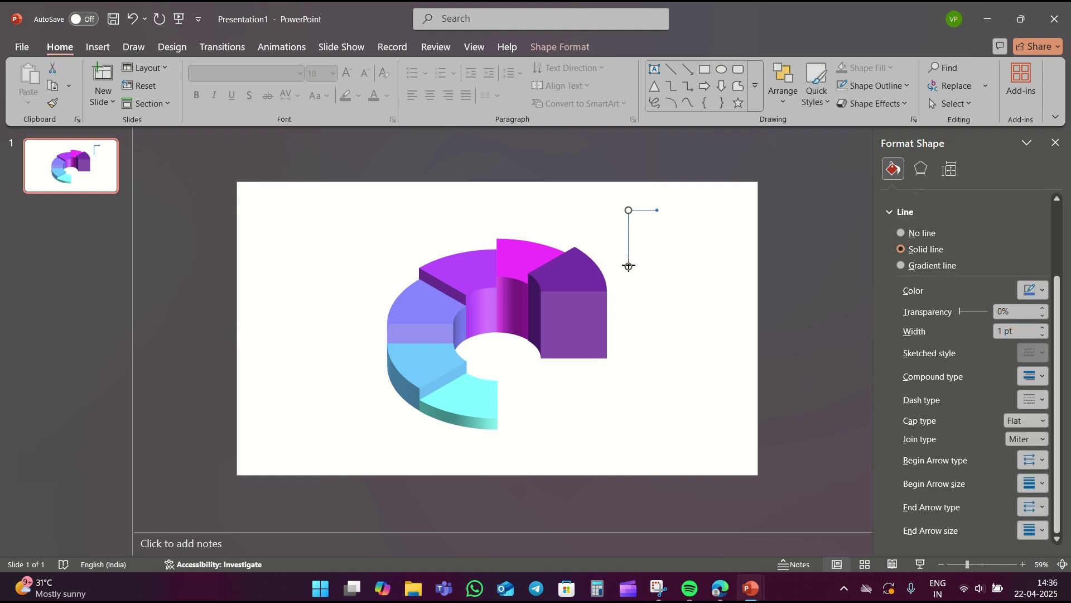
{"action": "left_click_drag", "start_coordinate": [629, 266], "coordinate": [629, 240]}
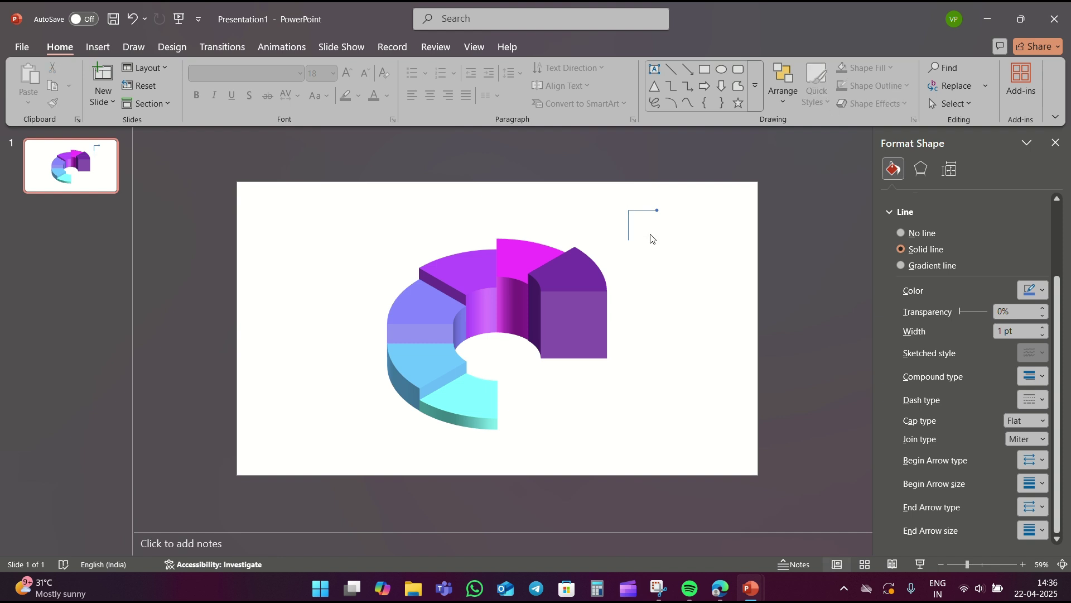
{"action": "left_click", "coordinate": [651, 228]}
{"action": "left_click", "coordinate": [646, 213]}
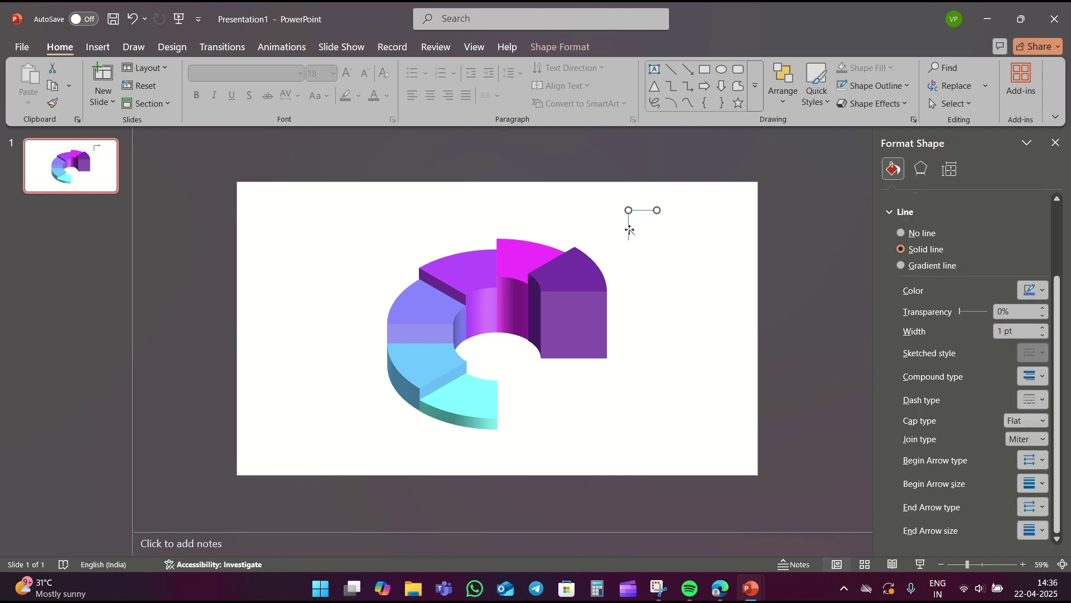
Group the two lines into a grey connector and send it behind the right purple piece.
{"action": "key", "text": "ctrl+g"}
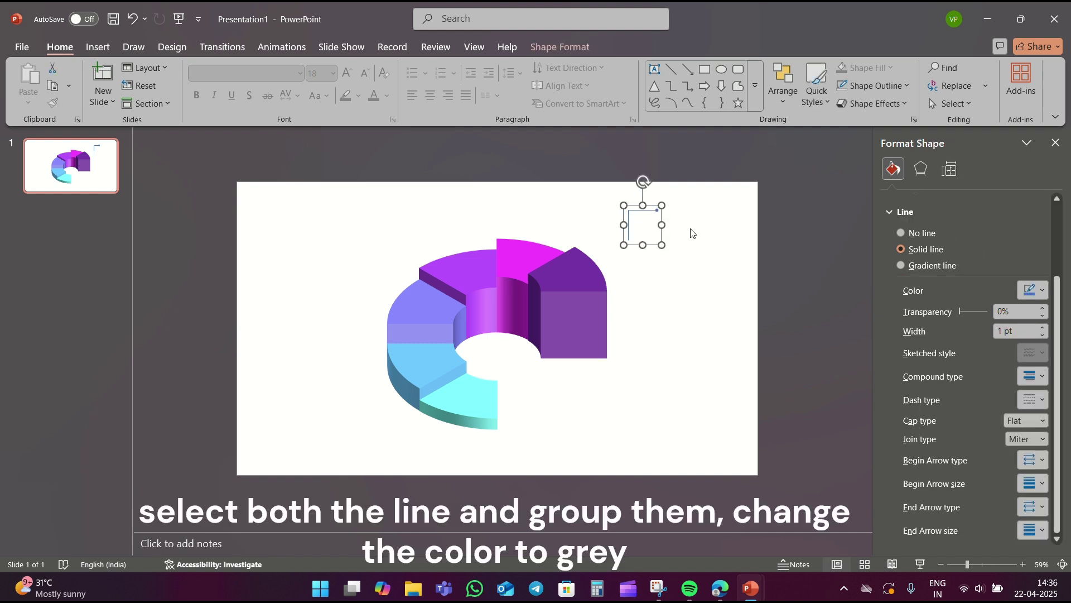
{"action": "left_click", "coordinate": [1034, 290]}
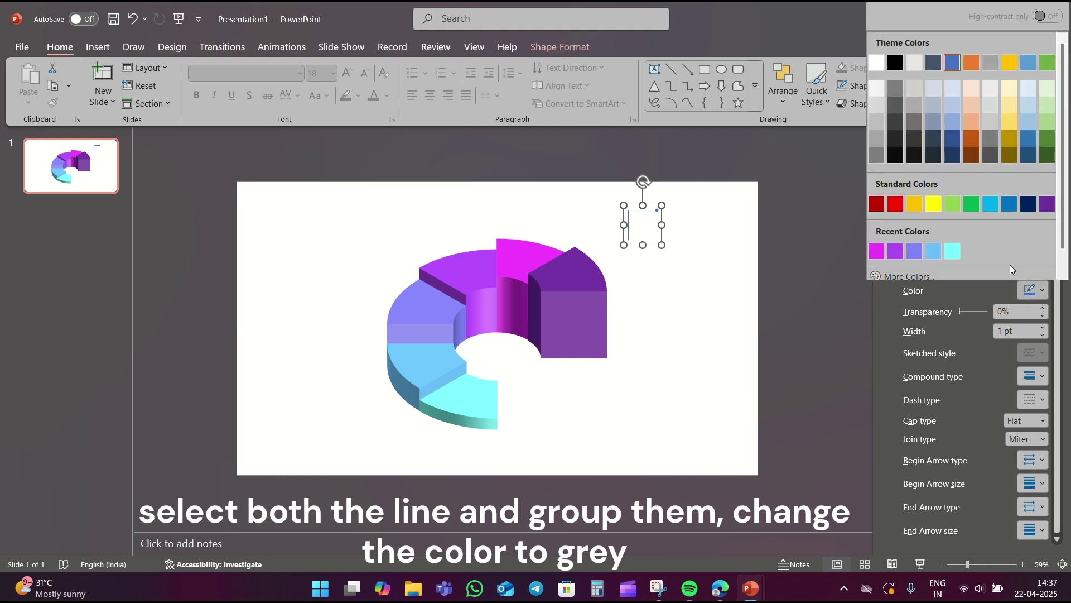
{"action": "left_click", "coordinate": [896, 111]}
{"action": "left_click", "coordinate": [677, 295]}
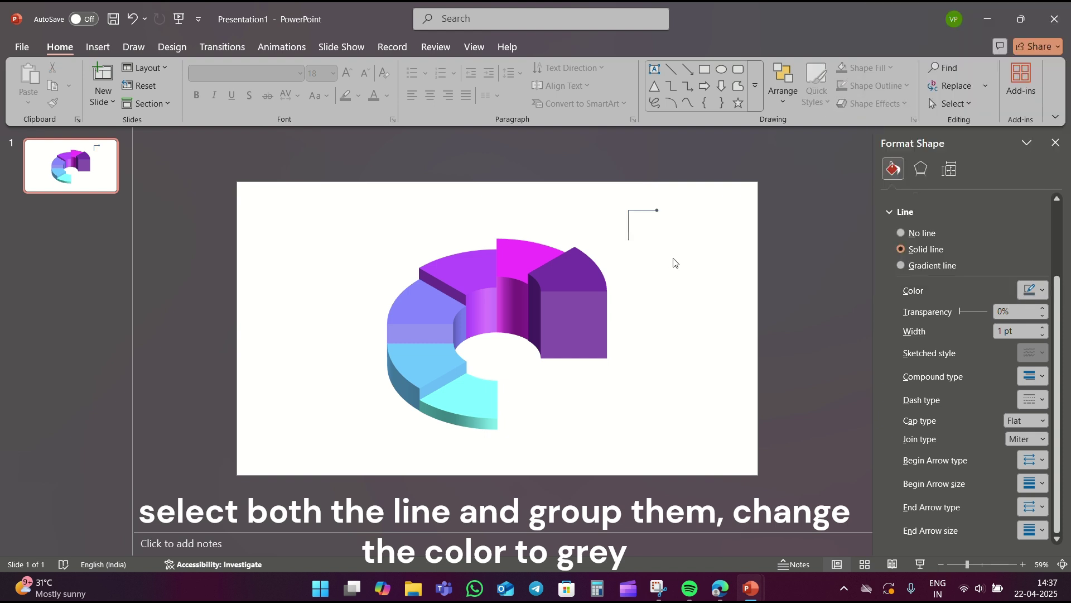
{"action": "left_click_drag", "start_coordinate": [646, 211], "coordinate": [607, 244]}
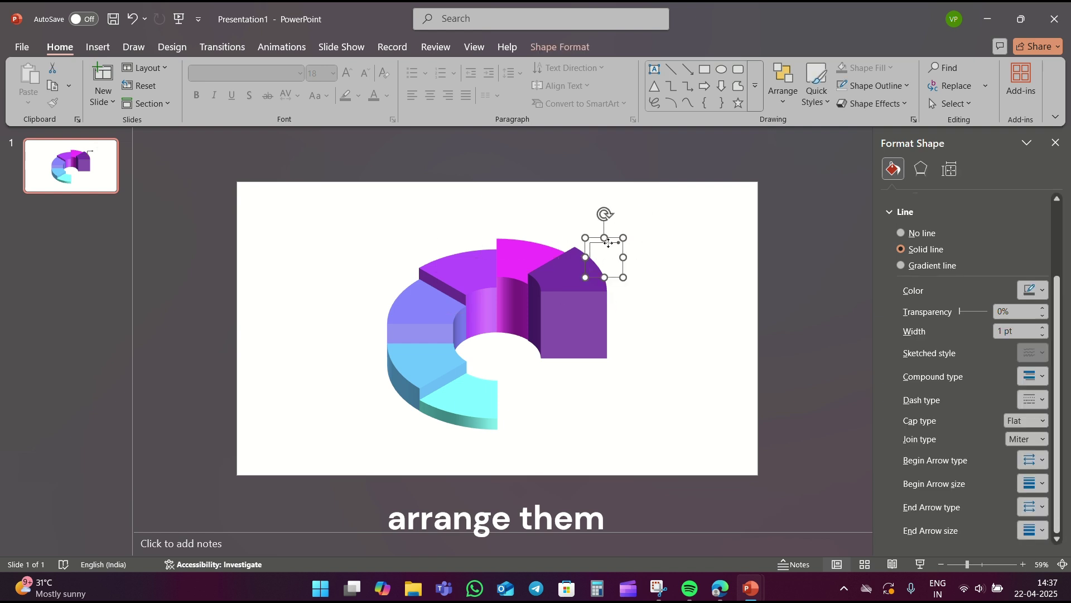
{"action": "right_click", "coordinate": [609, 245]}
{"action": "left_click", "coordinate": [697, 402]}
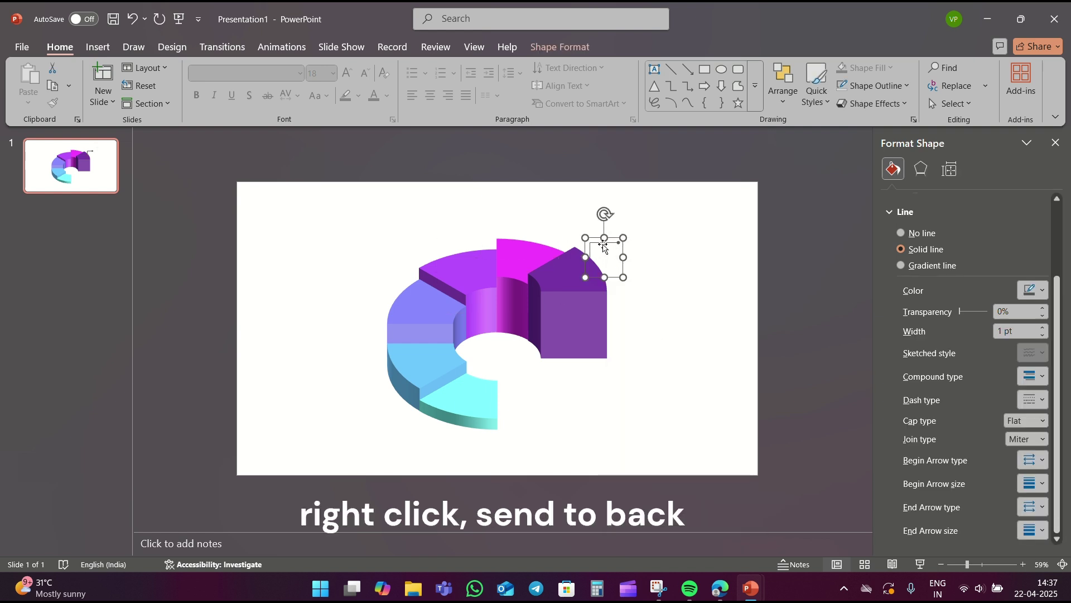
Place connector copies behind the magenta piece and at the doughnut's top left.
{"action": "left_click_drag", "start_coordinate": [604, 247], "coordinate": [547, 226]}
{"action": "key", "text": "ctrl+c"}
{"action": "key", "text": "ctrl+v"}
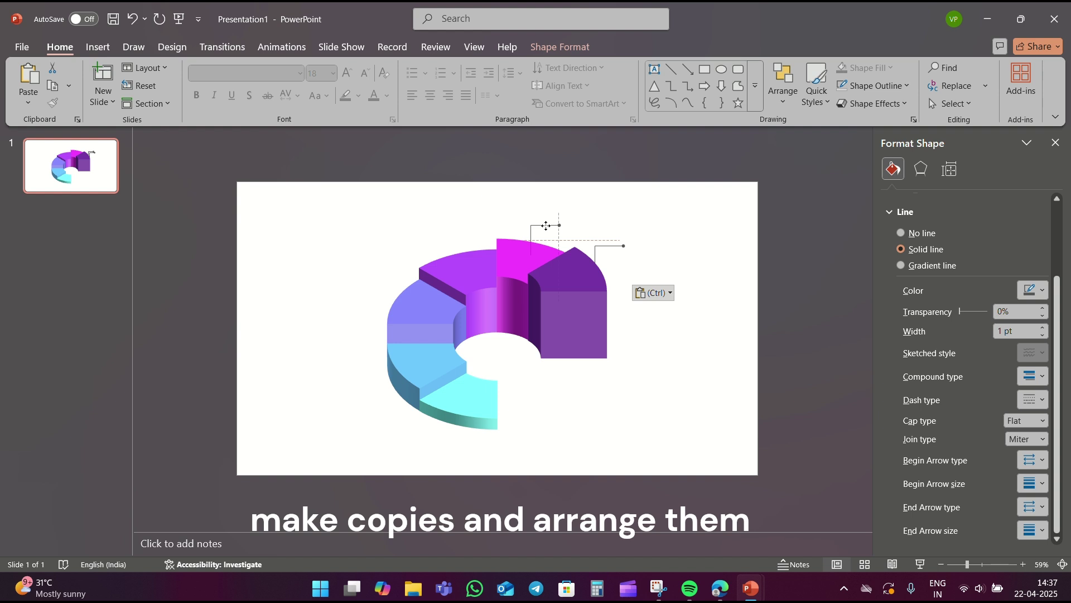
{"action": "right_click", "coordinate": [547, 226]}
{"action": "left_click", "coordinate": [628, 387]}
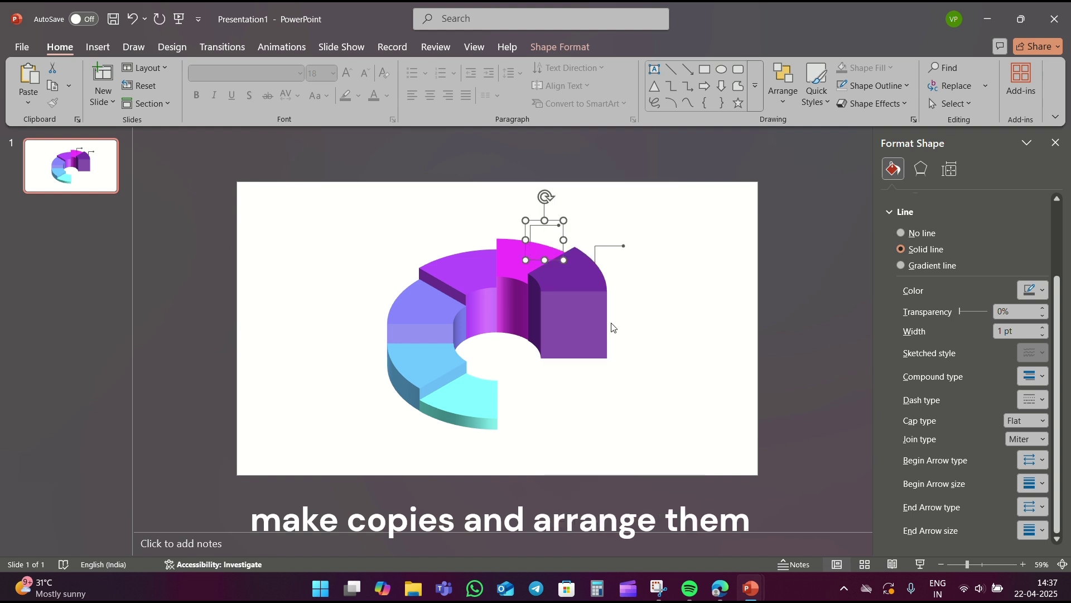
{"action": "left_click", "coordinate": [636, 284]}
{"action": "left_click_drag", "start_coordinate": [623, 254], "coordinate": [478, 234]}
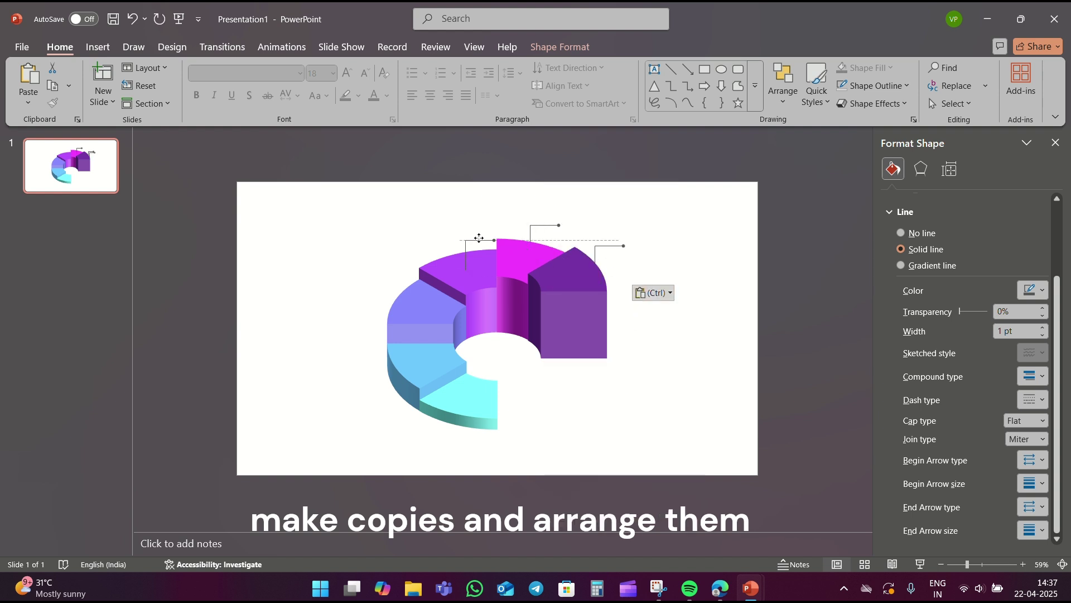
Mirror the top-left connector horizontally behind the doughnut and add a copy beside the lavender piece.
{"action": "left_click", "coordinate": [565, 52]}
{"action": "left_click", "coordinate": [845, 71]}
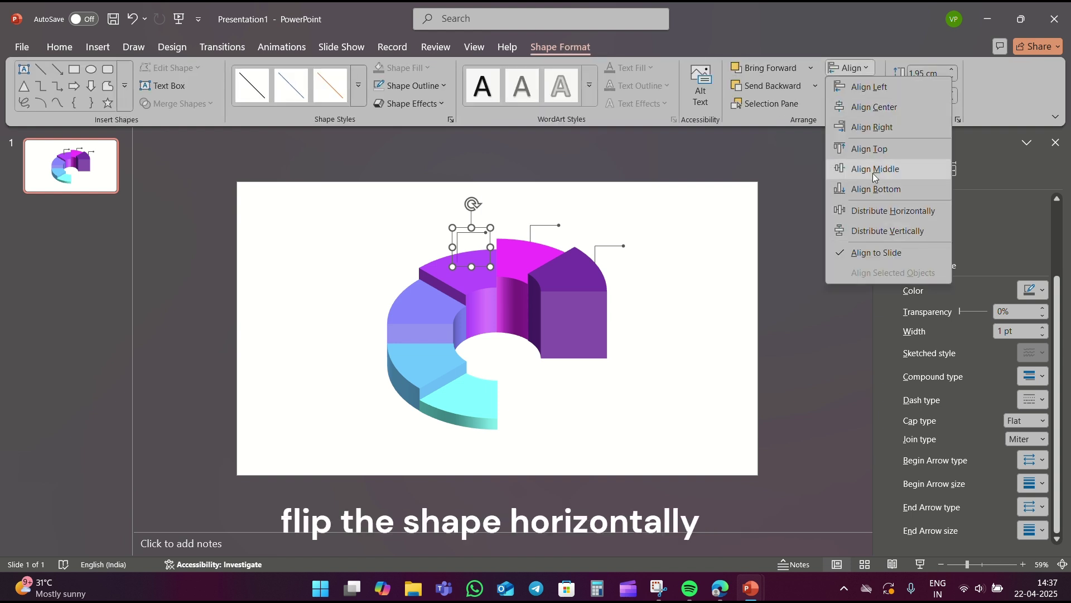
{"action": "left_click", "coordinate": [805, 45]}
{"action": "left_click", "coordinate": [853, 103]}
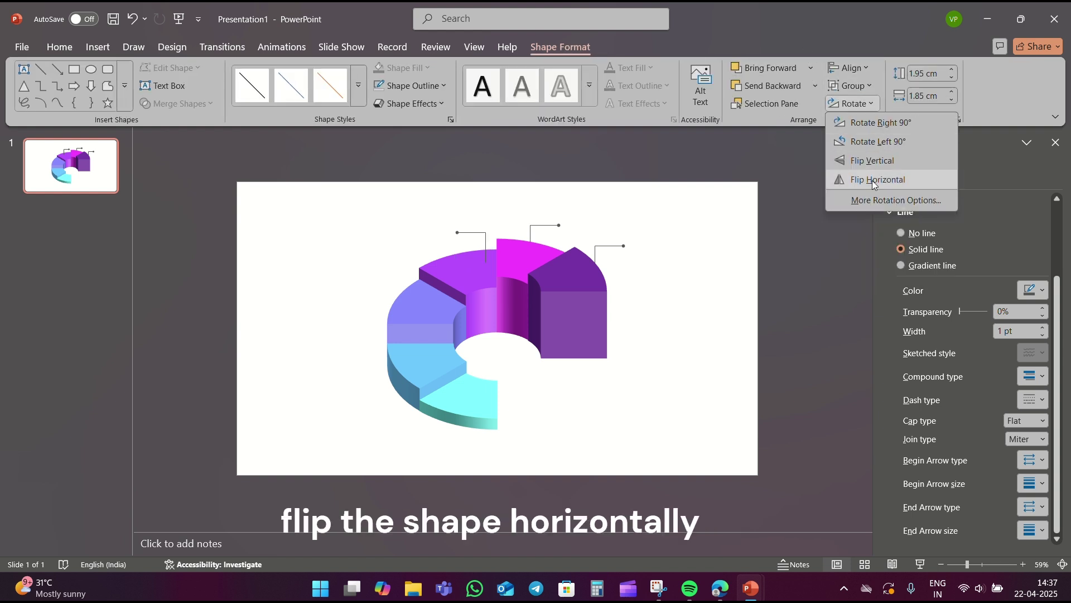
{"action": "left_click", "coordinate": [875, 180]}
{"action": "left_click_drag", "start_coordinate": [482, 233], "coordinate": [456, 235]}
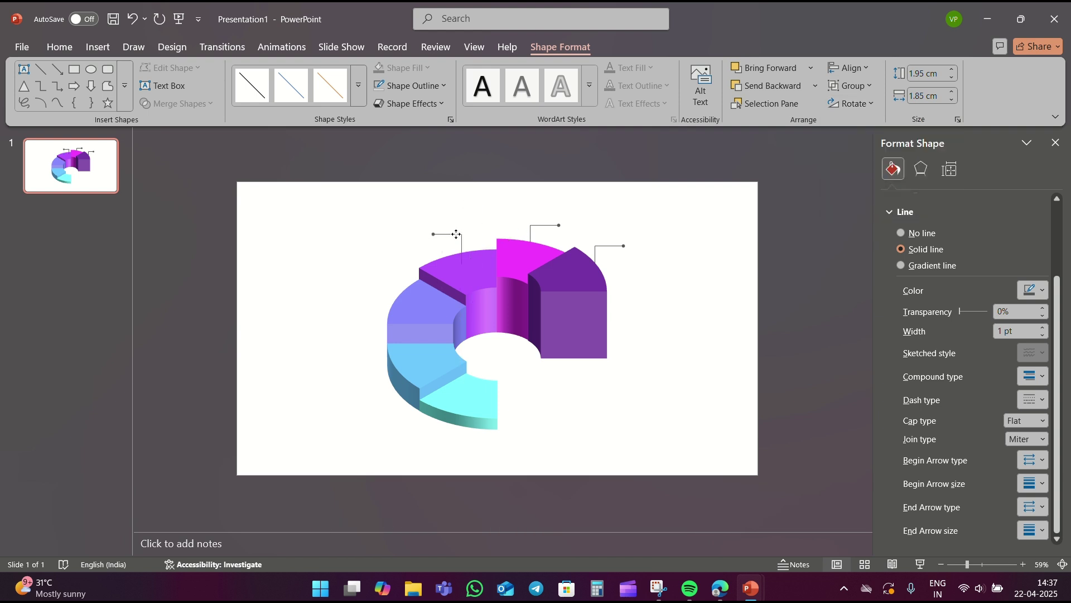
{"action": "right_click", "coordinate": [457, 234]}
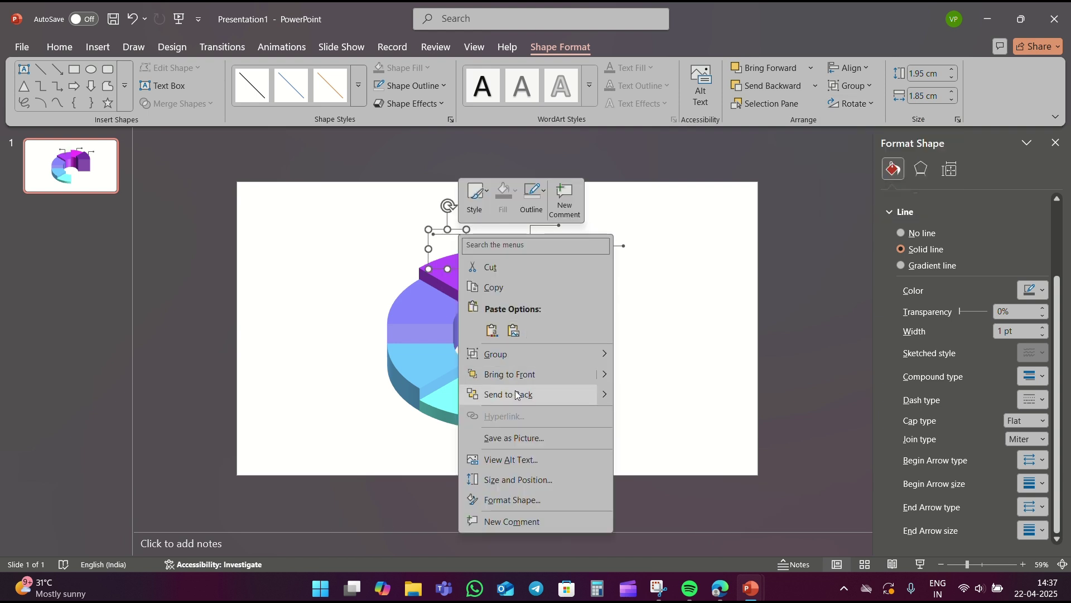
{"action": "left_click", "coordinate": [514, 392]}
{"action": "key", "text": "ctrl+v"}
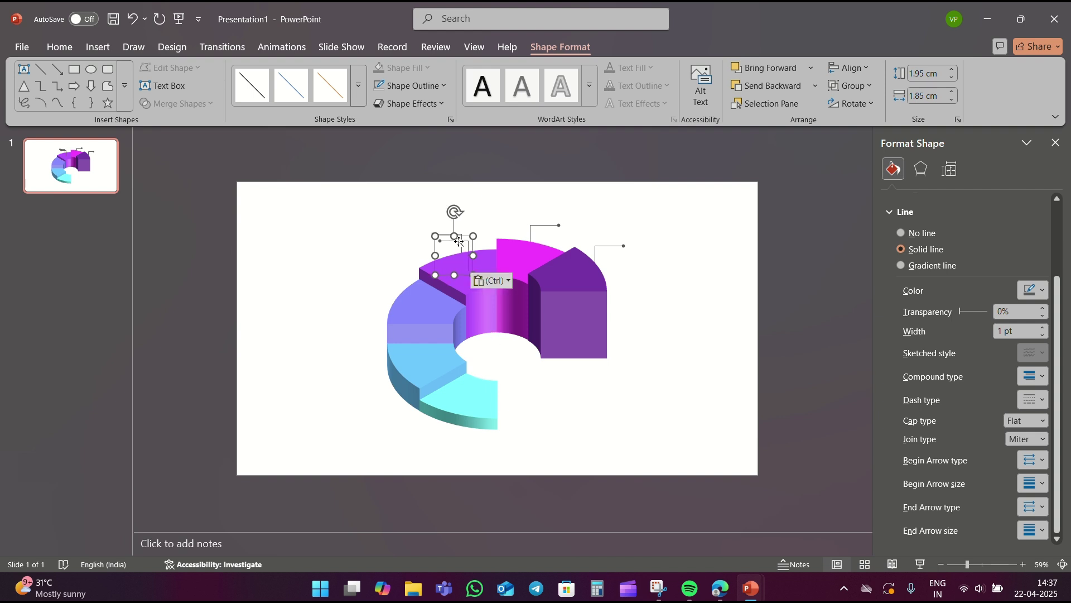
{"action": "left_click_drag", "start_coordinate": [459, 241], "coordinate": [396, 283]}
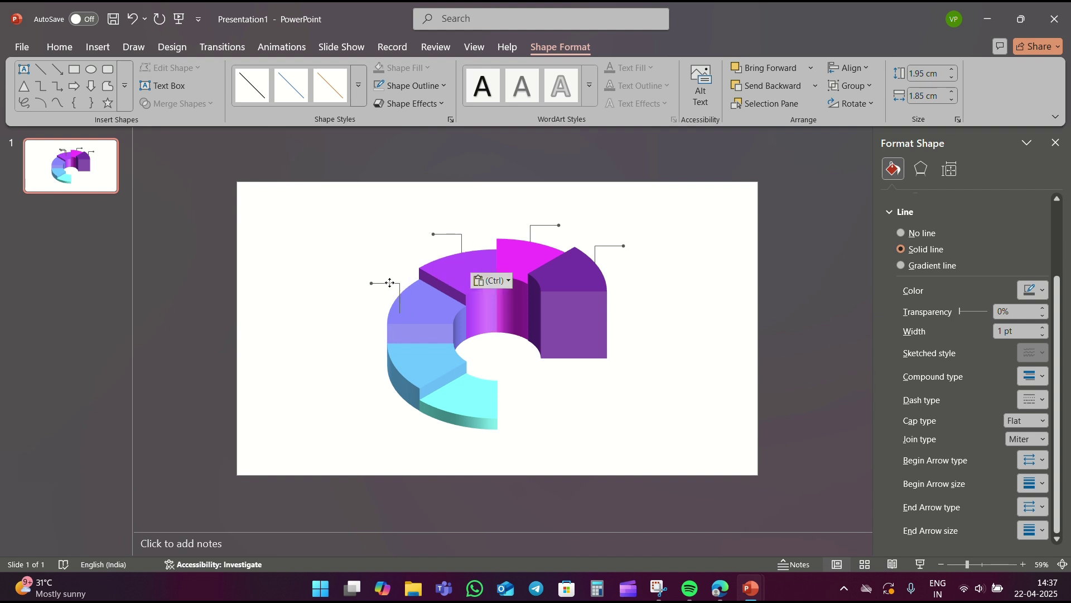
{"action": "right_click", "coordinate": [390, 283]}
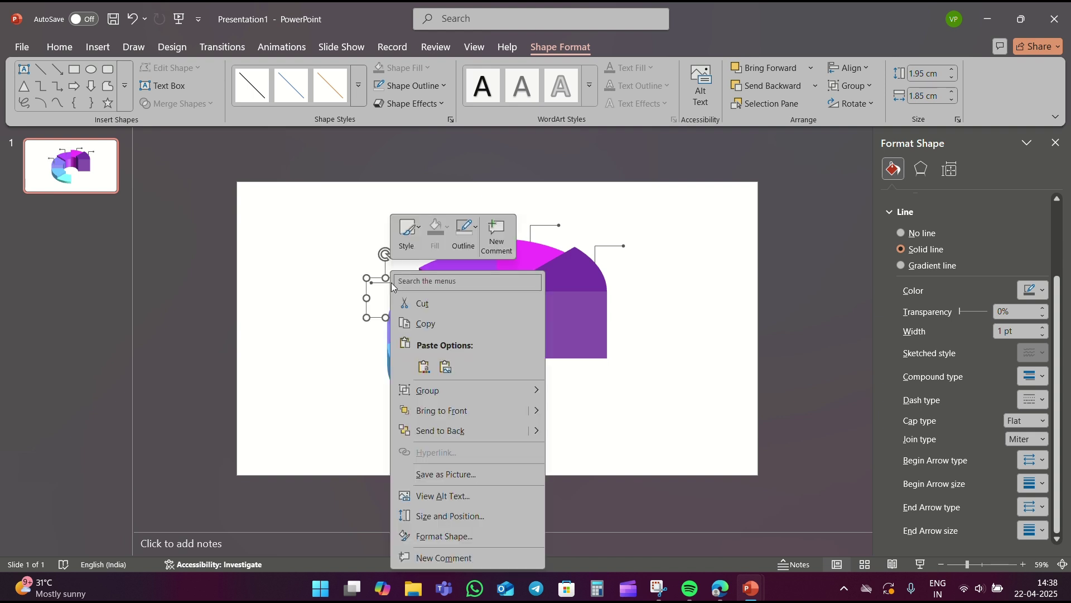
{"action": "left_click", "coordinate": [452, 425]}
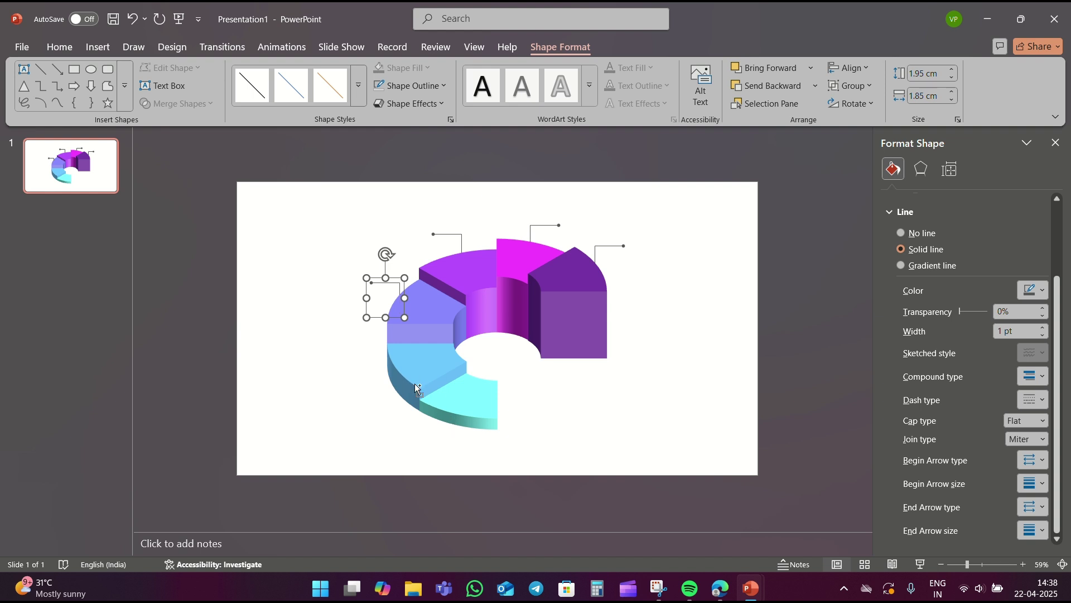
Add vertically flipped connector copies behind the bottom blue piece and the lower-left segment.
{"action": "key", "text": "ctrl+v"}
{"action": "left_click_drag", "start_coordinate": [405, 313], "coordinate": [331, 357]}
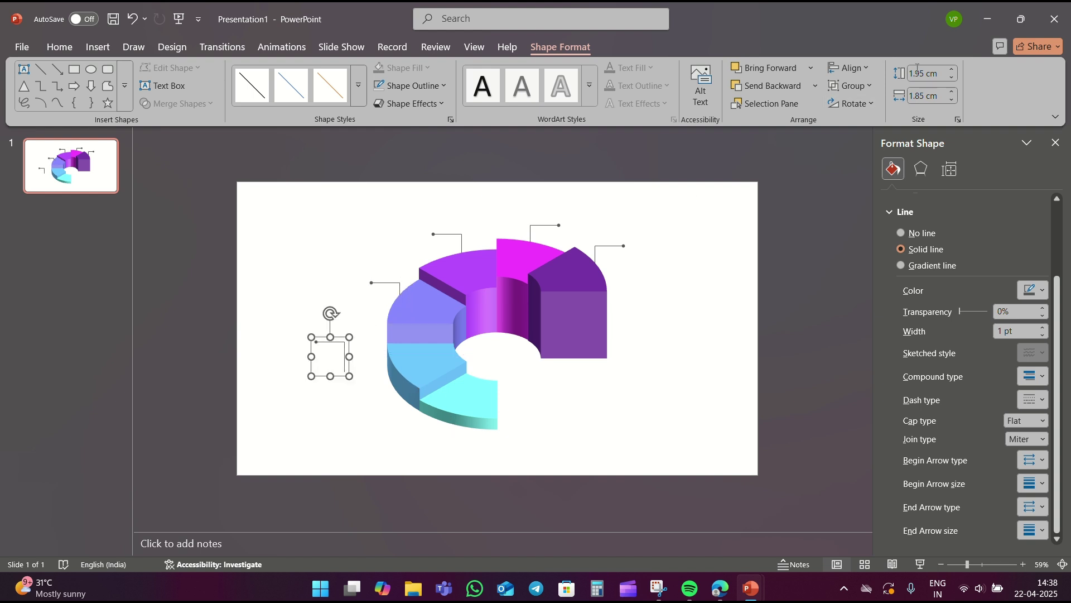
{"action": "left_click", "coordinate": [851, 104]}
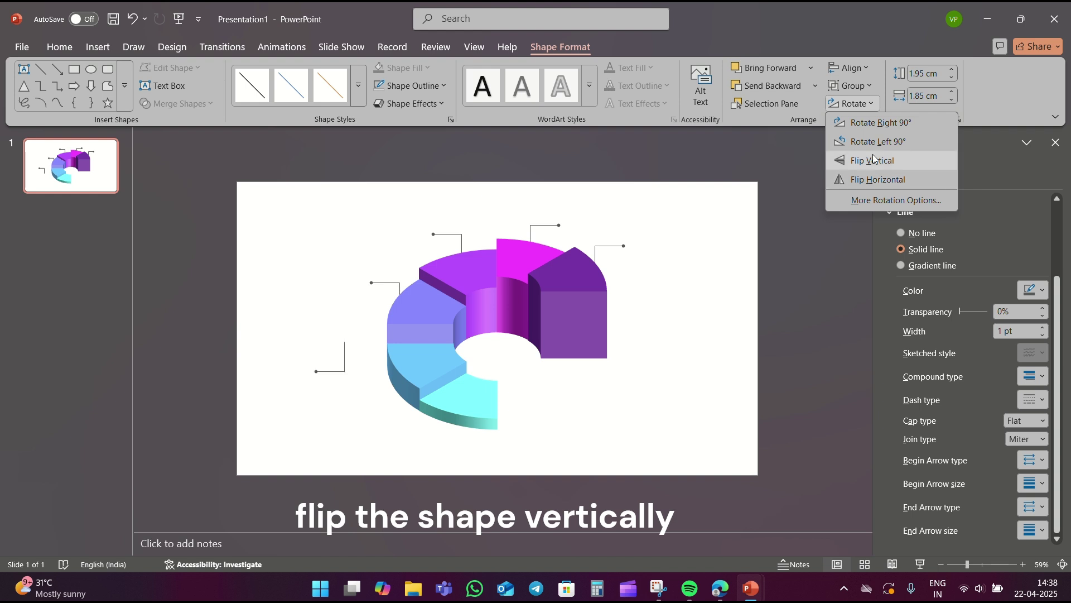
{"action": "left_click", "coordinate": [875, 161]}
{"action": "left_click_drag", "start_coordinate": [345, 365], "coordinate": [458, 428]}
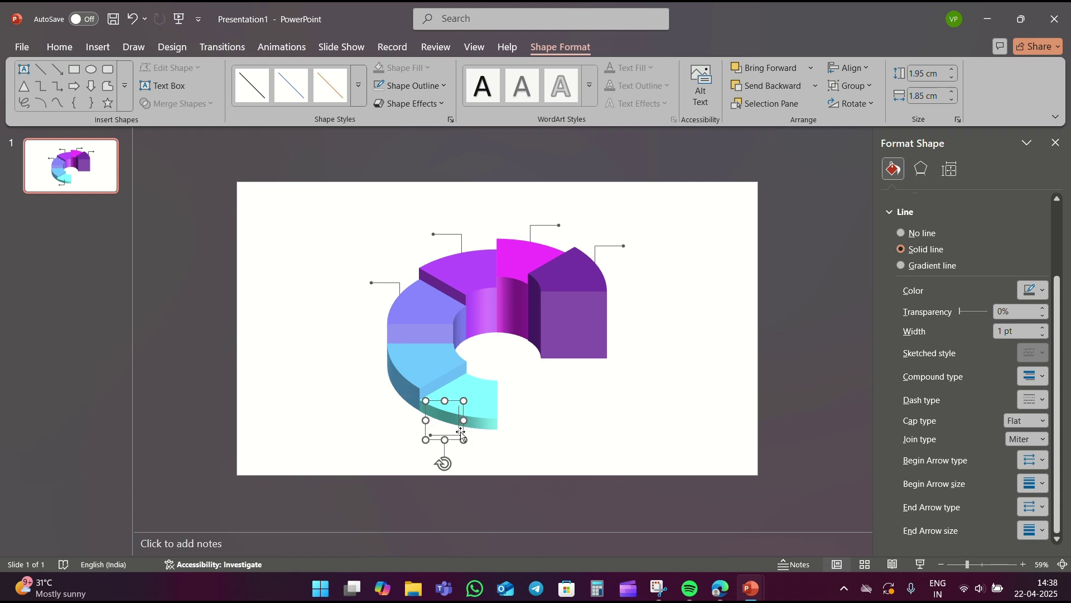
{"action": "right_click", "coordinate": [459, 430]}
{"action": "left_click", "coordinate": [588, 286]}
{"action": "key", "text": "ctrl+v"}
{"action": "left_click_drag", "start_coordinate": [462, 446], "coordinate": [397, 406]}
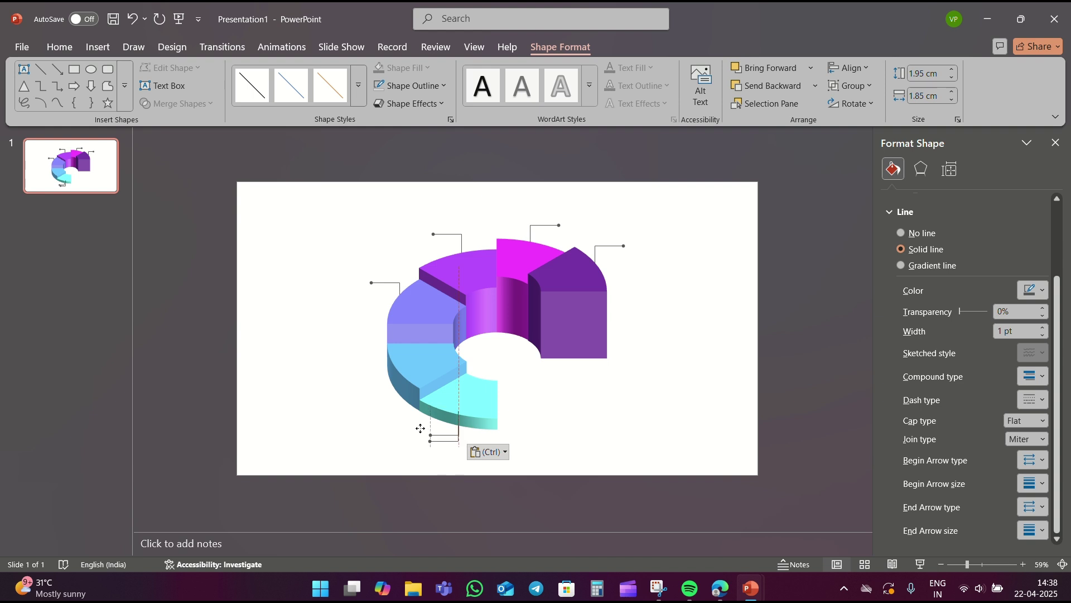
{"action": "right_click", "coordinate": [397, 405]}
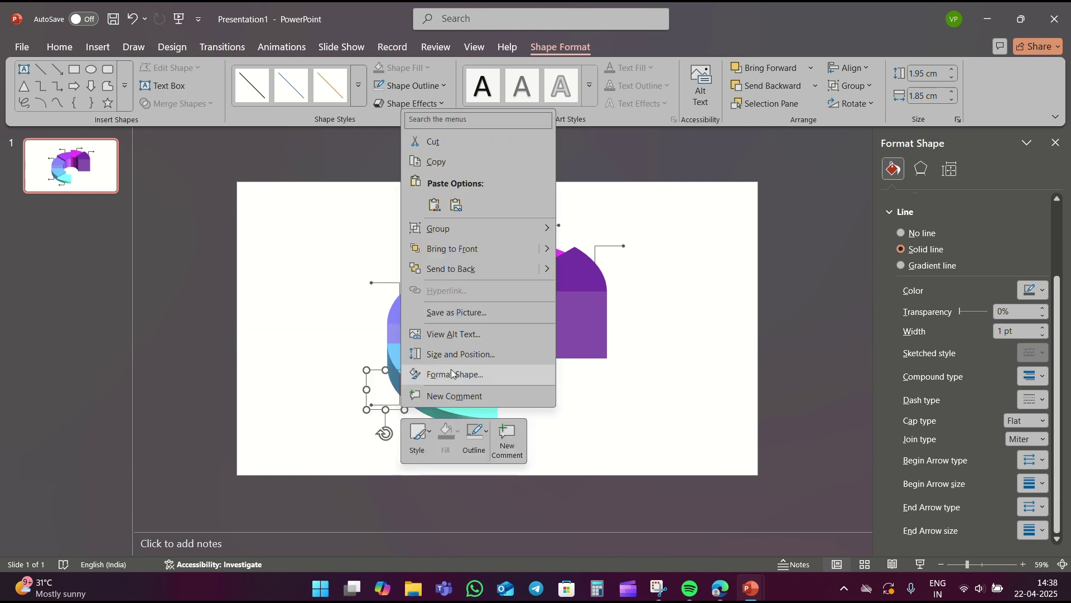
{"action": "left_click", "coordinate": [496, 264]}
{"action": "left_click", "coordinate": [679, 337]}
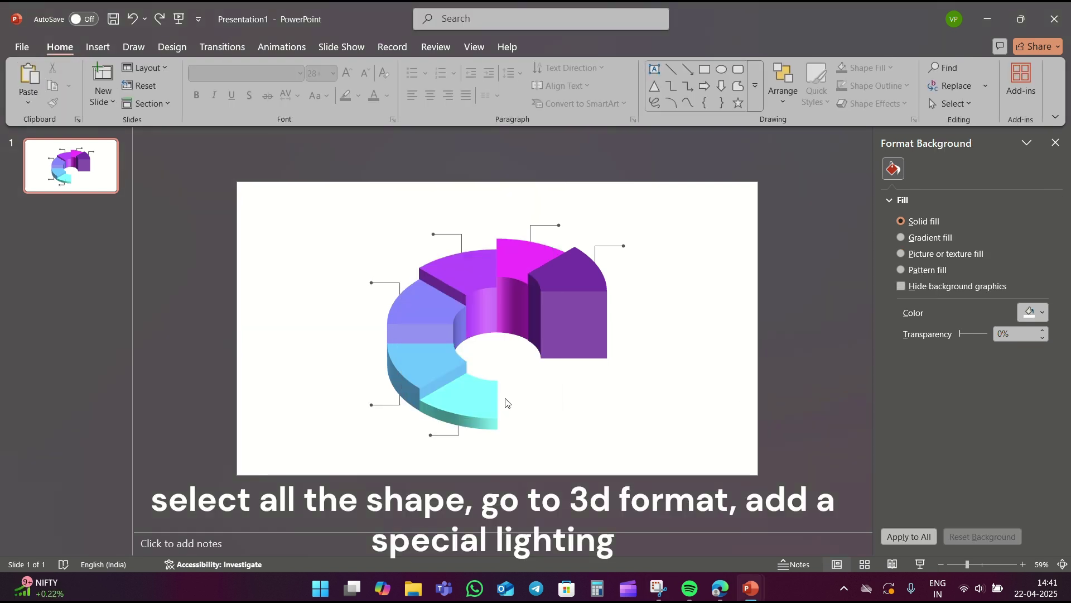
Select all six doughnut segments and apply a Special 3-D lighting preset.
{"action": "left_click", "coordinate": [463, 395]}
{"action": "left_click", "coordinate": [410, 369], "text": "shift"}
{"action": "left_click", "coordinate": [408, 301], "text": "shift"}
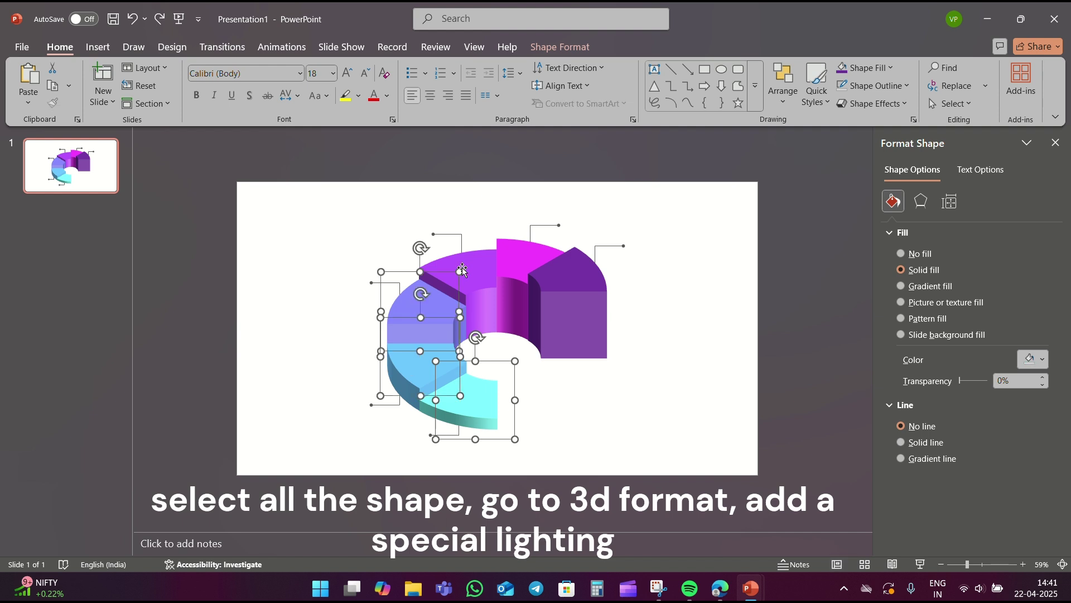
{"action": "left_click", "coordinate": [467, 266], "text": "shift"}
{"action": "left_click", "coordinate": [526, 260], "text": "shift"}
{"action": "left_click", "coordinate": [580, 289], "text": "shift"}
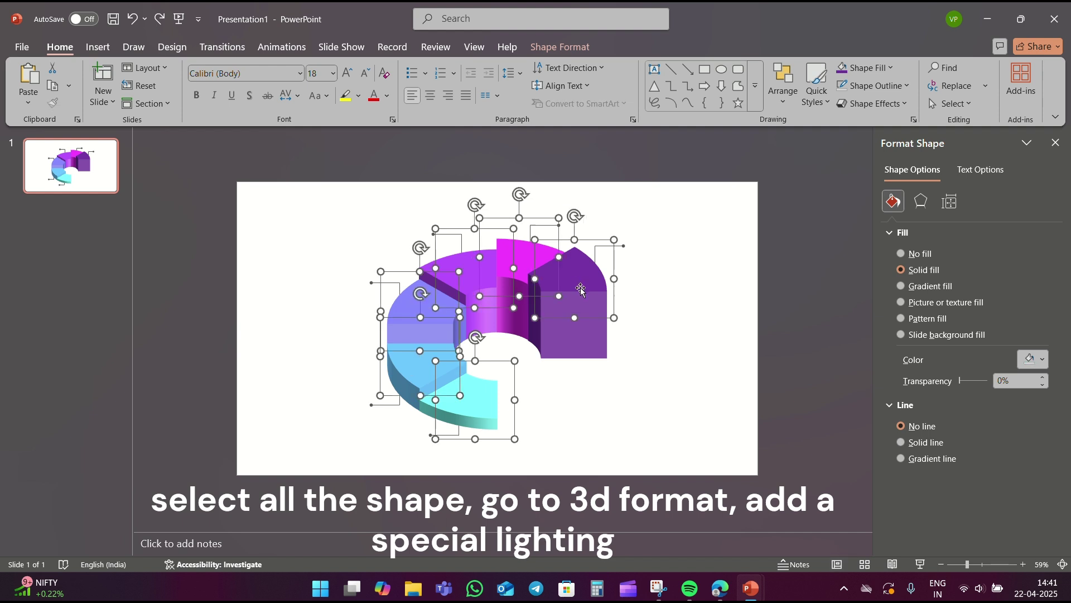
{"action": "left_click", "coordinate": [921, 202]}
{"action": "scroll", "coordinate": [919, 344], "scroll_direction": "down", "scroll_amount": 2}
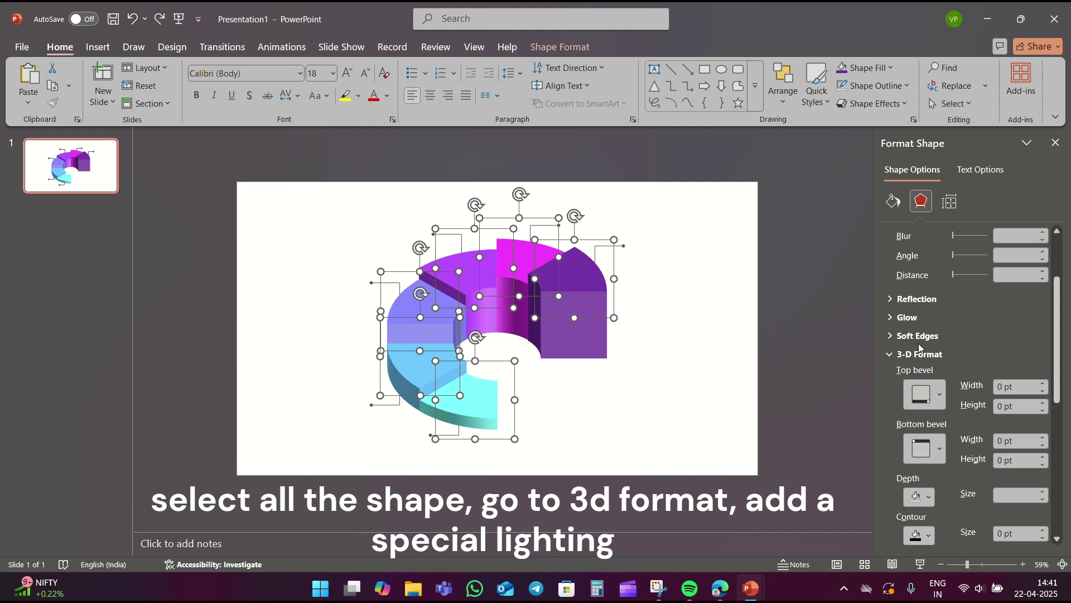
{"action": "scroll", "coordinate": [919, 344], "scroll_direction": "down", "scroll_amount": 3}
{"action": "left_click", "coordinate": [941, 496]}
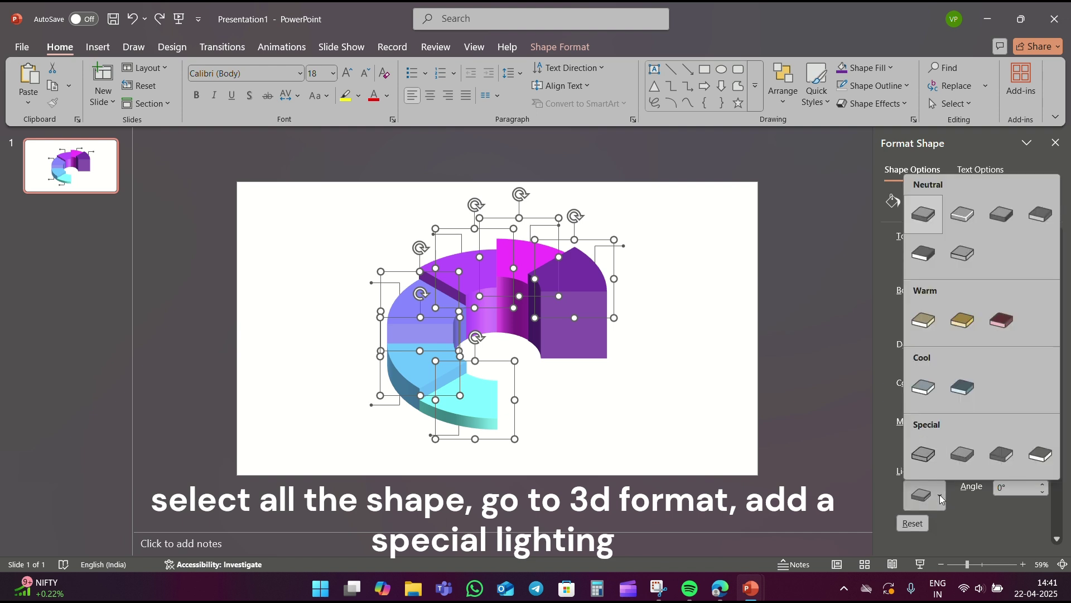
{"action": "left_click", "coordinate": [965, 455]}
{"action": "scroll", "coordinate": [928, 338], "scroll_direction": "up", "scroll_amount": 3}
{"action": "scroll", "coordinate": [928, 338], "scroll_direction": "up", "scroll_amount": 2}
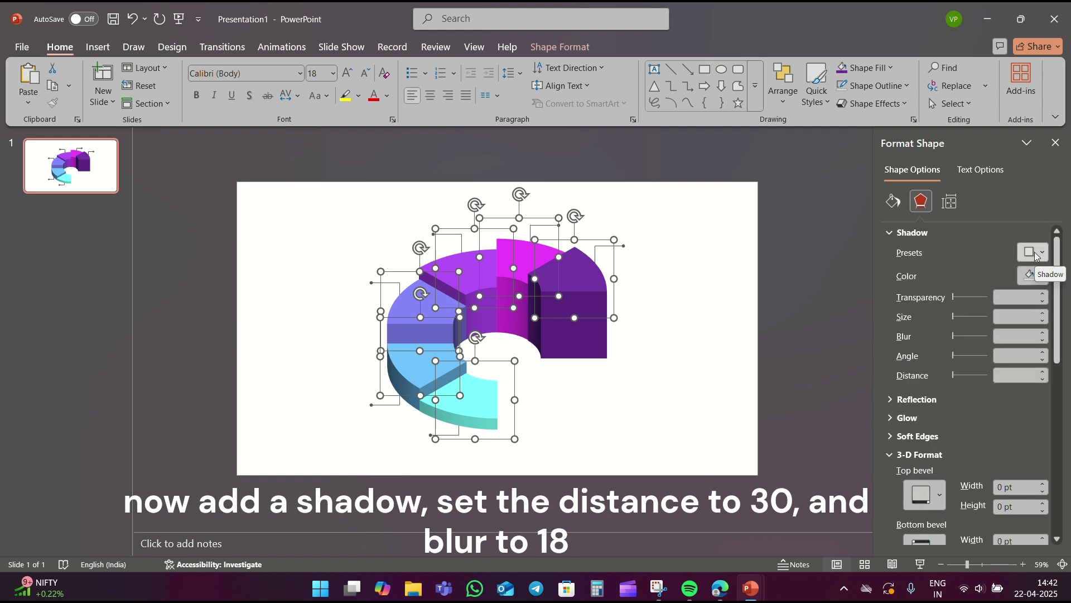
Give the segments an Outer Offset Bottom shadow with 30 pt distance and 18 pt blur.
{"action": "left_click", "coordinate": [469, 33]}
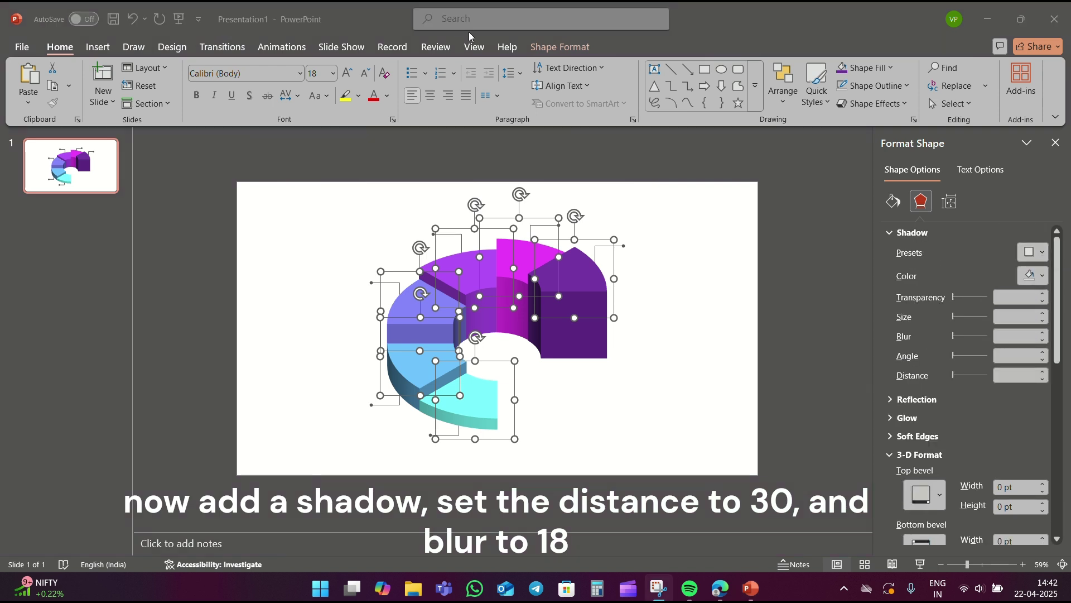
{"action": "left_click", "coordinate": [1035, 255]}
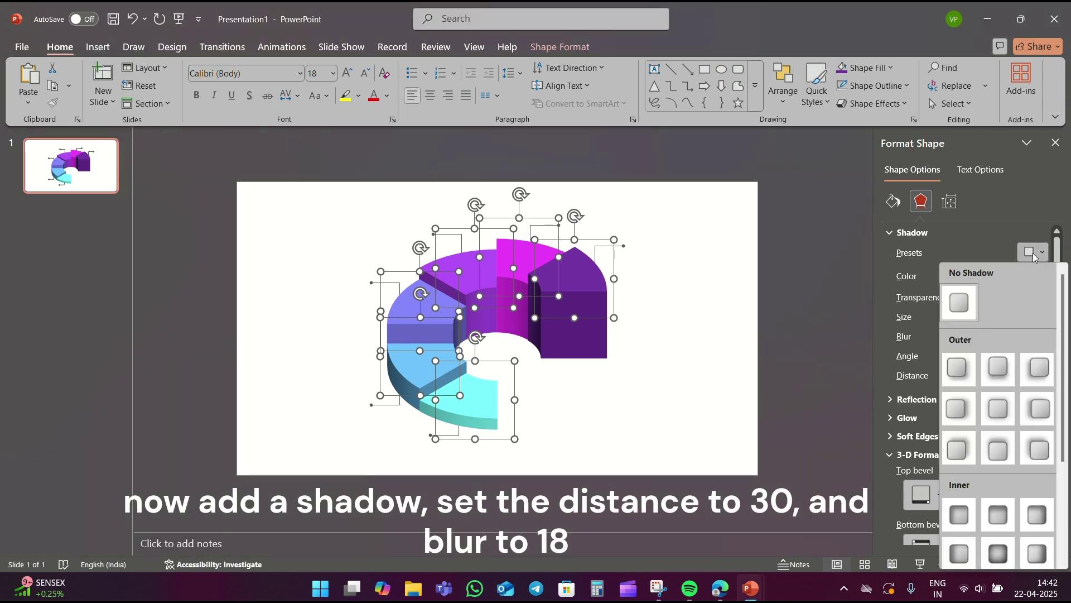
{"action": "left_click", "coordinate": [1007, 370]}
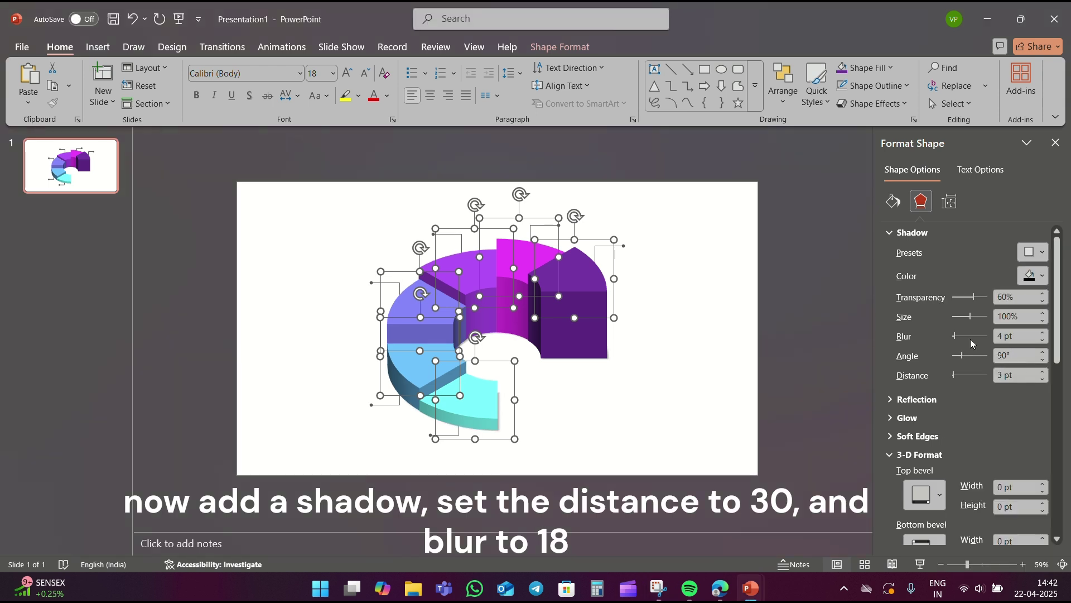
{"action": "triple_click", "coordinate": [1016, 375]}
{"action": "type", "text": "30"}
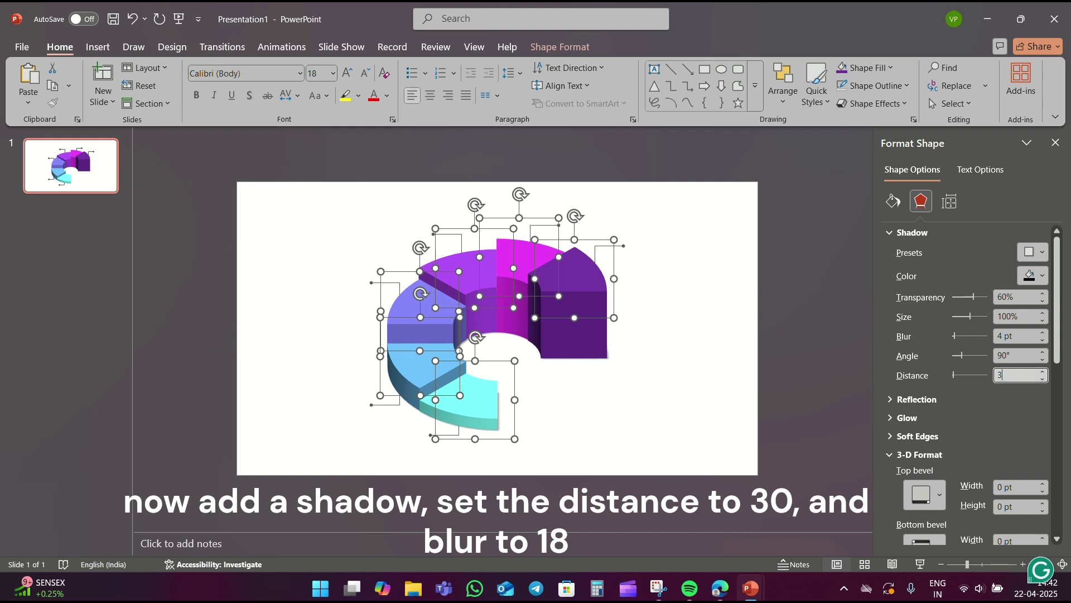
{"action": "triple_click", "coordinate": [1013, 336]}
{"action": "type", "text": "18"}
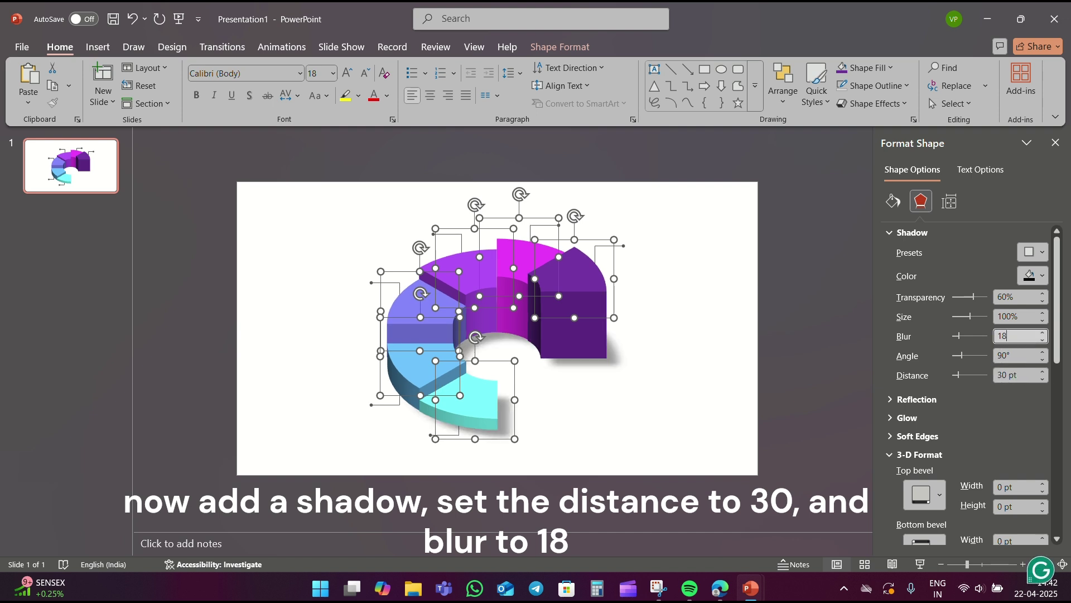
{"action": "left_click", "coordinate": [670, 357]}
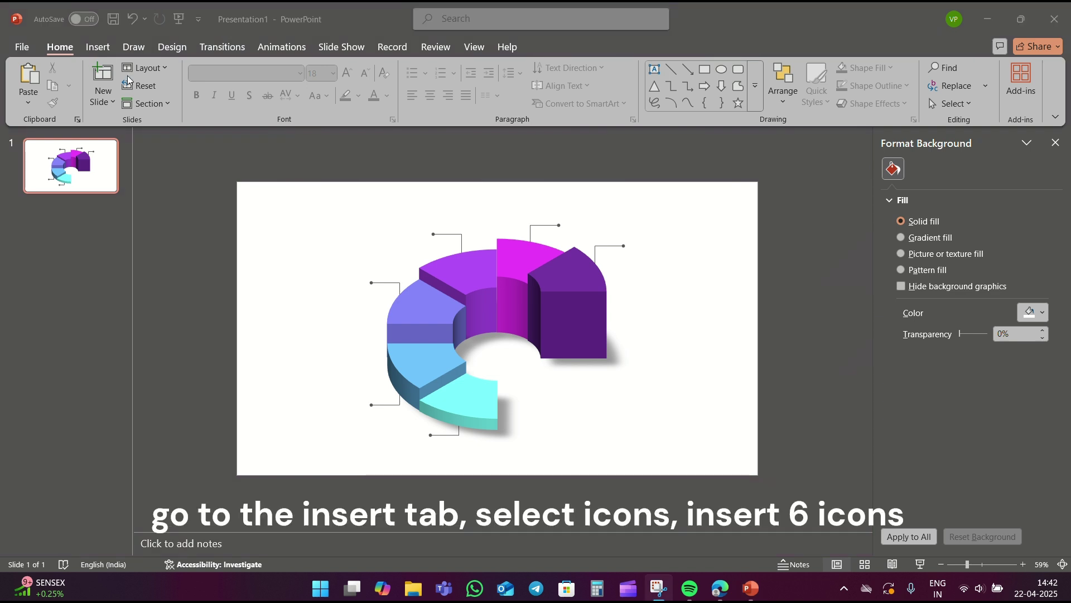
In the stock Icons library, choose the laptop-globe icon and a second icon.
{"action": "left_click", "coordinate": [99, 48]}
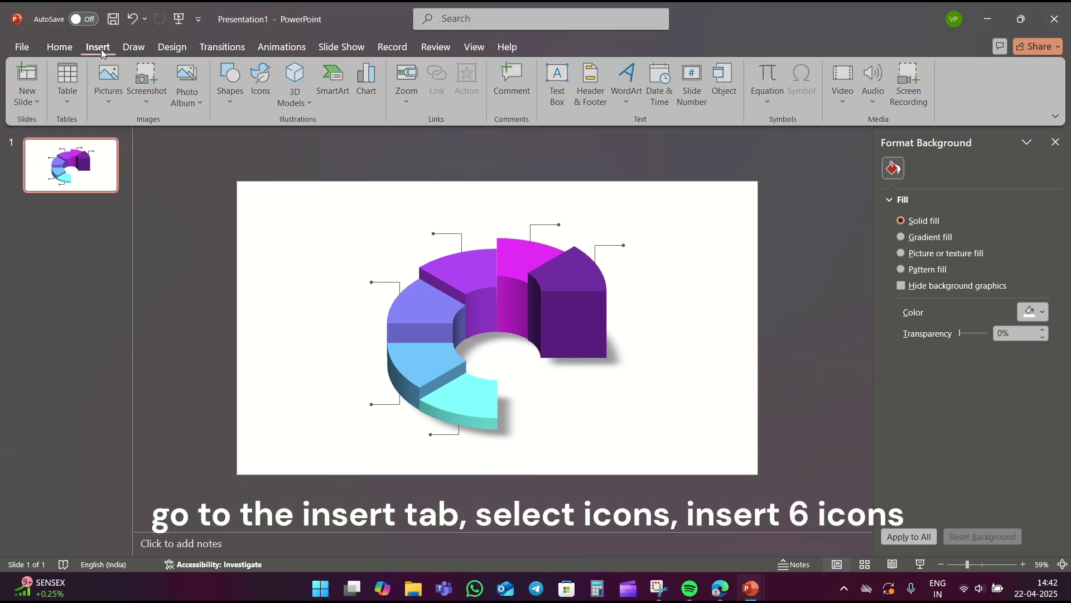
{"action": "left_click", "coordinate": [271, 87]}
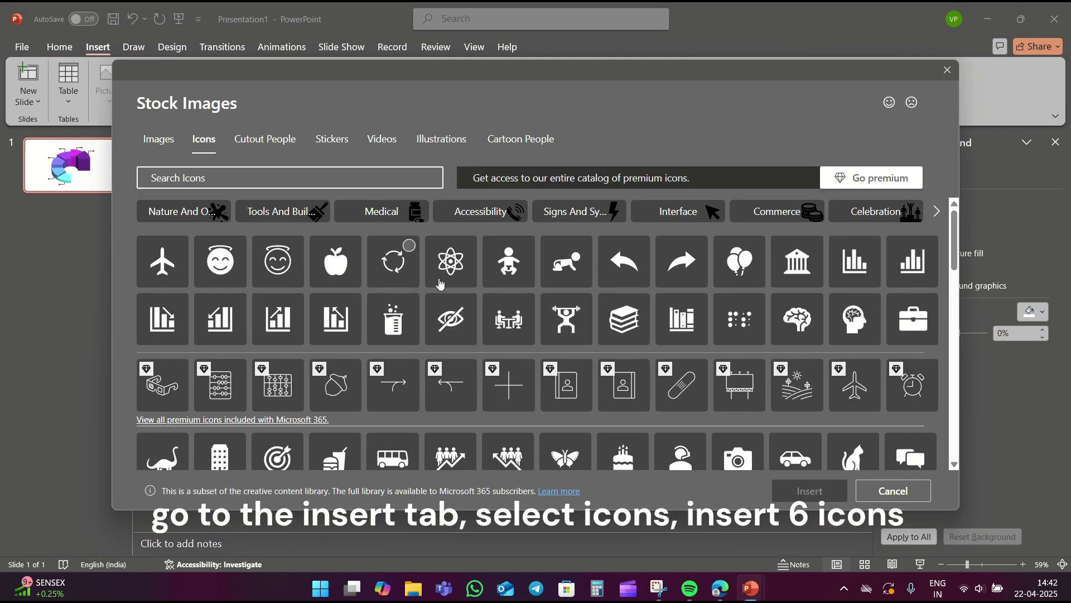
{"action": "scroll", "coordinate": [236, 335], "scroll_direction": "down", "scroll_amount": 5}
{"action": "left_click", "coordinate": [236, 336]}
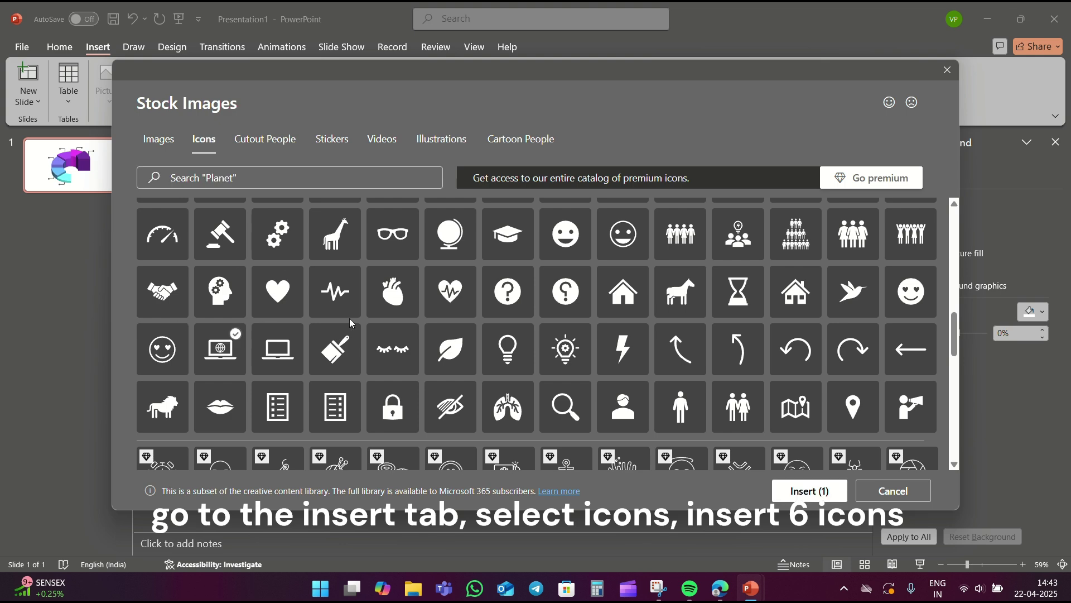
{"action": "scroll", "coordinate": [360, 318], "scroll_direction": "down", "scroll_amount": 5}
{"action": "scroll", "coordinate": [360, 318], "scroll_direction": "down", "scroll_amount": 3}
{"action": "scroll", "coordinate": [363, 323], "scroll_direction": "up", "scroll_amount": 5}
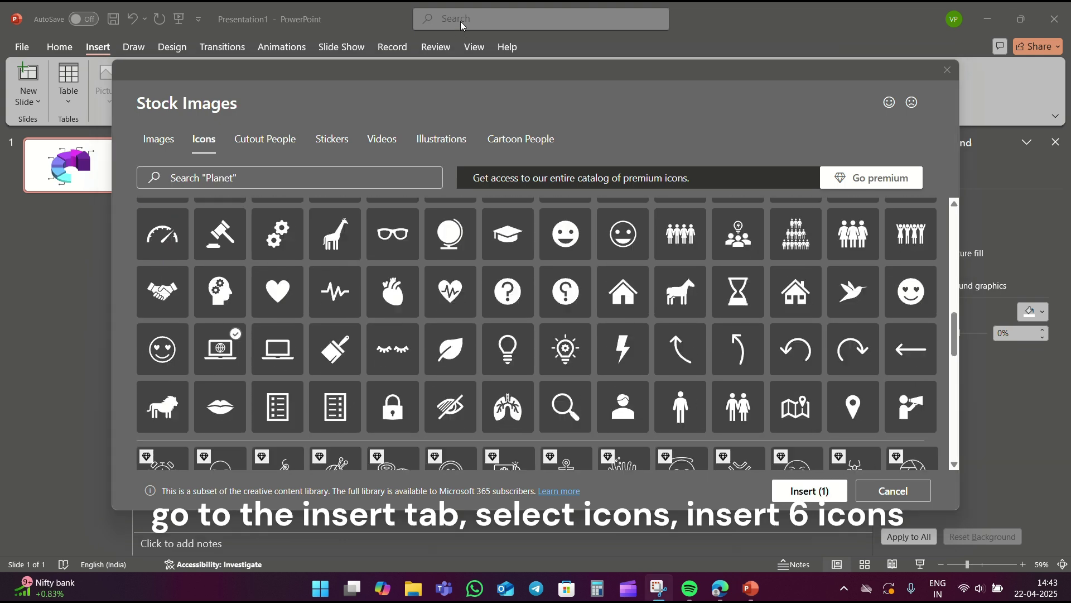
{"action": "left_click", "coordinate": [623, 307]}
{"action": "scroll", "coordinate": [624, 311], "scroll_direction": "up", "scroll_amount": 2}
{"action": "scroll", "coordinate": [623, 311], "scroll_direction": "up", "scroll_amount": 2}
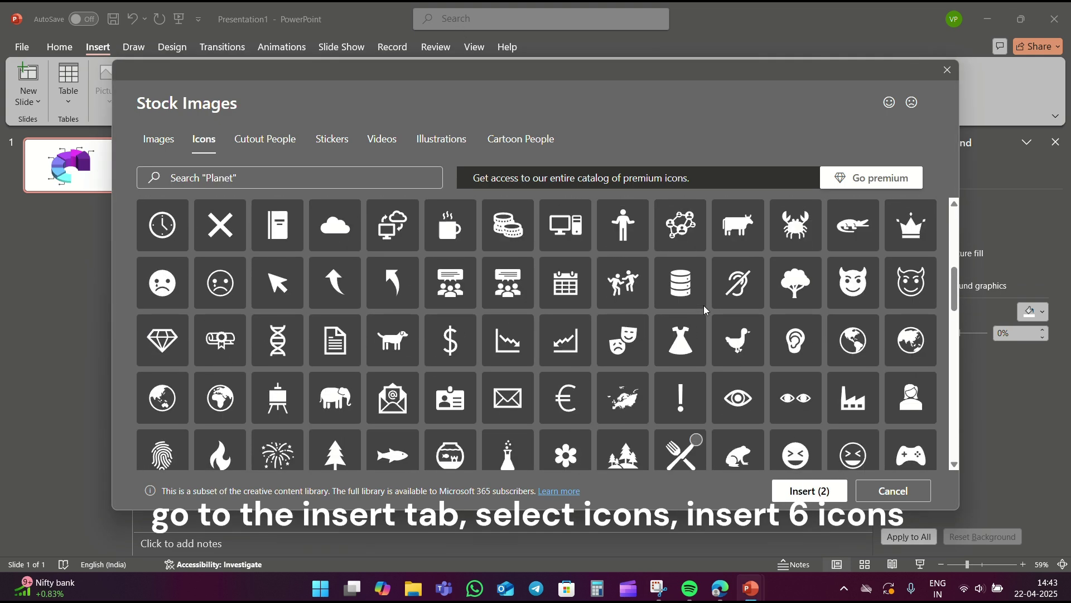
{"action": "scroll", "coordinate": [704, 306], "scroll_direction": "up", "scroll_amount": 5}
{"action": "scroll", "coordinate": [816, 306], "scroll_direction": "down", "scroll_amount": 2}
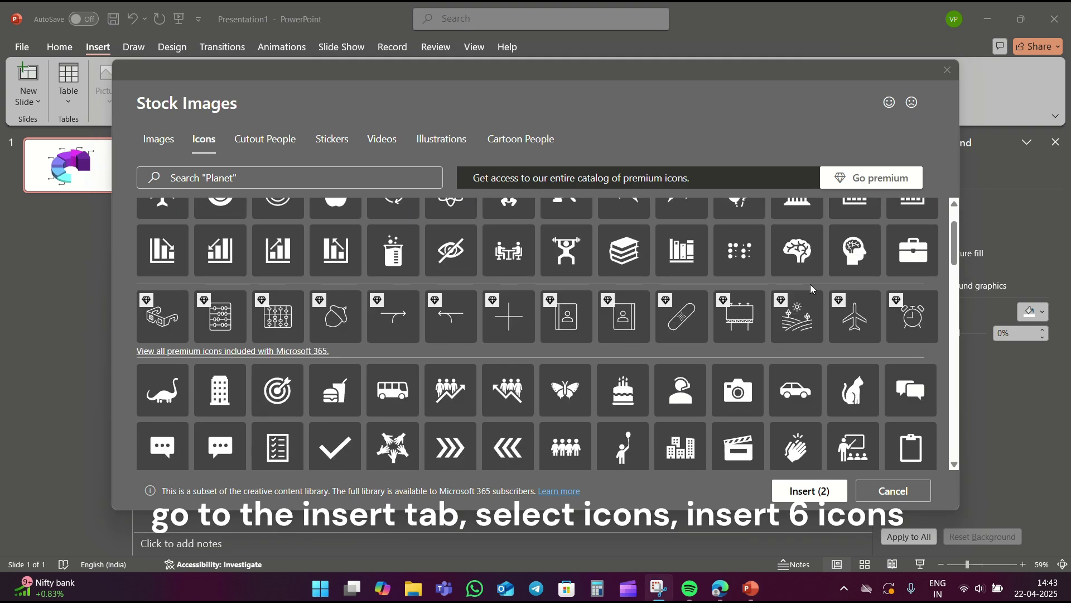
{"action": "scroll", "coordinate": [817, 305], "scroll_direction": "up", "scroll_amount": 2}
Add the brain, bar chart, molecule and presenter icons and insert all six.
{"action": "left_click", "coordinate": [814, 303]}
{"action": "mouse_move", "coordinate": [278, 318]}
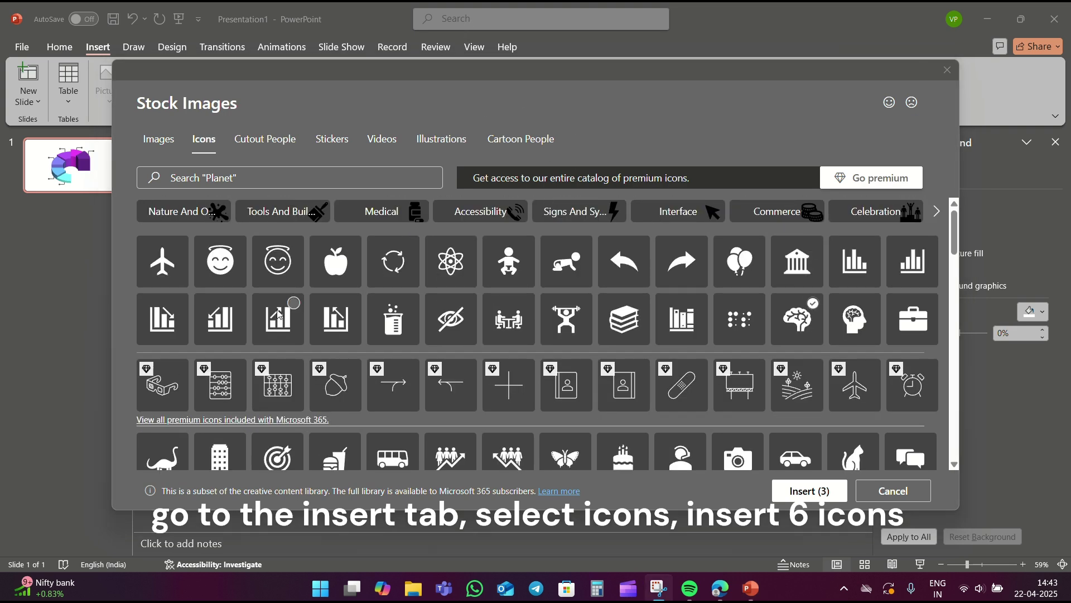
{"action": "left_click", "coordinate": [295, 306]}
{"action": "scroll", "coordinate": [402, 300], "scroll_direction": "down", "scroll_amount": 3}
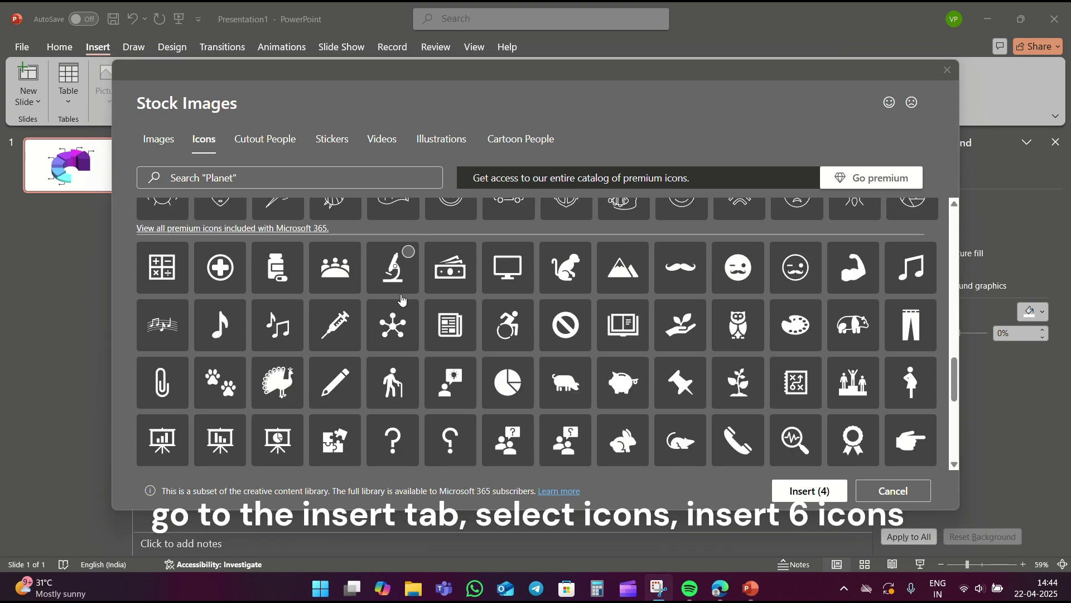
{"action": "scroll", "coordinate": [409, 310], "scroll_direction": "down", "scroll_amount": 2}
{"action": "left_click", "coordinate": [404, 260]}
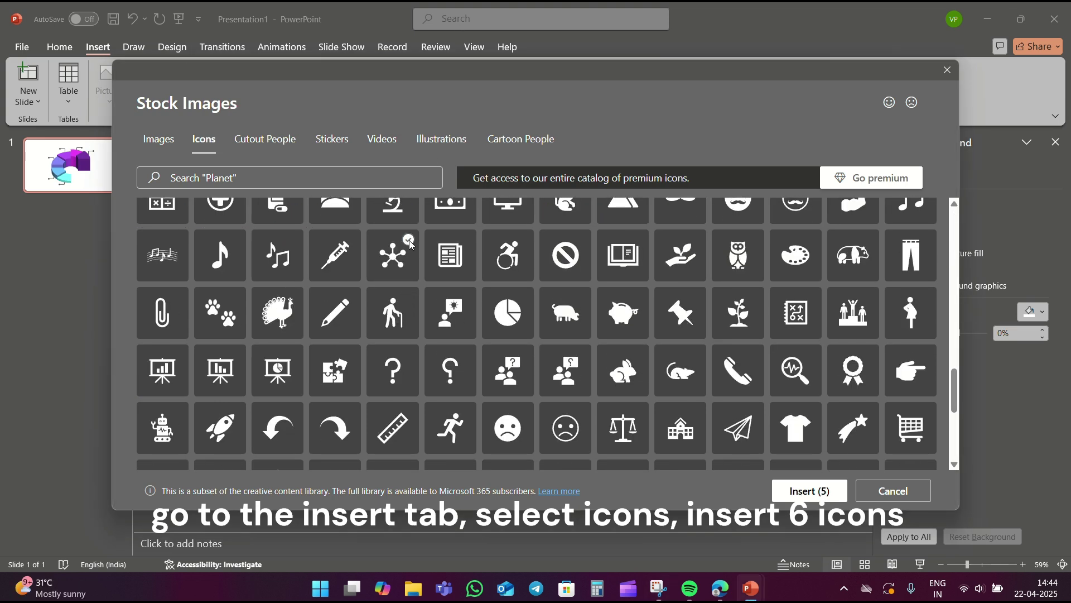
{"action": "scroll", "coordinate": [536, 334], "scroll_direction": "down", "scroll_amount": 3}
{"action": "scroll", "coordinate": [536, 335], "scroll_direction": "down", "scroll_amount": 2}
{"action": "left_click", "coordinate": [854, 241]}
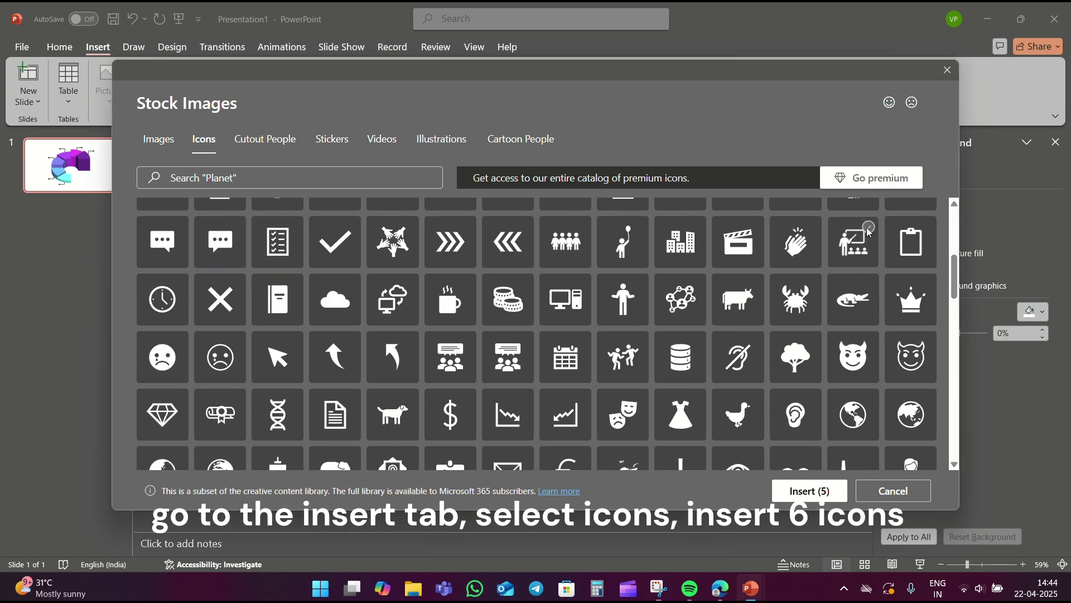
{"action": "left_click", "coordinate": [826, 490]}
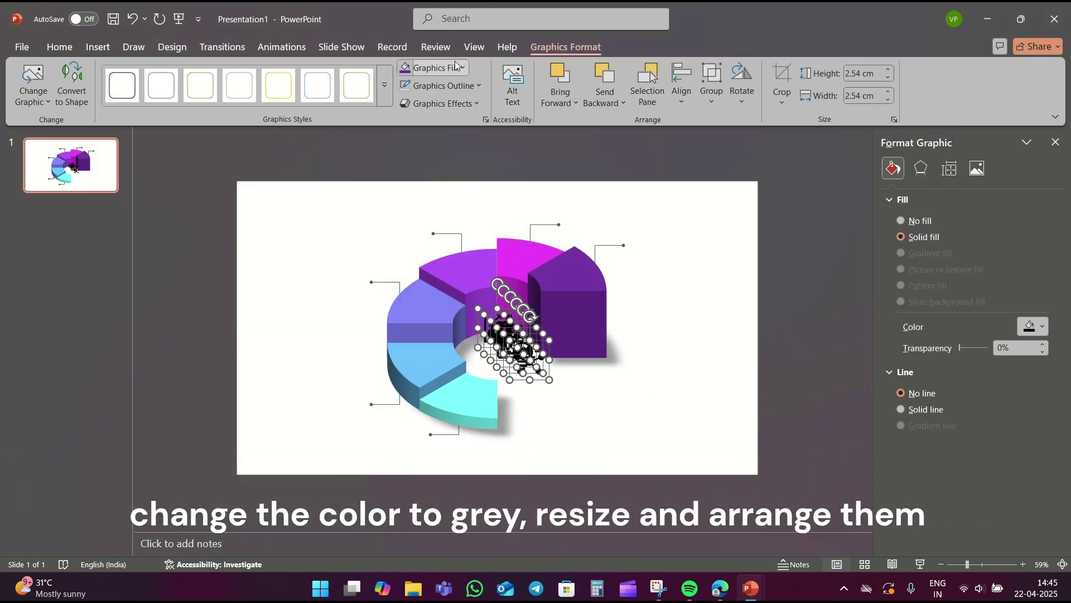
Colour the six icons grey and shrink them to 1.59 cm.
{"action": "left_click", "coordinate": [450, 68]}
{"action": "left_click", "coordinate": [428, 163]}
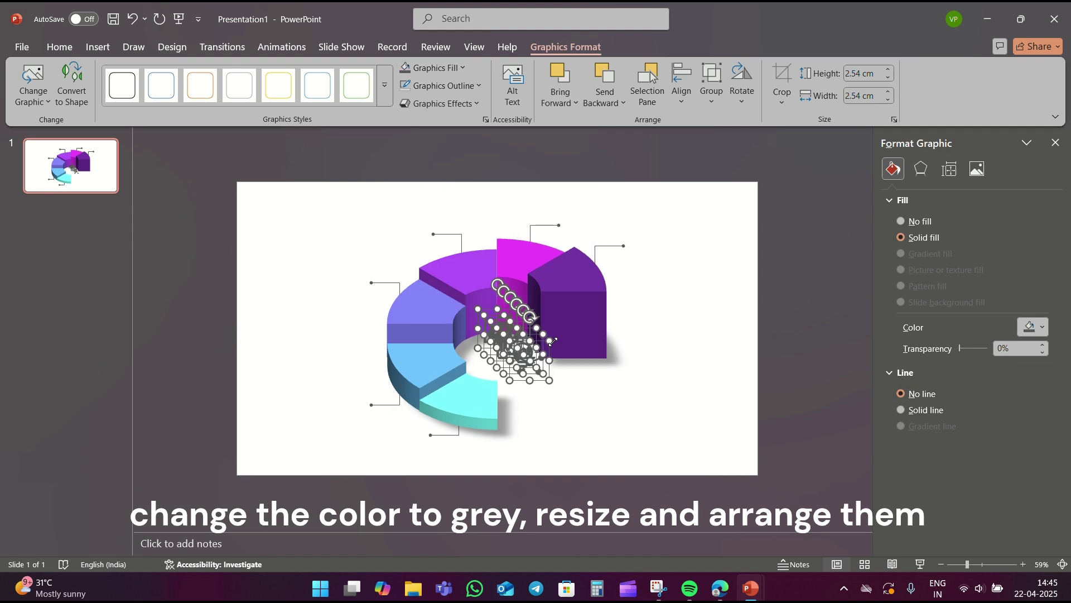
{"action": "left_click_drag", "start_coordinate": [550, 340], "coordinate": [532, 361]}
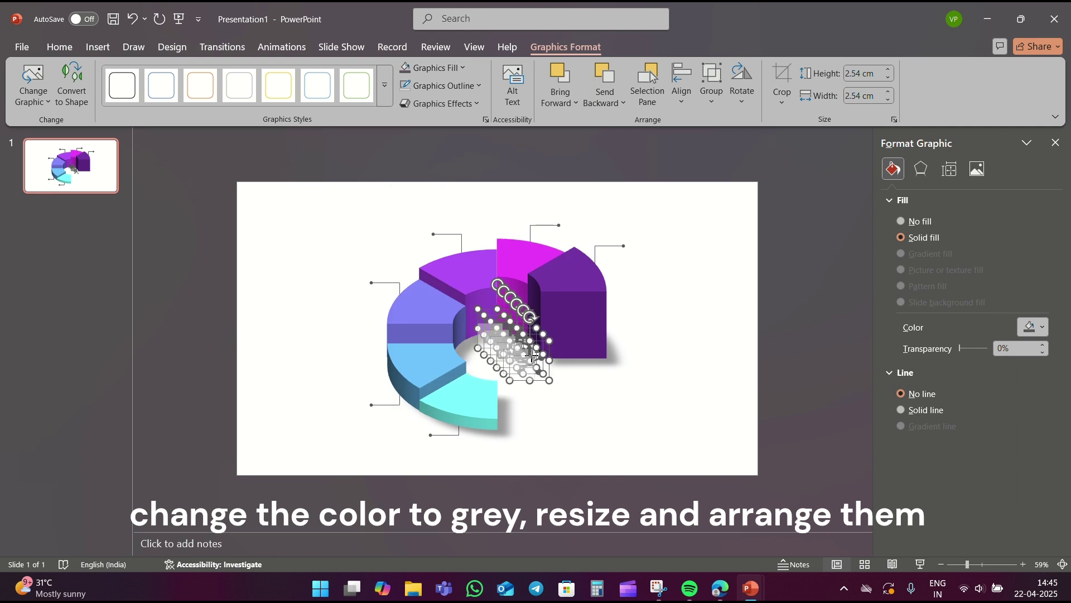
Move the lightbulb, laptop, presenter and brain icons to the outer ends of their leader lines.
{"action": "left_click", "coordinate": [508, 357]}
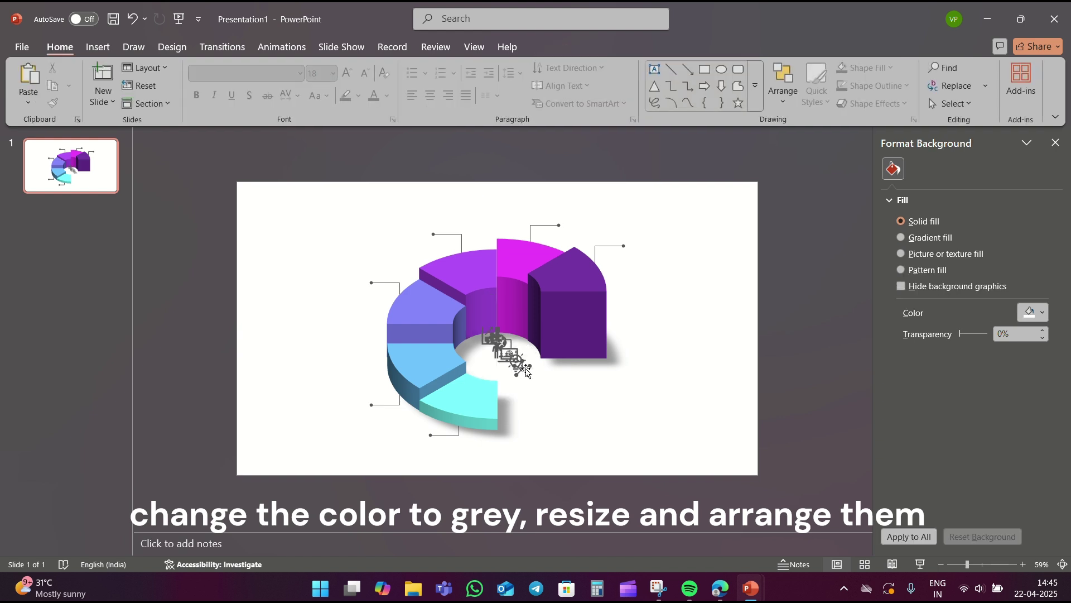
{"action": "left_click", "coordinate": [523, 369]}
{"action": "mouse_move", "coordinate": [525, 370]}
{"action": "left_mouse_down"}
{"action": "mouse_move", "coordinate": [352, 405]}
{"action": "mouse_move", "coordinate": [413, 444]}
{"action": "left_mouse_up"}
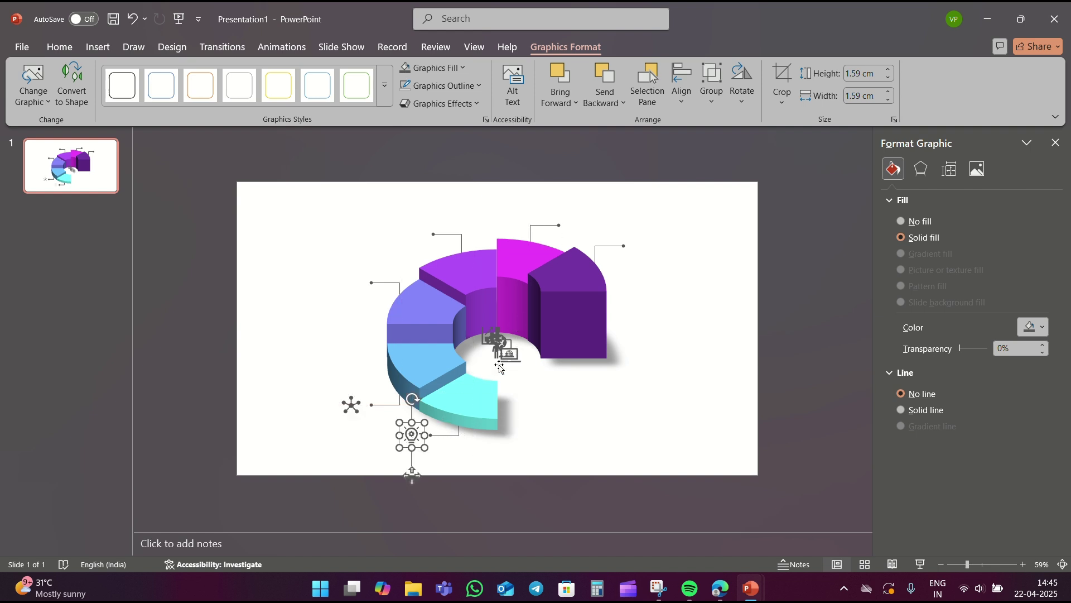
{"action": "mouse_move", "coordinate": [509, 354]}
{"action": "left_mouse_down"}
{"action": "mouse_move", "coordinate": [591, 218]}
{"action": "mouse_move", "coordinate": [583, 229]}
{"action": "mouse_move", "coordinate": [420, 242]}
{"action": "left_mouse_up"}
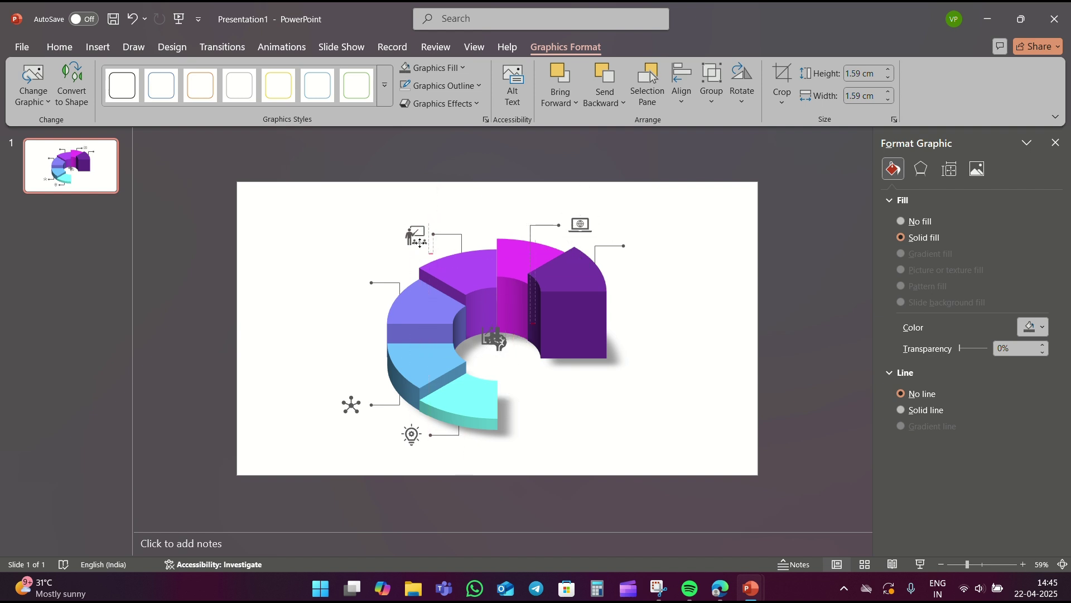
{"action": "left_click_drag", "start_coordinate": [420, 243], "coordinate": [420, 243]}
{"action": "mouse_move", "coordinate": [498, 341]}
{"action": "left_mouse_down"}
{"action": "mouse_move", "coordinate": [352, 282]}
{"action": "mouse_move", "coordinate": [653, 243]}
{"action": "mouse_move", "coordinate": [643, 246]}
{"action": "left_mouse_up"}
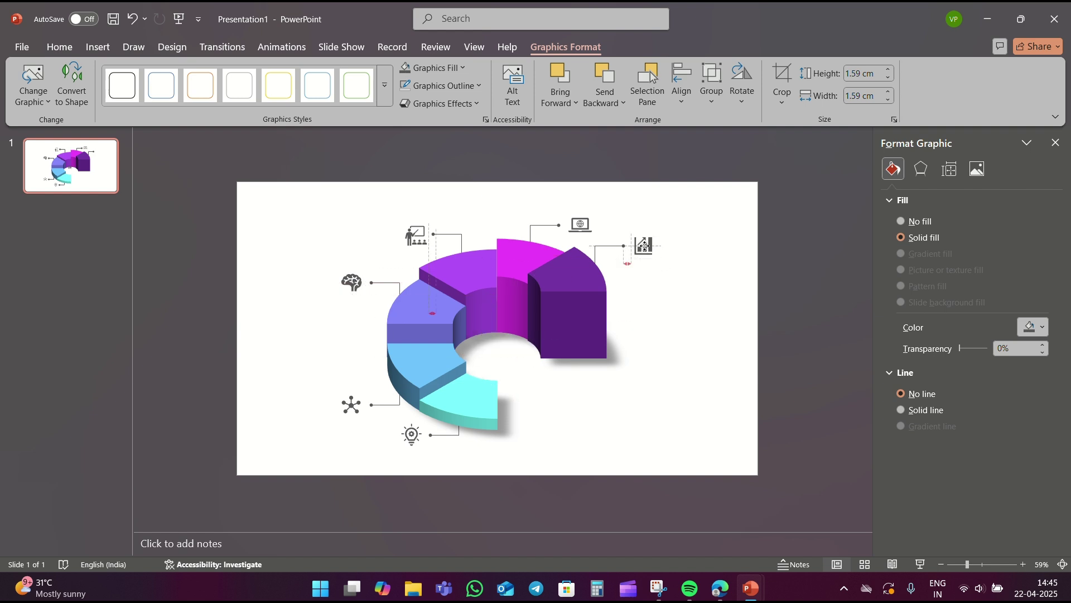
{"action": "left_click", "coordinate": [713, 326]}
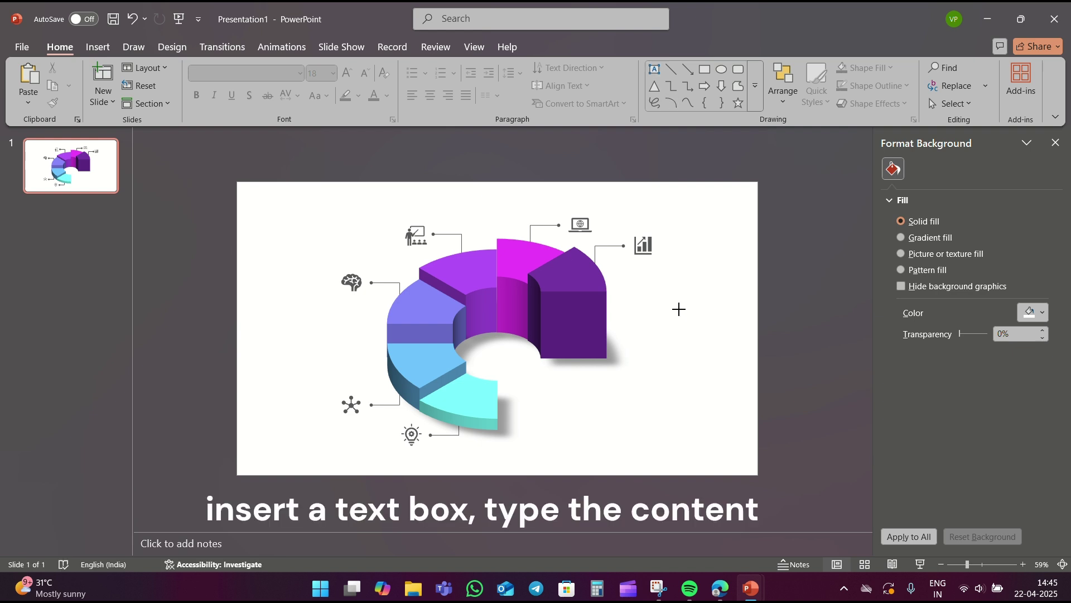
Add an IDEAS text box formatted in Arial Black 14 pt.
{"action": "left_click", "coordinate": [677, 308]}
{"action": "type", "text": "IDE"}
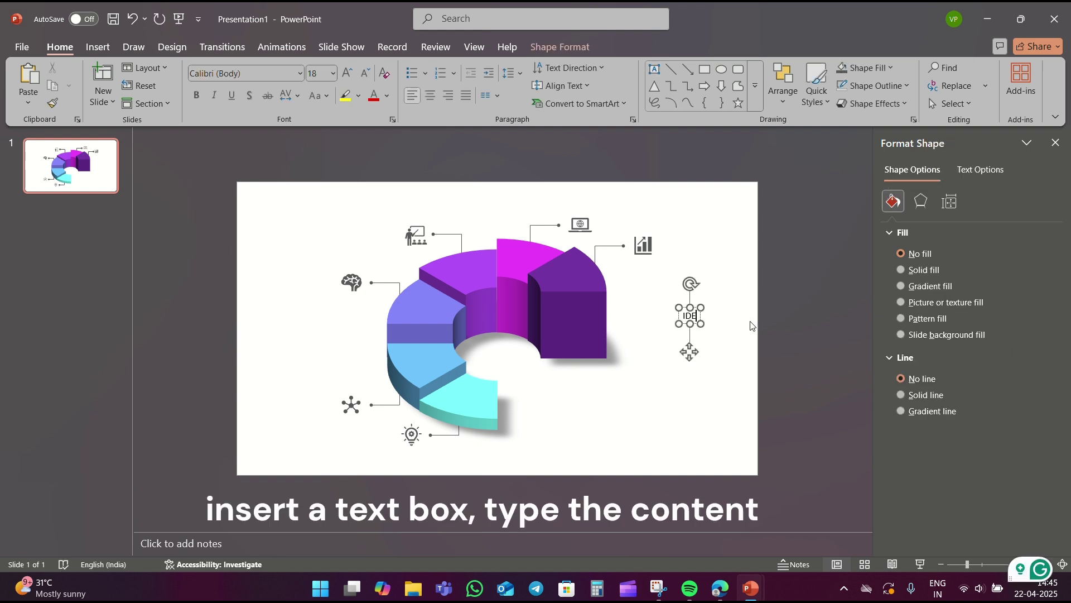
{"action": "type", "text": "AS"}
{"action": "key", "text": "ctrl+a"}
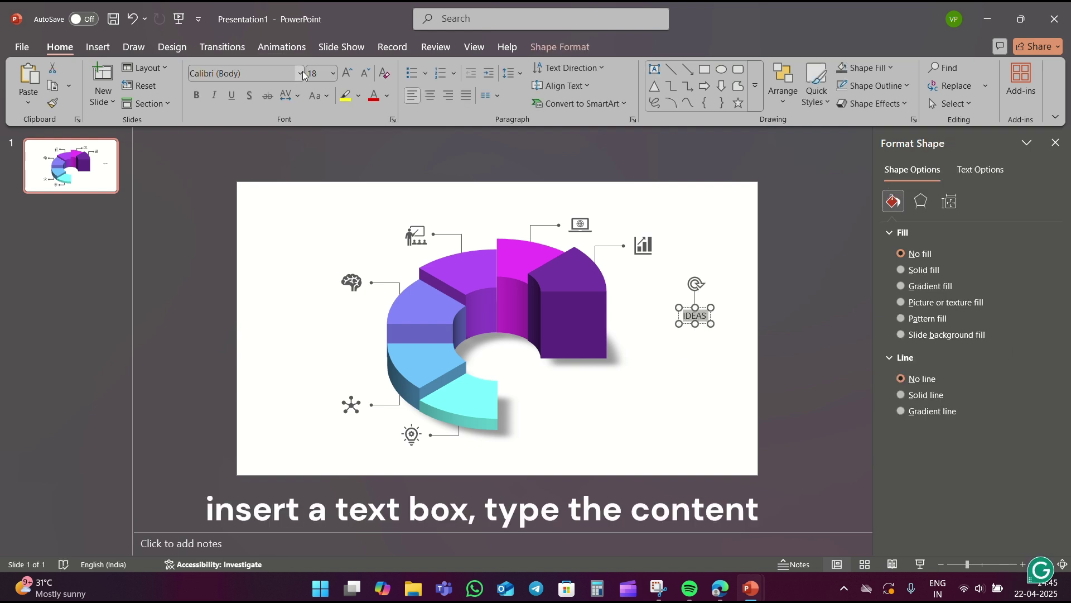
{"action": "left_click", "coordinate": [300, 73]}
{"action": "left_click", "coordinate": [263, 283]}
{"action": "left_click", "coordinate": [321, 181]}
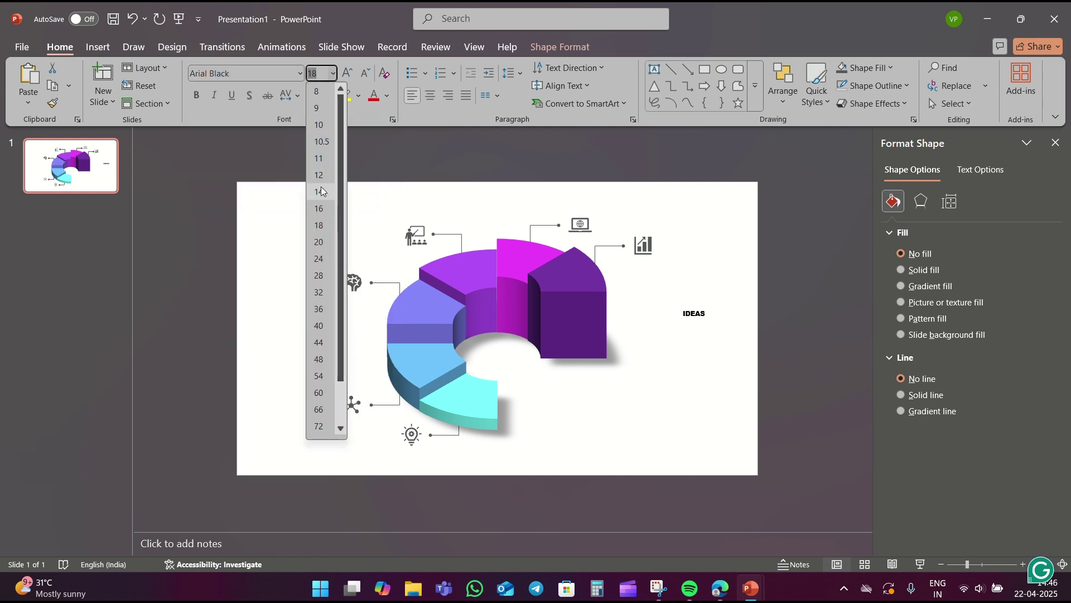
Place the IDEAS label left of the bulb icon and paste a copy beside the network icon.
{"action": "left_click_drag", "start_coordinate": [706, 322], "coordinate": [384, 444]}
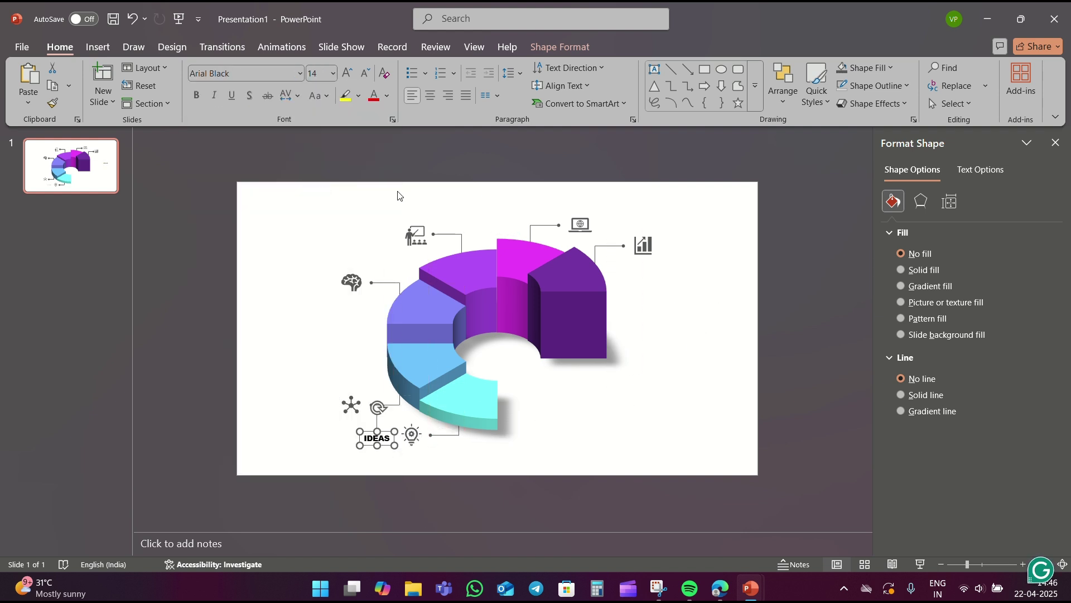
{"action": "left_click", "coordinate": [386, 95]}
{"action": "key", "text": "ctrl+z"}
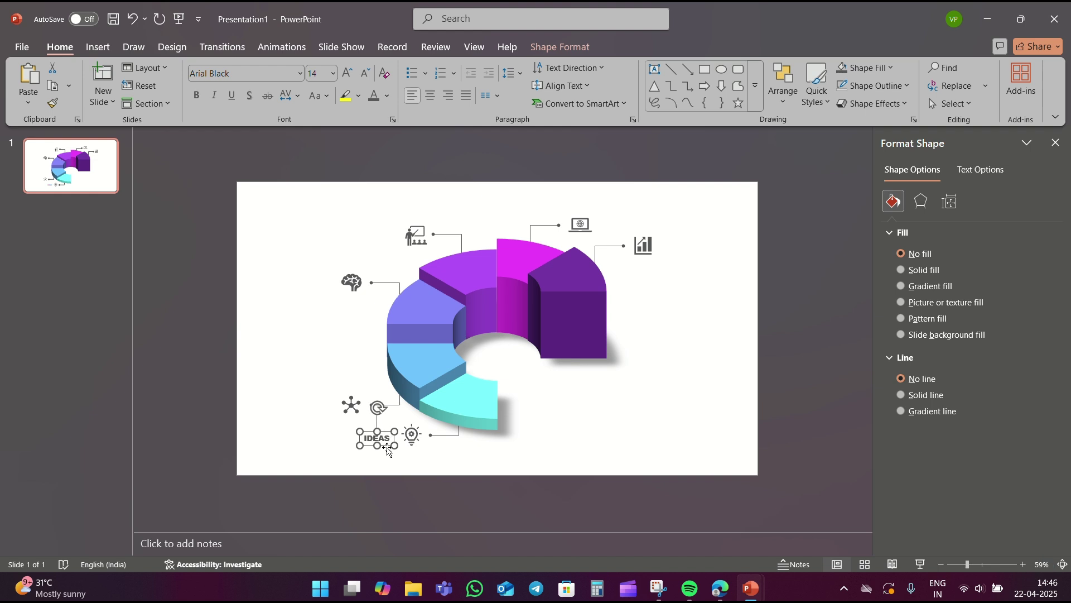
{"action": "left_click_drag", "start_coordinate": [388, 444], "coordinate": [389, 440]}
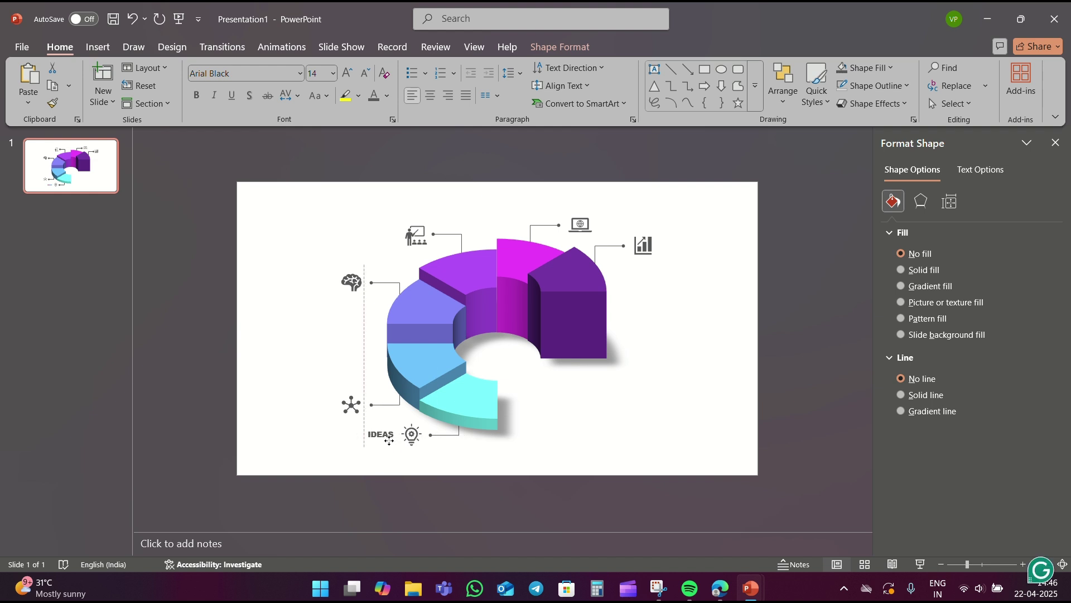
{"action": "left_click_drag", "start_coordinate": [390, 441], "coordinate": [390, 442]}
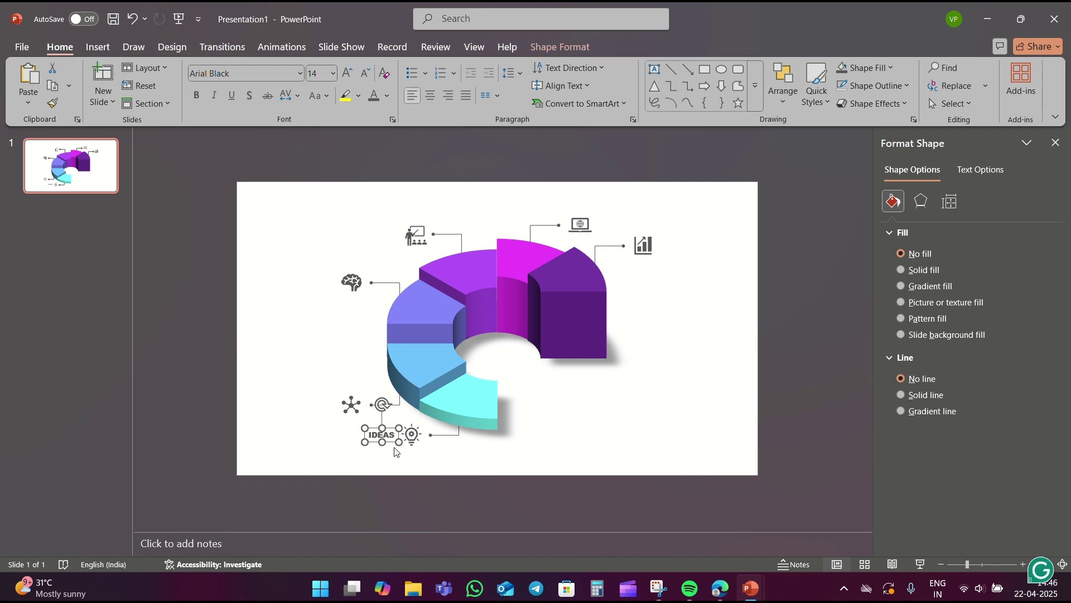
{"action": "key", "text": "ctrl+v"}
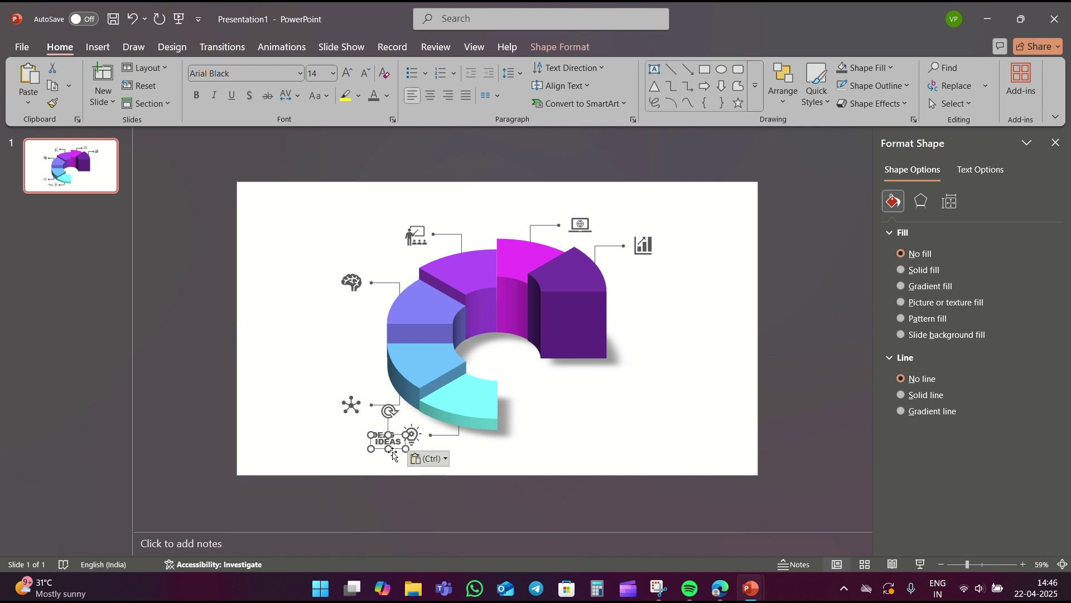
{"action": "left_click_drag", "start_coordinate": [394, 452], "coordinate": [327, 415]}
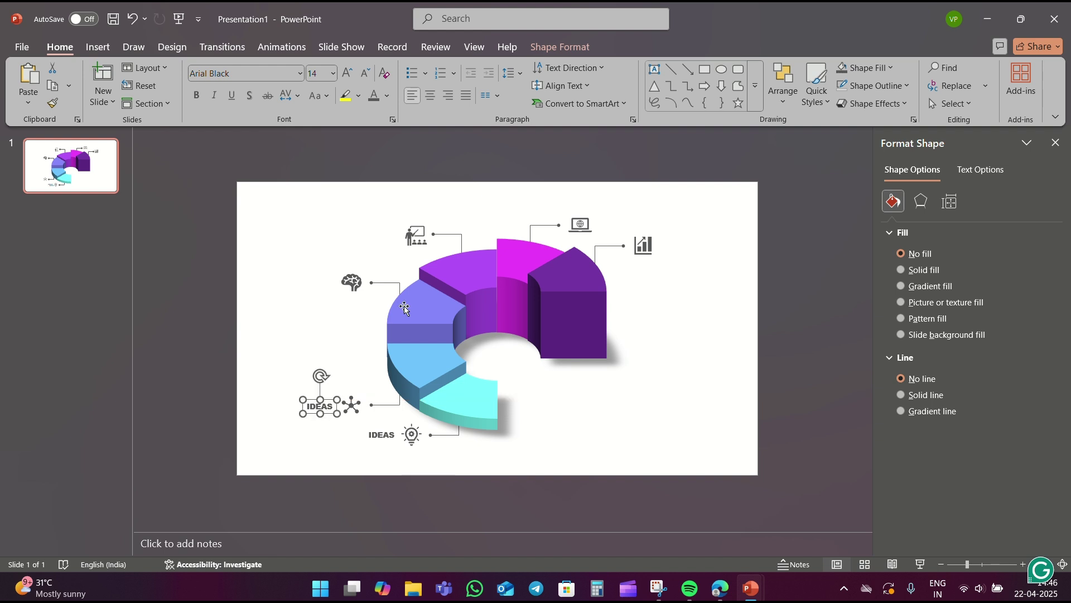
Retype the copied label as ROAD MAPPING, nudge it left, and duplicate it.
{"action": "double_click", "coordinate": [320, 406]}
{"action": "type", "text": "ROAD MA"}
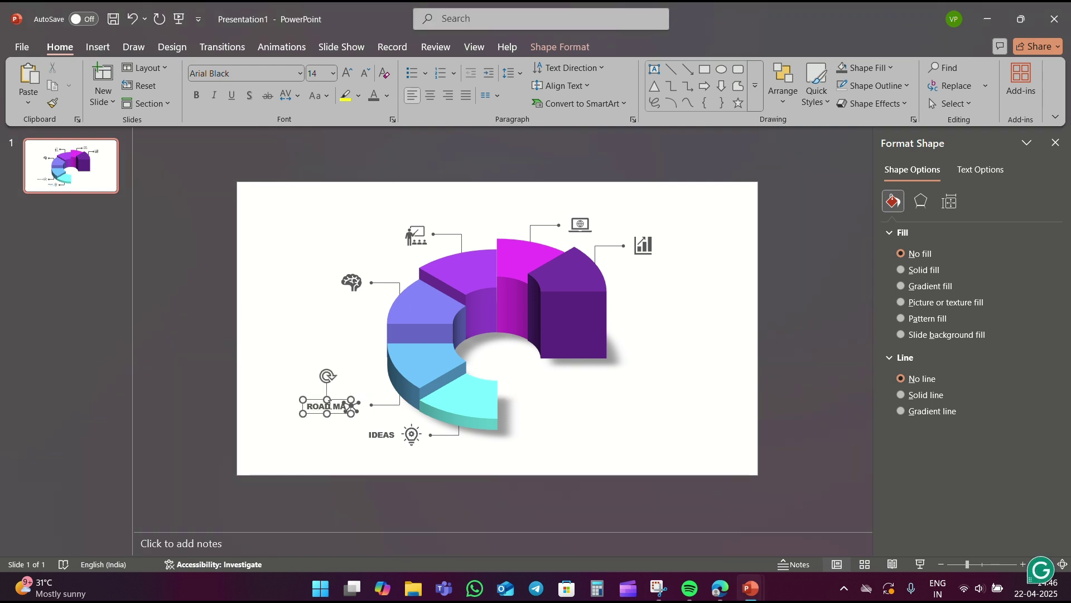
{"action": "type", "text": "PPING"}
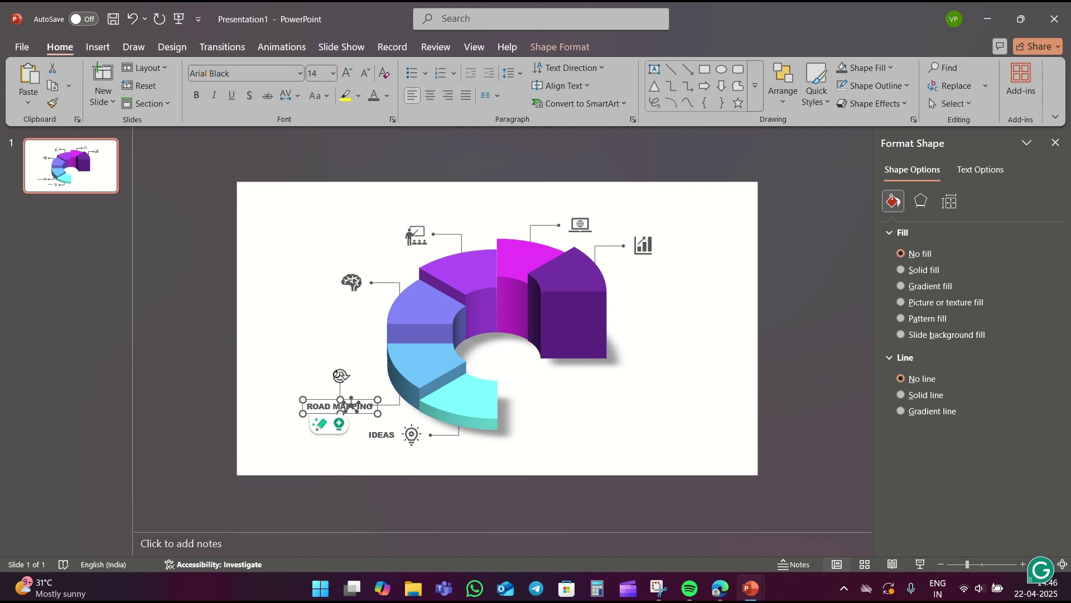
{"action": "key", "text": "Left"}
{"action": "key", "text": "Left"}
{"action": "key", "text": "Left"}
{"action": "key", "text": "Left"}
{"action": "key", "text": "Left"}
{"action": "key", "text": "Left"}
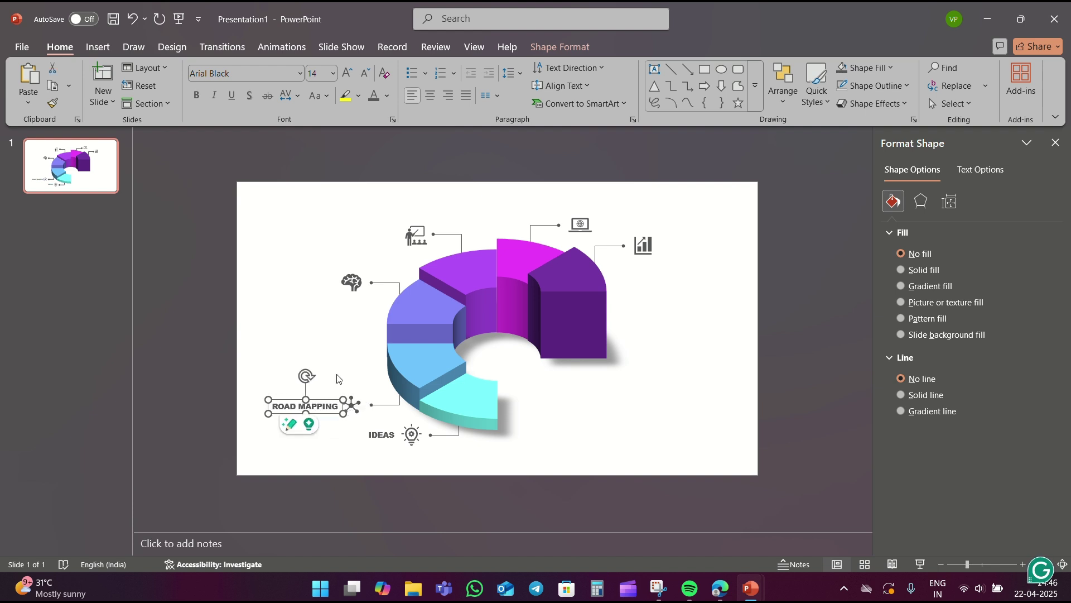
{"action": "key", "text": "Left"}
{"action": "key", "text": "Left"}
{"action": "key", "text": "ctrl+c"}
{"action": "key", "text": "ctrl+v"}
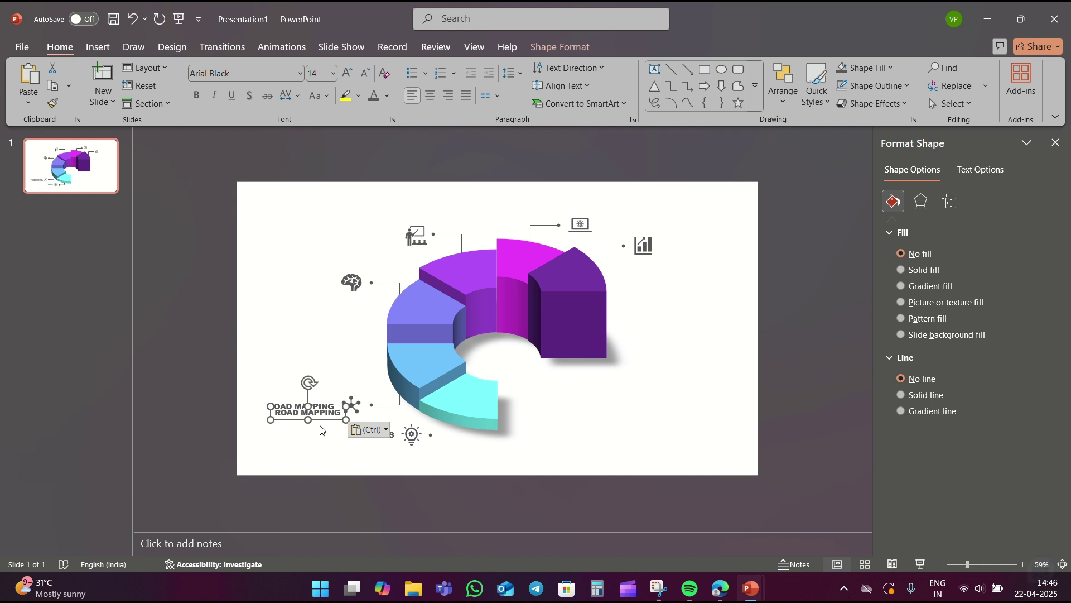
Place ROAD MAPPING copies beside the brain, presenter and bar chart icons.
{"action": "left_click_drag", "start_coordinate": [323, 421], "coordinate": [317, 288]}
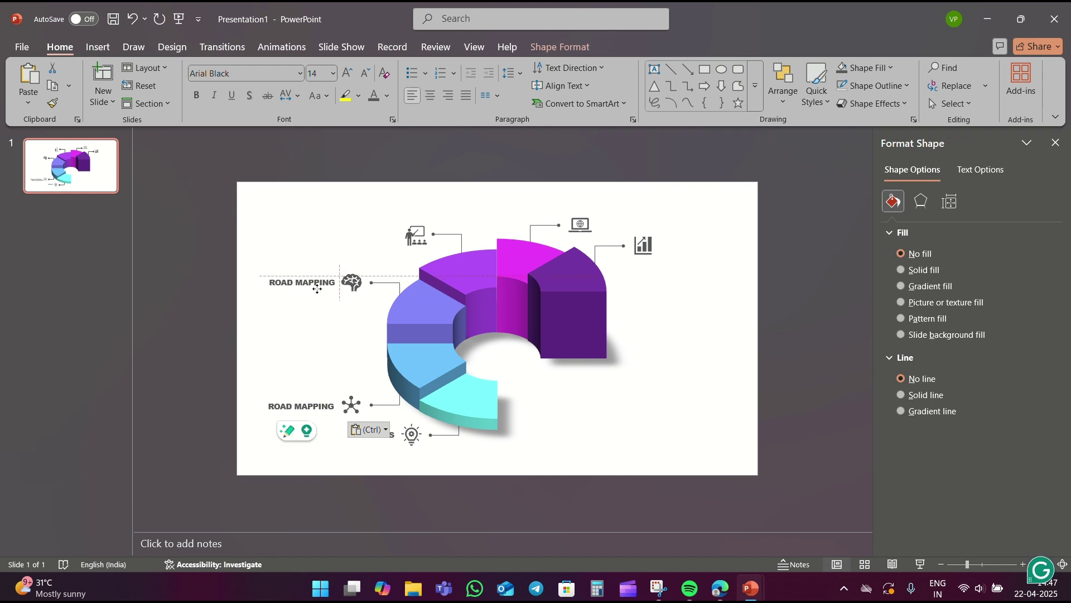
{"action": "key", "text": "ctrl+v"}
{"action": "mouse_move", "coordinate": [323, 421]}
{"action": "left_mouse_down"}
{"action": "mouse_move", "coordinate": [351, 246]}
{"action": "mouse_move", "coordinate": [380, 245]}
{"action": "left_mouse_up"}
{"action": "key", "text": "ctrl+v"}
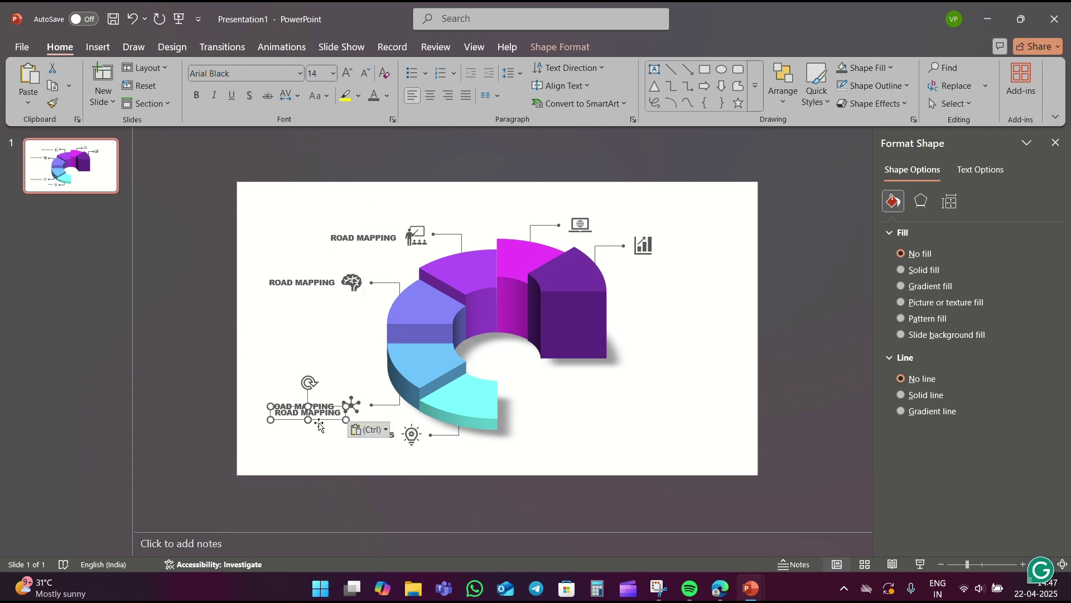
{"action": "mouse_move", "coordinate": [326, 418]}
{"action": "left_mouse_down"}
{"action": "mouse_move", "coordinate": [715, 254]}
{"action": "mouse_move", "coordinate": [659, 230]}
{"action": "left_mouse_up"}
{"action": "key", "text": "ctrl+v"}
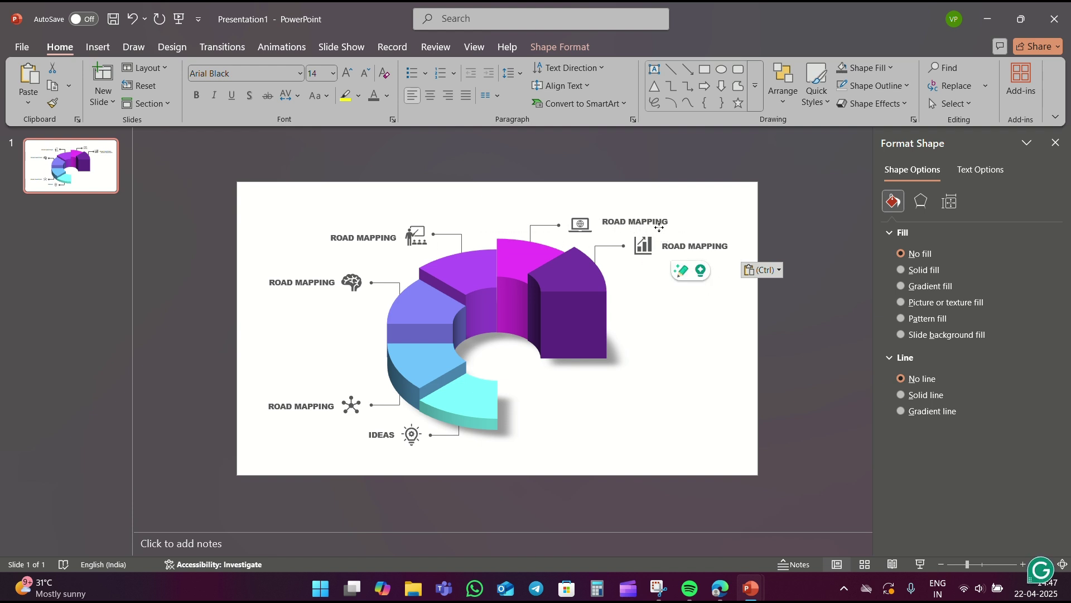
Relabel the copies GROWTH, MARKETING and BRAIN STROMING, shifting BRAIN STROMING slightly left.
{"action": "left_click", "coordinate": [702, 255]}
{"action": "type", "text": "GROWTH"}
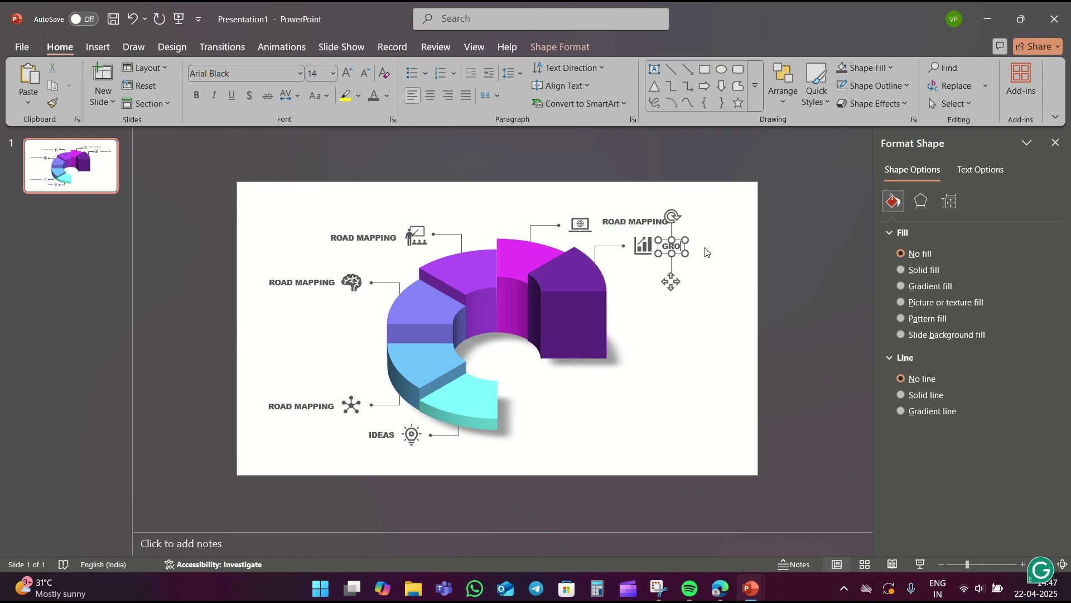
{"action": "left_click", "coordinate": [656, 223]}
{"action": "key", "text": "ctrl+a"}
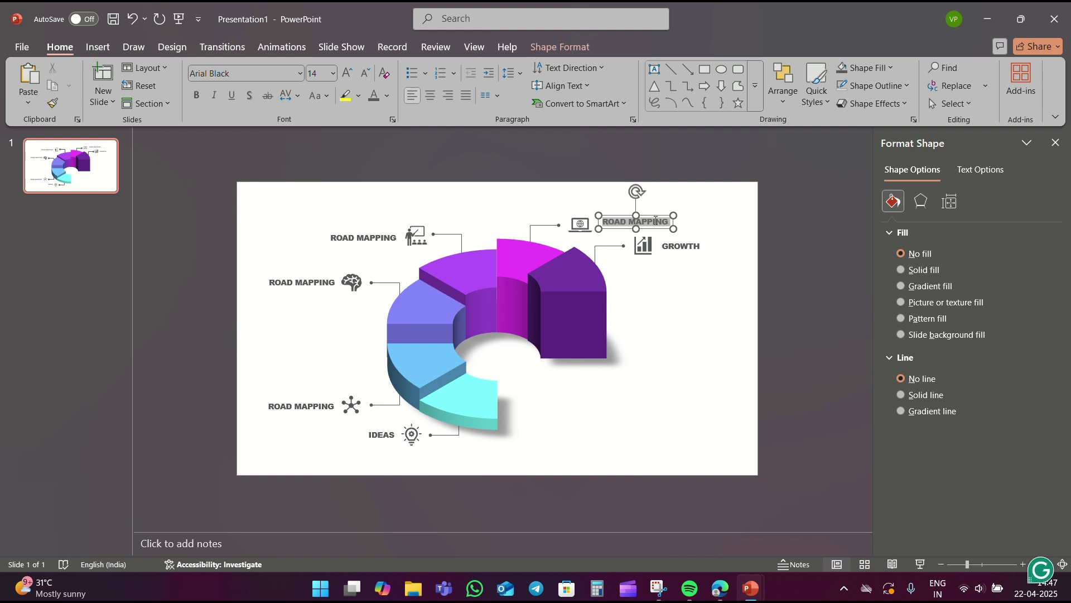
{"action": "type", "text": "MARKETING"}
{"action": "left_click", "coordinate": [301, 282]}
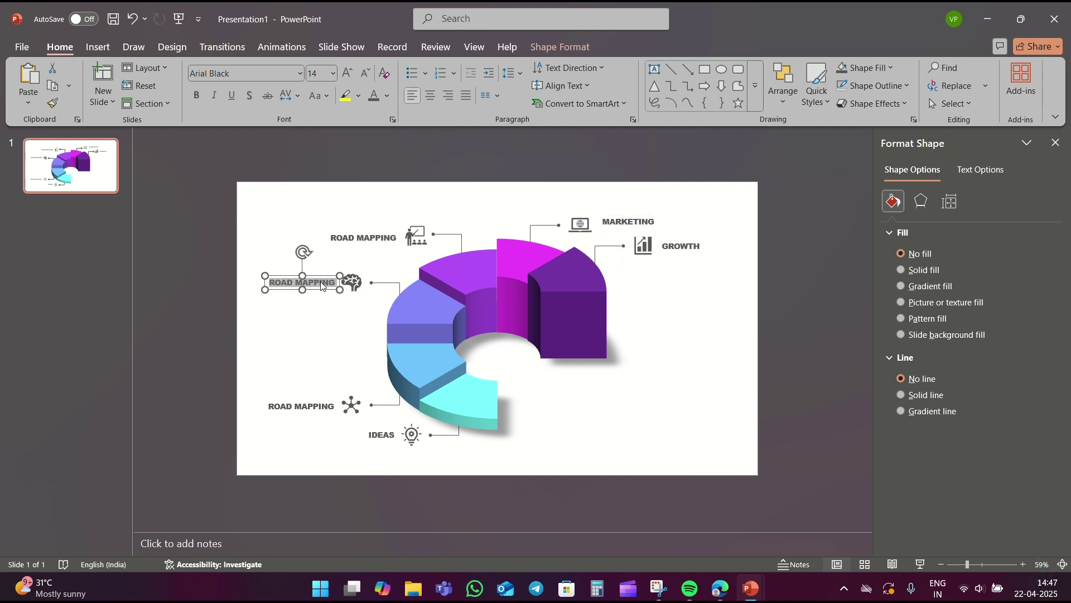
{"action": "key", "text": "ctrl+a"}
{"action": "type", "text": "BRAIN STROMING"}
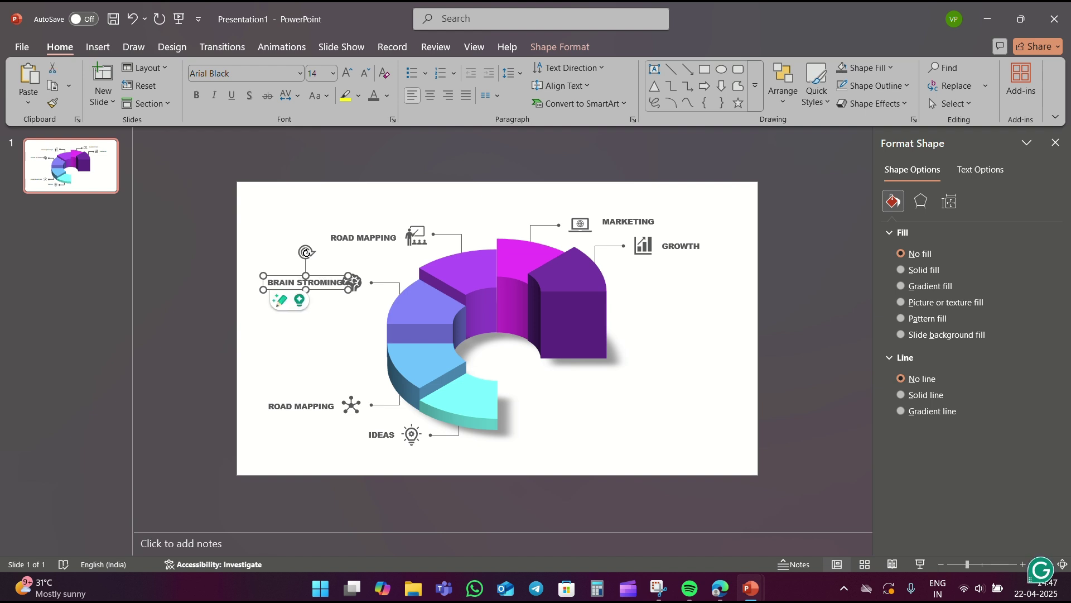
{"action": "left_click_drag", "start_coordinate": [291, 275], "coordinate": [283, 276]}
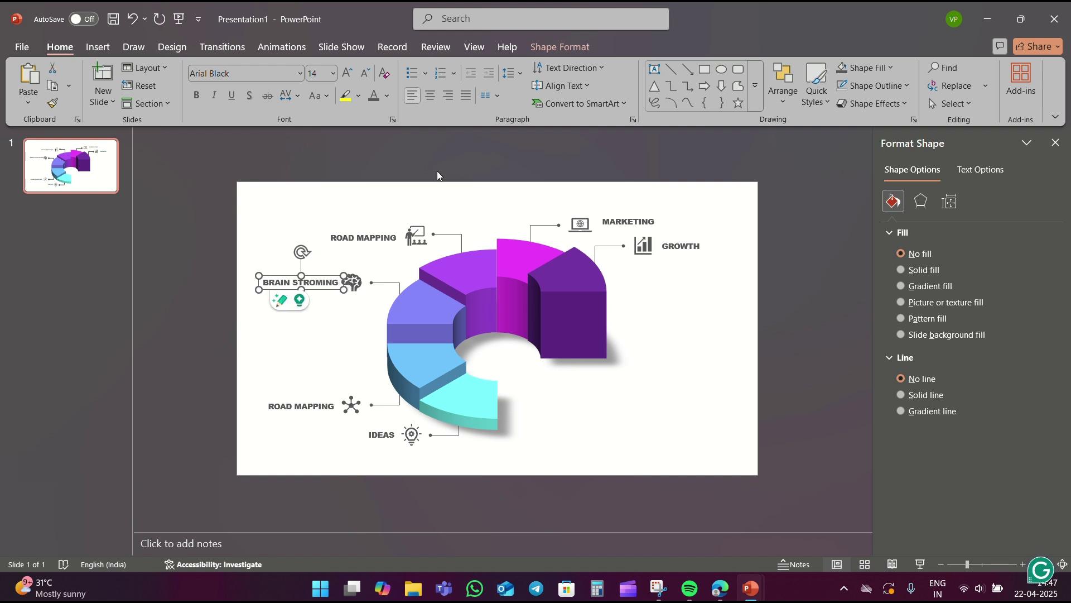
Retype the presenter label as BUSNIESS PLANNING and nudge it into line.
{"action": "left_click", "coordinate": [358, 235]}
{"action": "key", "text": "ctrl+a"}
{"action": "type", "text": "BUSNI"}
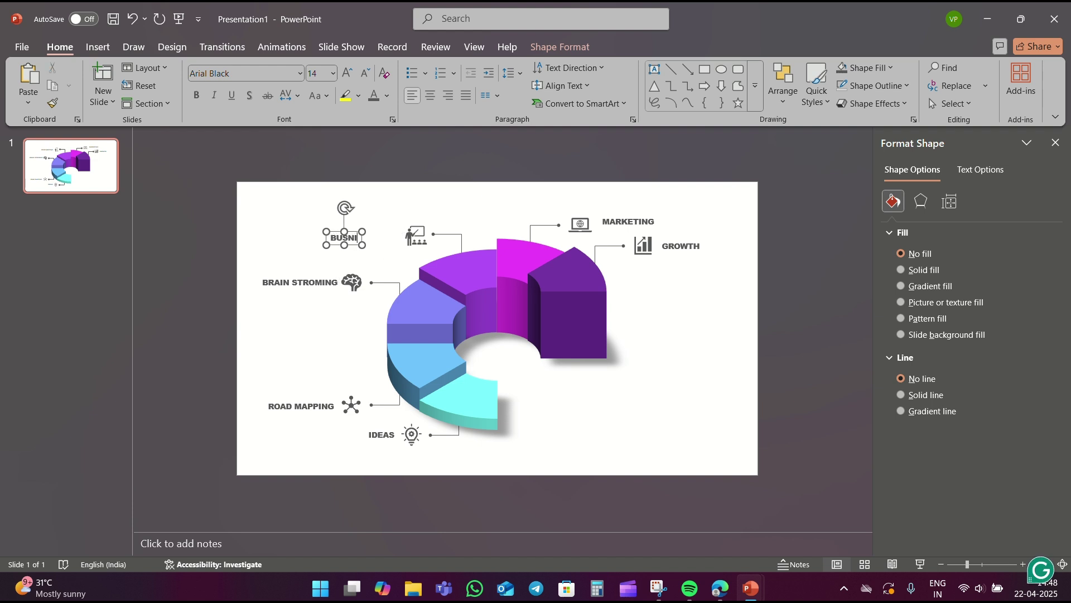
{"action": "type", "text": "ESS PLANNING"}
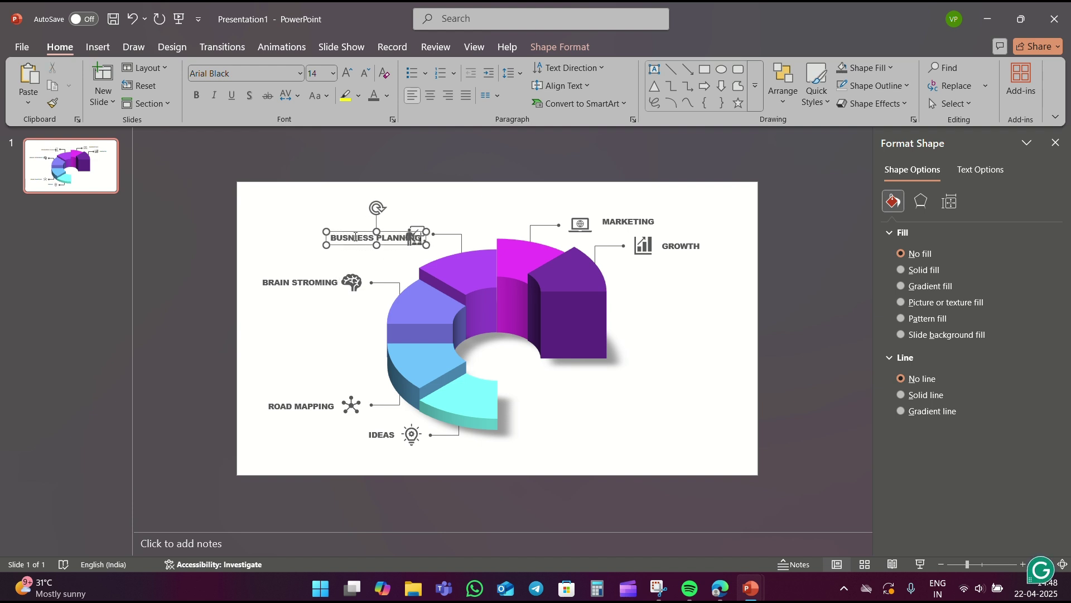
{"action": "left_click_drag", "start_coordinate": [390, 231], "coordinate": [370, 230]}
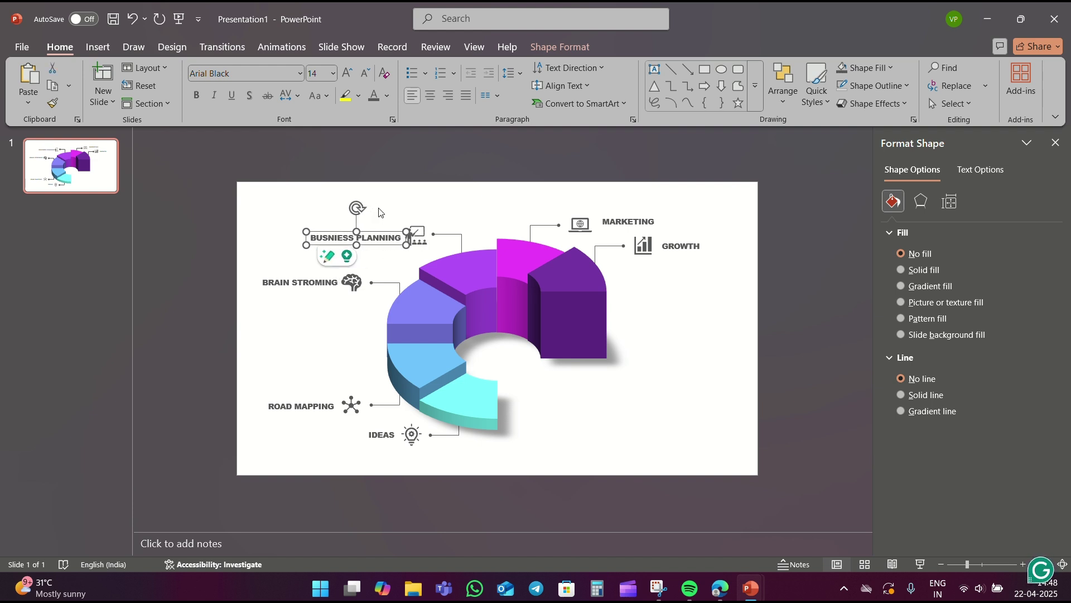
{"action": "key", "text": "Up"}
{"action": "key", "text": "Left"}
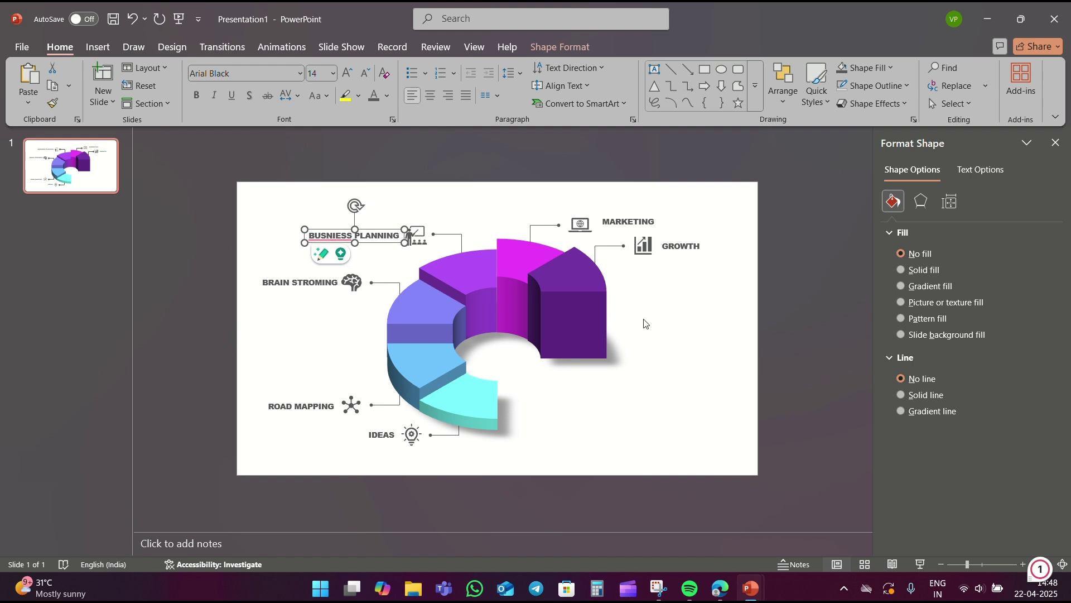
Realign the ROAD MAPPING connector and icon, and shift the brain icon and label slightly.
{"action": "left_click", "coordinate": [646, 323]}
{"action": "left_click_drag", "start_coordinate": [390, 405], "coordinate": [345, 403]}
{"action": "left_click", "coordinate": [351, 405]}
{"action": "left_click", "coordinate": [301, 406], "text": "shift"}
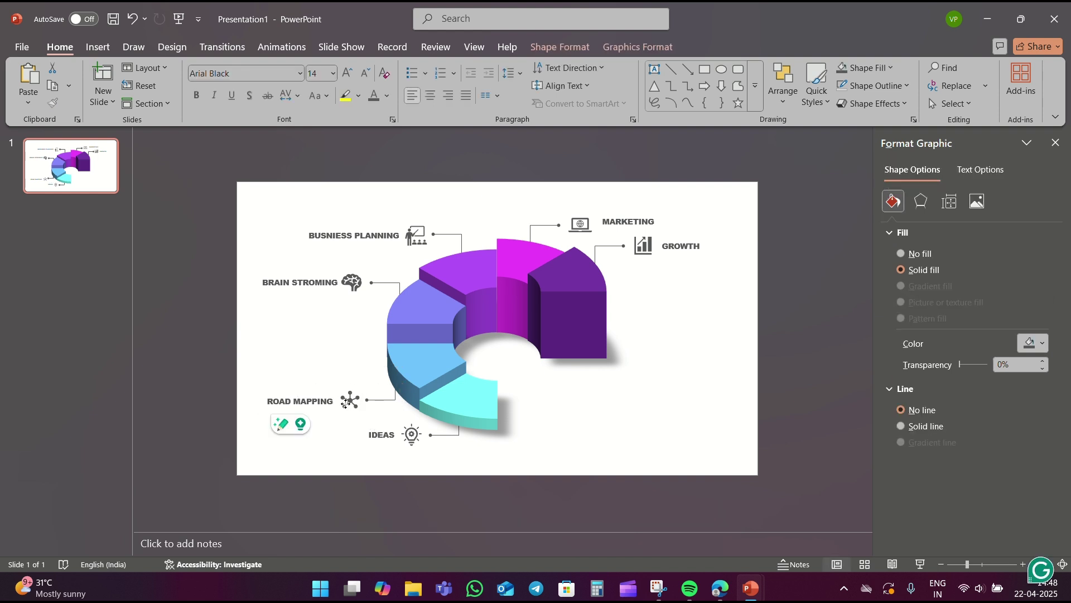
{"action": "left_click", "coordinate": [386, 282]}
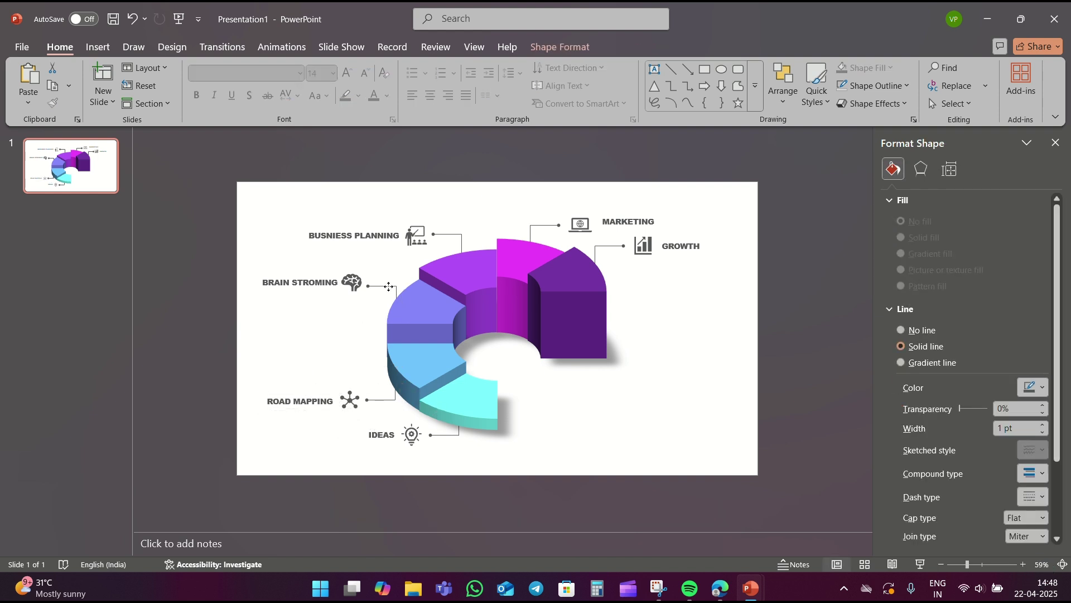
{"action": "left_click", "coordinate": [351, 283]}
{"action": "left_click", "coordinate": [302, 282], "text": "shift"}
{"action": "left_click_drag", "start_coordinate": [348, 284], "coordinate": [344, 288]}
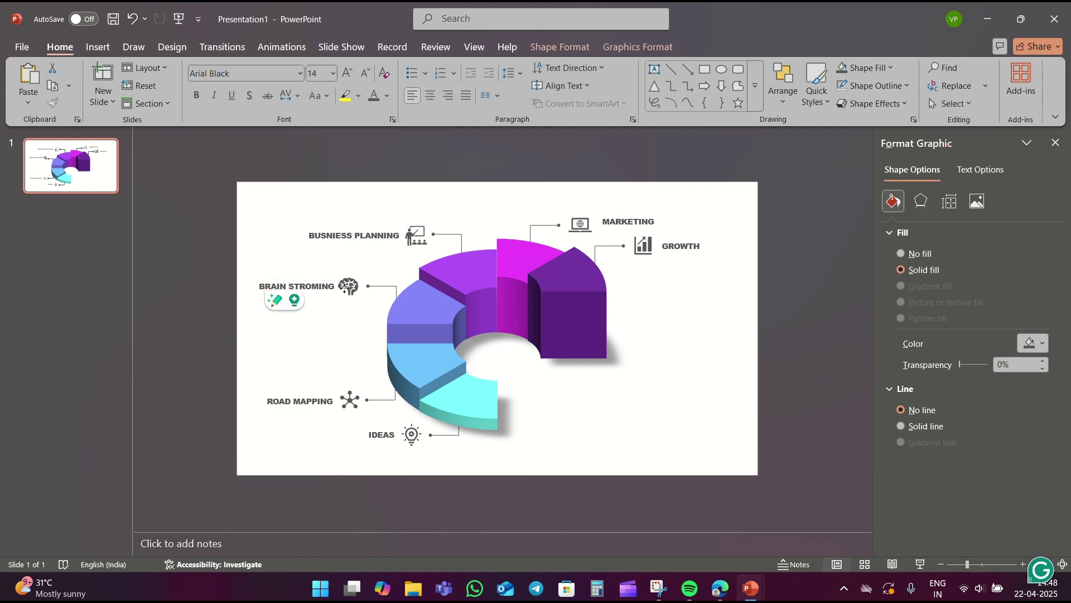
Group the IDEA, ROAD MAPPING and BRAIN STROMING labels with their icons.
{"action": "left_click", "coordinate": [670, 247]}
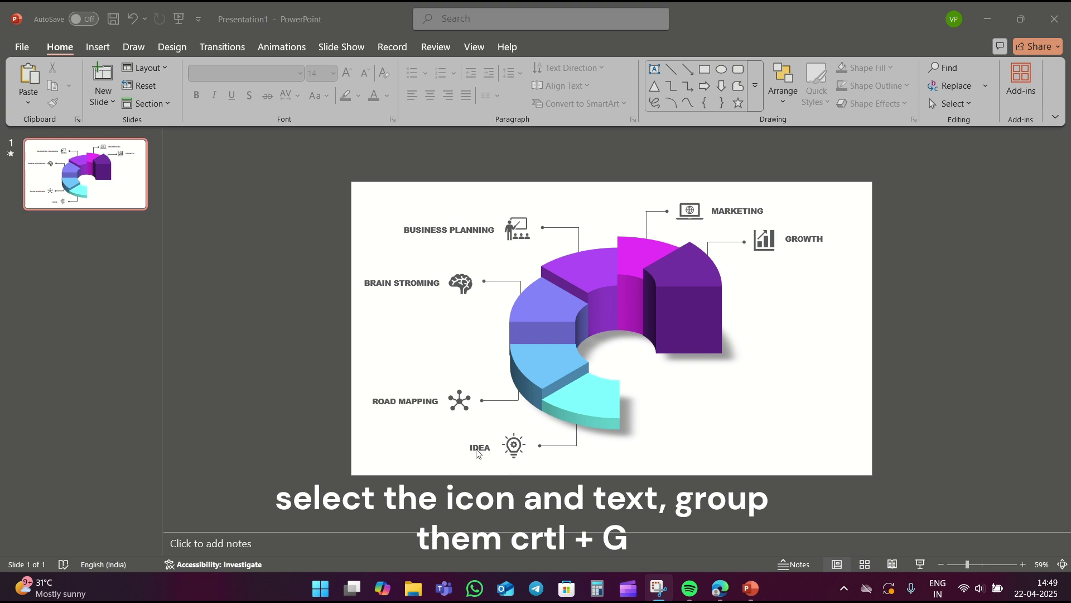
{"action": "left_click", "coordinate": [477, 451]}
{"action": "left_click", "coordinate": [514, 449], "text": "shift"}
{"action": "key", "text": "ctrl+g"}
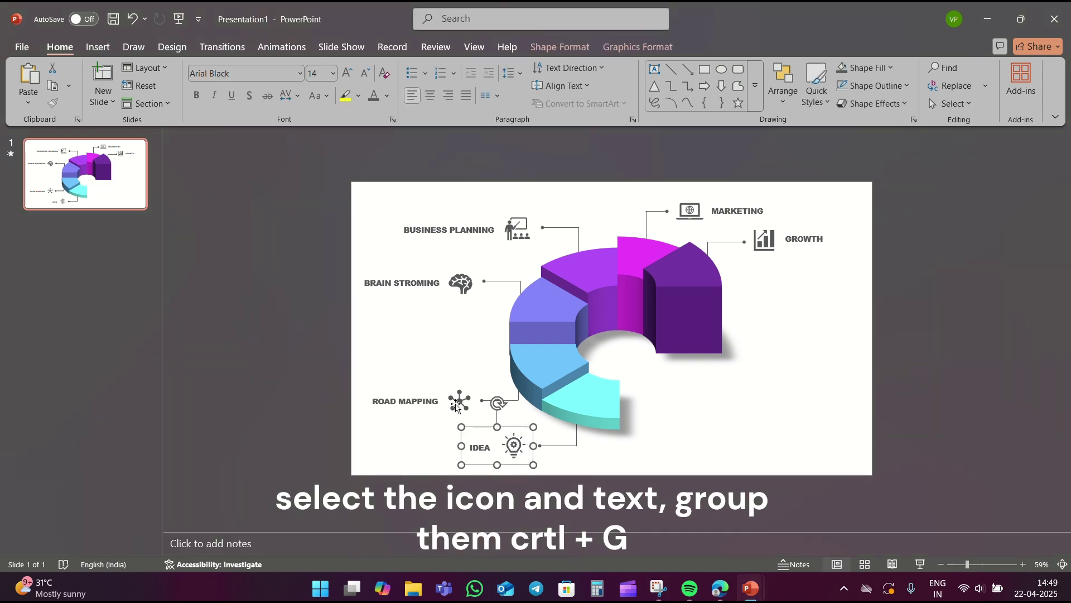
{"action": "left_click", "coordinate": [459, 400]}
{"action": "left_click", "coordinate": [406, 401], "text": "shift"}
{"action": "key", "text": "ctrl+g"}
{"action": "left_click", "coordinate": [459, 283]}
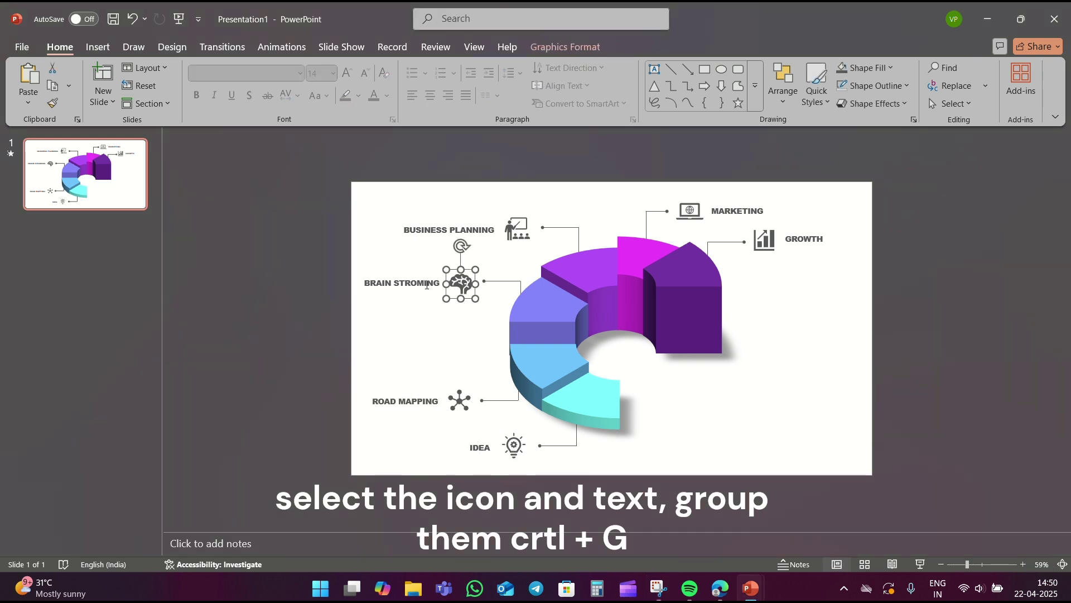
{"action": "left_click", "coordinate": [402, 283], "text": "shift"}
{"action": "key", "text": "ctrl+g"}
Group the BUSINESS PLANNING, MARKETING and GROWTH labels with their icons.
{"action": "left_click", "coordinate": [517, 229]}
{"action": "left_click", "coordinate": [490, 230], "text": "shift"}
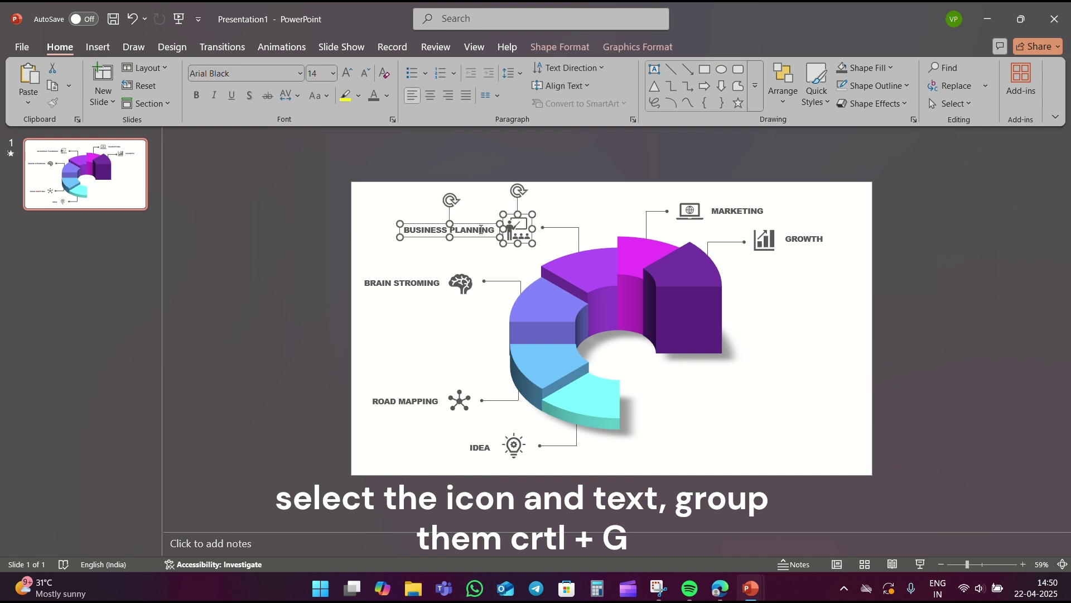
{"action": "key", "text": "ctrl+g"}
{"action": "left_click", "coordinate": [692, 213]}
{"action": "left_click", "coordinate": [728, 211], "text": "shift"}
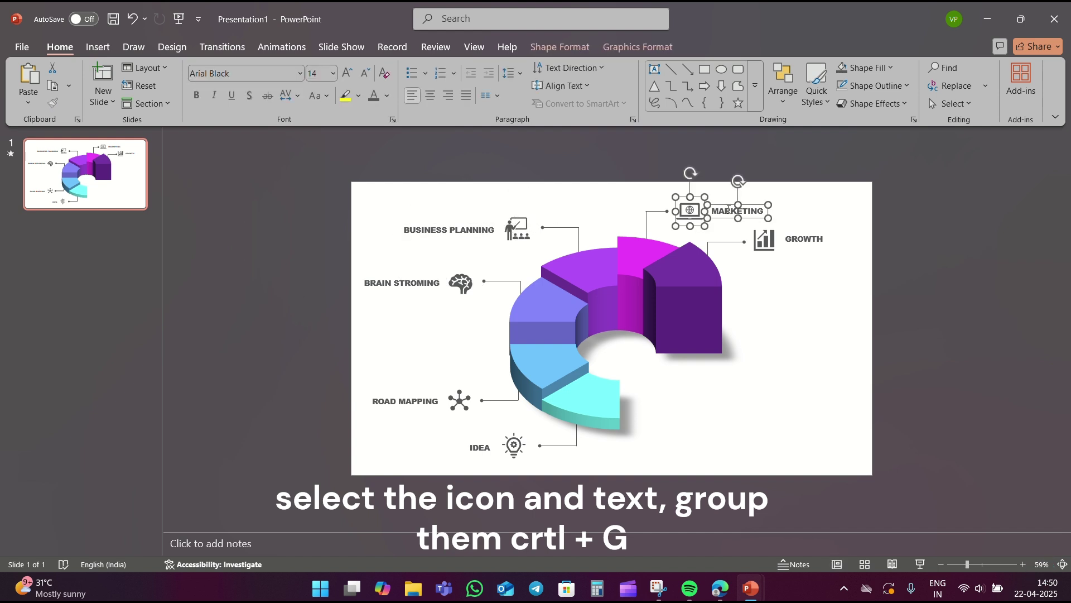
{"action": "key", "text": "ctrl+g"}
{"action": "left_click", "coordinate": [765, 240]}
{"action": "left_click", "coordinate": [789, 237], "text": "shift"}
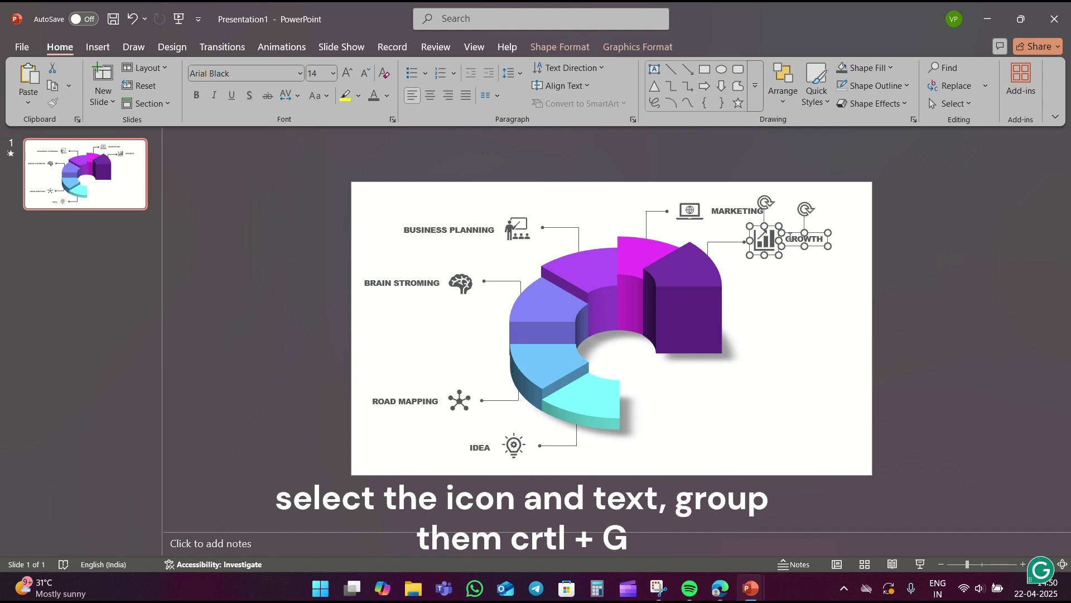
{"action": "key", "text": "ctrl+g"}
{"action": "key", "text": "Escape"}
Give the cyan bottom doughnut segment a Wipe entrance animation.
{"action": "left_click", "coordinate": [597, 406]}
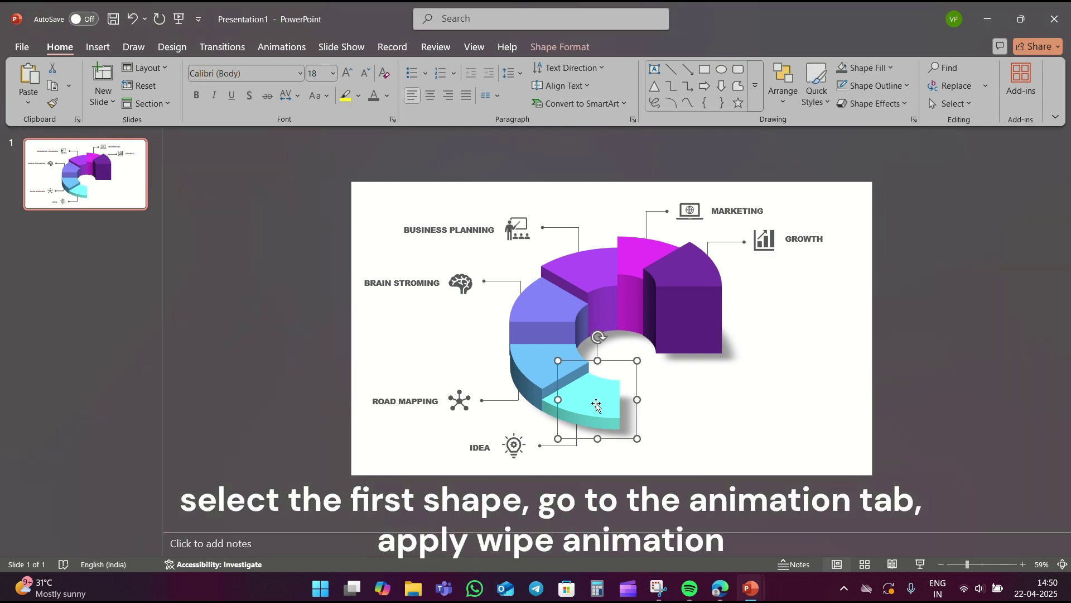
{"action": "left_click", "coordinate": [288, 51]}
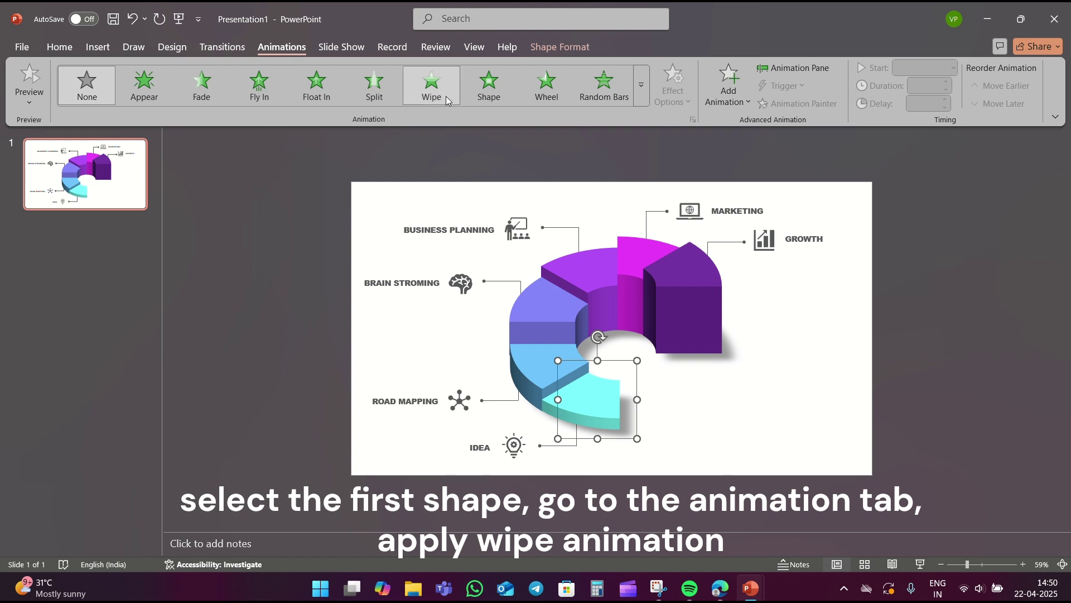
{"action": "left_click", "coordinate": [447, 96]}
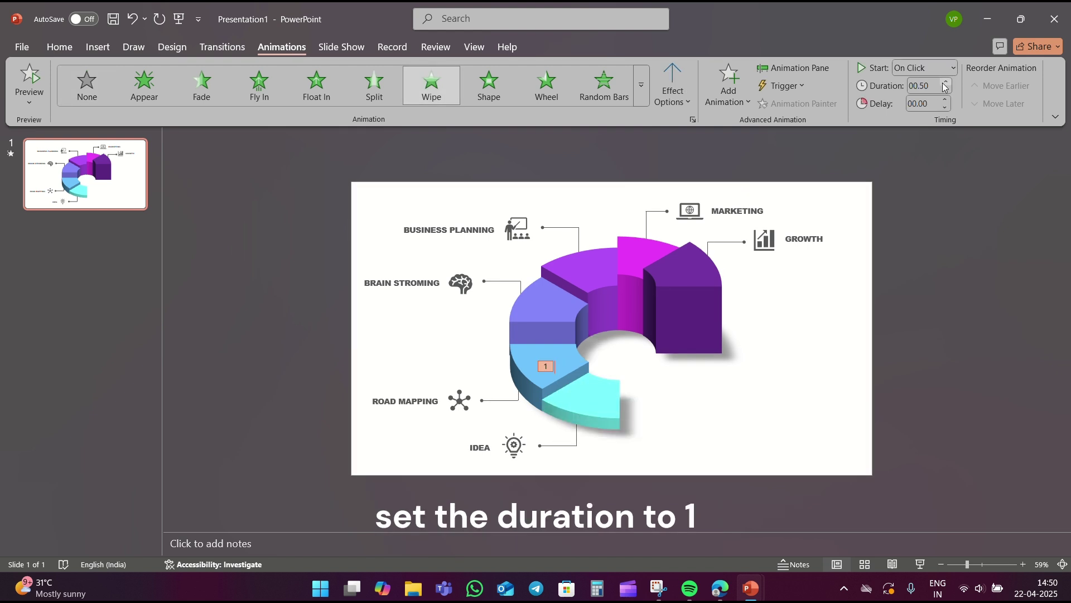
{"action": "left_click", "coordinate": [837, 250]}
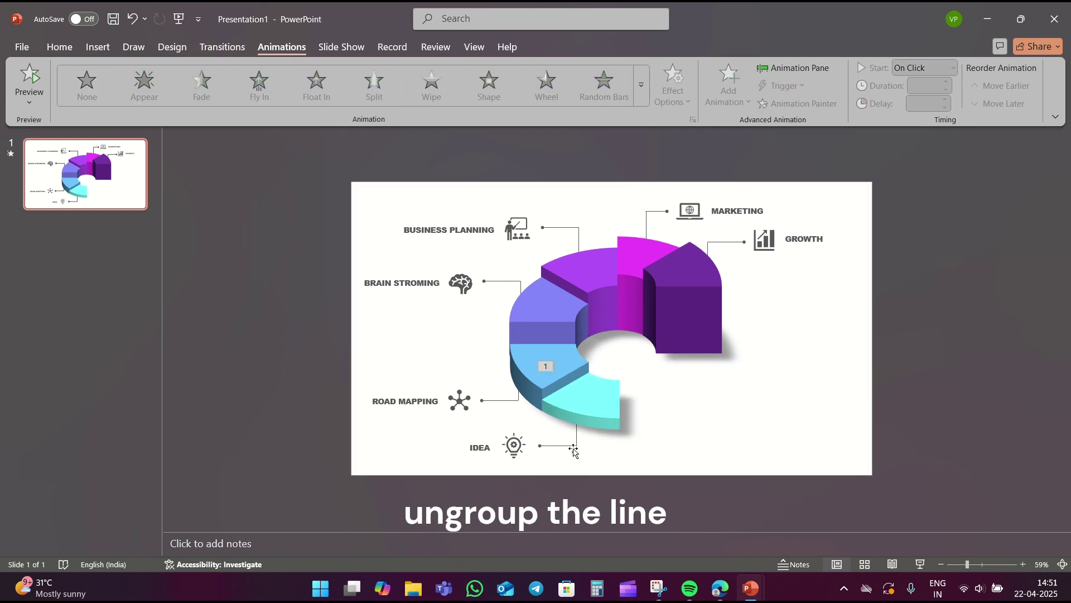
Ungroup the IDEA, ROAD MAPPING and BRAIN STROMING connector lines.
{"action": "right_click", "coordinate": [570, 448]}
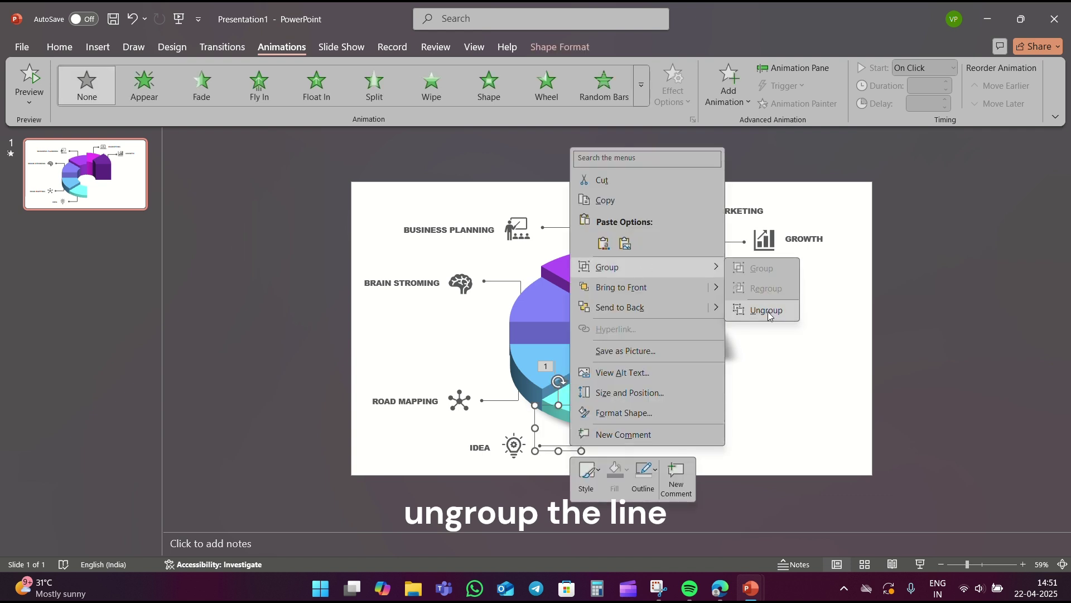
{"action": "left_click", "coordinate": [768, 311]}
{"action": "right_click", "coordinate": [502, 399]}
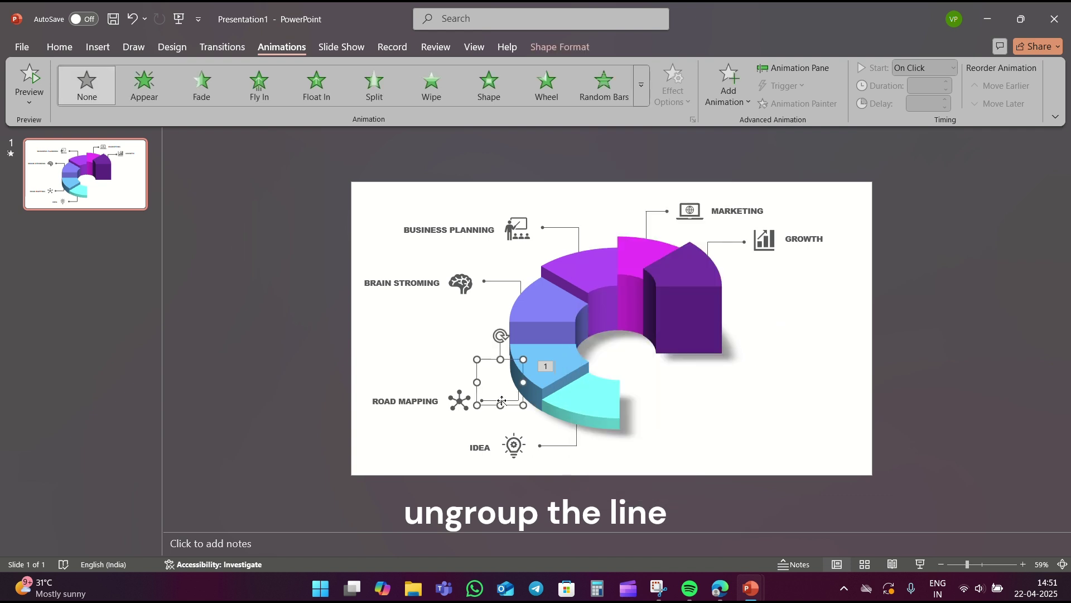
{"action": "left_click", "coordinate": [690, 271]}
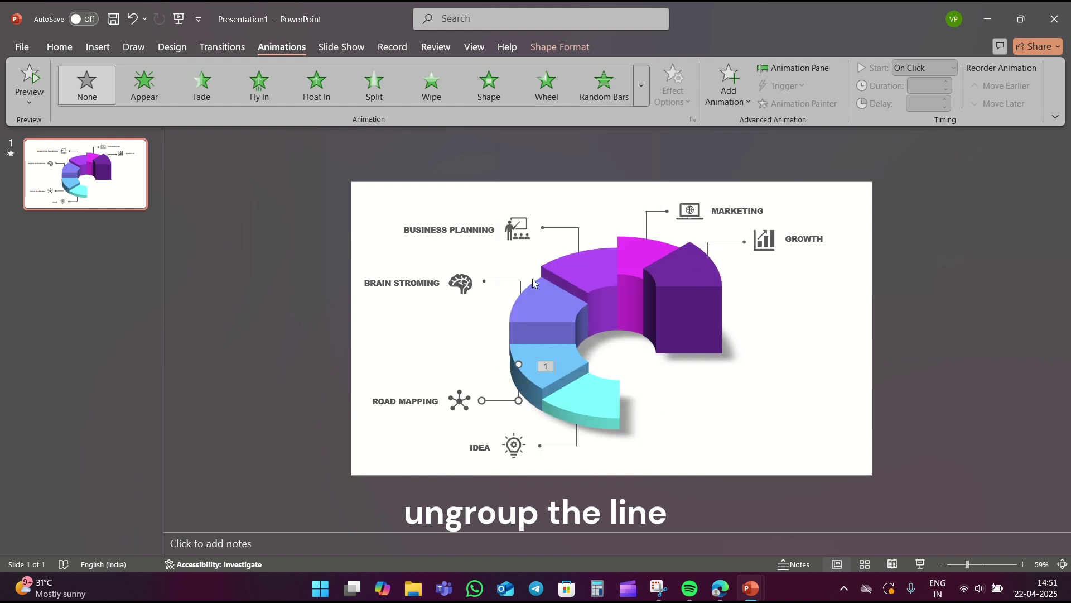
{"action": "right_click", "coordinate": [508, 281]}
{"action": "mouse_move", "coordinate": [586, 390]}
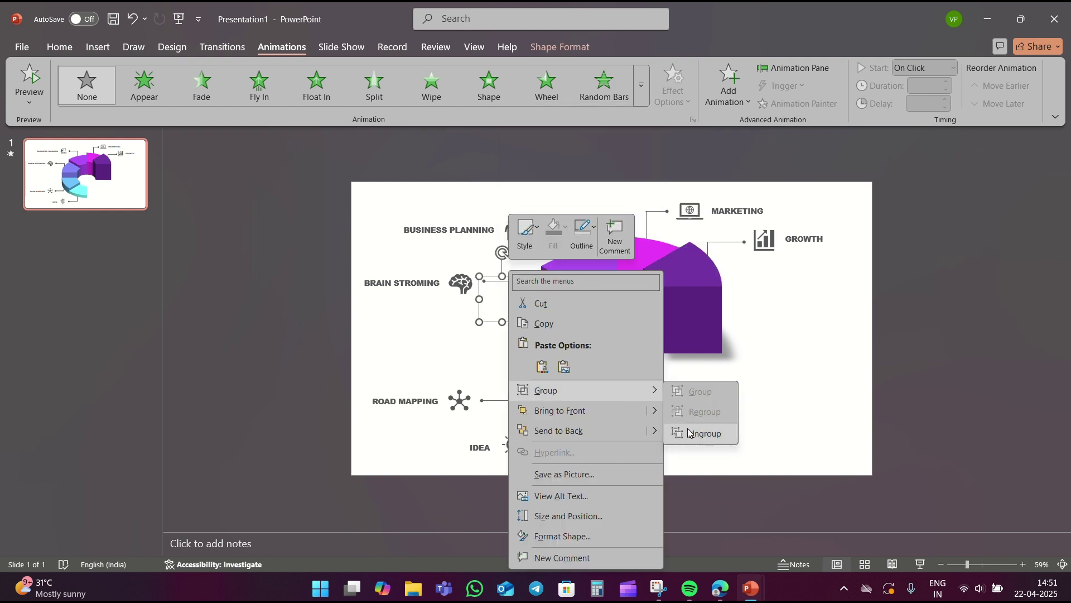
{"action": "left_click", "coordinate": [692, 434]}
Ungroup the BUSINESS PLANNING, MARKETING and GROWTH connector lines.
{"action": "left_click", "coordinate": [565, 225]}
{"action": "right_click", "coordinate": [566, 224]}
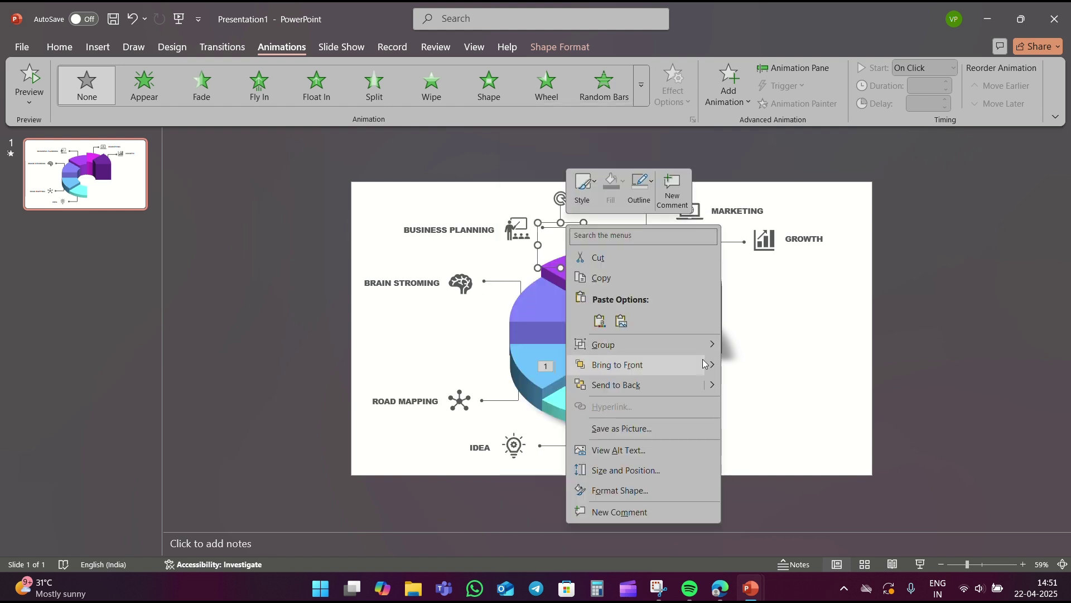
{"action": "left_click", "coordinate": [750, 388]}
{"action": "left_click", "coordinate": [656, 215]}
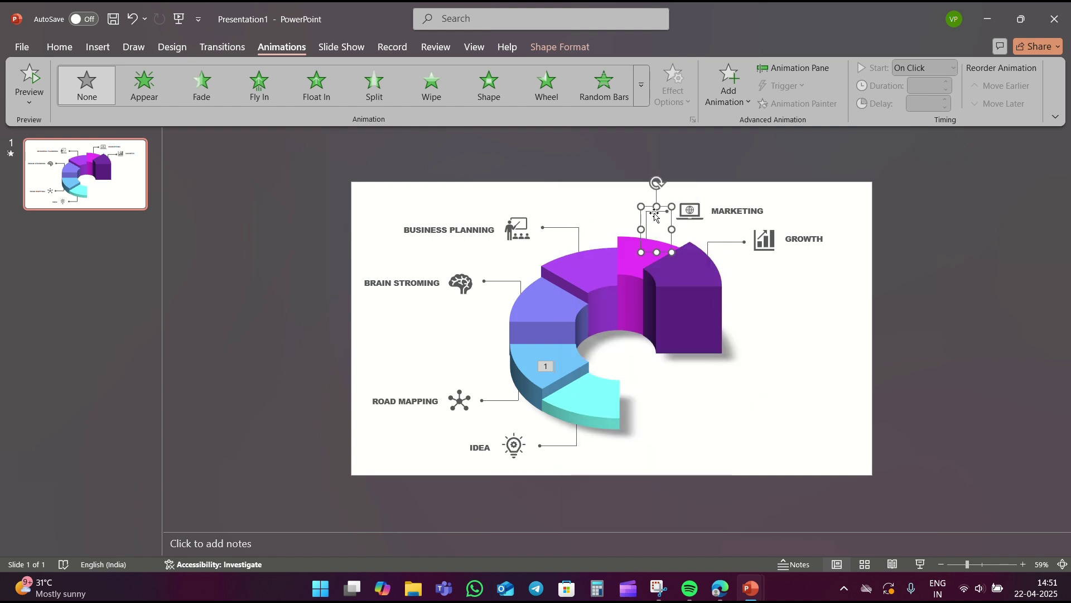
{"action": "right_click", "coordinate": [656, 215]}
{"action": "left_click", "coordinate": [836, 377]}
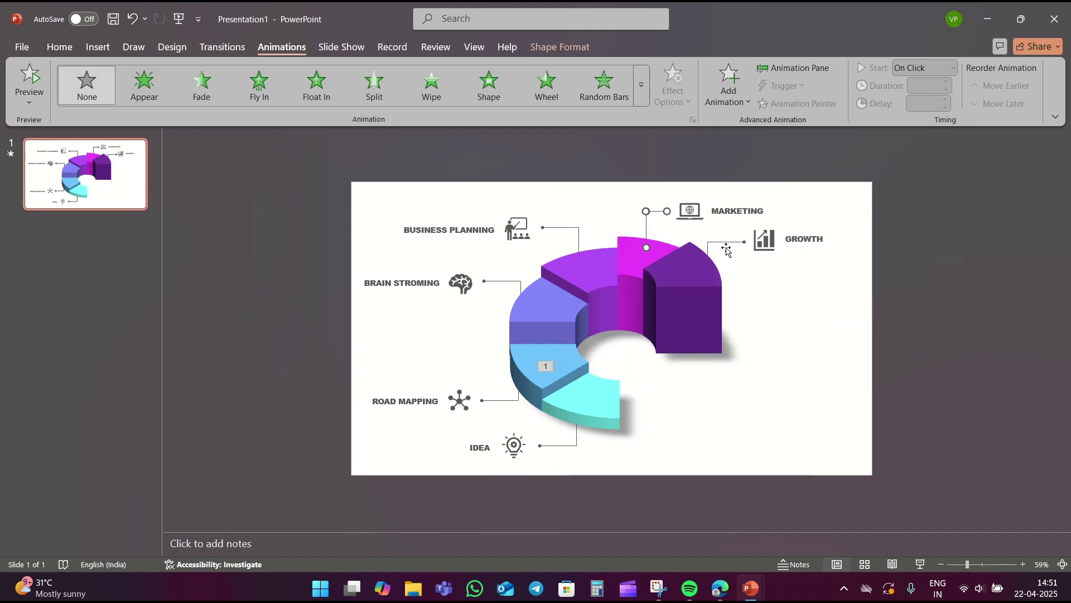
{"action": "left_click", "coordinate": [729, 244]}
{"action": "right_click", "coordinate": [729, 244]}
{"action": "mouse_move", "coordinate": [763, 361]}
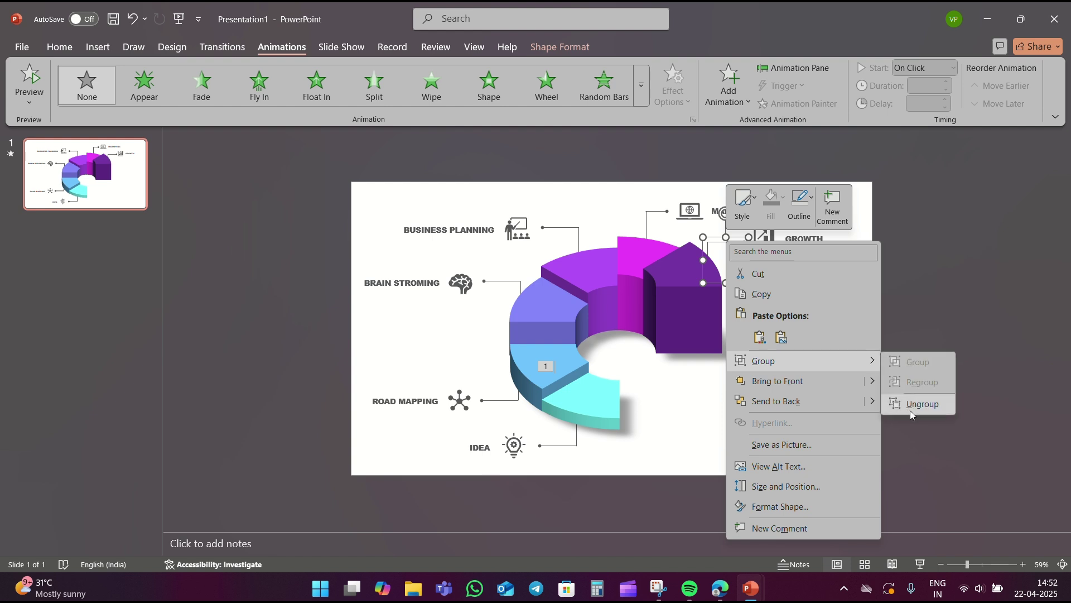
{"action": "left_click", "coordinate": [911, 412]}
{"action": "left_click", "coordinate": [712, 446]}
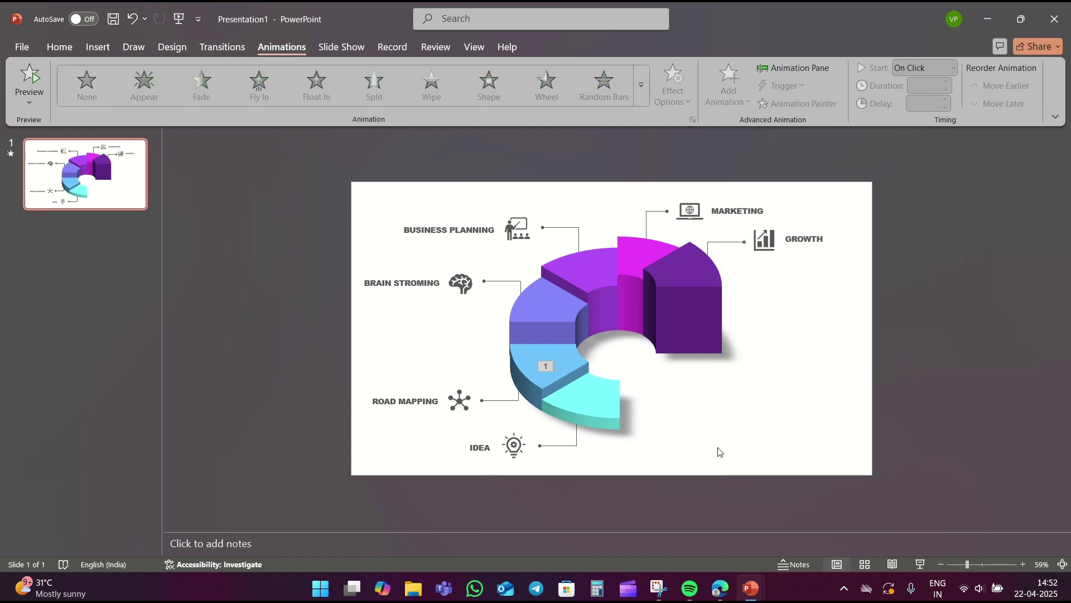
Make the IDEA vertical line Wipe from top with 1-second duration.
{"action": "left_click", "coordinate": [577, 435]}
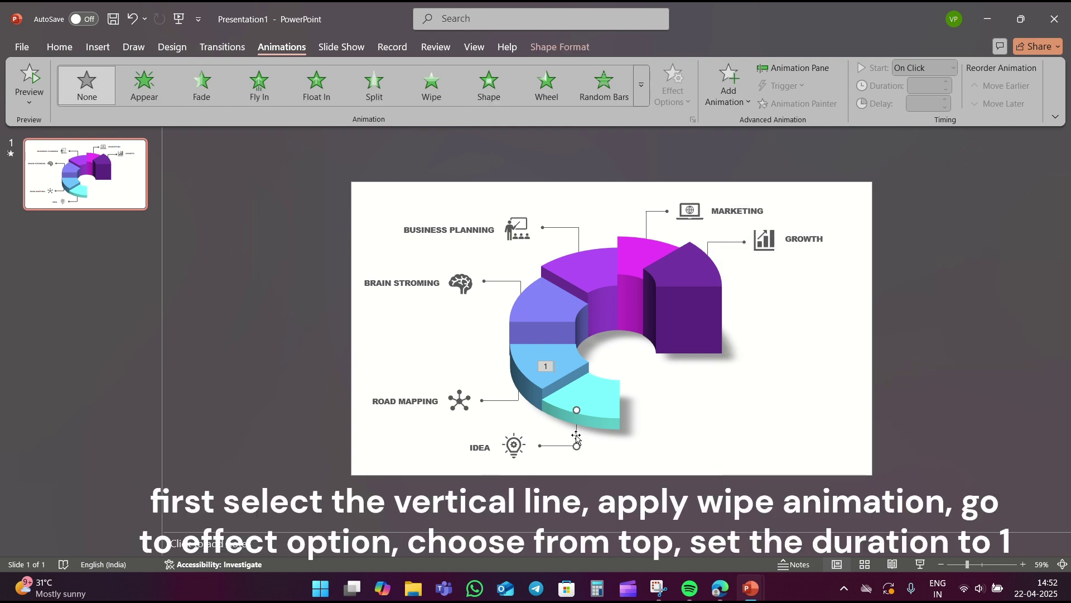
{"action": "left_click", "coordinate": [433, 97]}
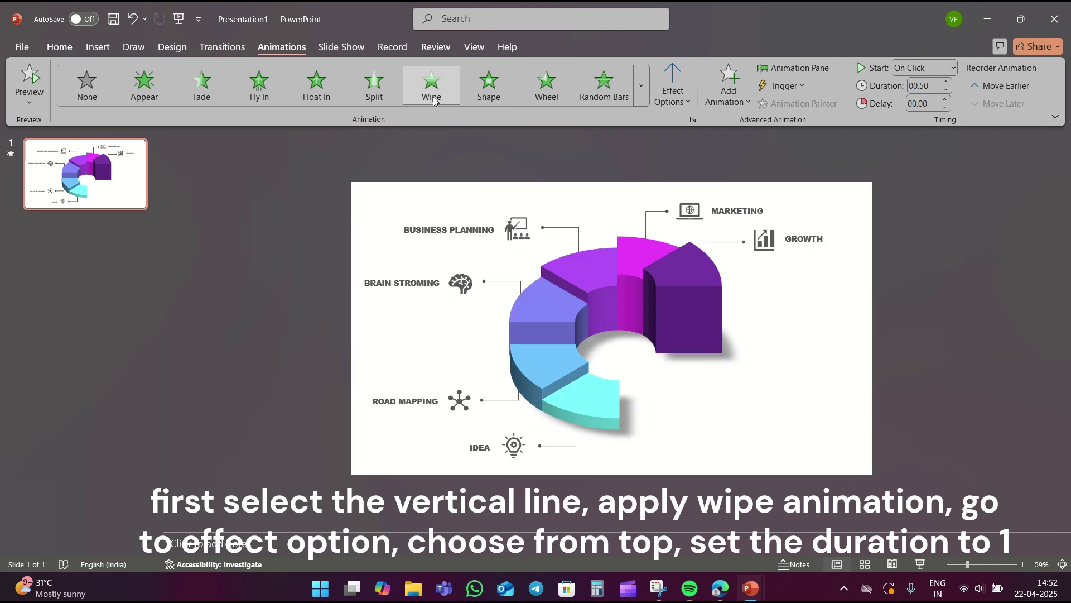
{"action": "left_click", "coordinate": [678, 103]}
{"action": "left_click", "coordinate": [701, 250]}
{"action": "left_click", "coordinate": [947, 82]}
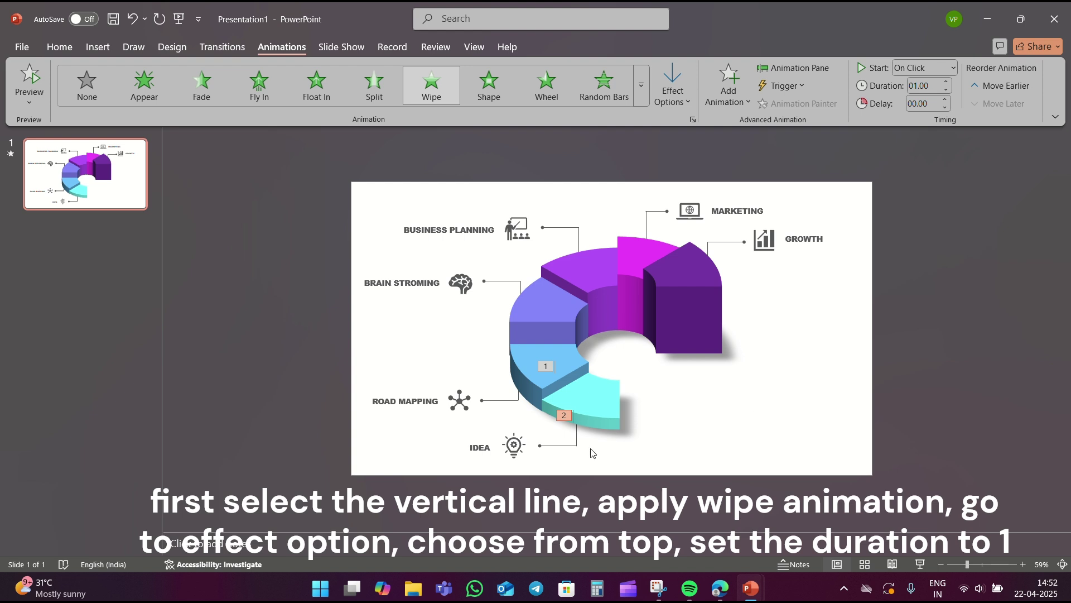
Make the IDEA horizontal line Wipe in from the right.
{"action": "left_click", "coordinate": [554, 445]}
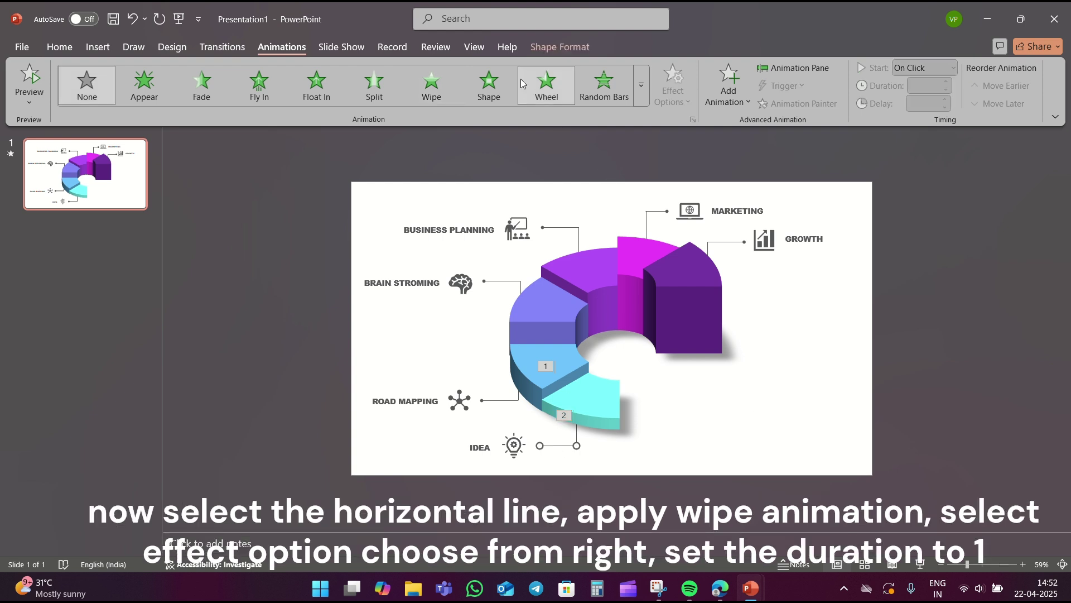
{"action": "left_click", "coordinate": [425, 83]}
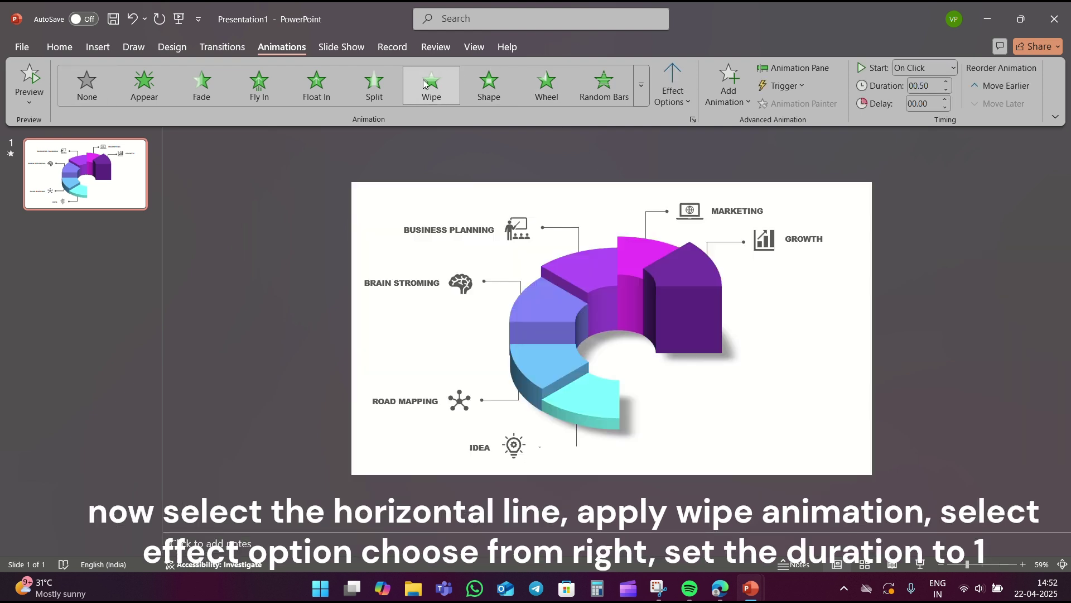
{"action": "left_click", "coordinate": [673, 92]}
{"action": "left_click", "coordinate": [701, 218]}
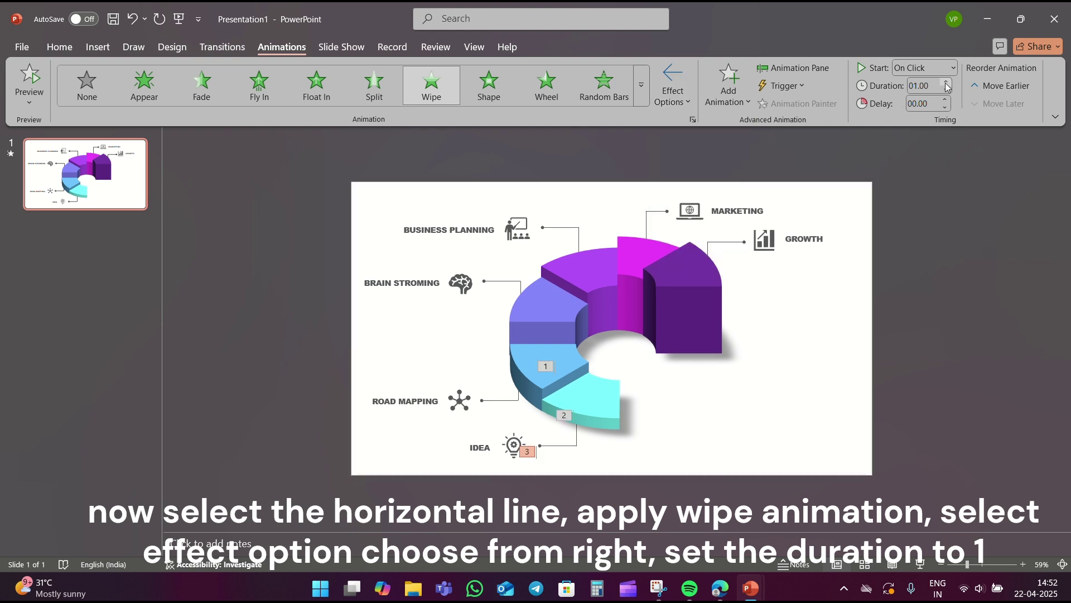
{"action": "left_click", "coordinate": [693, 426]}
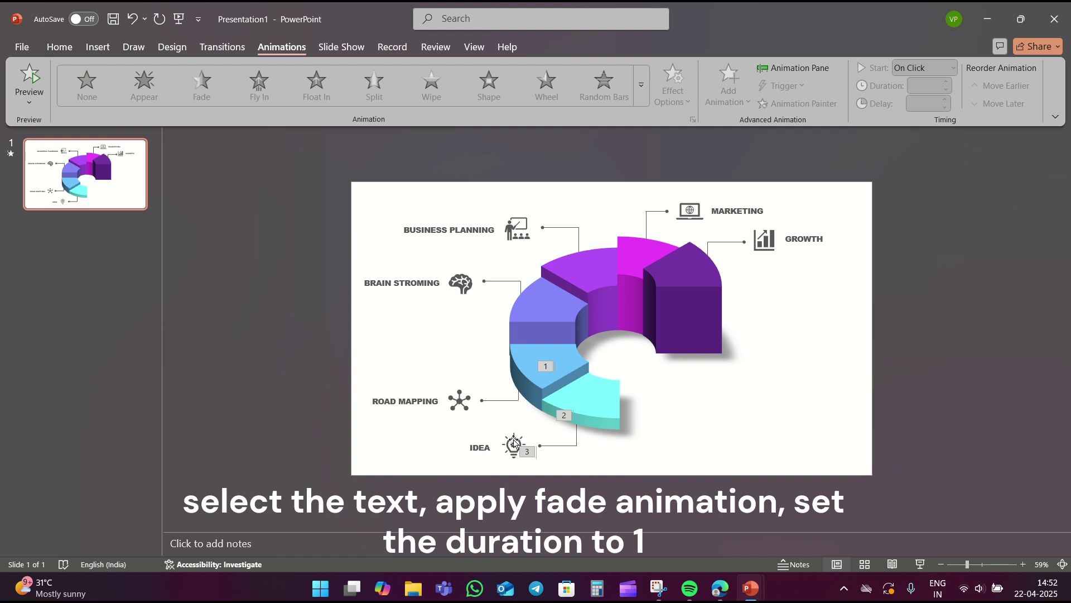
Give the IDEA icon-and-label group a 1-second Fade entrance.
{"action": "left_click", "coordinate": [514, 444]}
{"action": "left_click", "coordinate": [207, 104]}
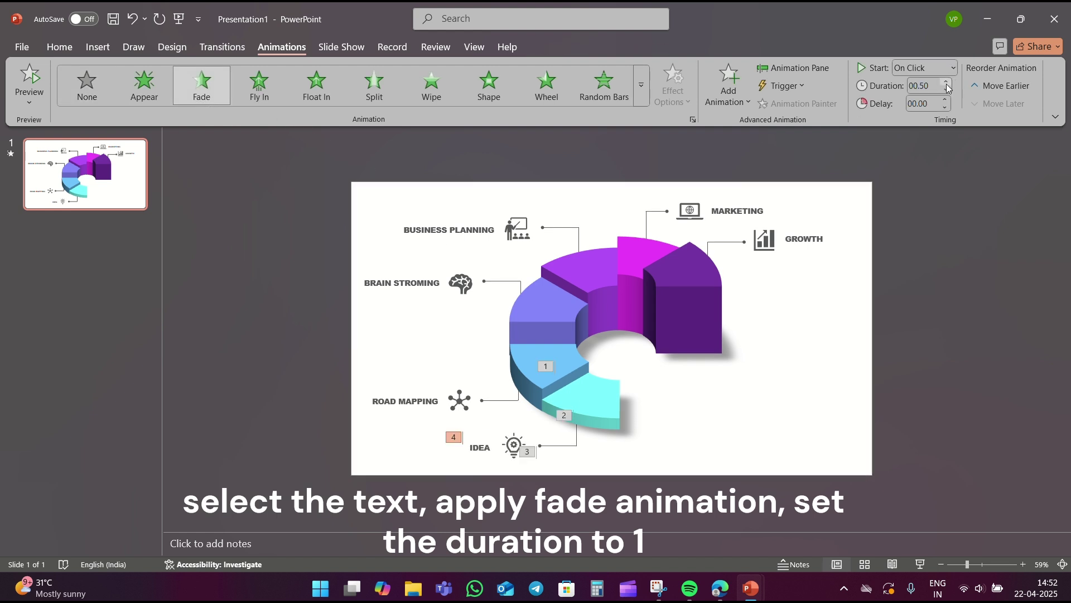
{"action": "left_click", "coordinate": [947, 83]}
Give the light-blue doughnut segment a Wipe entrance.
{"action": "left_click", "coordinate": [719, 452]}
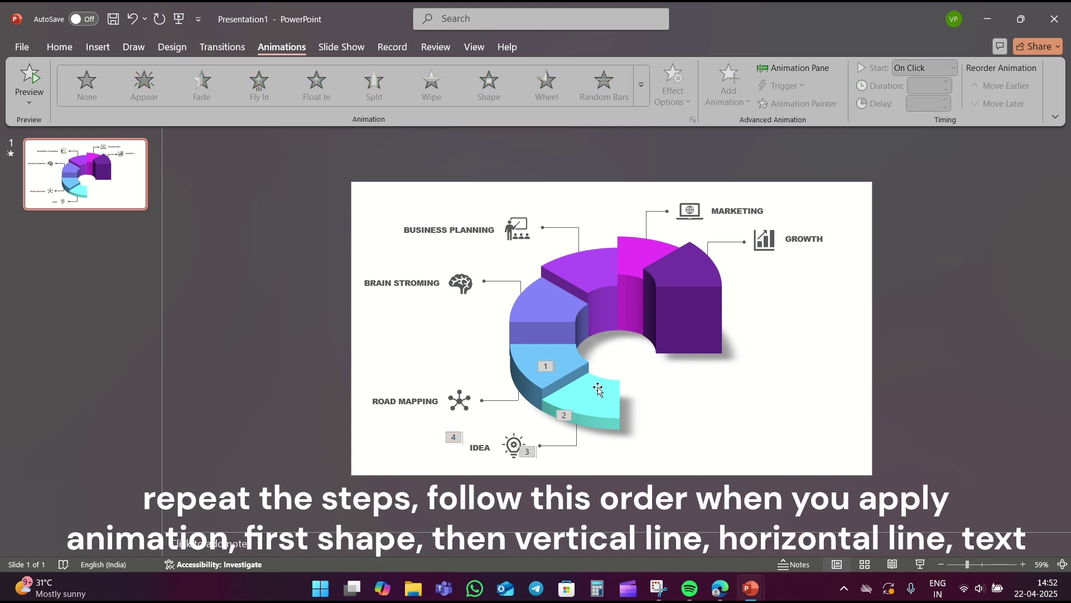
{"action": "left_click", "coordinate": [575, 358]}
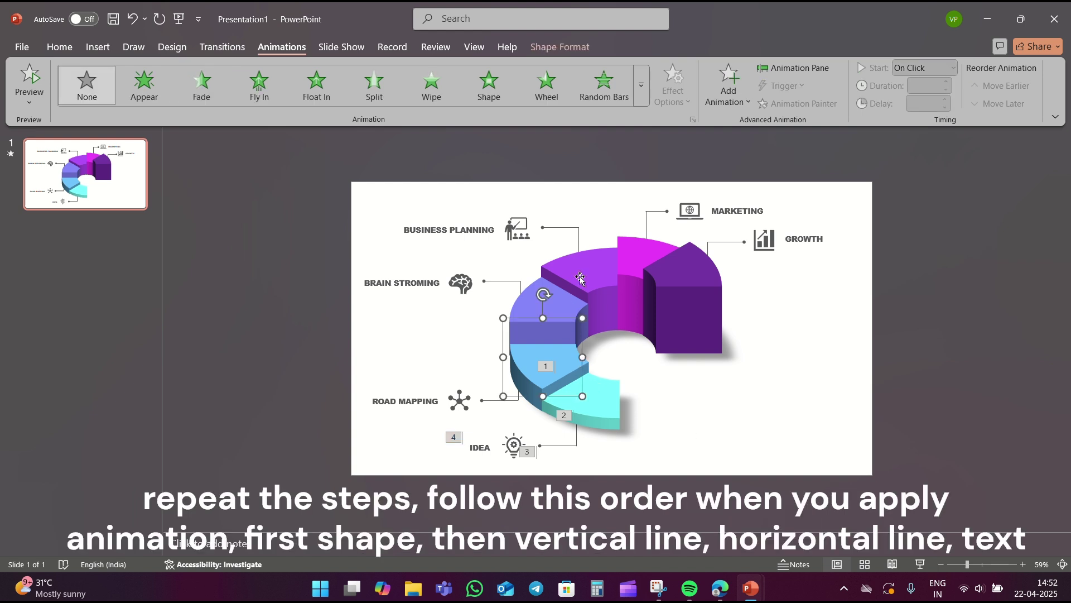
{"action": "left_click", "coordinate": [437, 98]}
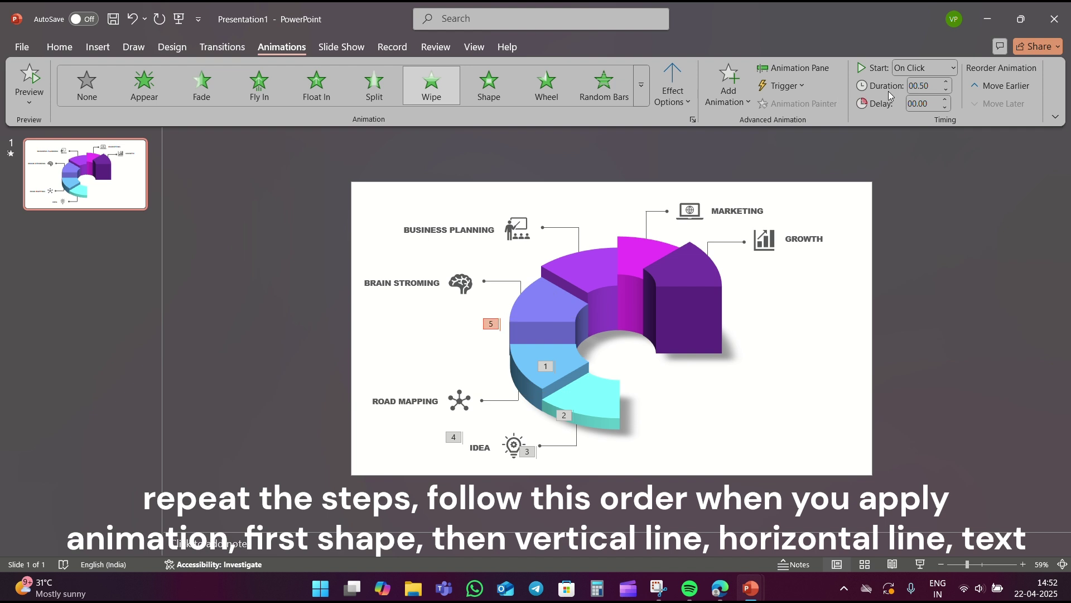
Make the first ROAD MAPPING connector line wipe in from the top.
{"action": "left_click", "coordinate": [519, 397]}
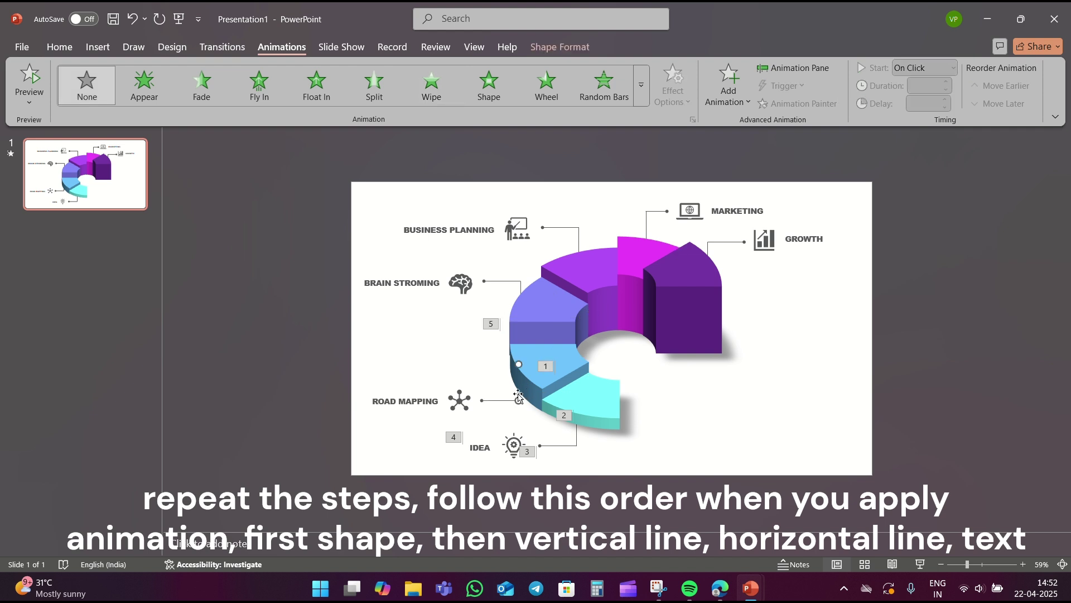
{"action": "left_click", "coordinate": [431, 84]}
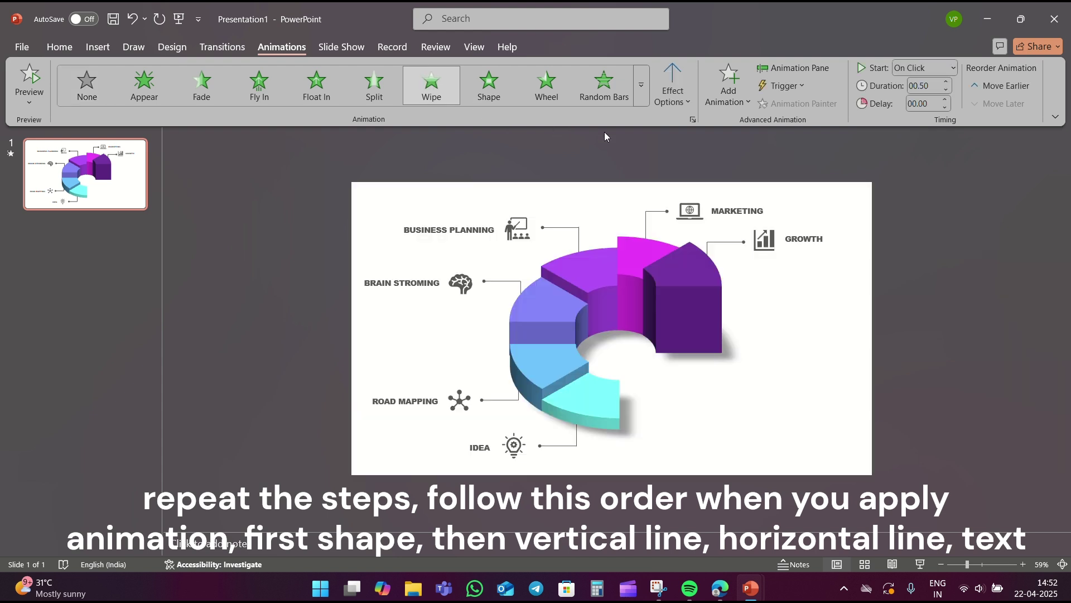
{"action": "left_click", "coordinate": [673, 92]}
{"action": "left_click", "coordinate": [709, 252]}
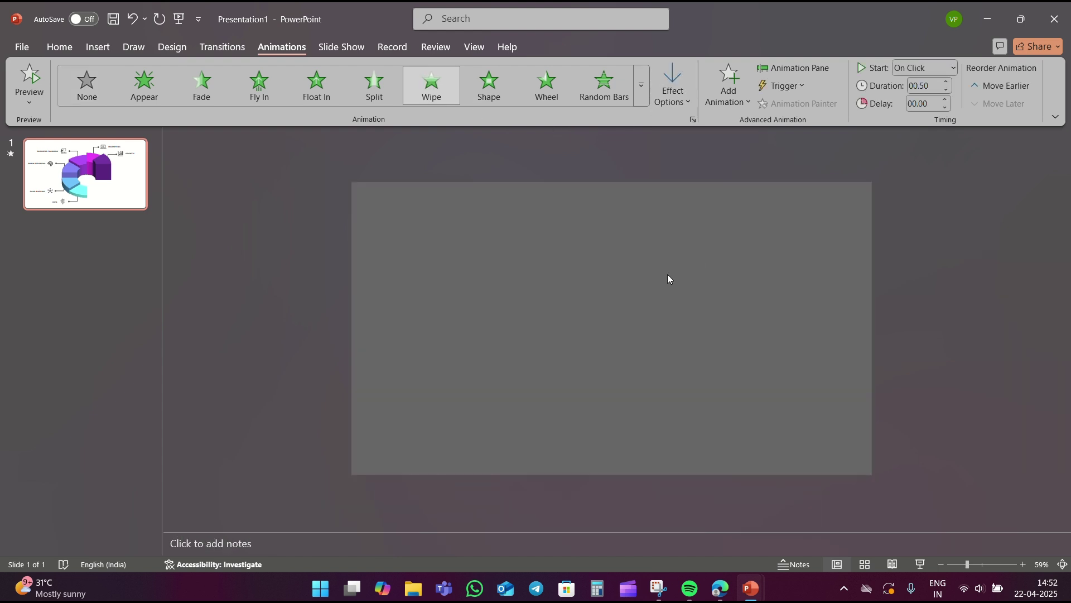
{"action": "left_click", "coordinate": [503, 399]}
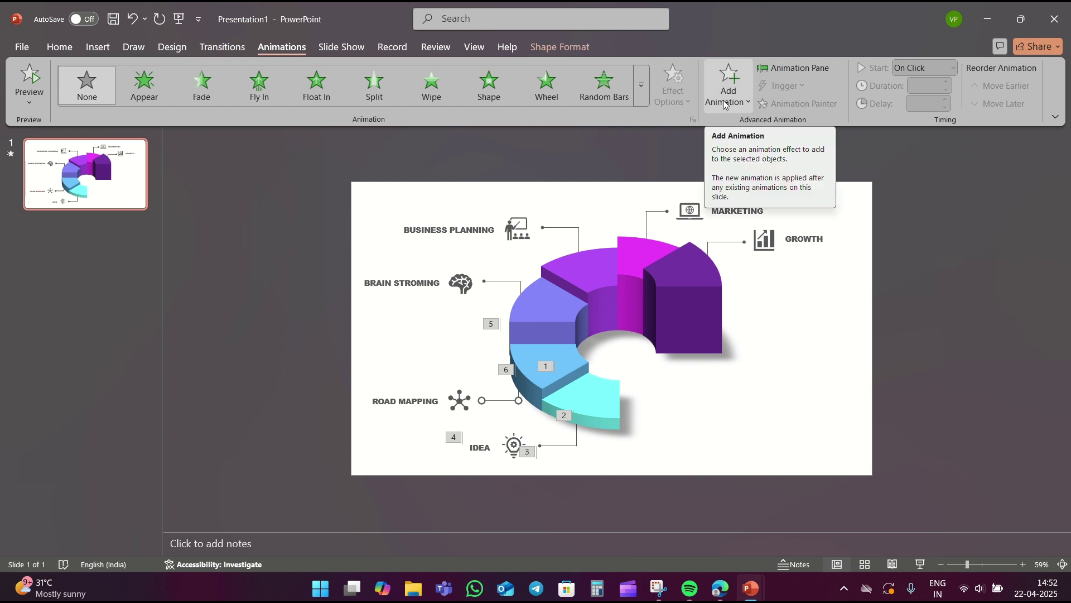
{"action": "left_click", "coordinate": [483, 389]}
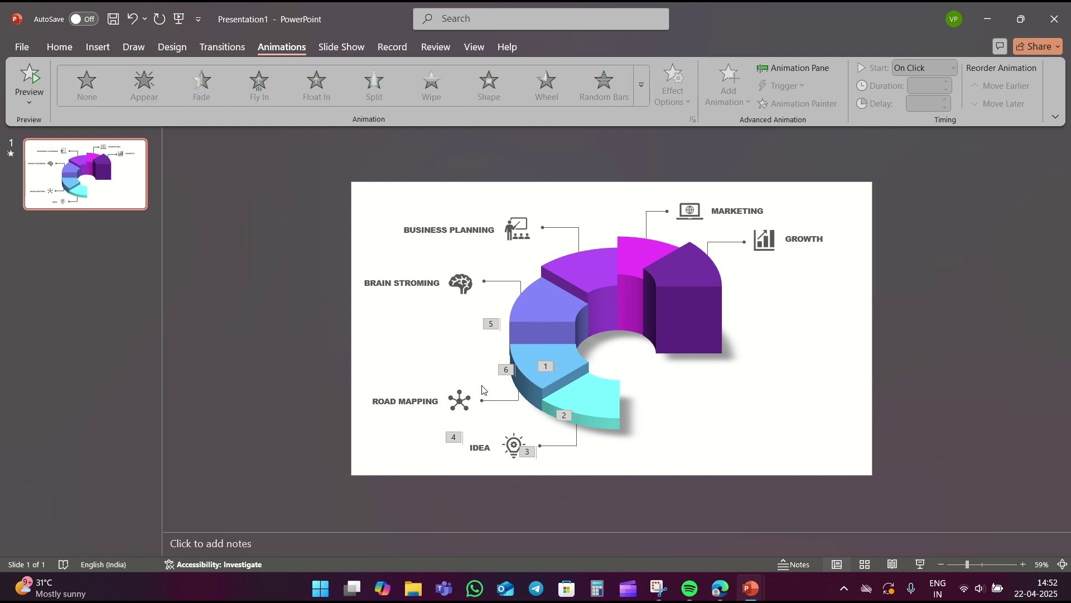
{"action": "left_click", "coordinate": [518, 397]}
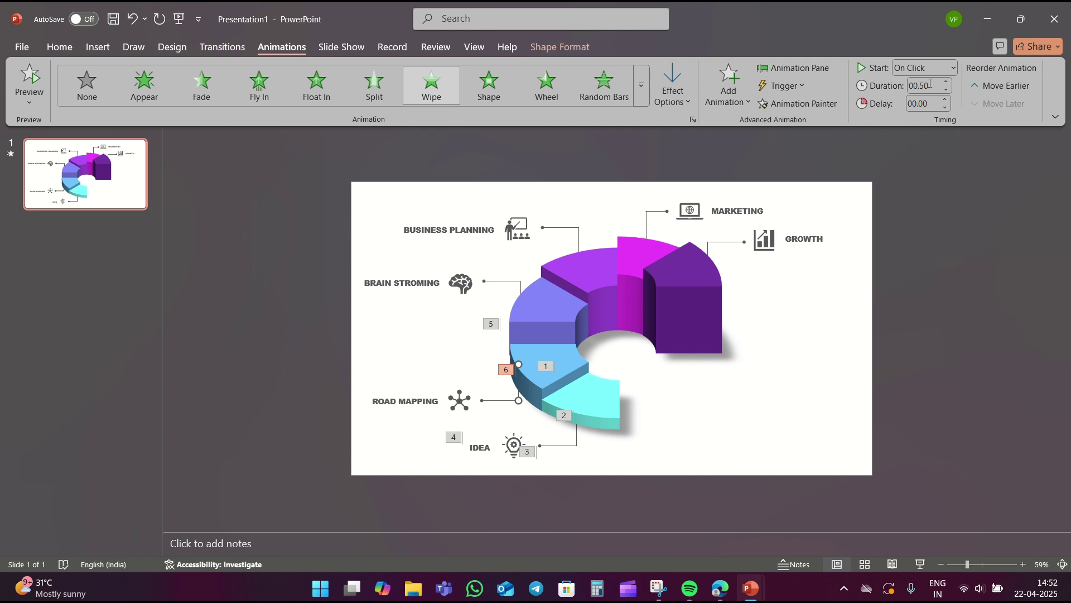
Make the second ROAD MAPPING connector wipe in from the right over one second.
{"action": "left_click", "coordinate": [489, 401]}
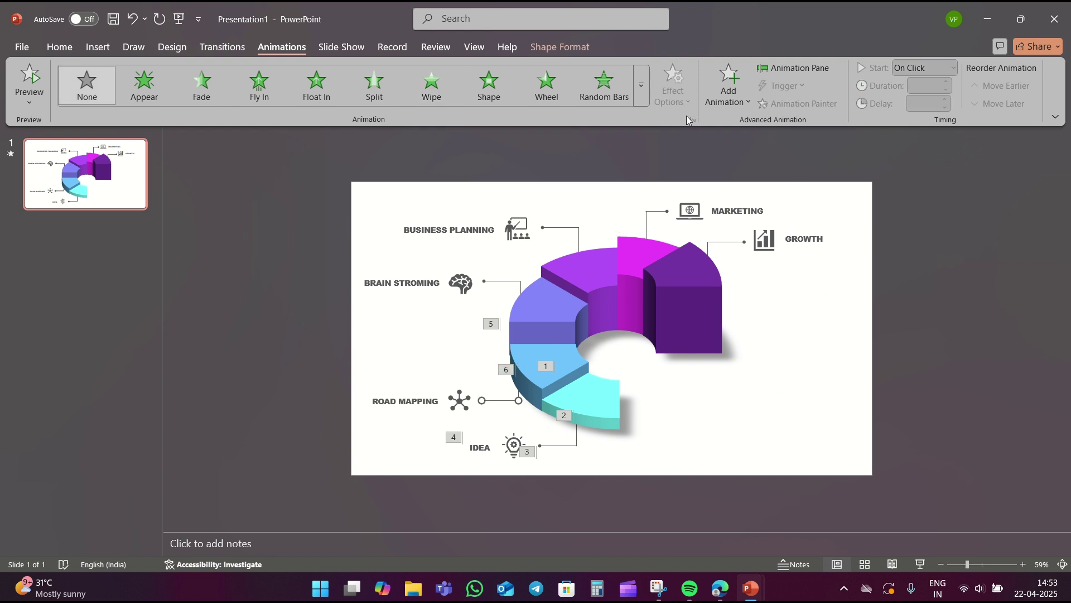
{"action": "left_click", "coordinate": [431, 84]}
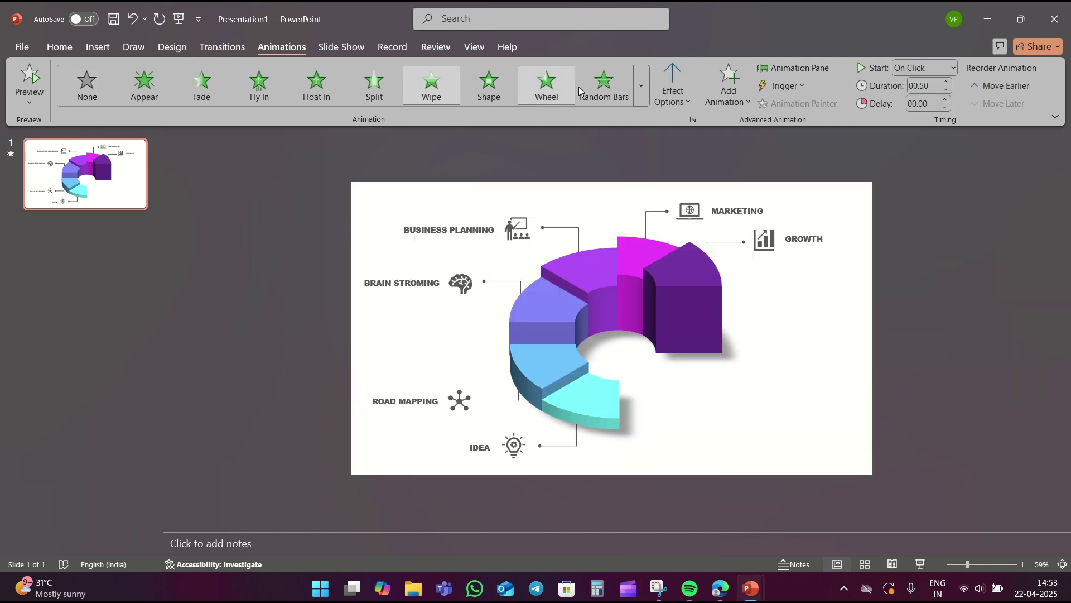
{"action": "left_click", "coordinate": [659, 90]}
{"action": "left_click", "coordinate": [698, 208]}
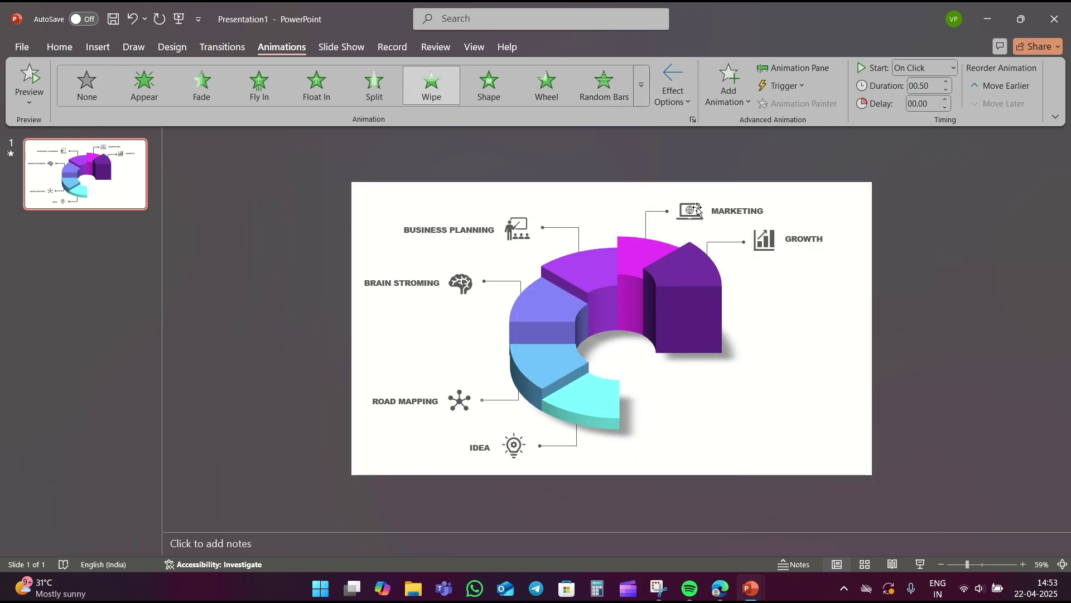
{"action": "left_click", "coordinate": [947, 82]}
{"action": "left_click", "coordinate": [947, 82]}
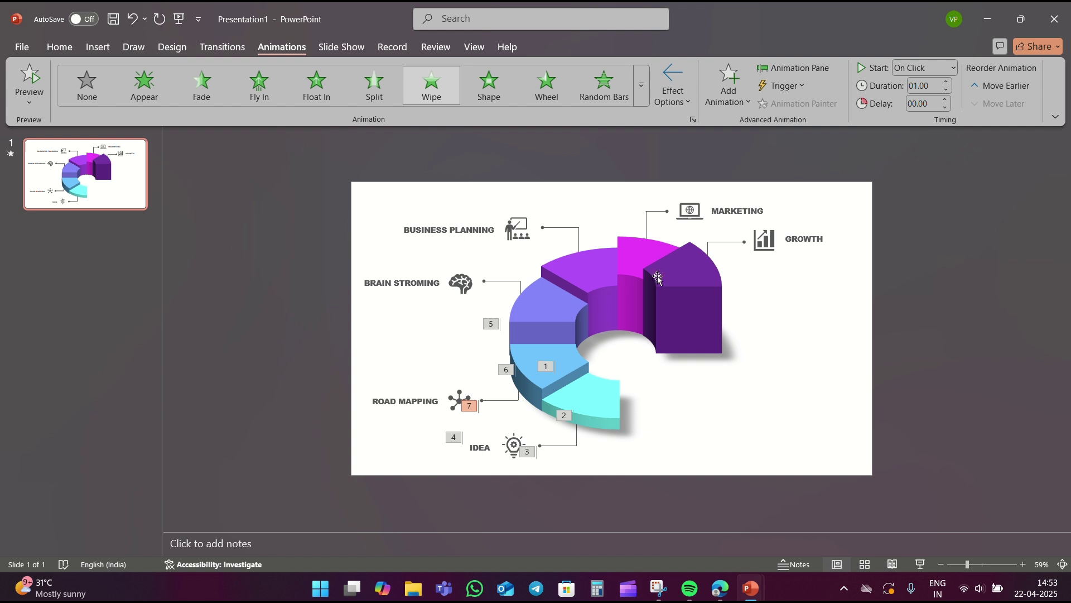
Fade in the ROAD MAPPING label and icon with a longer duration.
{"action": "left_click", "coordinate": [425, 403]}
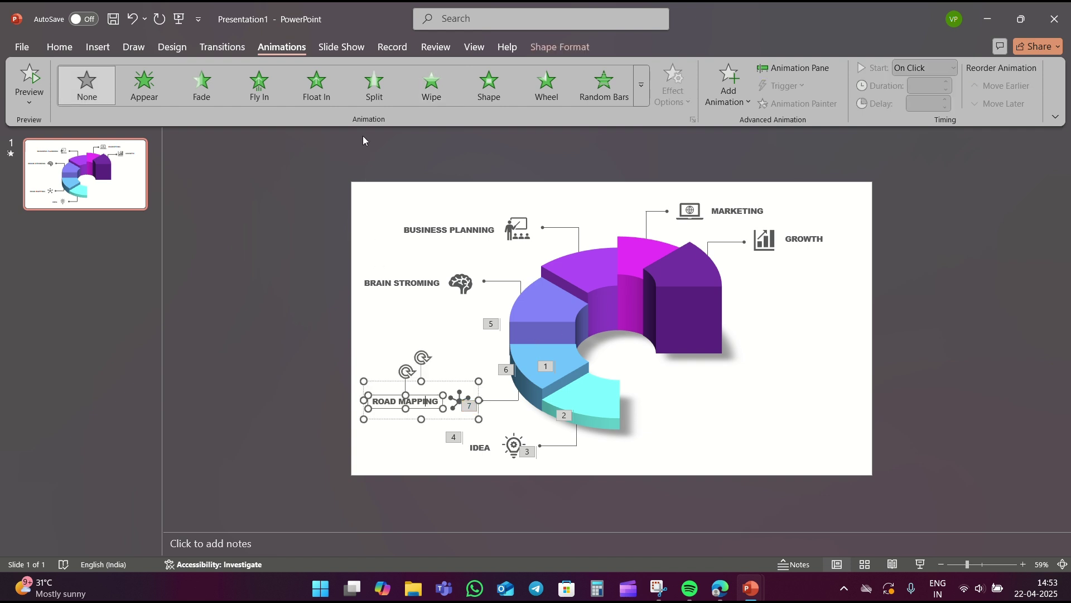
{"action": "left_click", "coordinate": [202, 85]}
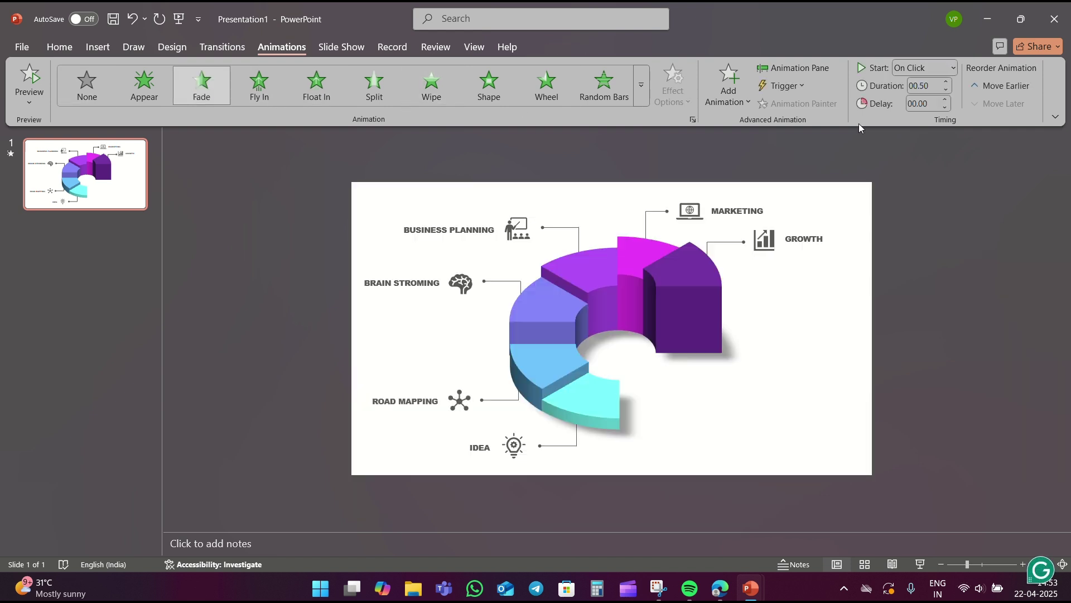
{"action": "left_click", "coordinate": [947, 82]}
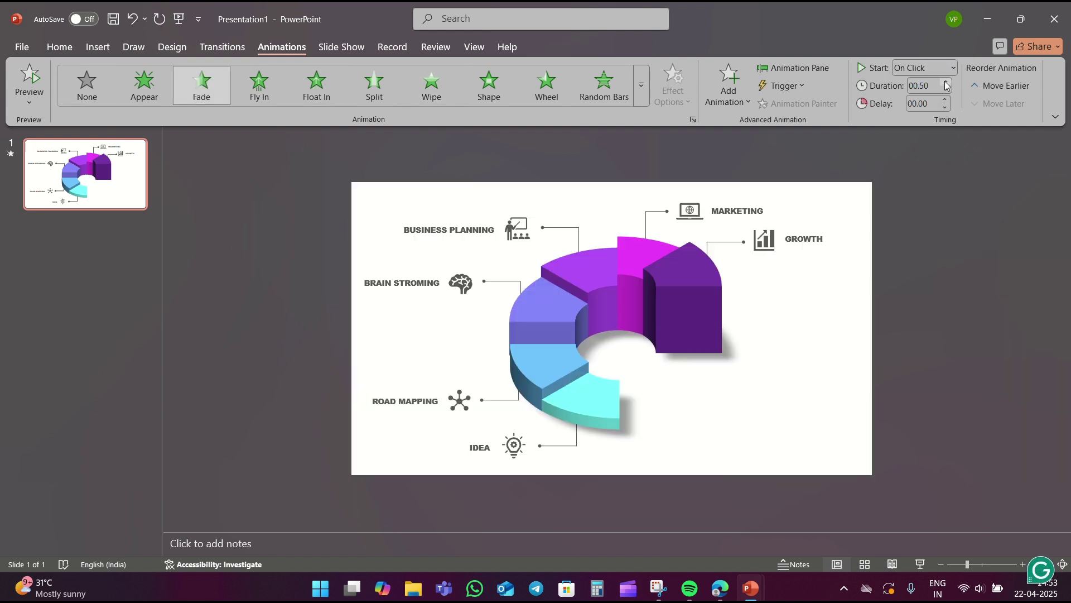
{"action": "left_click", "coordinate": [427, 329]}
Give the lavender ring segment and the connector above it Wipe entrances.
{"action": "left_click", "coordinate": [539, 311]}
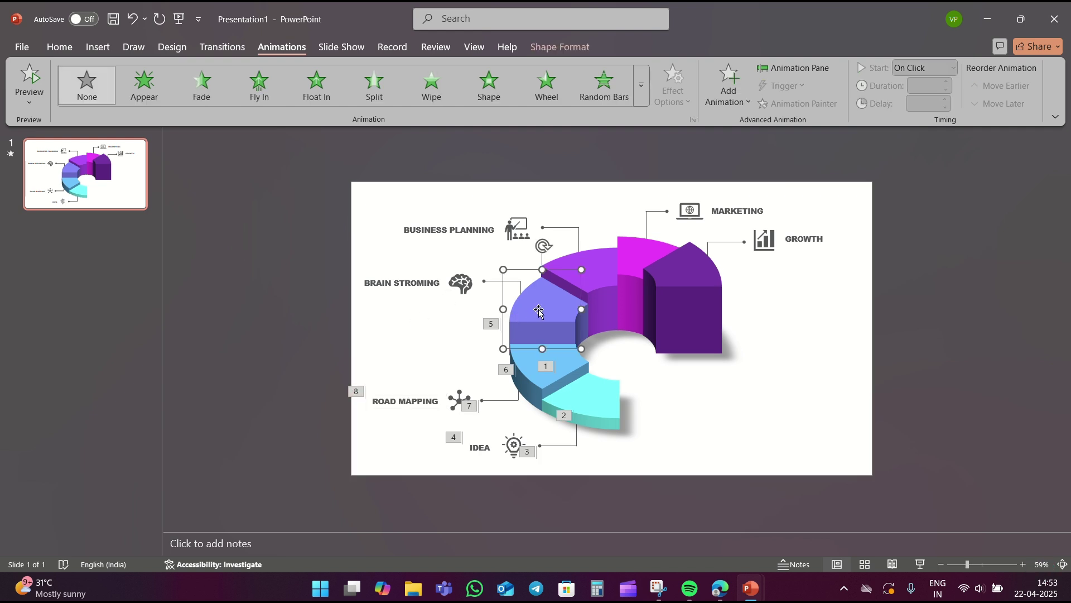
{"action": "left_click", "coordinate": [440, 86]}
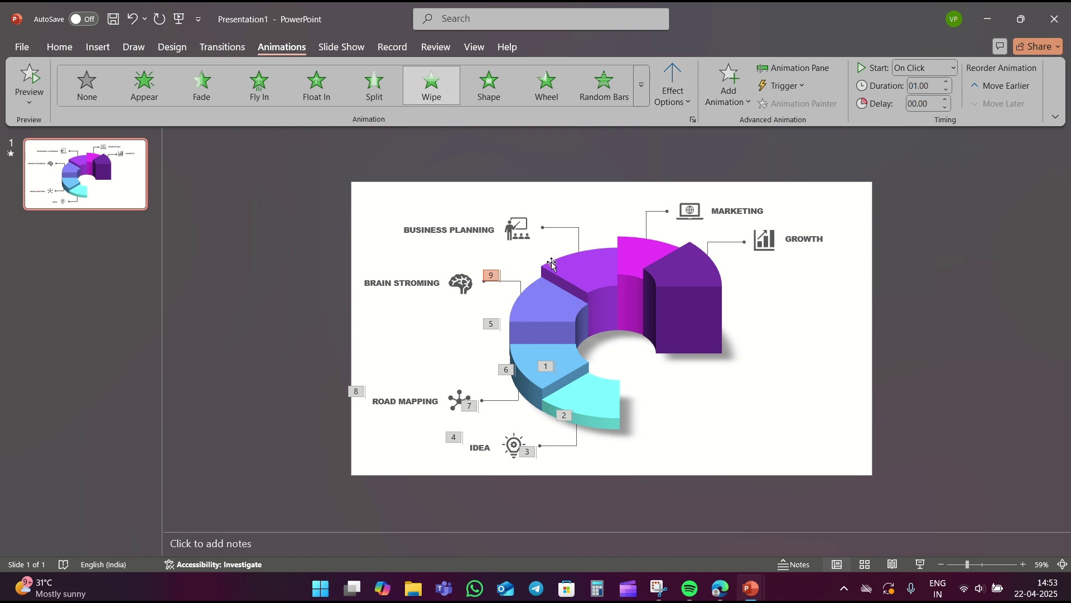
{"action": "left_click", "coordinate": [521, 288]}
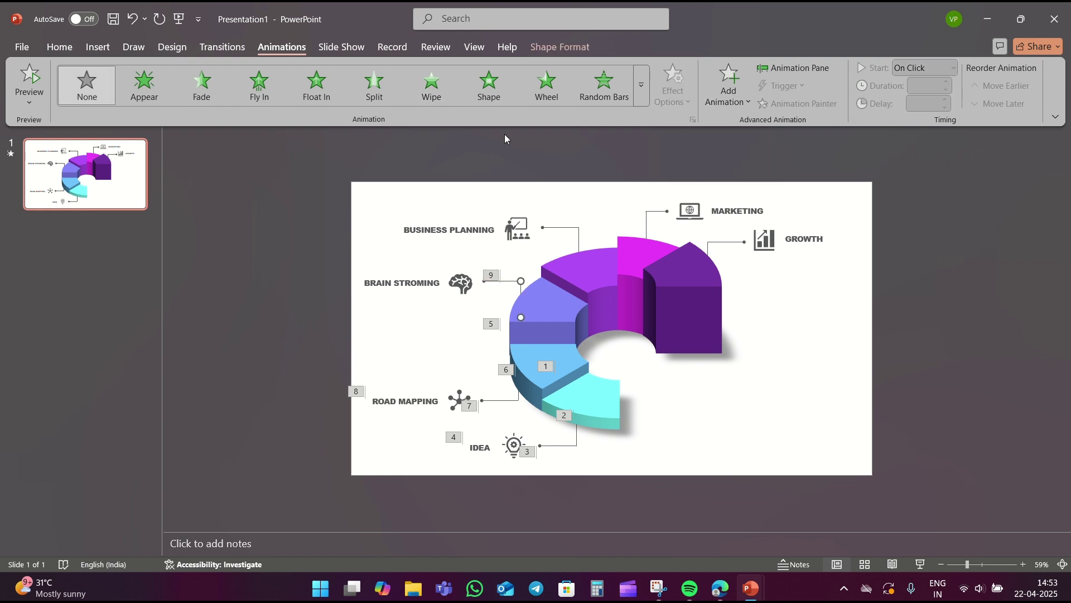
{"action": "left_click", "coordinate": [437, 78]}
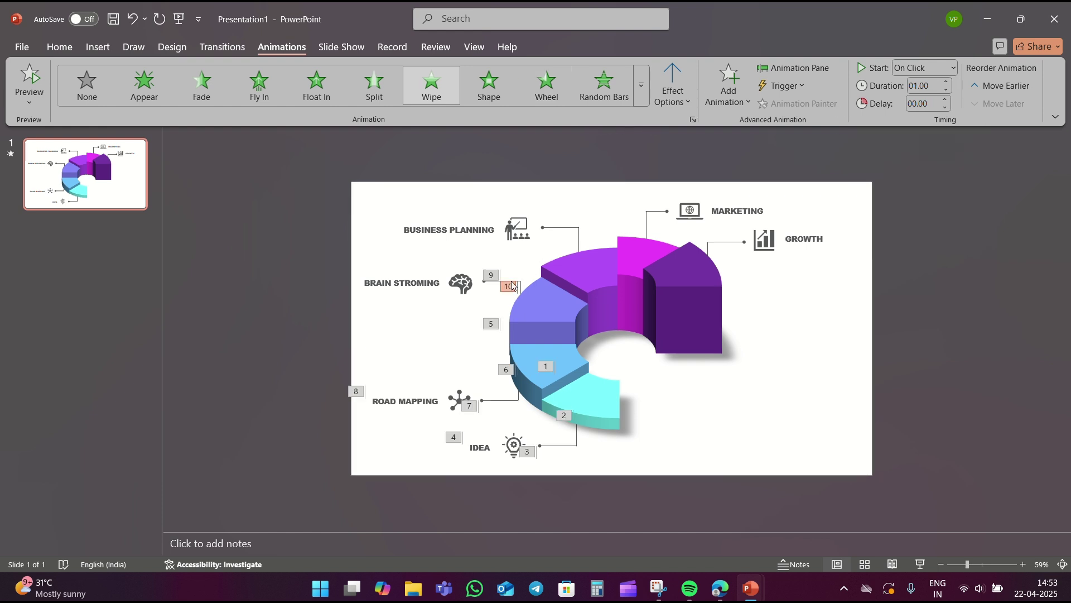
Make the BRAIN STROMING connector wipe in from the right with a longer duration.
{"action": "left_click", "coordinate": [493, 287]}
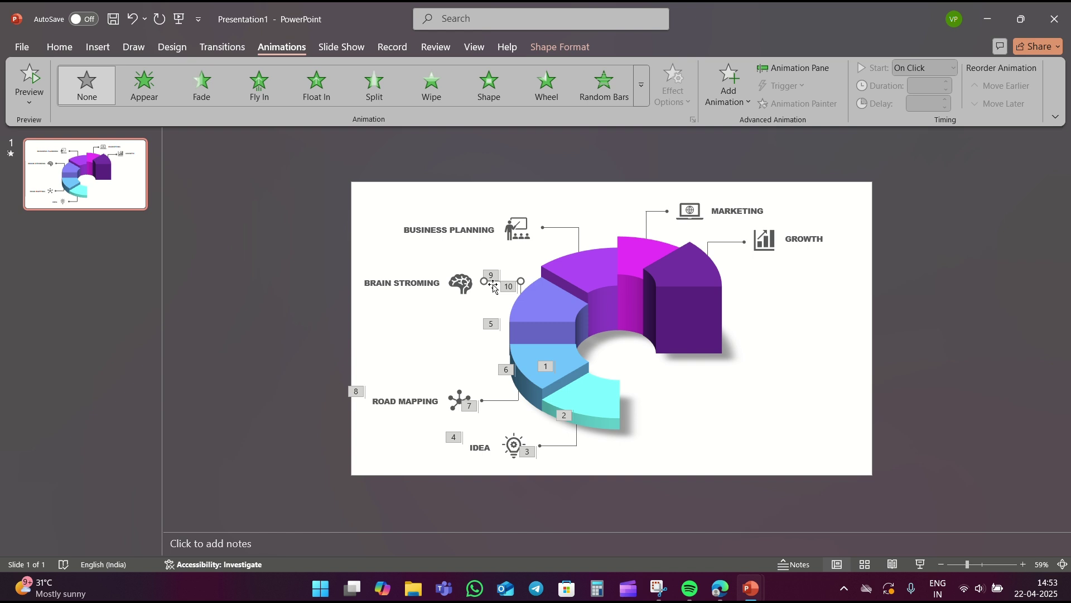
{"action": "left_click", "coordinate": [437, 99]}
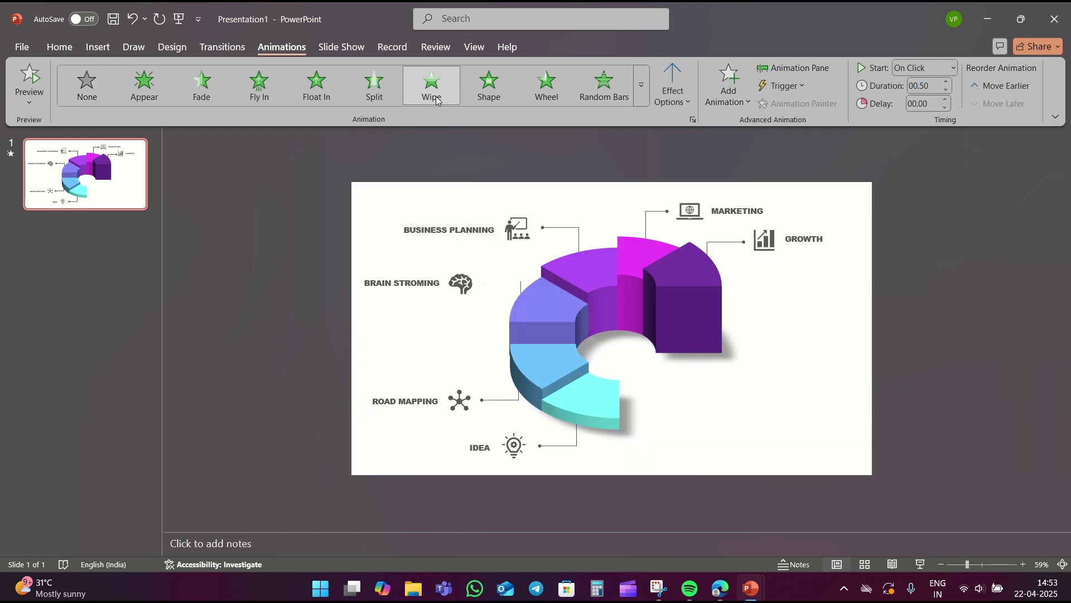
{"action": "left_click", "coordinate": [681, 89]}
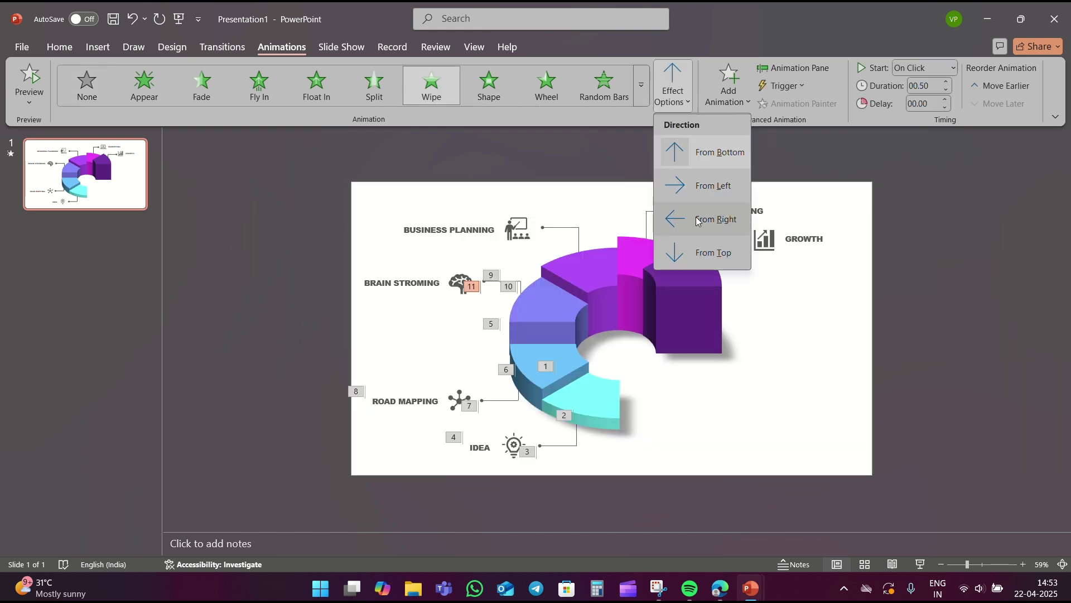
{"action": "left_click", "coordinate": [696, 218]}
{"action": "left_click", "coordinate": [947, 82]}
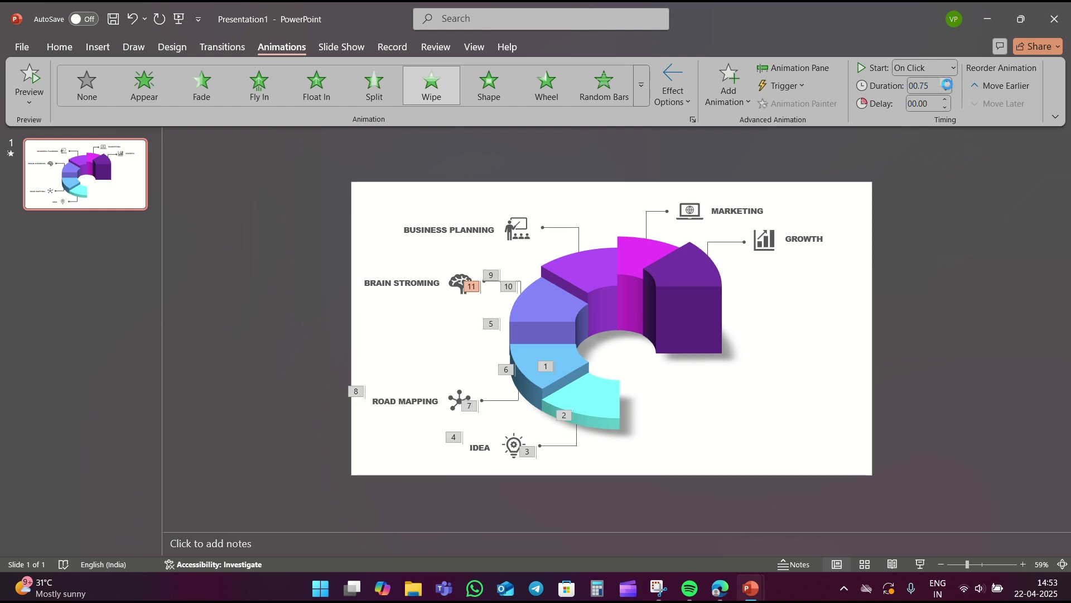
{"action": "left_click", "coordinate": [947, 82]}
Give the BRAIN STROMING label and icon a Fade entrance.
{"action": "left_click", "coordinate": [425, 281]}
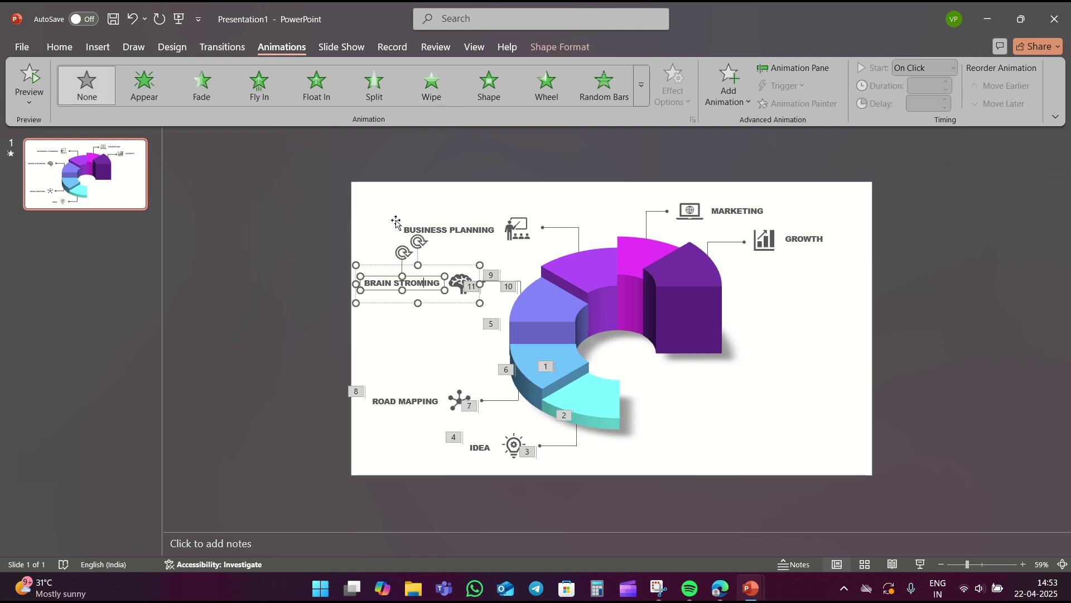
{"action": "left_click", "coordinate": [193, 86]}
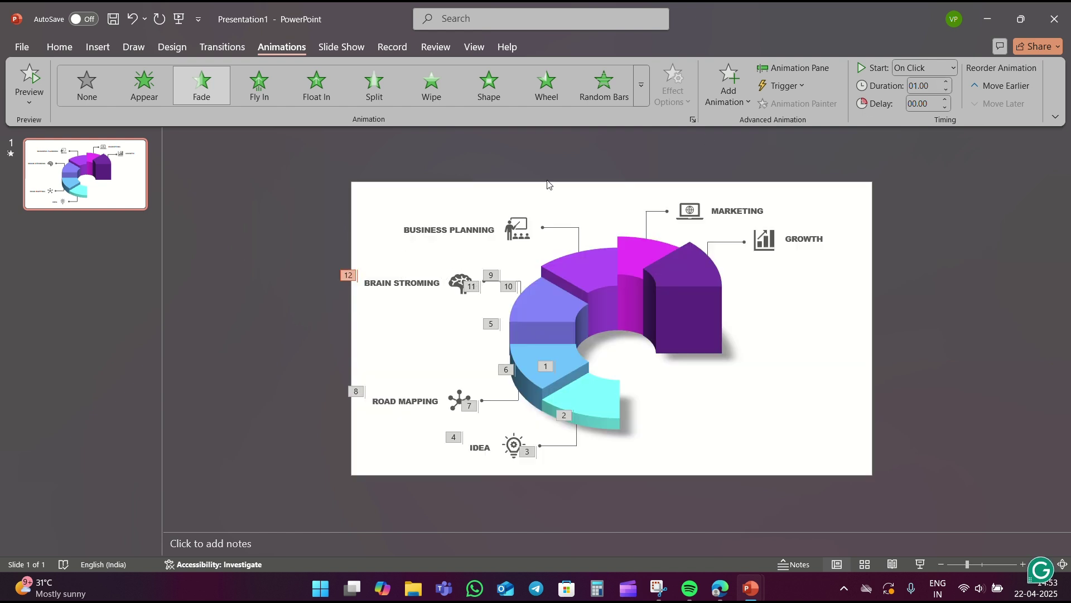
{"action": "left_click", "coordinate": [580, 273]}
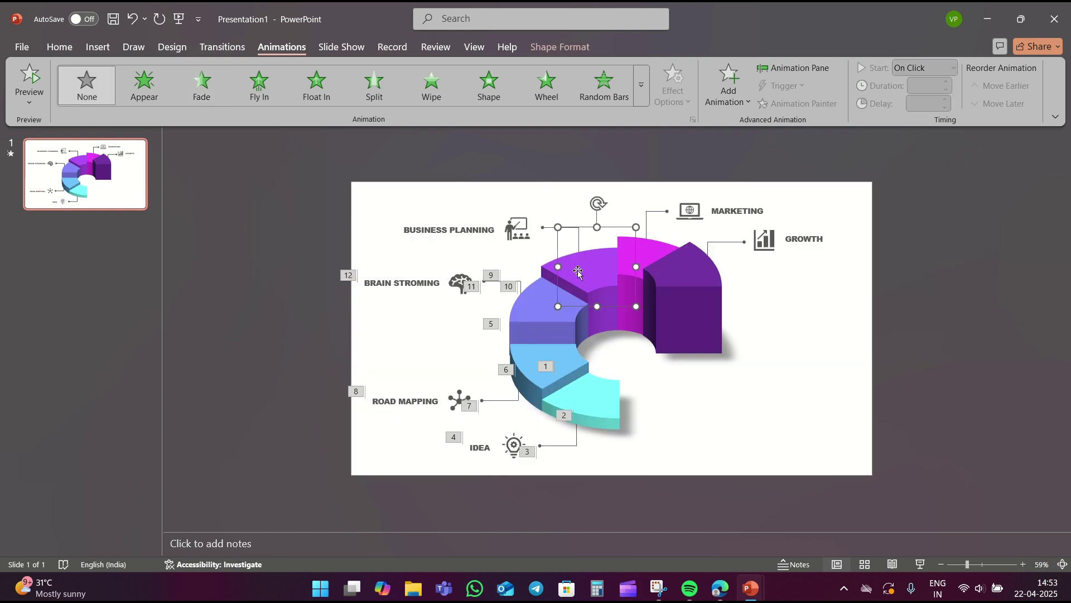
Make the purple top ring segment wipe in from the left.
{"action": "left_click", "coordinate": [428, 81]}
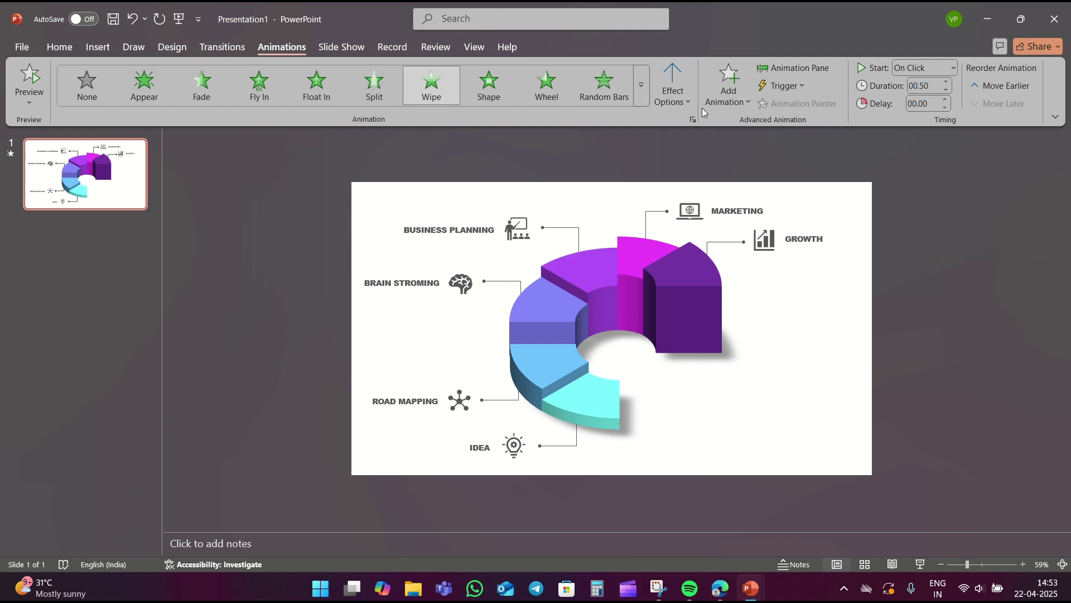
{"action": "left_click", "coordinate": [684, 96]}
{"action": "left_click", "coordinate": [688, 185]}
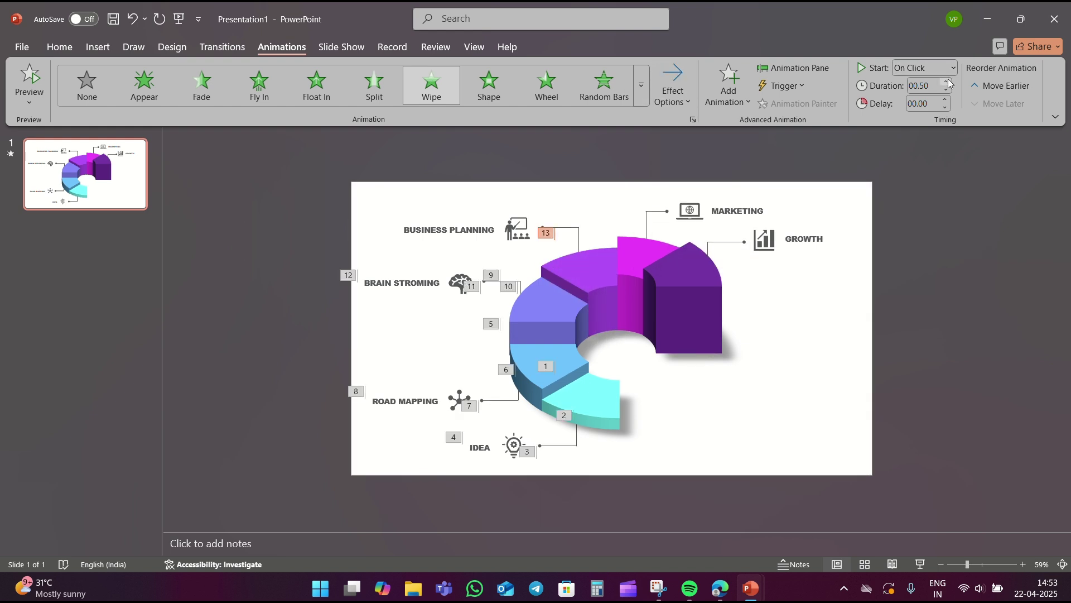
Wipe in both BUSINESS PLANNING connectors, the second one from the right.
{"action": "left_click", "coordinate": [580, 241]}
{"action": "left_click", "coordinate": [452, 93]}
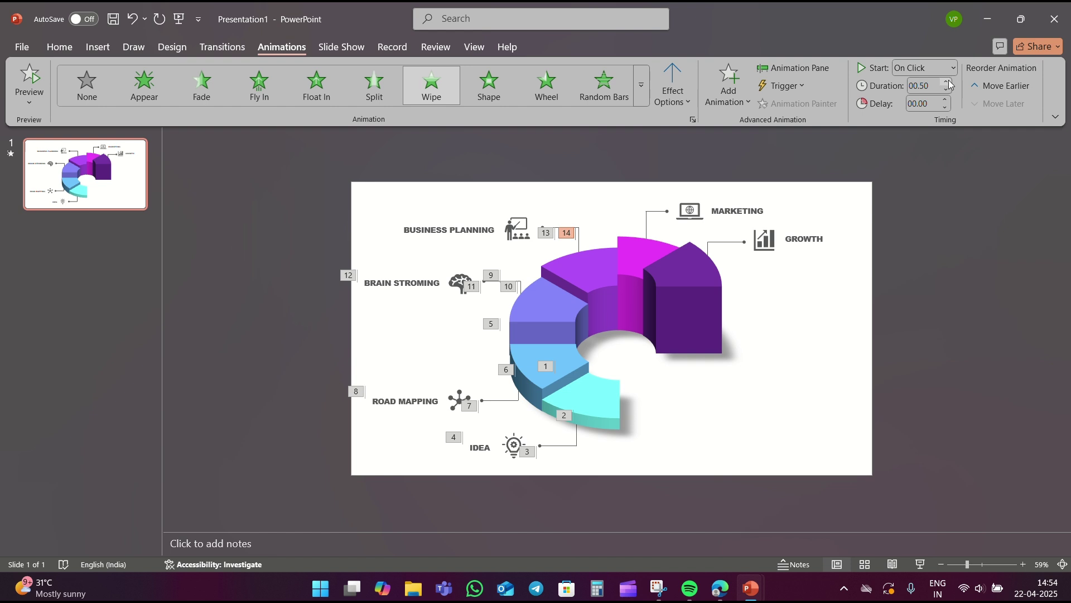
{"action": "left_click", "coordinate": [560, 226]}
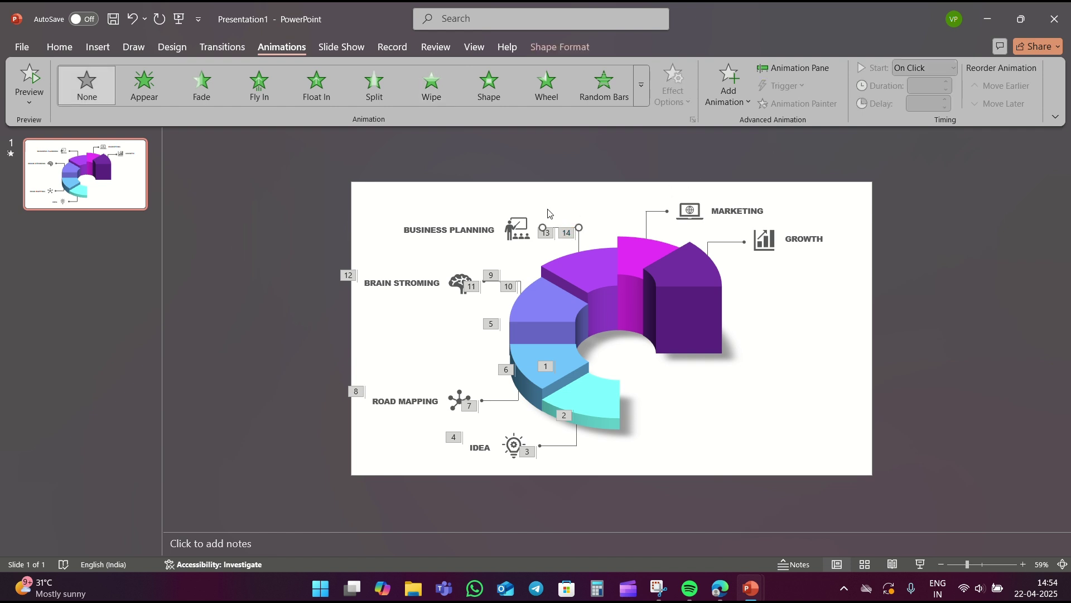
{"action": "left_click", "coordinate": [441, 84]}
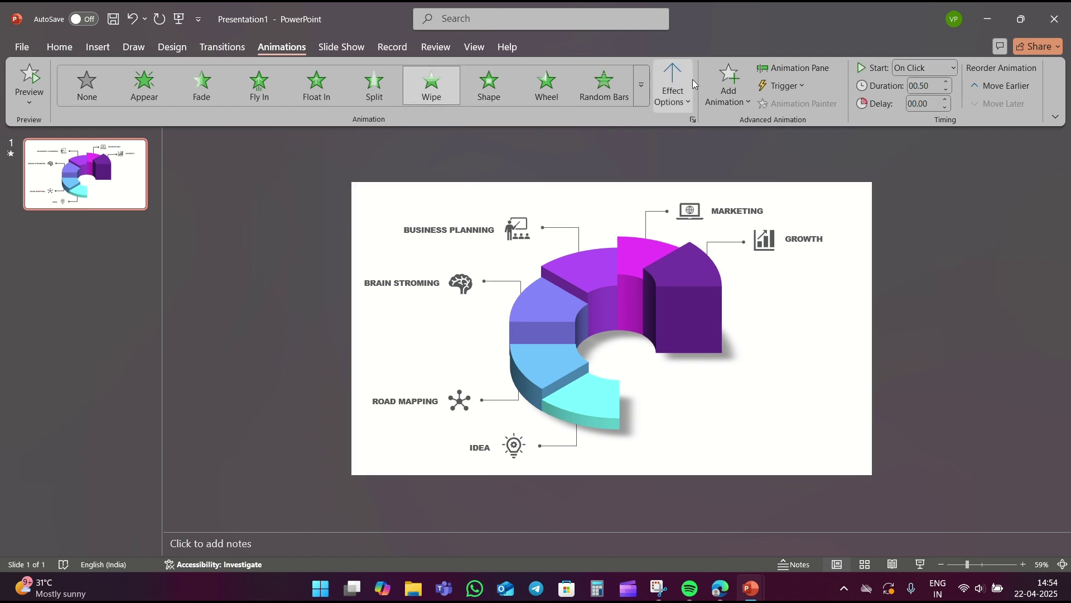
{"action": "left_click", "coordinate": [692, 79]}
{"action": "left_click", "coordinate": [695, 212]}
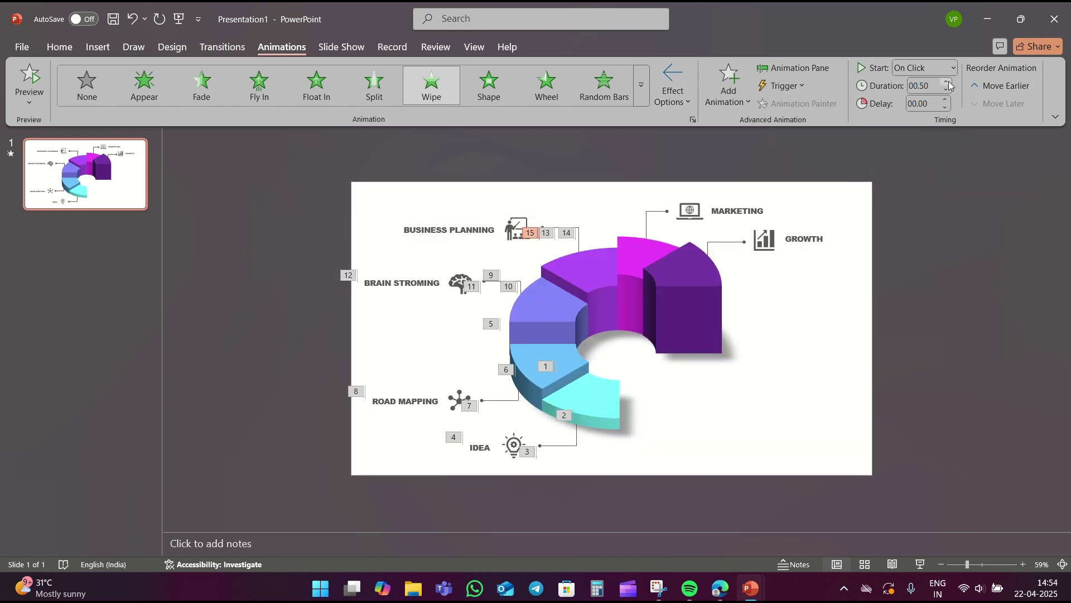
Fade in the BUSINESS PLANNING label and icon over one second.
{"action": "left_click", "coordinate": [516, 229]}
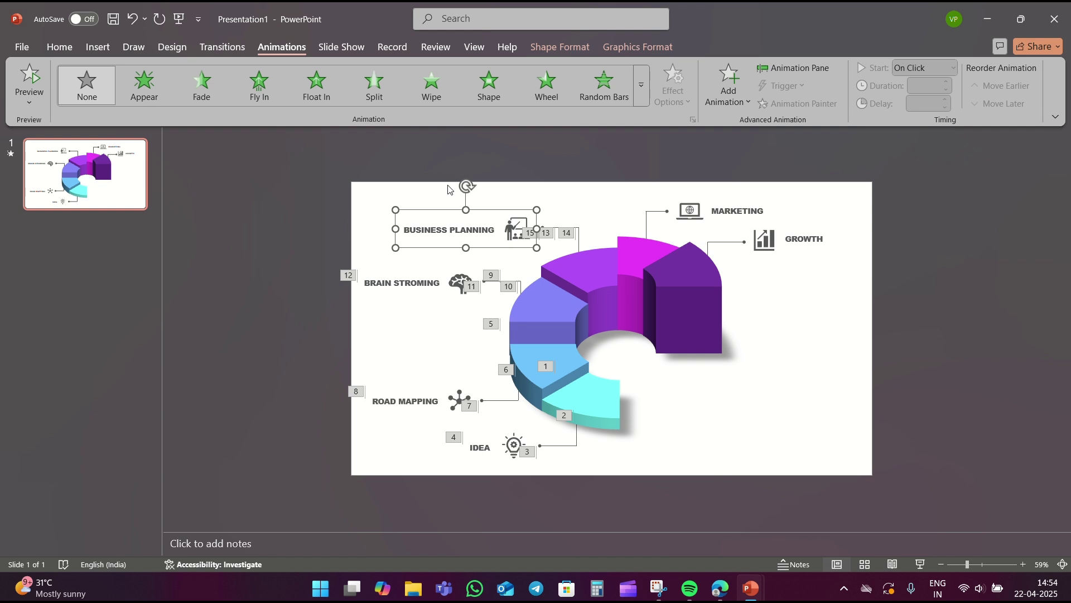
{"action": "left_click", "coordinate": [195, 84]}
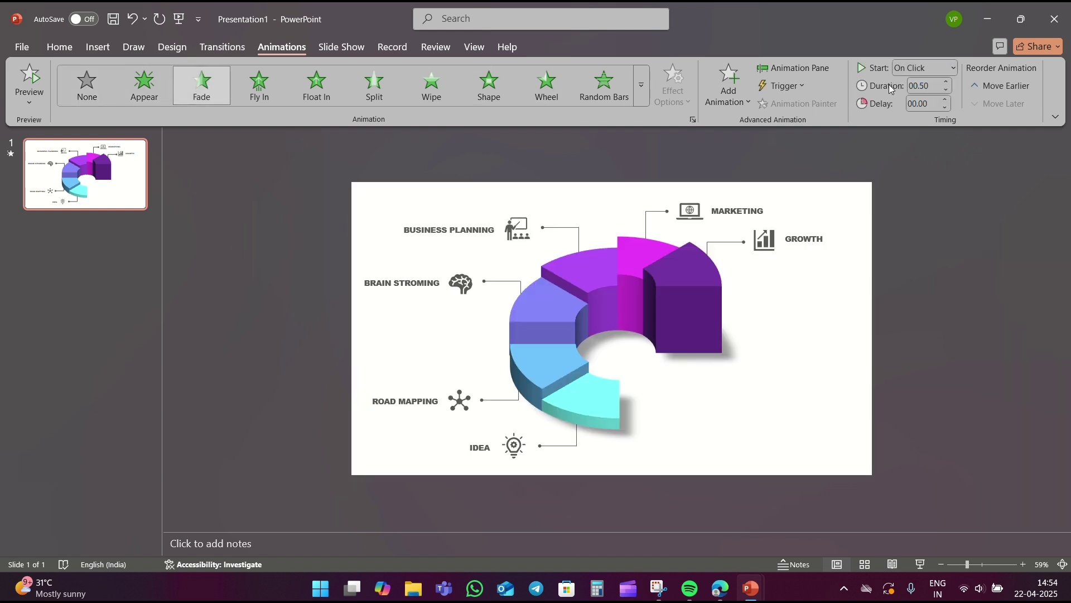
{"action": "left_click", "coordinate": [945, 82]}
{"action": "left_click", "coordinate": [945, 83]}
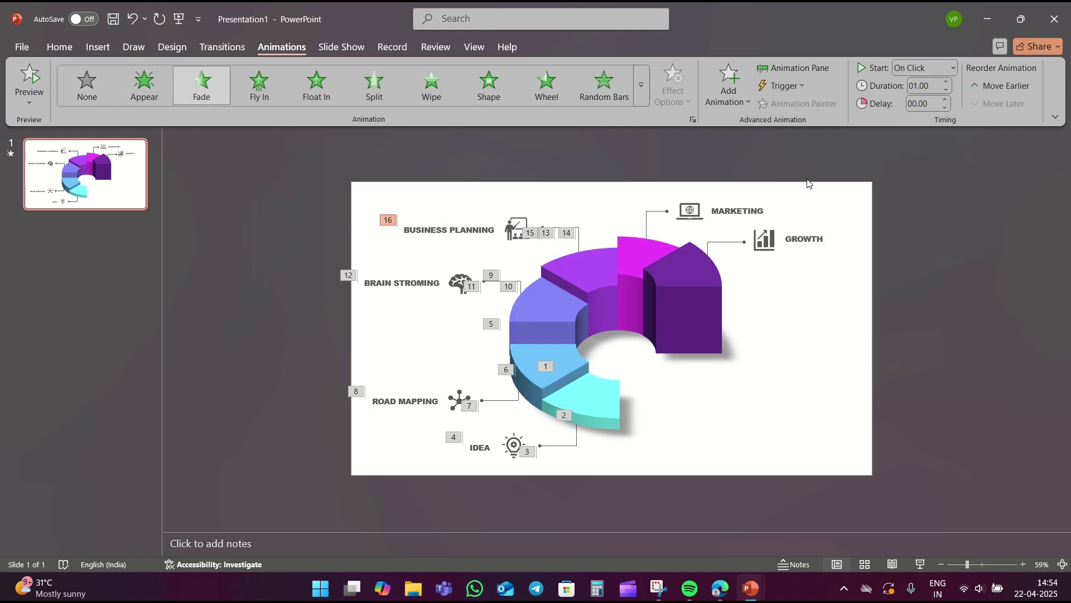
{"action": "left_click", "coordinate": [632, 253]}
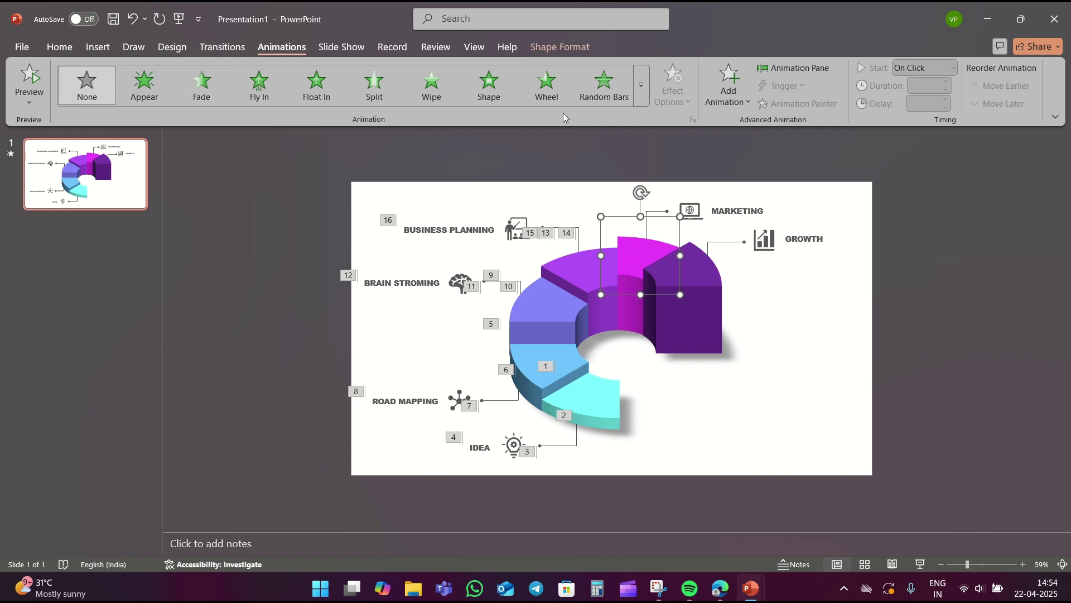
Make the pink doughnut piece wipe in from the left.
{"action": "left_click", "coordinate": [441, 93]}
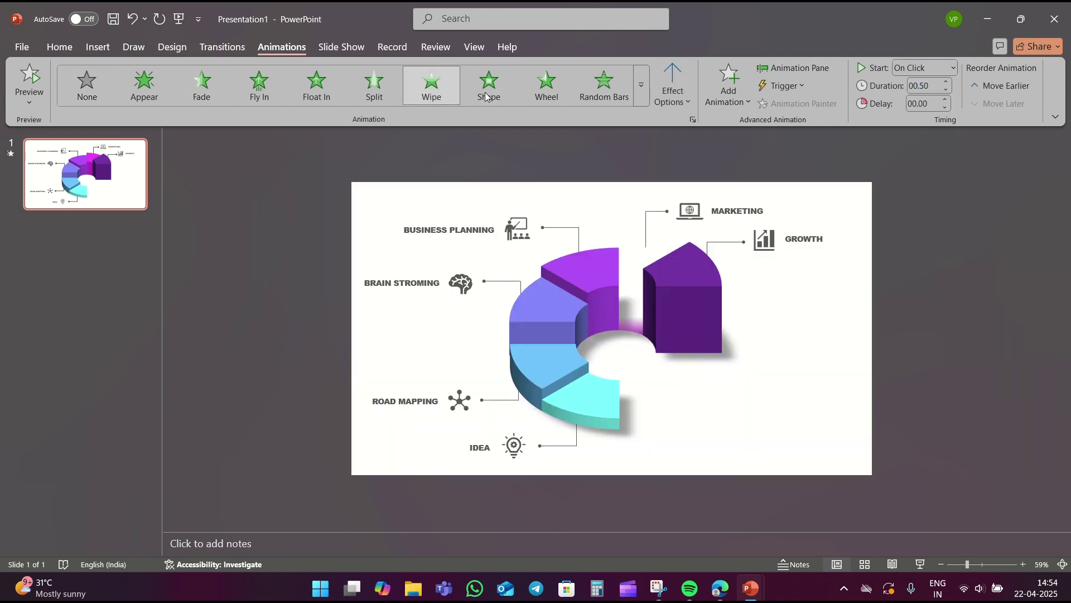
{"action": "left_click", "coordinate": [685, 89]}
{"action": "left_click", "coordinate": [688, 184]}
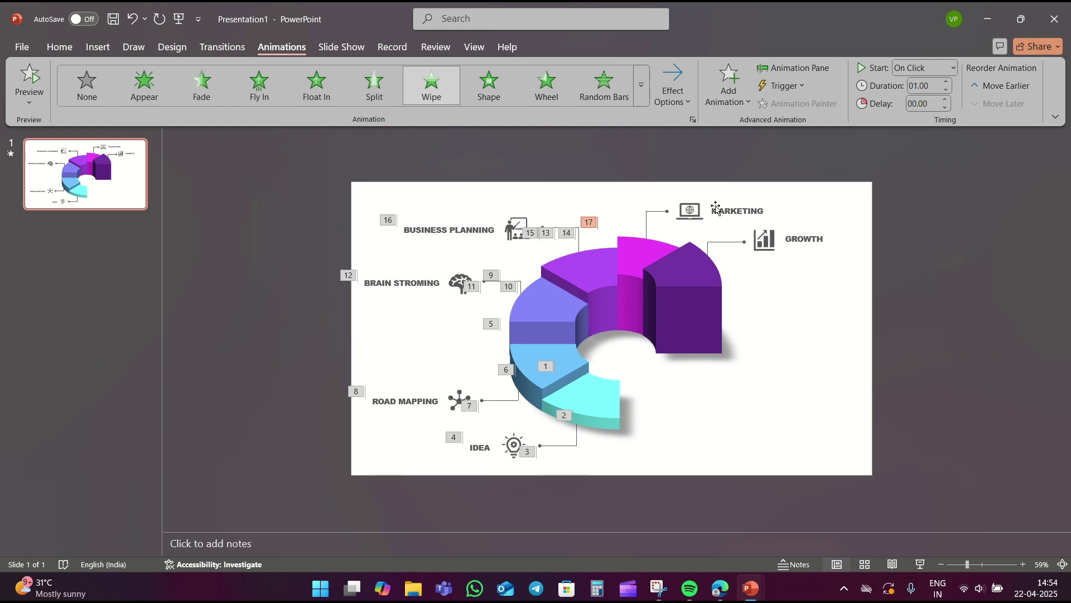
Wipe in both MARKETING connectors, the short one from the left.
{"action": "left_click", "coordinate": [647, 227]}
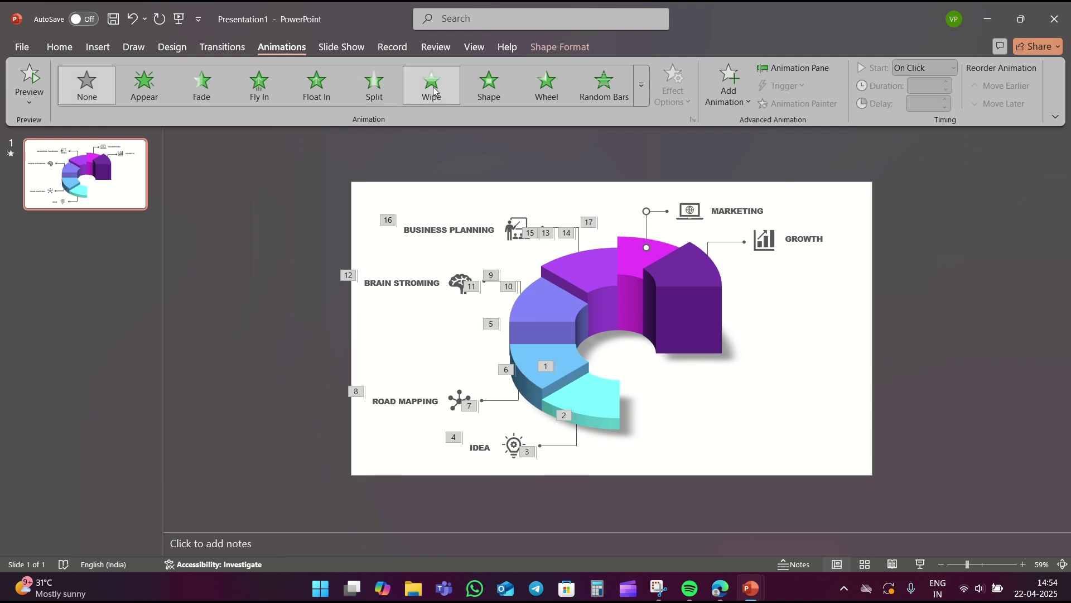
{"action": "left_click", "coordinate": [433, 86]}
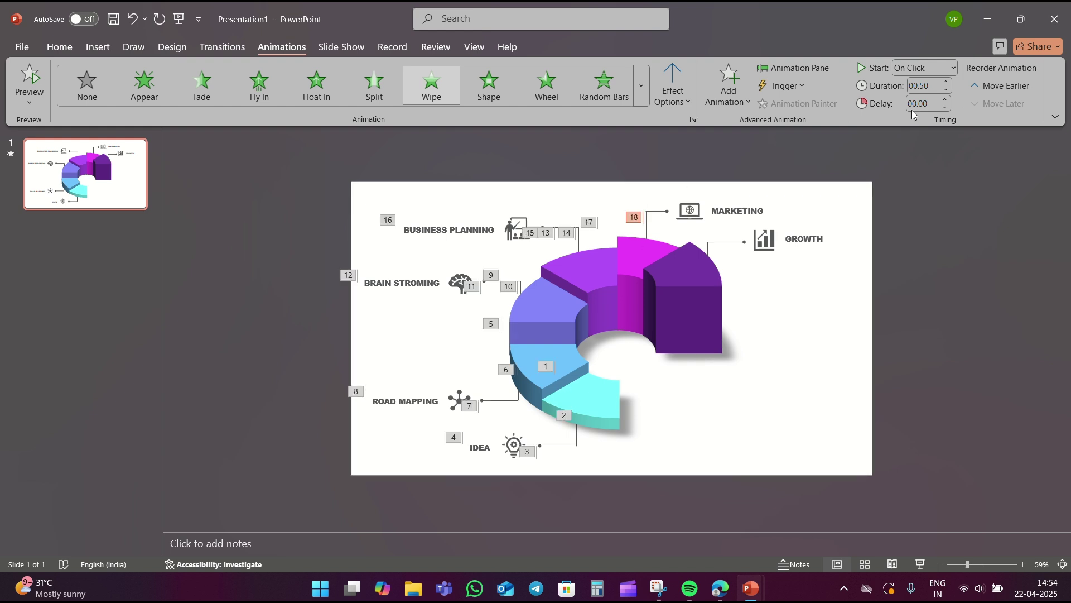
{"action": "left_click", "coordinate": [663, 211]}
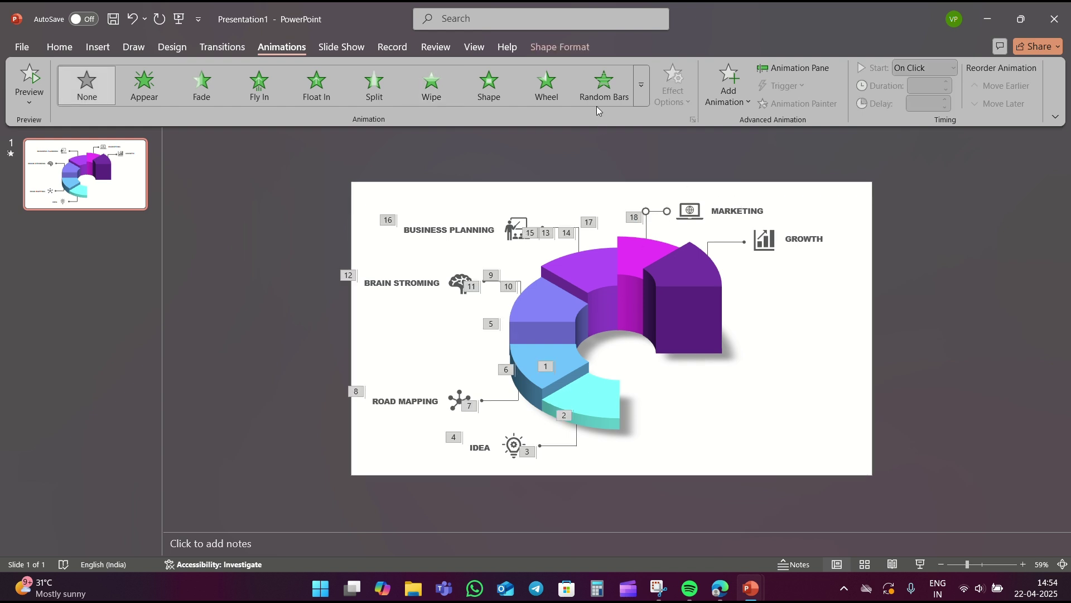
{"action": "left_click", "coordinate": [432, 88]}
{"action": "left_click", "coordinate": [675, 94]}
{"action": "left_click", "coordinate": [692, 181]}
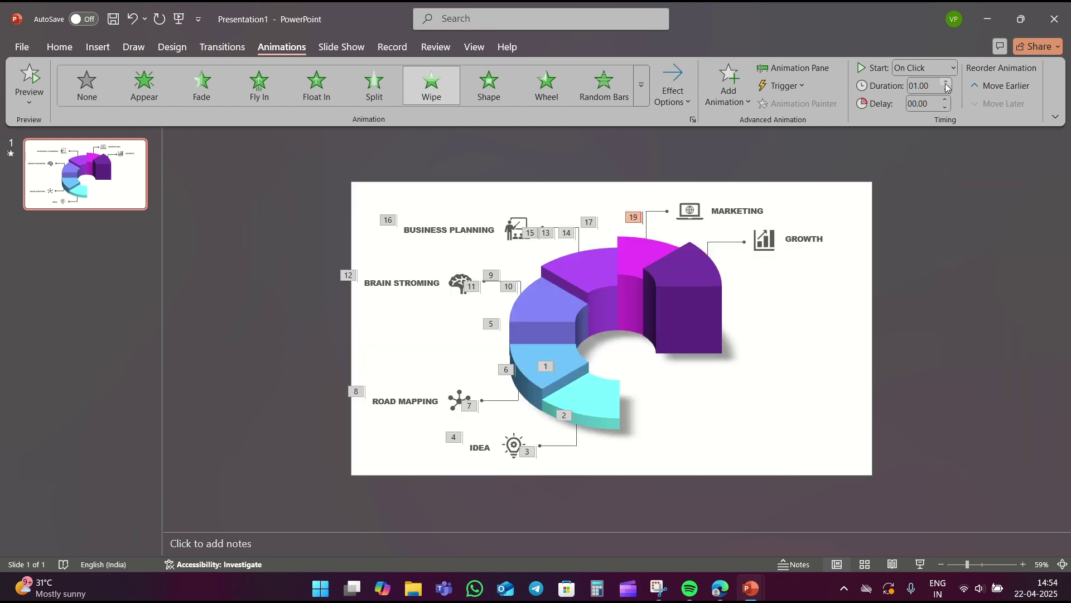
Fade in the MARKETING icon and label over one second.
{"action": "left_click", "coordinate": [717, 211]}
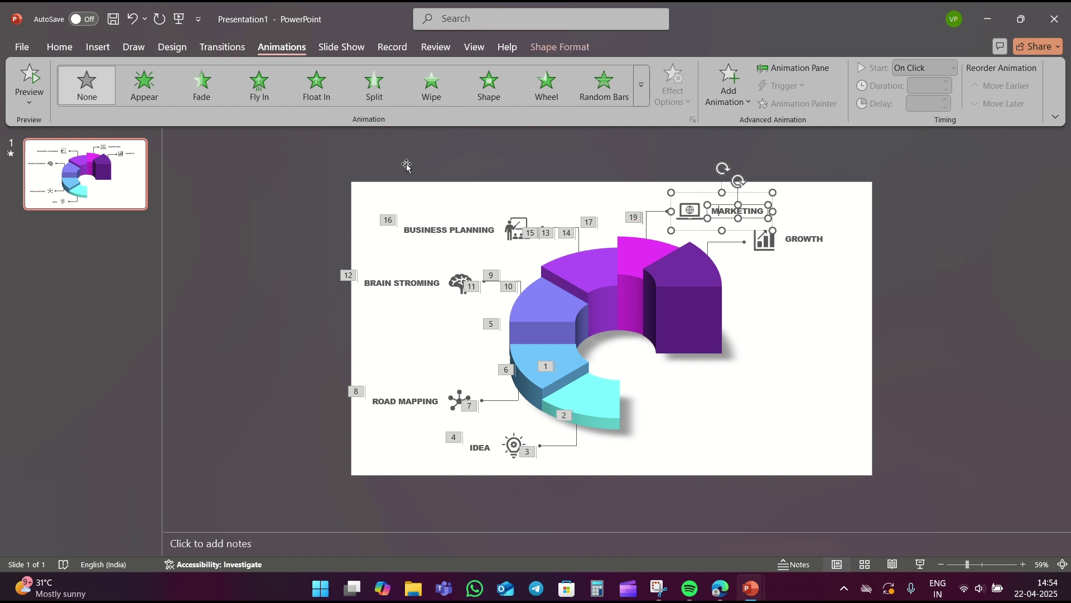
{"action": "left_click", "coordinate": [202, 84]}
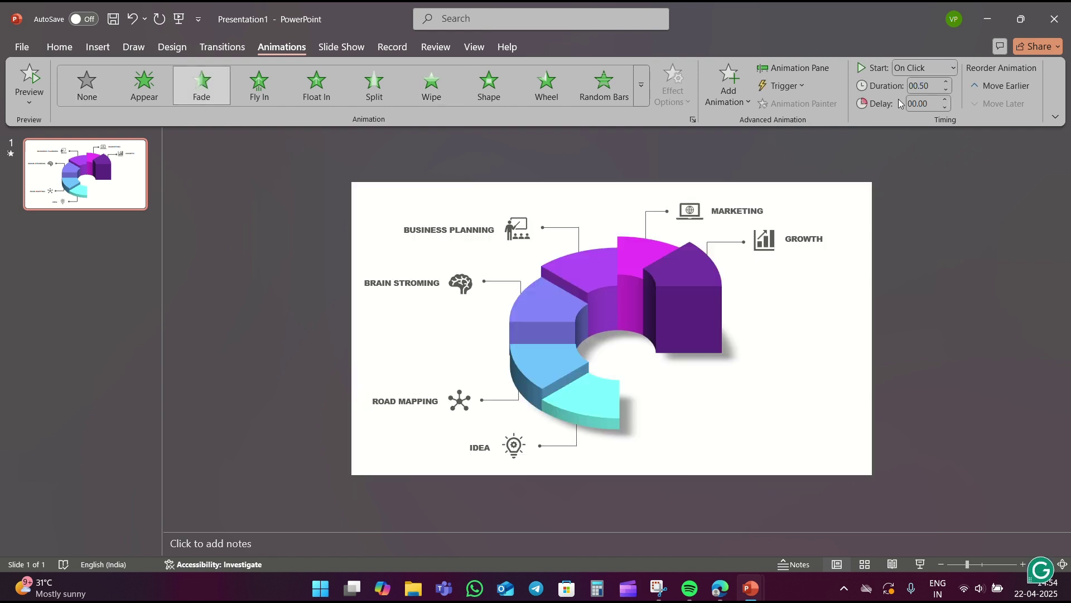
{"action": "left_click", "coordinate": [946, 82]}
{"action": "left_click", "coordinate": [946, 82]}
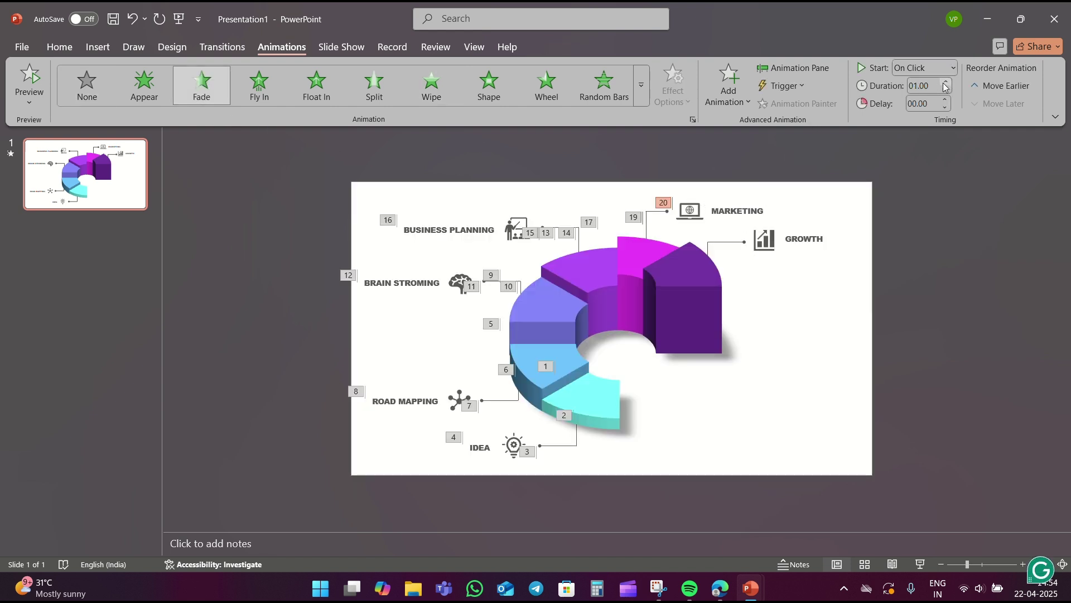
{"action": "left_click", "coordinate": [692, 311]}
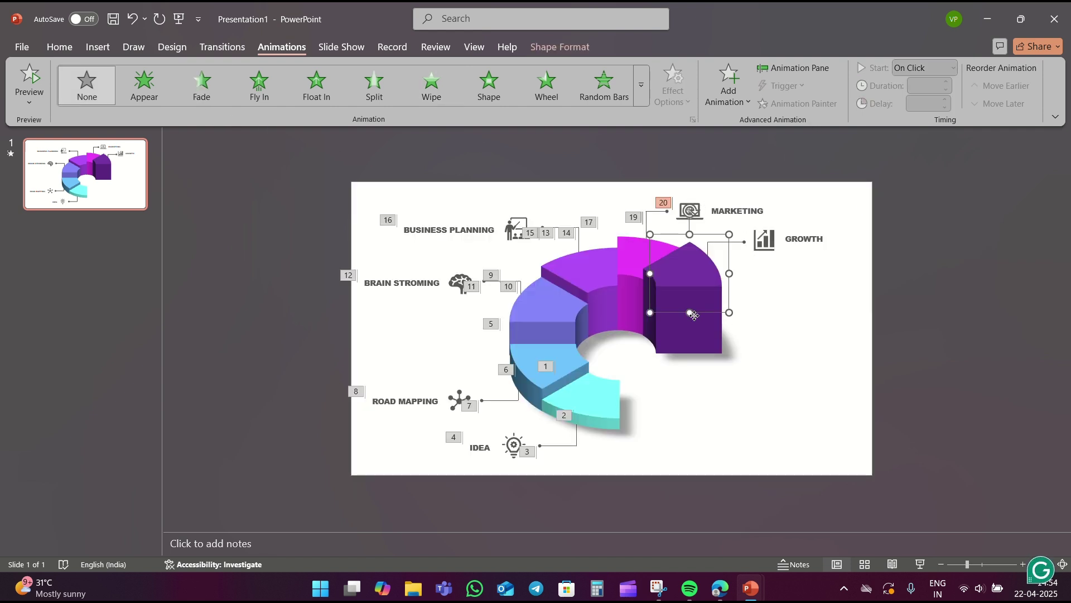
Wipe in the purple block, then its adjacent connector over one second.
{"action": "left_click", "coordinate": [440, 86]}
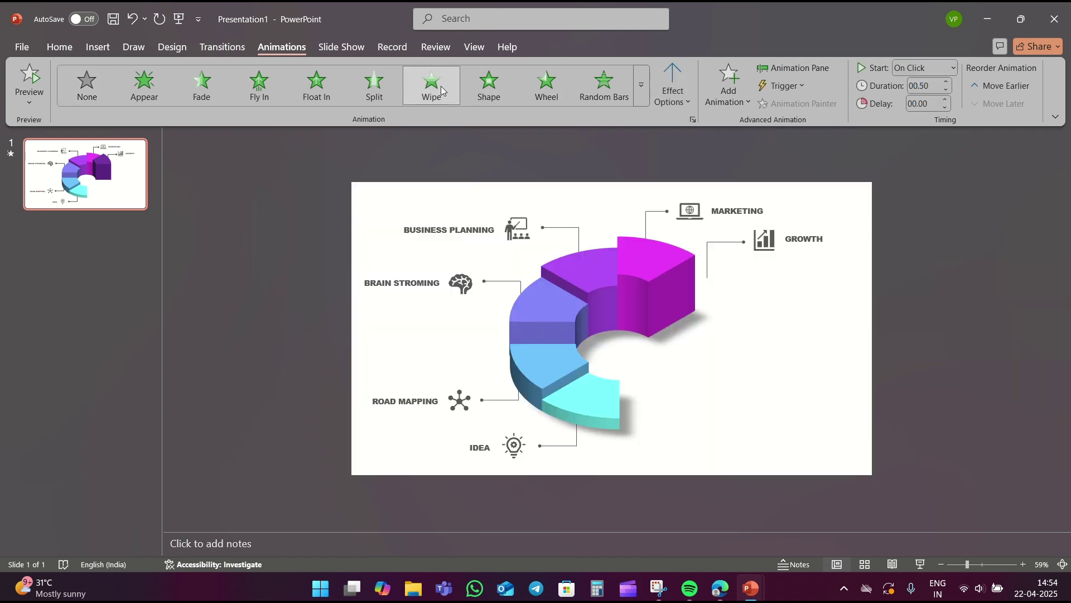
{"action": "left_click", "coordinate": [673, 88]}
{"action": "left_click", "coordinate": [694, 254]}
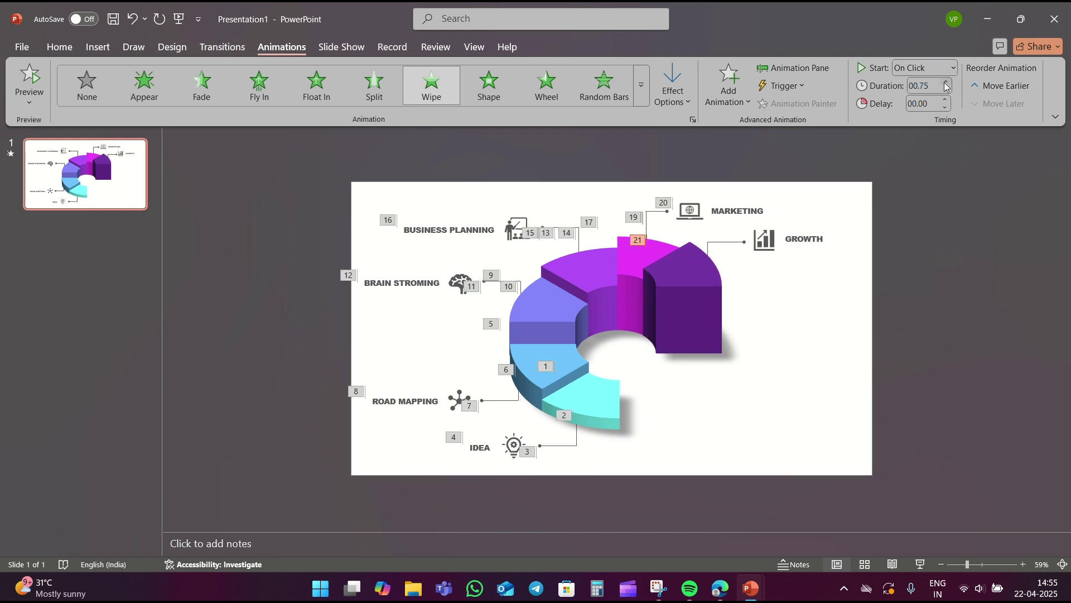
{"action": "left_click", "coordinate": [709, 250]}
{"action": "left_click", "coordinate": [432, 84]}
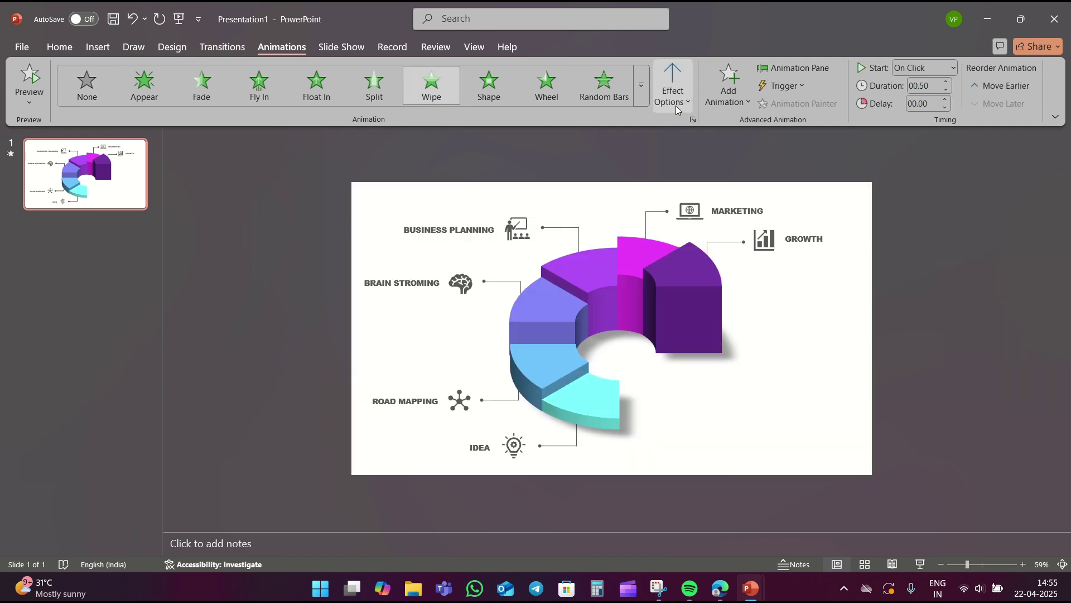
{"action": "left_click", "coordinate": [947, 82]}
{"action": "left_click", "coordinate": [946, 81]}
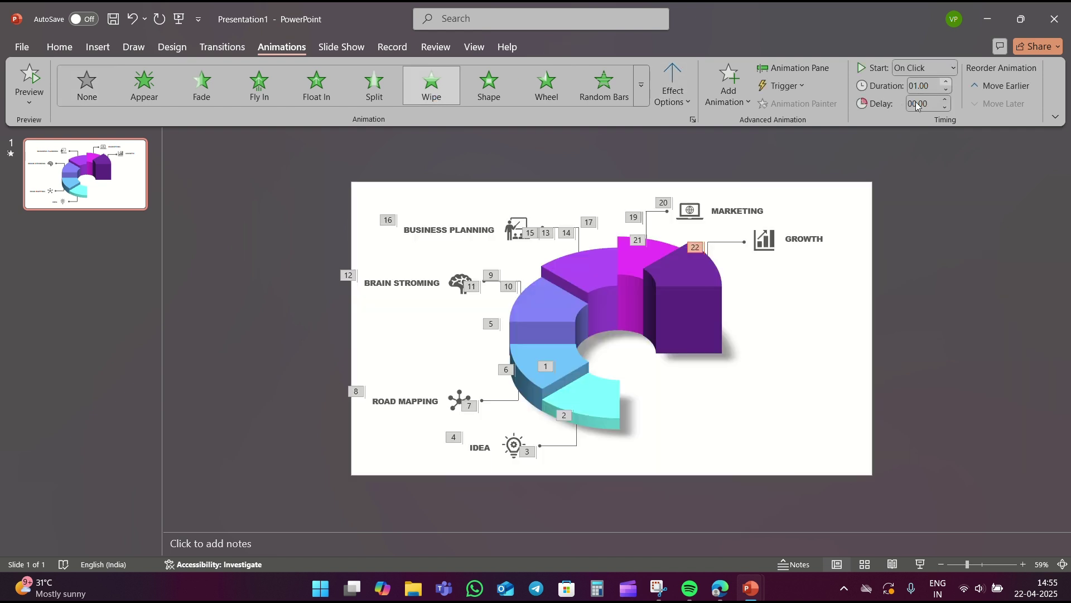
Make the short GROWTH connector wipe in from the left over 0.75 seconds.
{"action": "left_click", "coordinate": [744, 242]}
{"action": "left_click", "coordinate": [432, 84]}
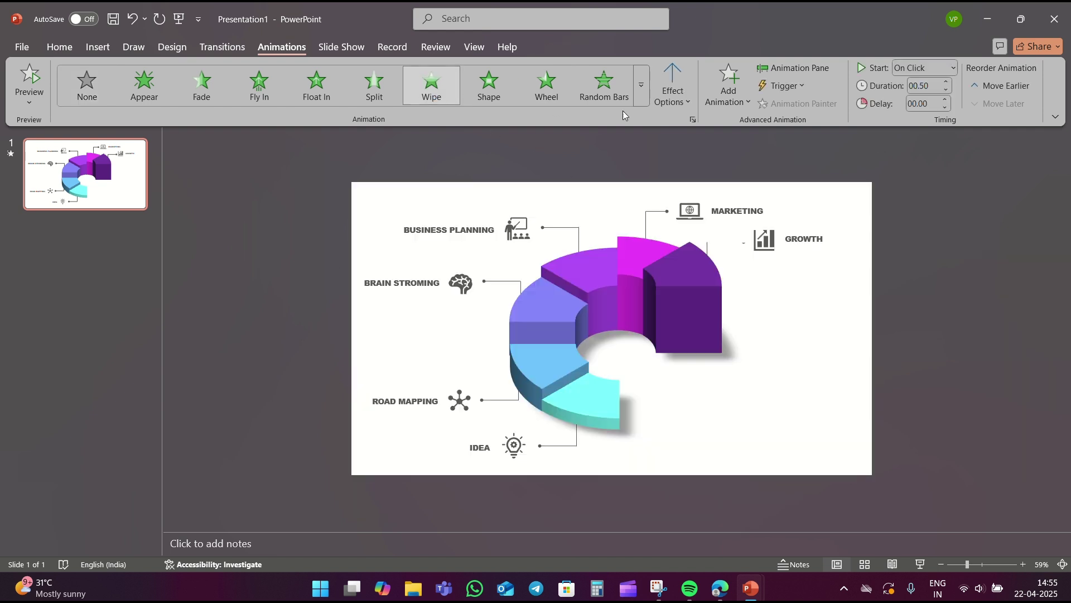
{"action": "left_click", "coordinate": [689, 100]}
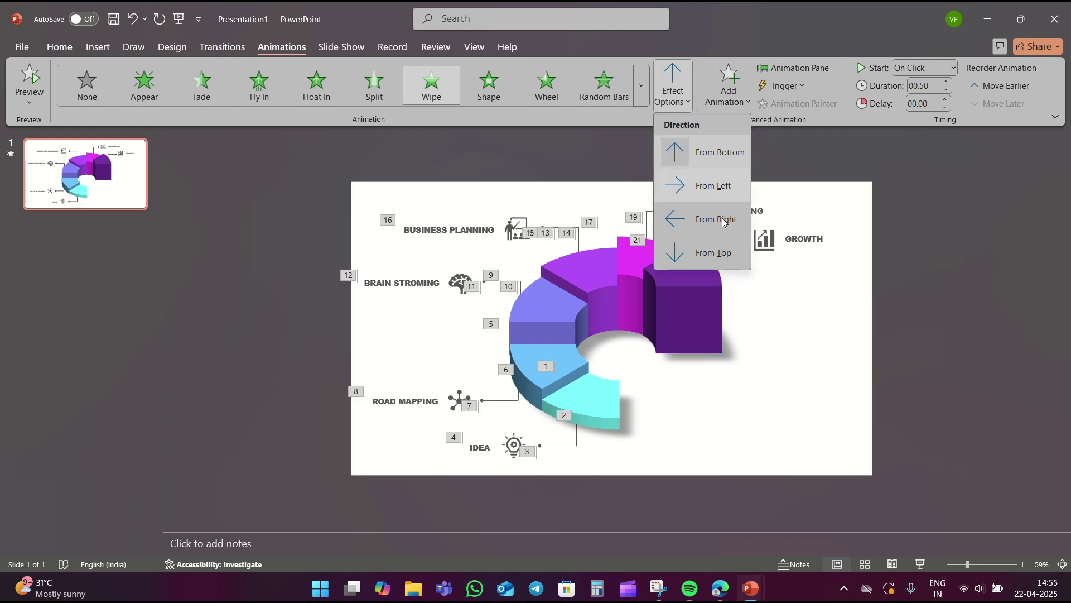
{"action": "left_click", "coordinate": [713, 190]}
{"action": "left_click", "coordinate": [947, 82]}
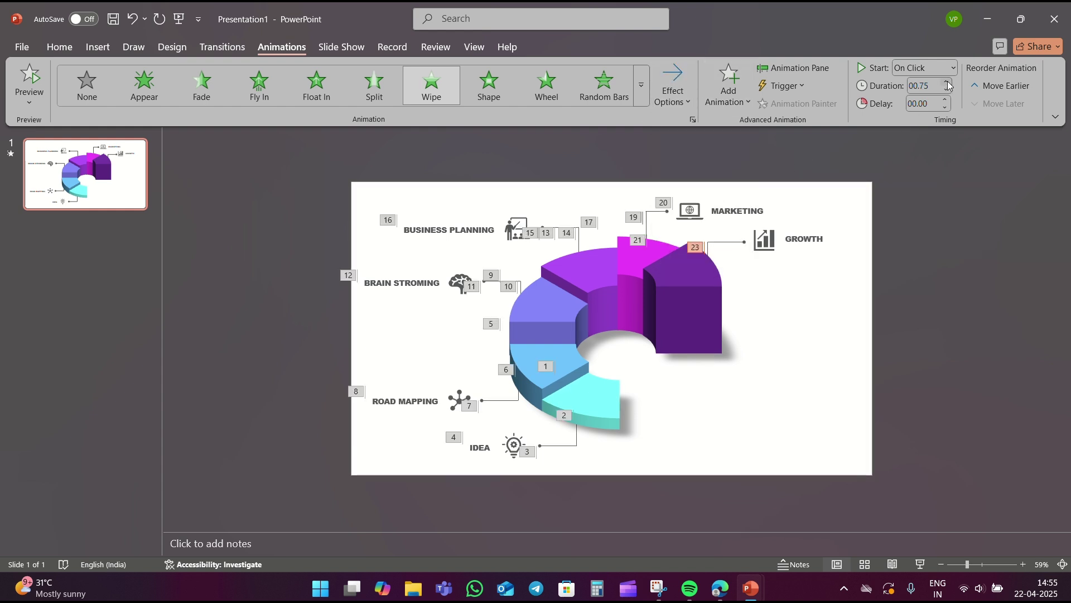
Fade in the GROWTH icon and label over one second.
{"action": "left_click", "coordinate": [809, 244]}
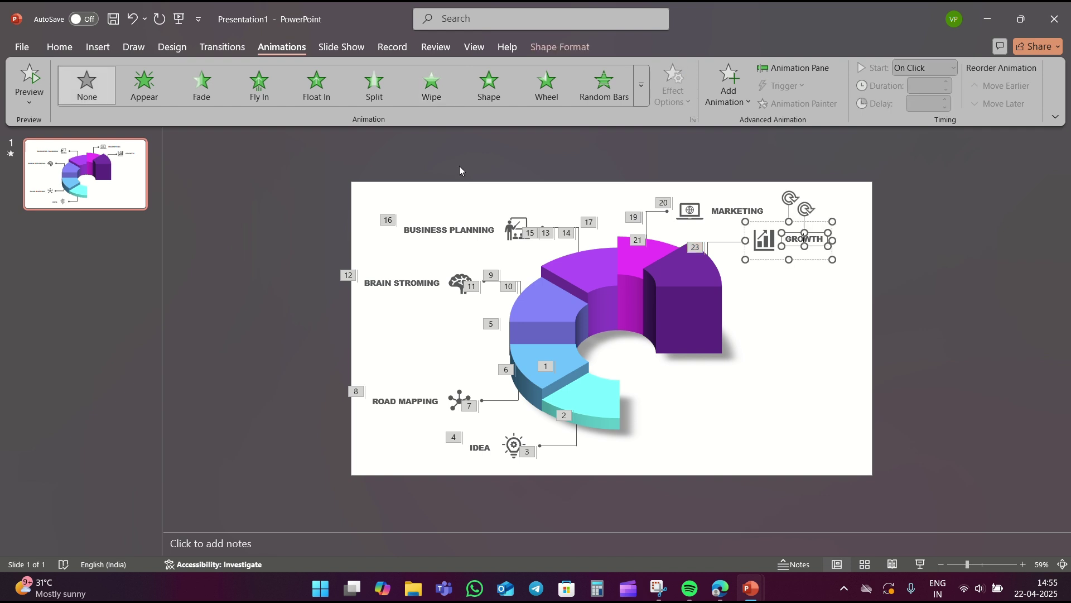
{"action": "left_click", "coordinate": [201, 84]}
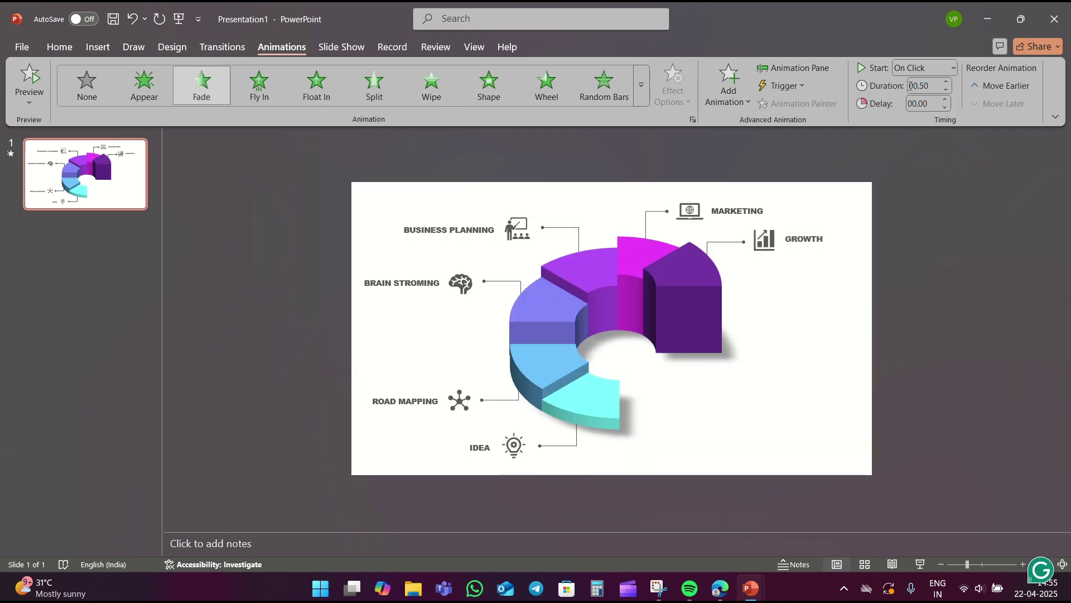
{"action": "left_click", "coordinate": [946, 82]}
{"action": "left_click", "coordinate": [946, 82]}
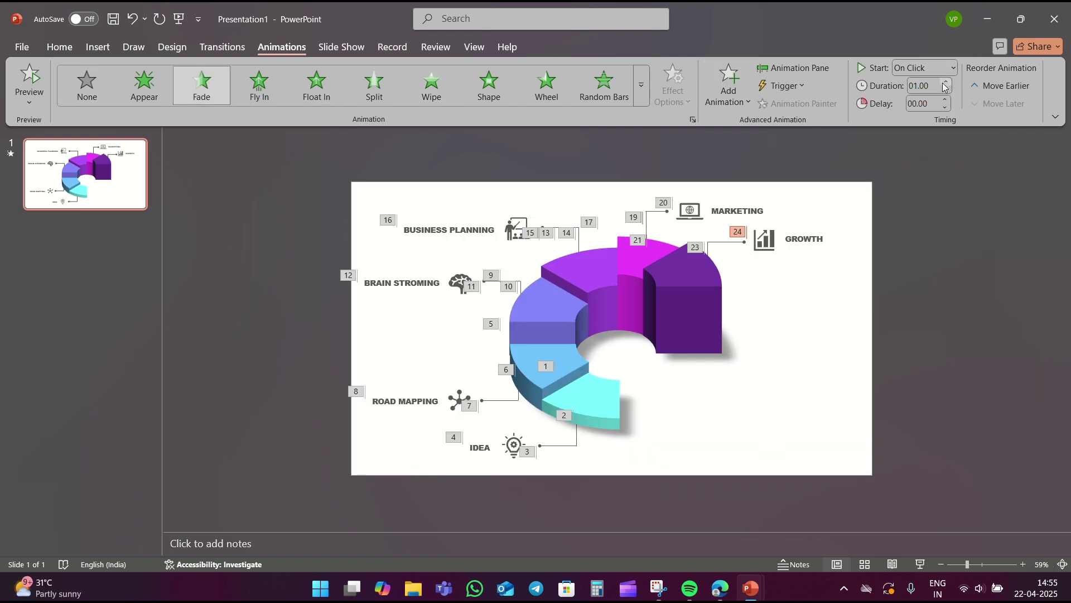
{"action": "left_click", "coordinate": [768, 413]}
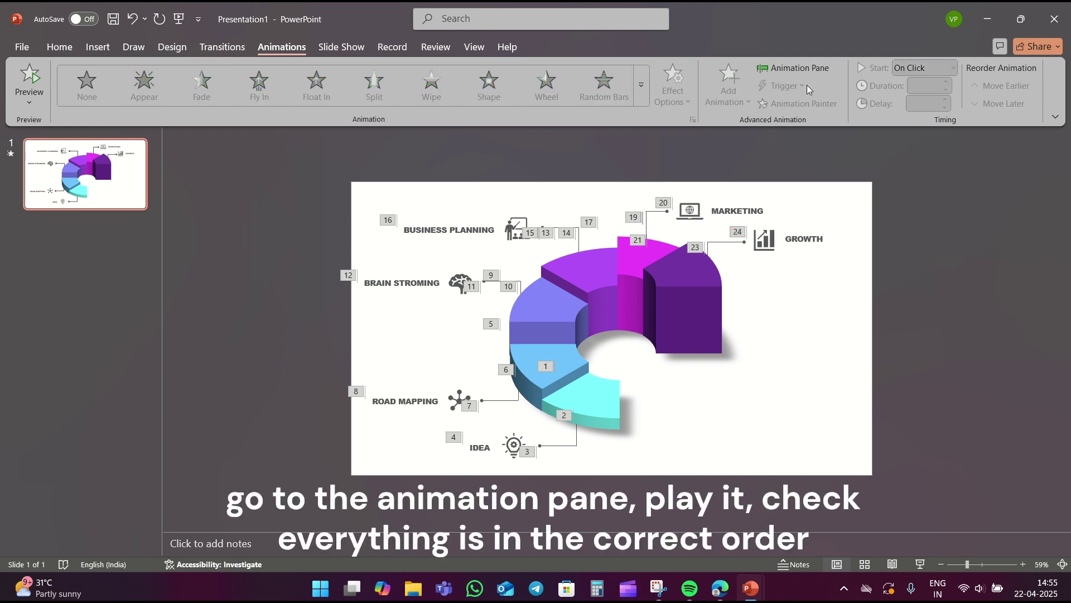
Show the Animation Pane and play all 24 animations to verify their order.
{"action": "left_click", "coordinate": [811, 70]}
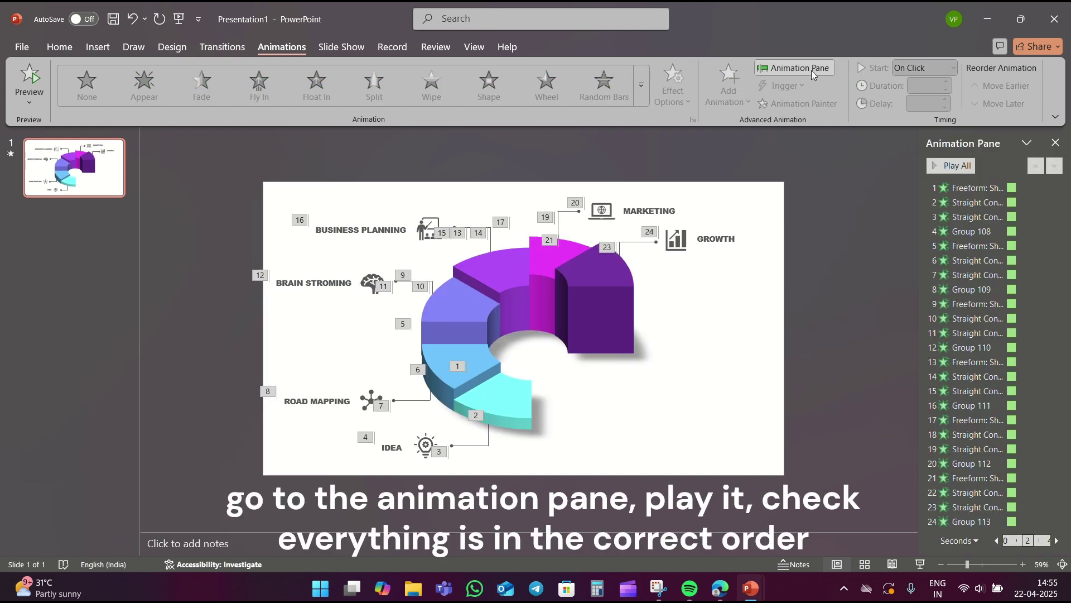
{"action": "left_click", "coordinate": [951, 166]}
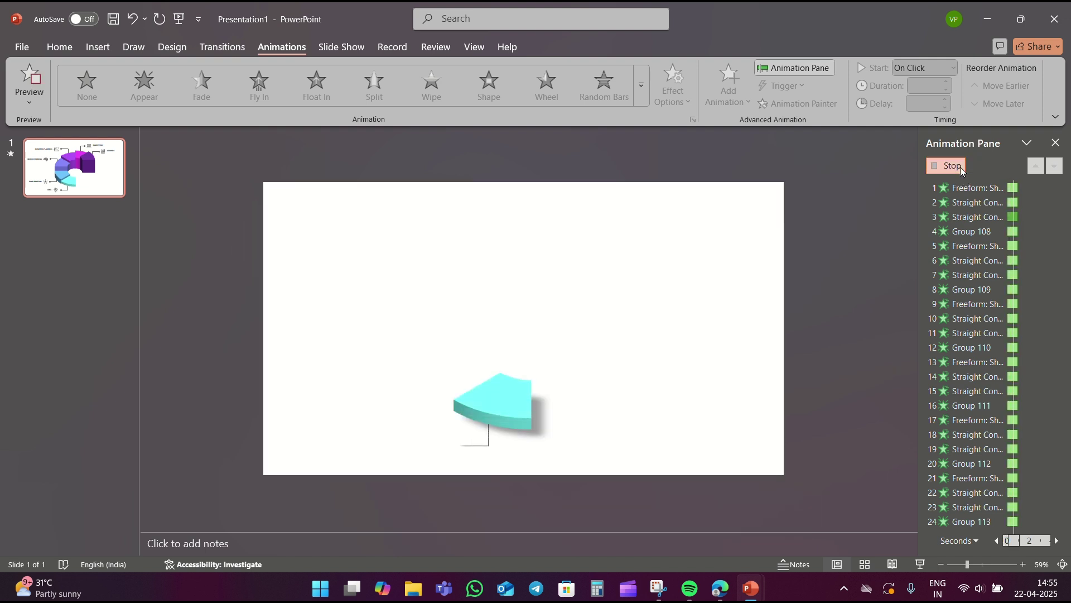
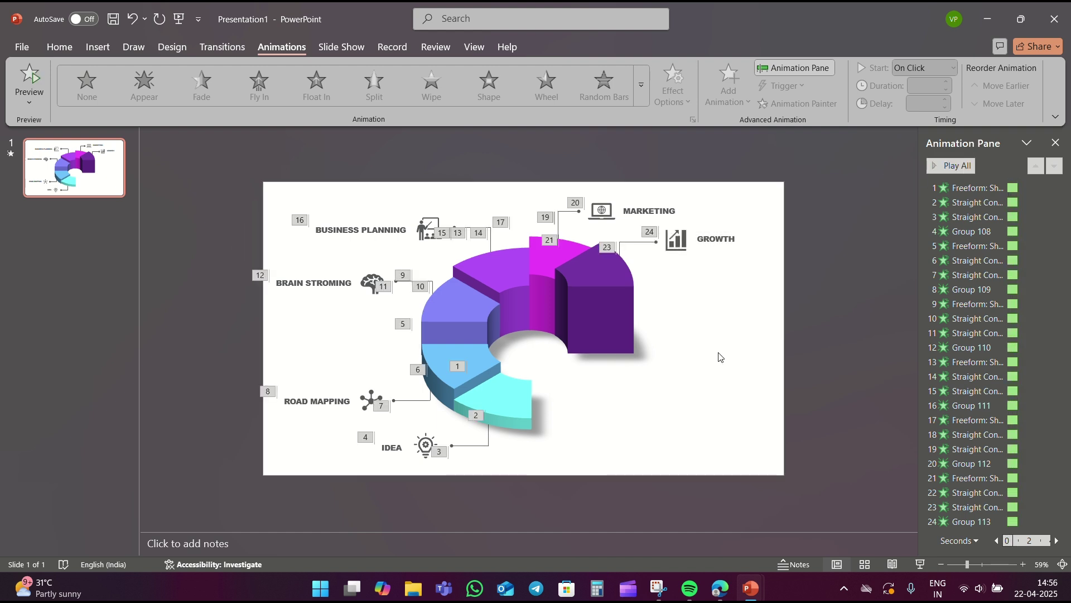
Add a text box right of the donut reading 'BUSINESS PLANNING'.
{"action": "left_click", "coordinate": [66, 47]}
{"action": "left_click", "coordinate": [654, 69]}
{"action": "left_click", "coordinate": [635, 409]}
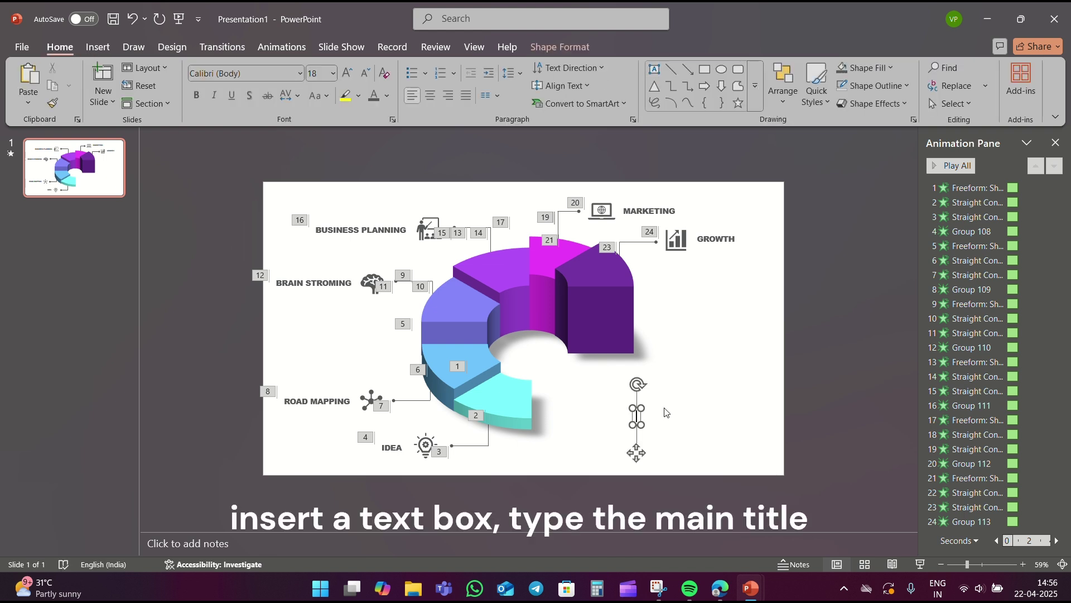
{"action": "type", "text": "BUSNIESS"}
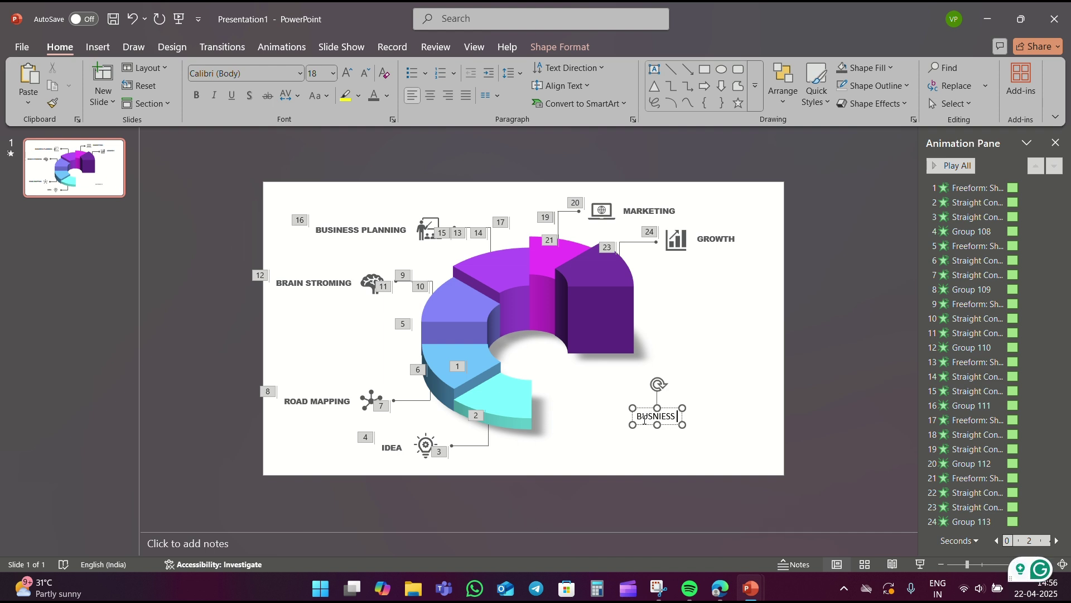
{"action": "key", "text": "BackSpace"}
{"action": "key", "text": "BackSpace"}
{"action": "key", "text": "BackSpace"}
{"action": "key", "text": "BackSpace"}
{"action": "key", "text": "BackSpace"}
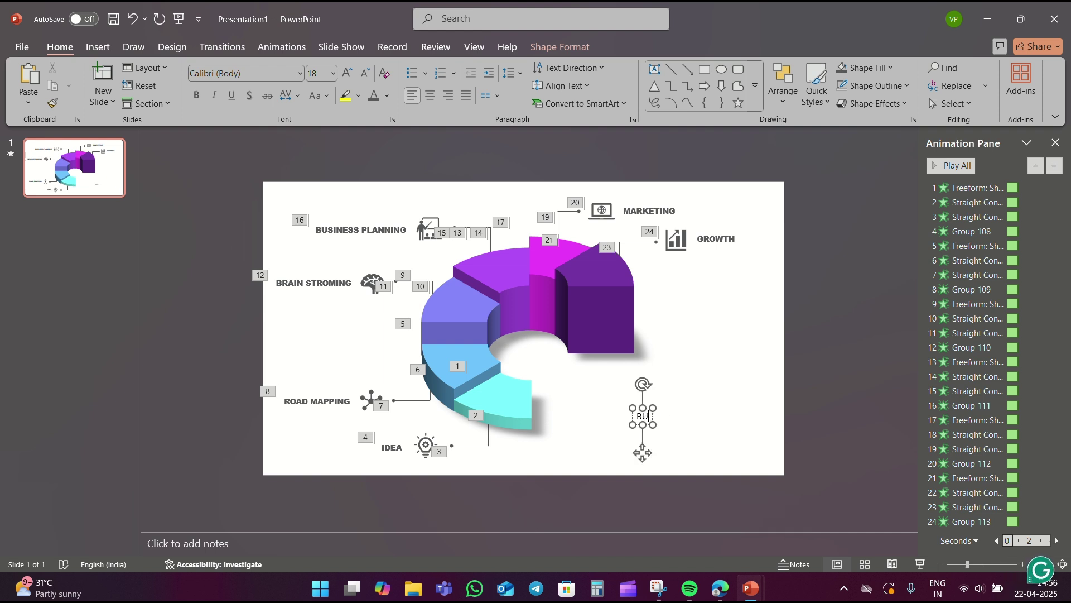
{"action": "type", "text": "SINESS"}
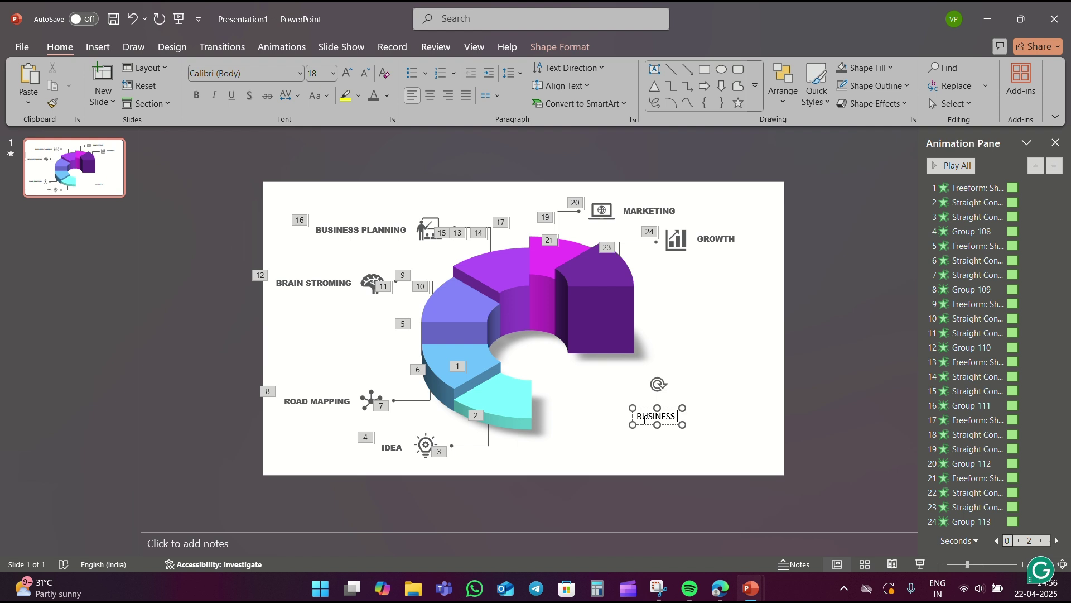
{"action": "type", "text": " PLANI"}
{"action": "key", "text": "BackSpace"}
{"action": "type", "text": "NING"}
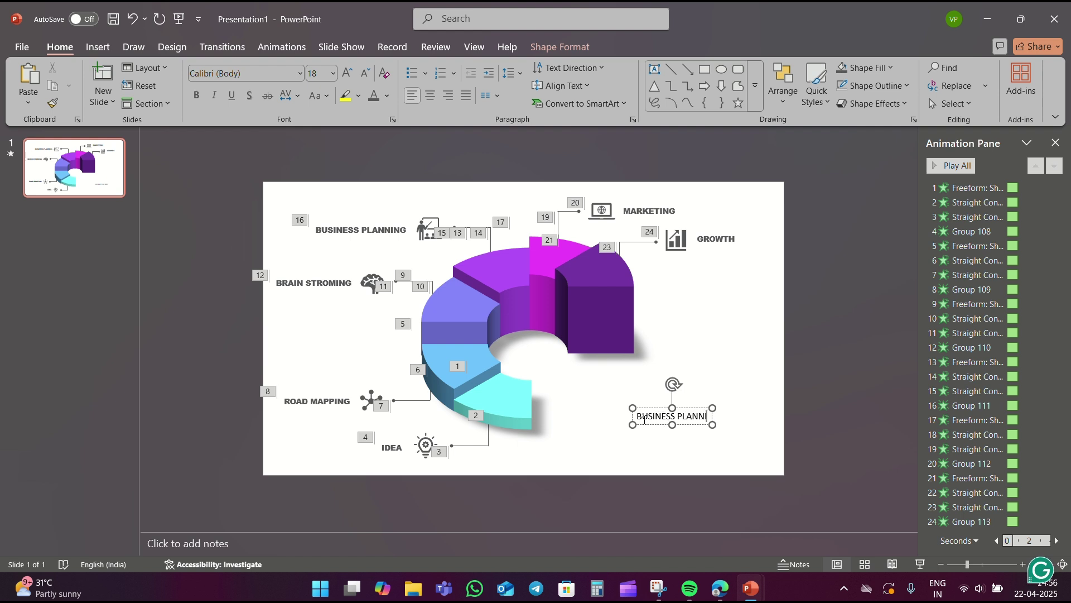
Set the title font to Arial Black and enlarge its size several steps.
{"action": "key", "text": "ctrl+a"}
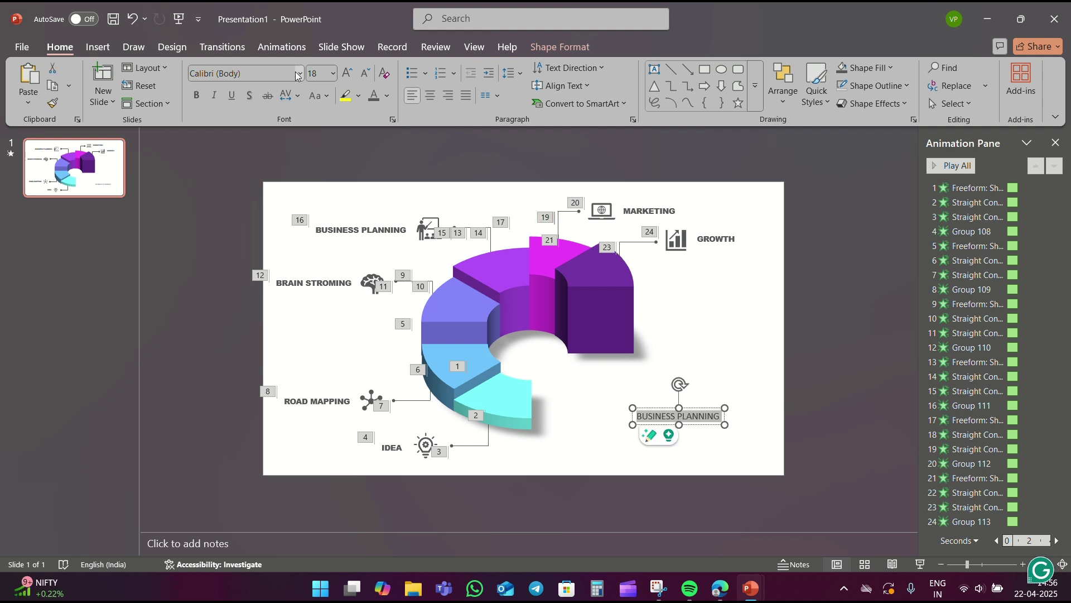
{"action": "left_click", "coordinate": [299, 73]}
{"action": "left_click", "coordinate": [260, 323]}
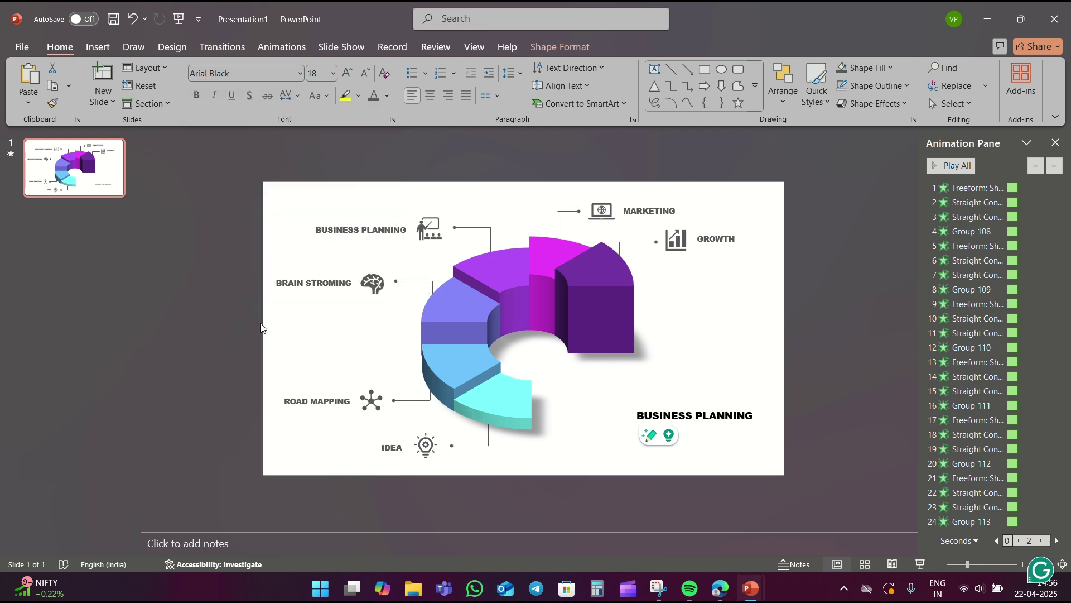
{"action": "left_click", "coordinate": [346, 74]}
{"action": "left_click", "coordinate": [346, 74]}
{"action": "left_click", "coordinate": [346, 74]}
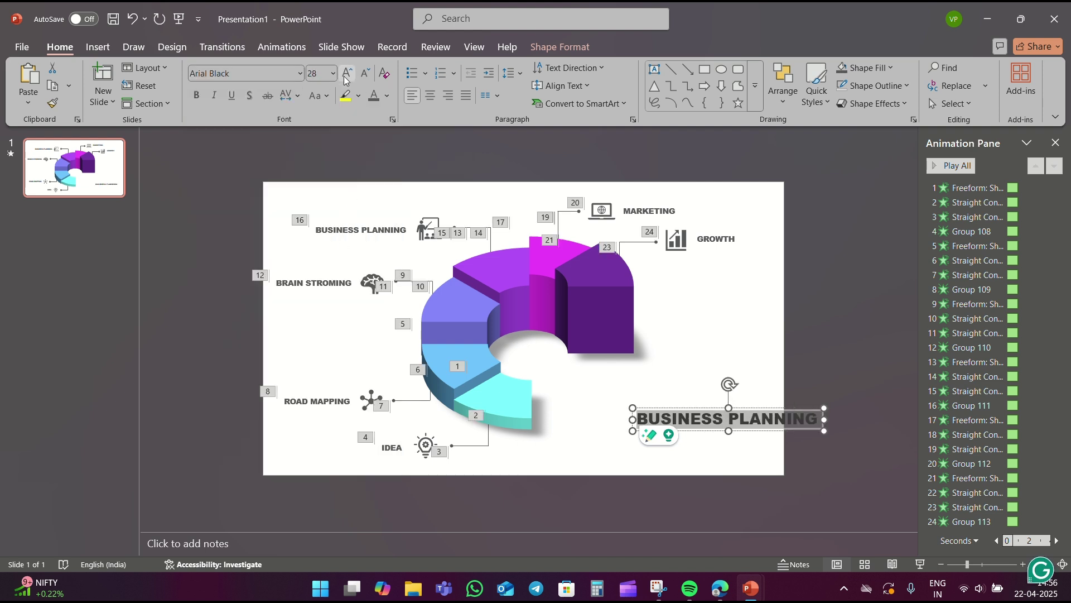
{"action": "left_click_drag", "start_coordinate": [753, 433], "coordinate": [698, 430]}
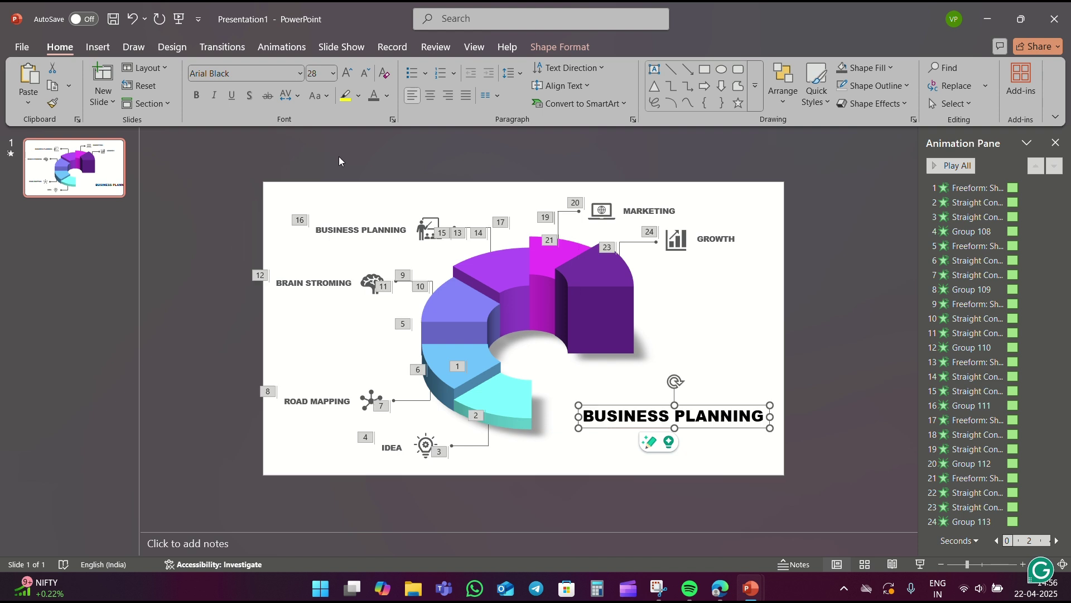
{"action": "left_click", "coordinate": [332, 73]}
{"action": "left_click", "coordinate": [352, 75]}
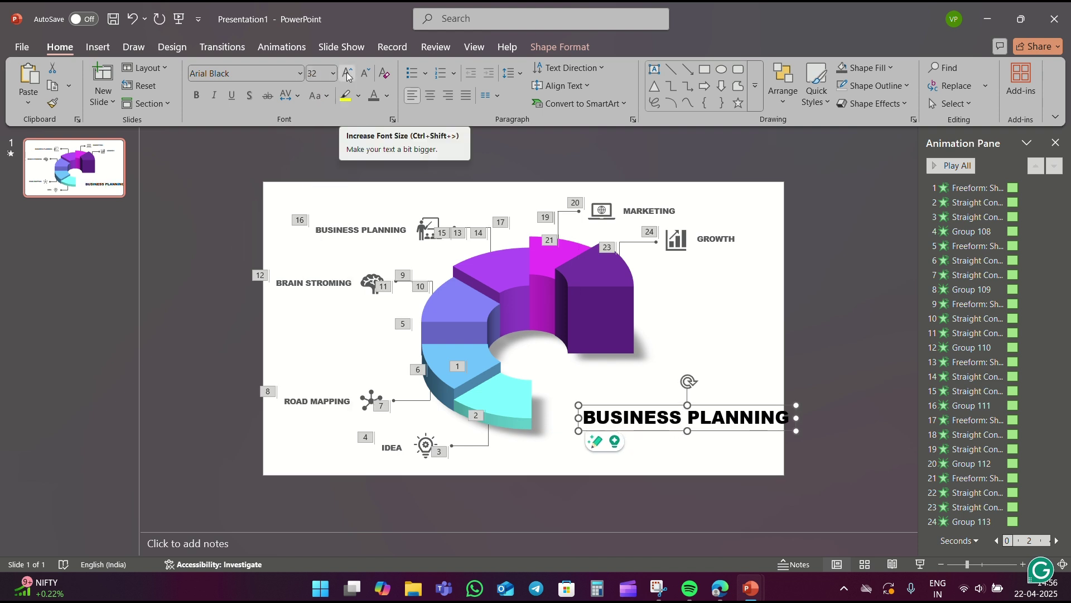
{"action": "left_click", "coordinate": [352, 75]}
{"action": "left_click", "coordinate": [352, 75]}
Place the title beside the donut's bottom, colour it dark grey, one size smaller.
{"action": "left_click", "coordinate": [365, 74]}
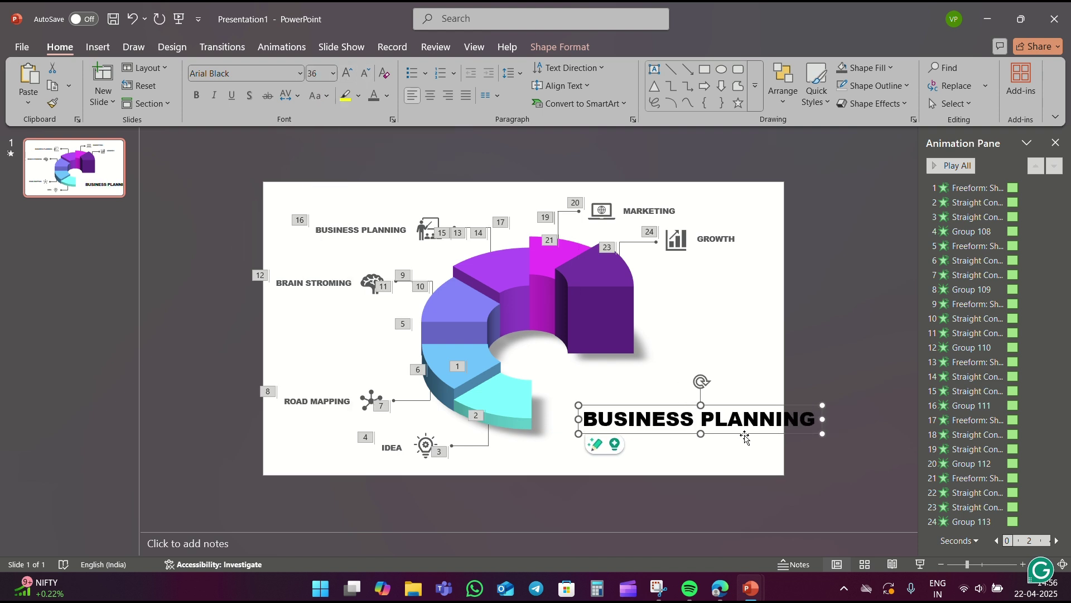
{"action": "left_click_drag", "start_coordinate": [743, 435], "coordinate": [705, 438]}
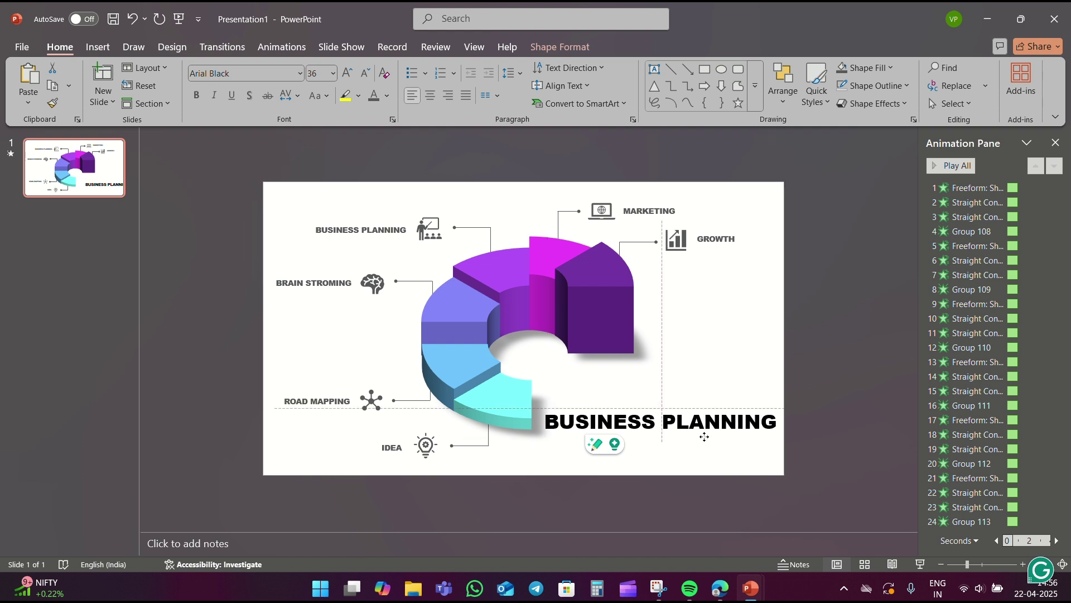
{"action": "left_click_drag", "start_coordinate": [704, 438], "coordinate": [704, 436]}
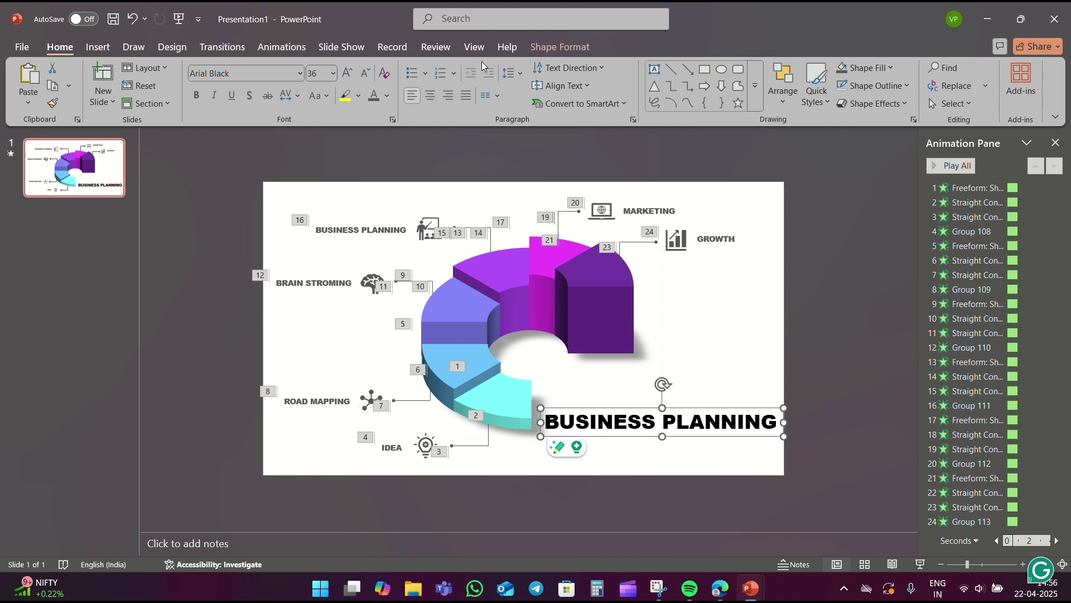
{"action": "left_click", "coordinate": [388, 95]}
{"action": "left_click", "coordinate": [397, 207]}
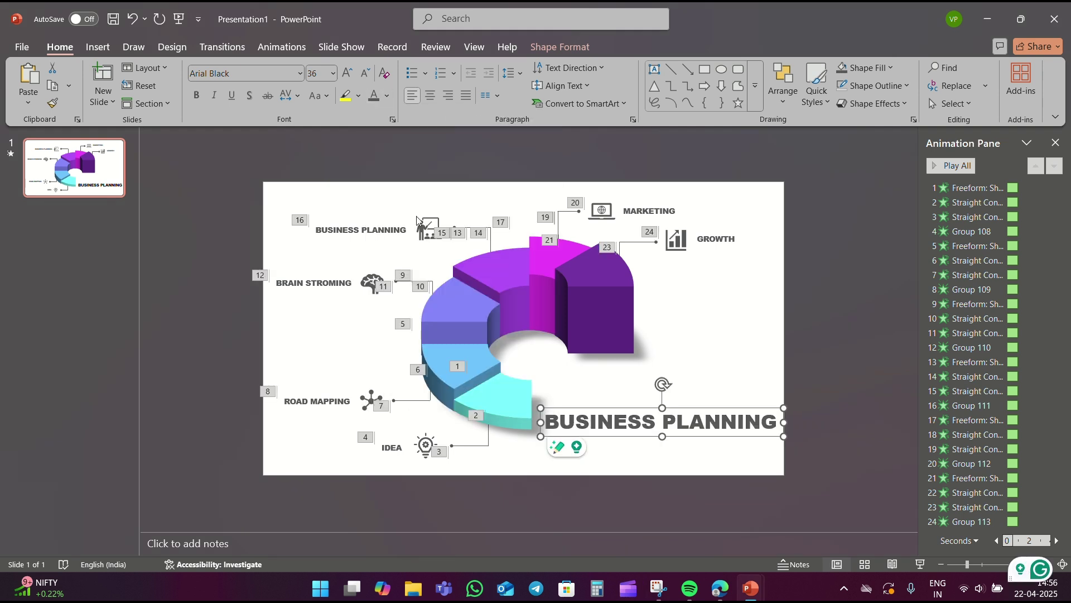
{"action": "key", "text": "ctrl+shift+comma"}
Paste the five-bullet business planning text box beside the chart, then reselect the title.
{"action": "left_click", "coordinate": [768, 328]}
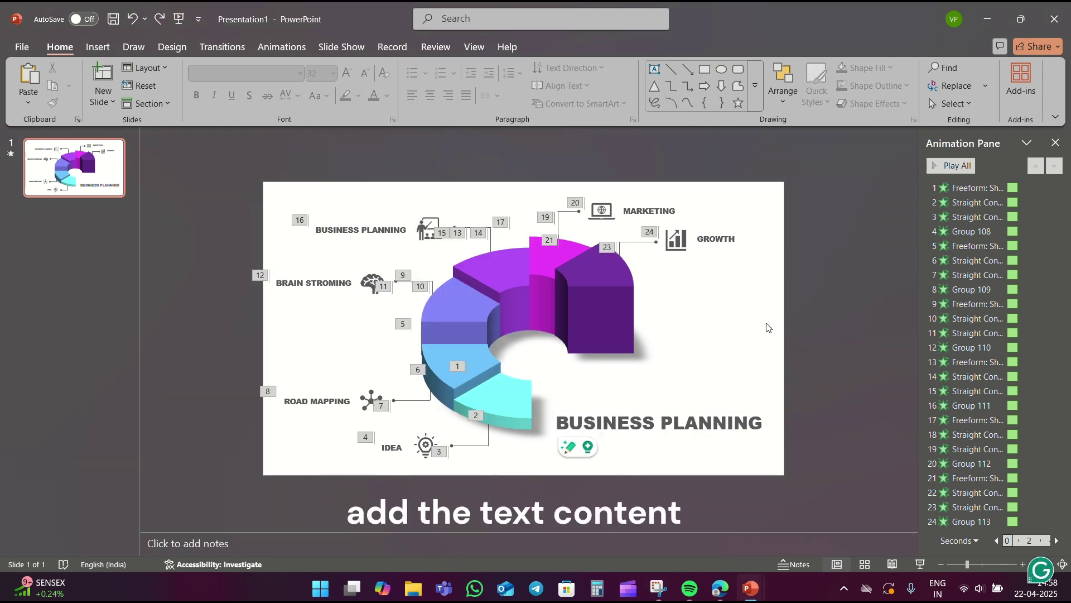
{"action": "key", "text": "ctrl+v"}
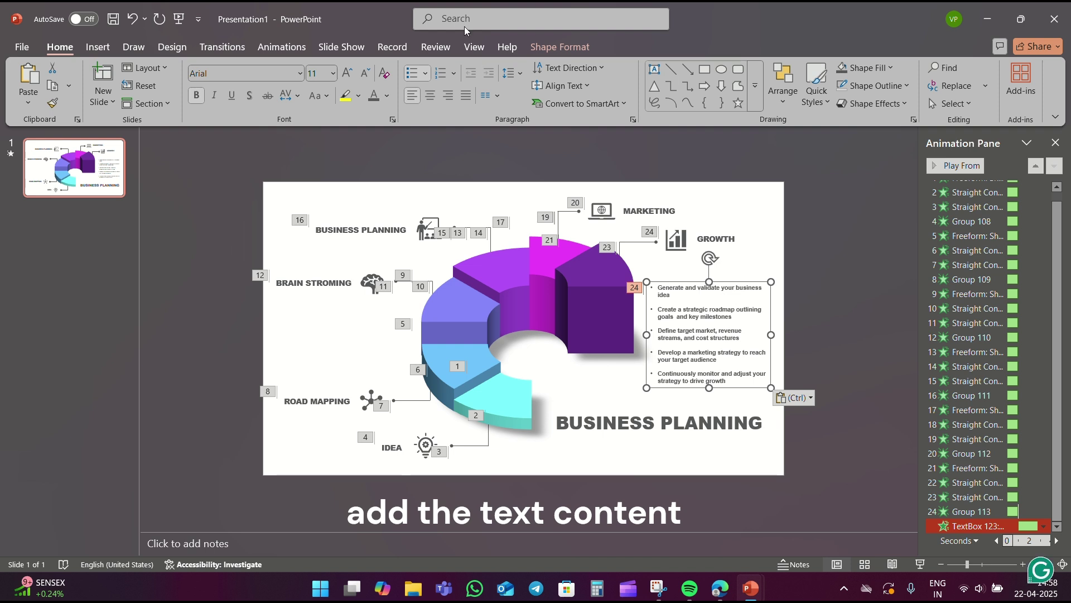
{"action": "left_click", "coordinate": [647, 267]}
{"action": "left_click", "coordinate": [628, 391]}
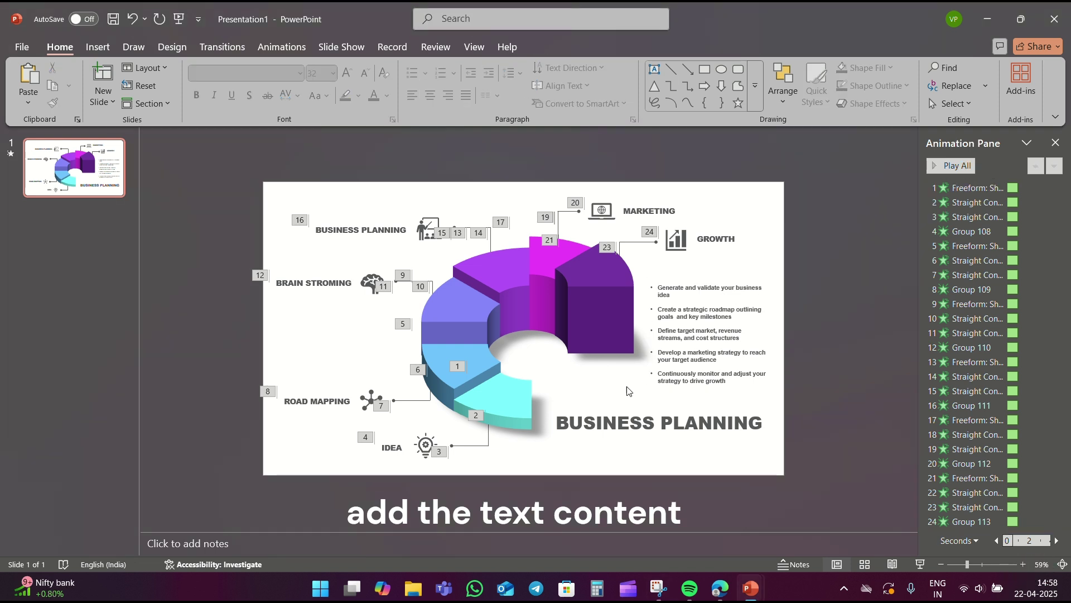
{"action": "left_click", "coordinate": [622, 422]}
Apply a 01.00-second Wipe From Left to the title and drag it first in the Animation Pane.
{"action": "left_click", "coordinate": [301, 53]}
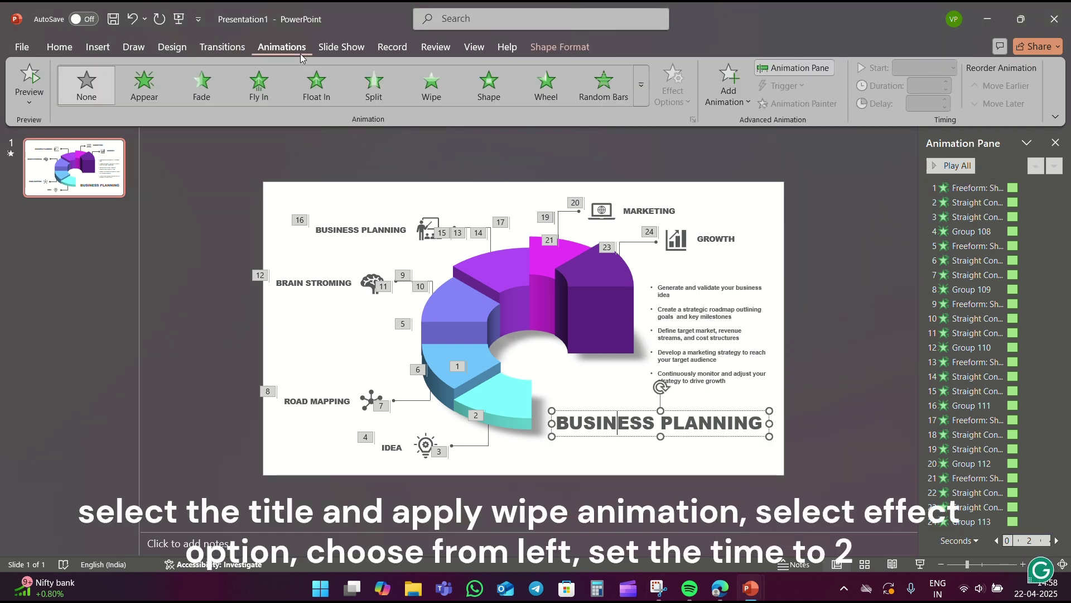
{"action": "left_click", "coordinate": [433, 87]}
{"action": "left_click", "coordinate": [673, 86]}
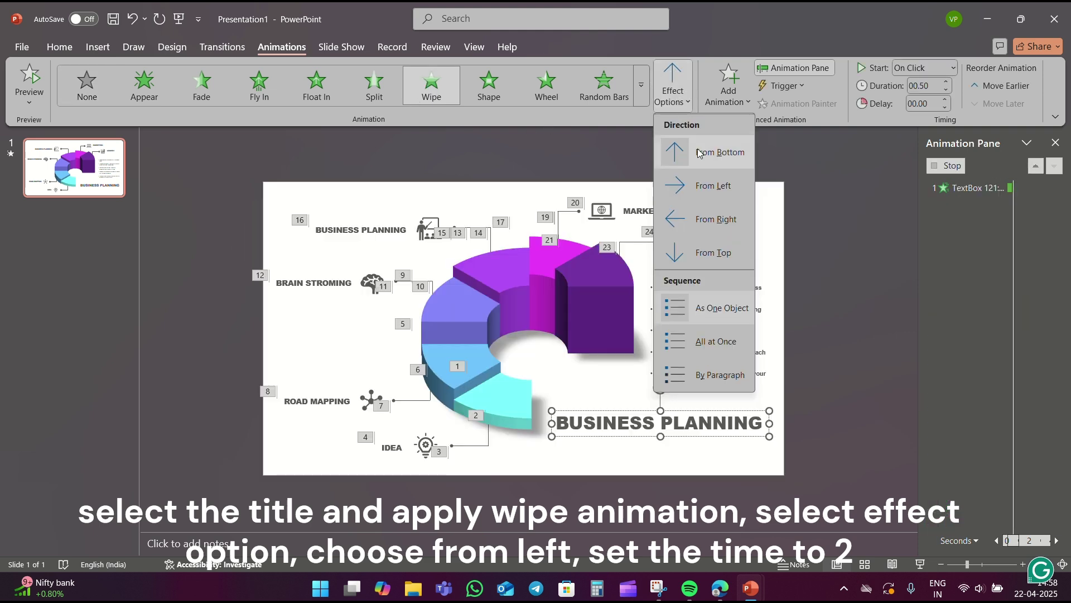
{"action": "left_click", "coordinate": [709, 188]}
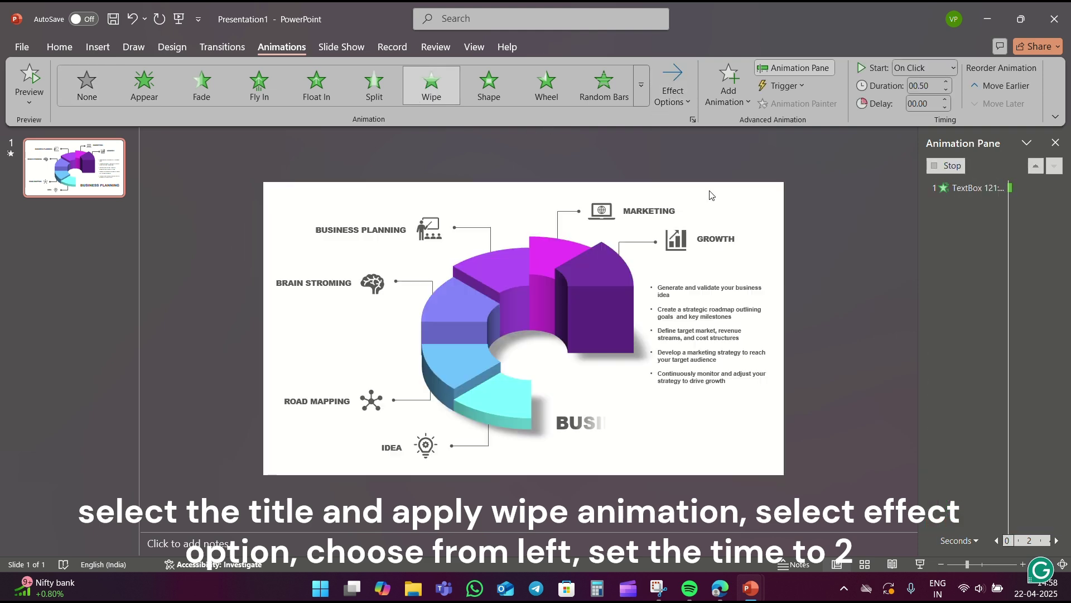
{"action": "left_click", "coordinate": [946, 82]}
{"action": "left_click", "coordinate": [946, 82]}
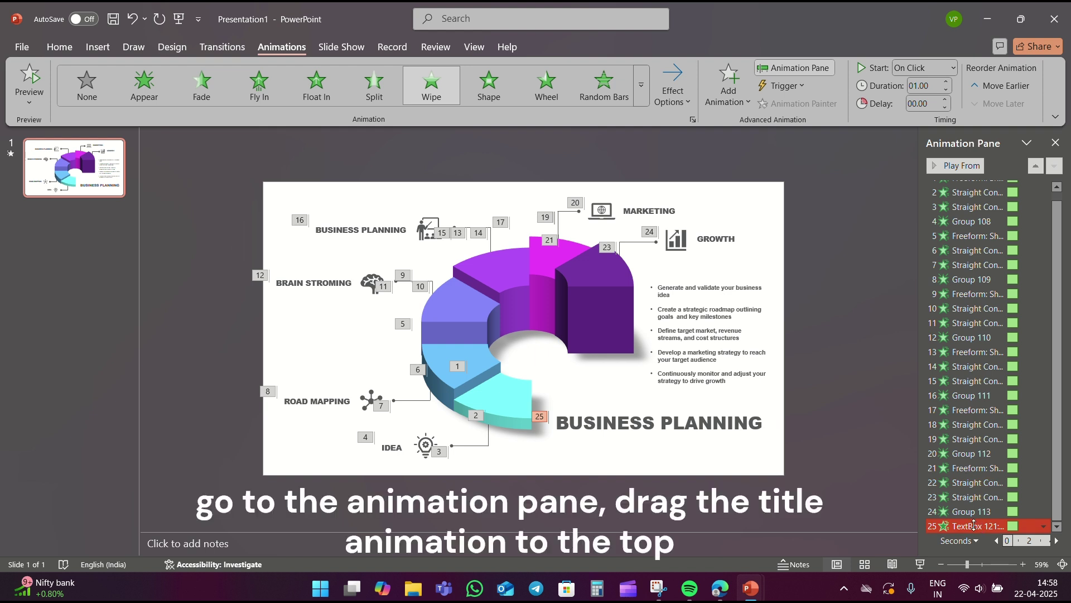
{"action": "mouse_move", "coordinate": [975, 526]}
{"action": "left_click_drag", "start_coordinate": [974, 525], "coordinate": [971, 438]}
{"action": "left_click_drag", "start_coordinate": [983, 302], "coordinate": [983, 187]}
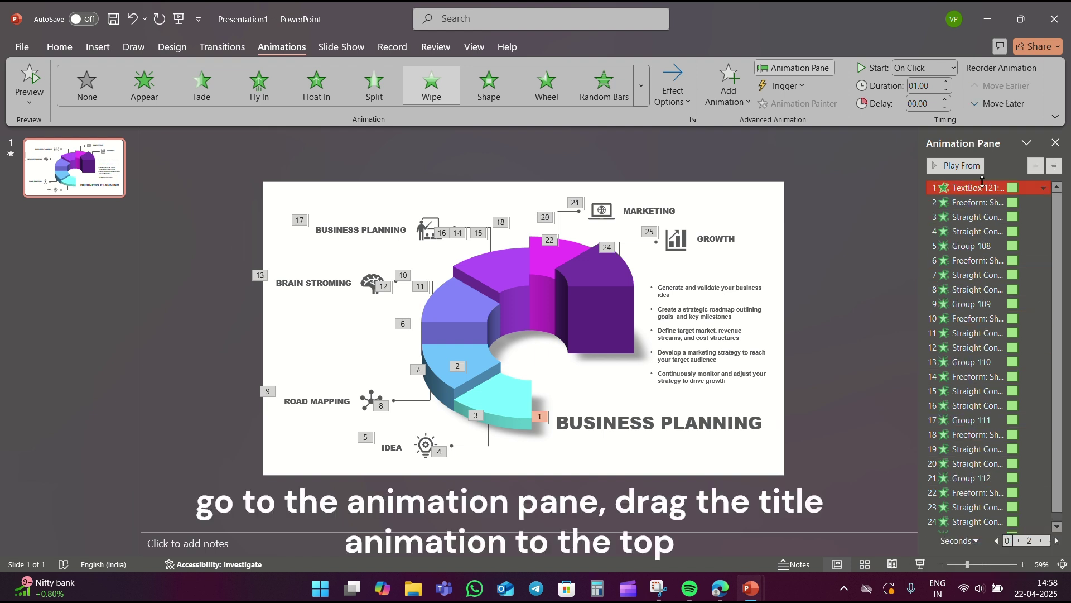
{"action": "left_click", "coordinate": [789, 403]}
Give the bullet list a 01.00-second Wipe From Top as the last animation.
{"action": "left_click", "coordinate": [720, 319]}
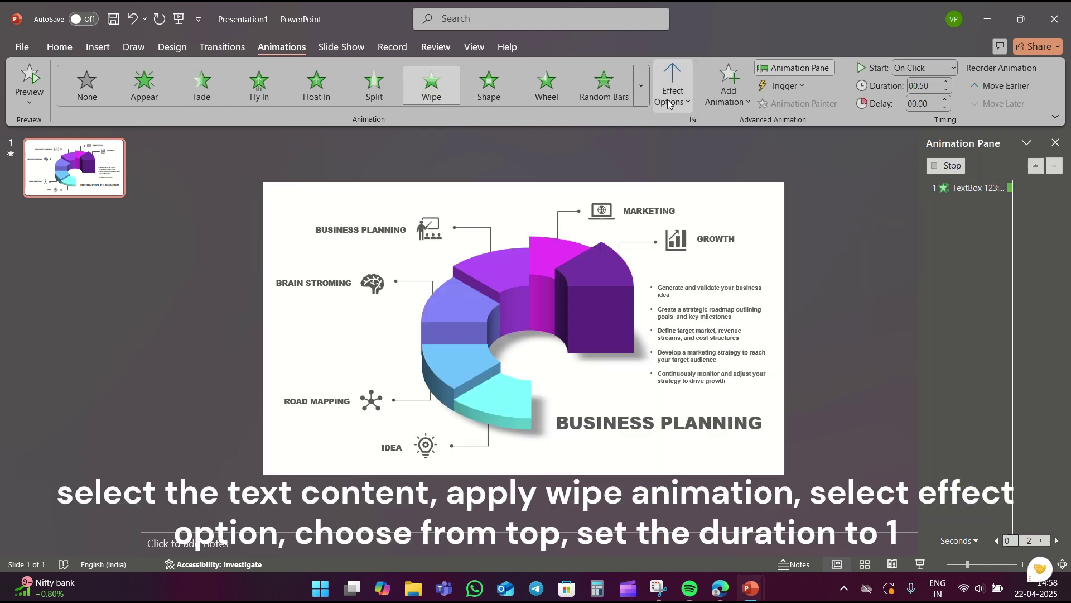
{"action": "left_click", "coordinate": [673, 86]}
{"action": "left_click", "coordinate": [699, 254]}
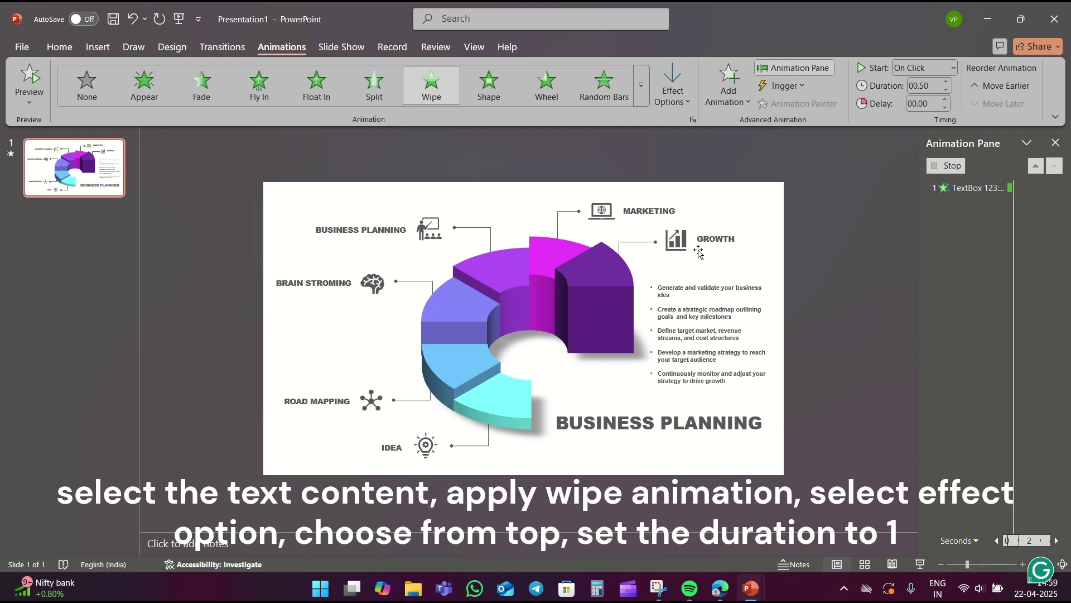
{"action": "left_click", "coordinate": [945, 82]}
{"action": "left_click", "coordinate": [946, 81]}
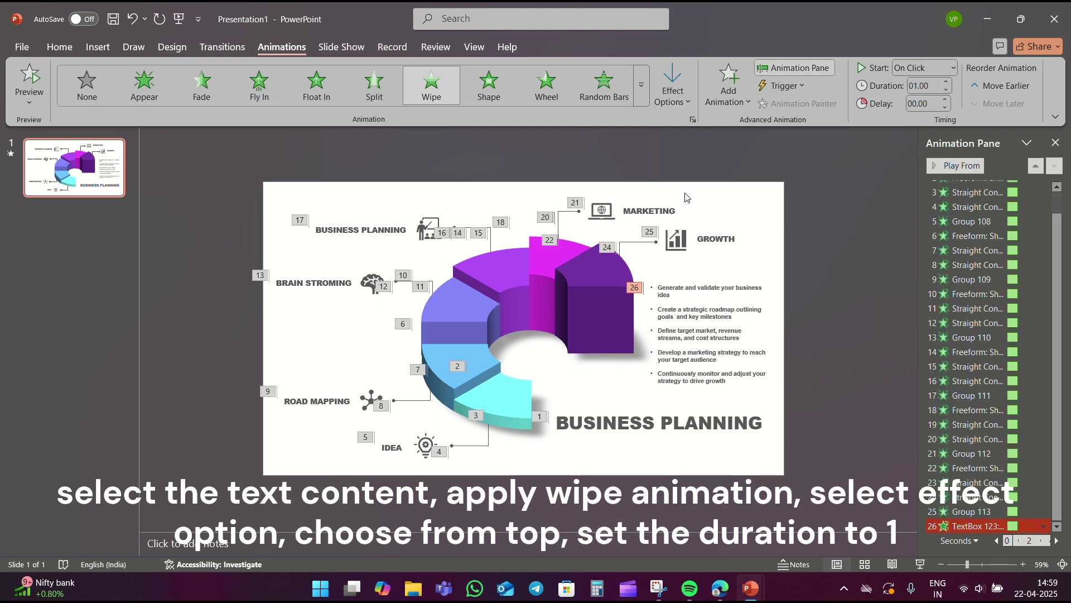
{"action": "left_click", "coordinate": [852, 223]}
{"action": "left_click_drag", "start_coordinate": [971, 193], "coordinate": [991, 324]}
Set all 26 animations to start After Previous and play the slide show.
{"action": "key", "text": "ctrl+a"}
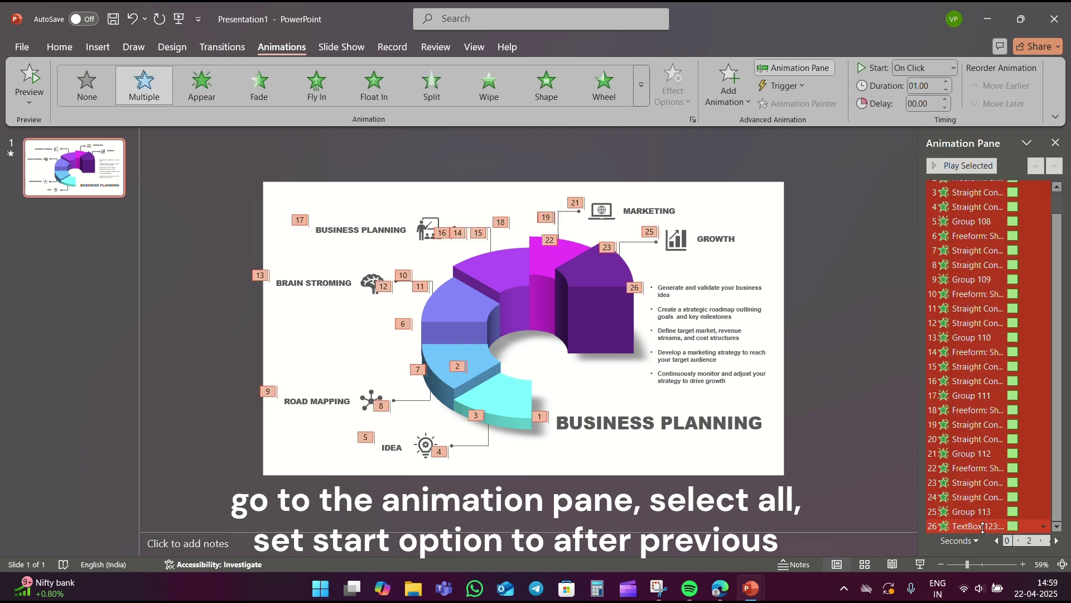
{"action": "left_click", "coordinate": [919, 68]}
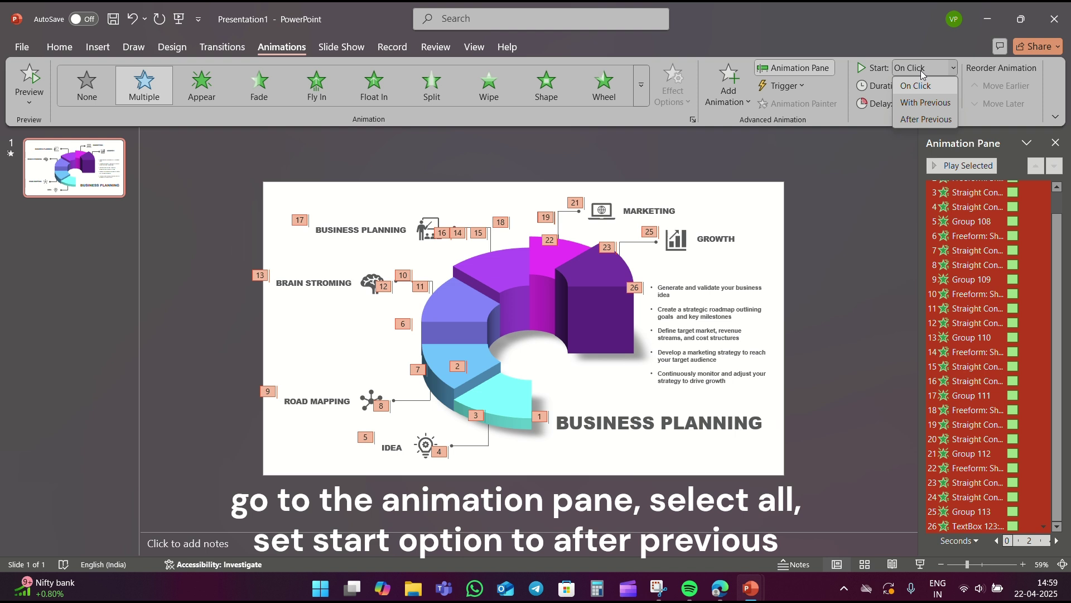
{"action": "left_click", "coordinate": [924, 102]}
{"action": "left_click", "coordinate": [914, 67]}
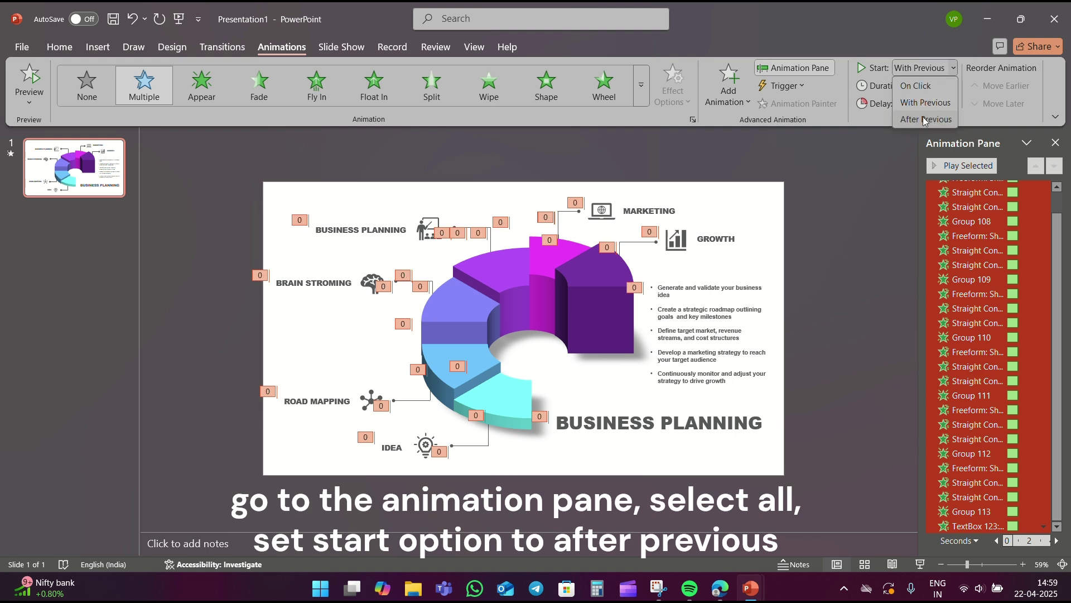
{"action": "left_click", "coordinate": [923, 118]}
{"action": "left_click", "coordinate": [909, 437]}
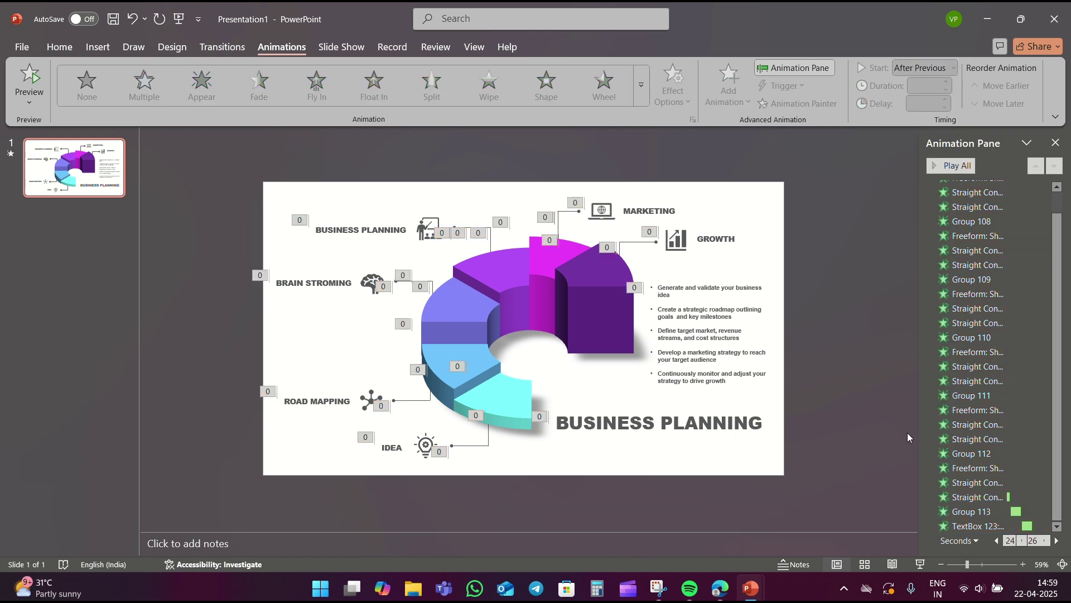
{"action": "left_click", "coordinate": [926, 564]}
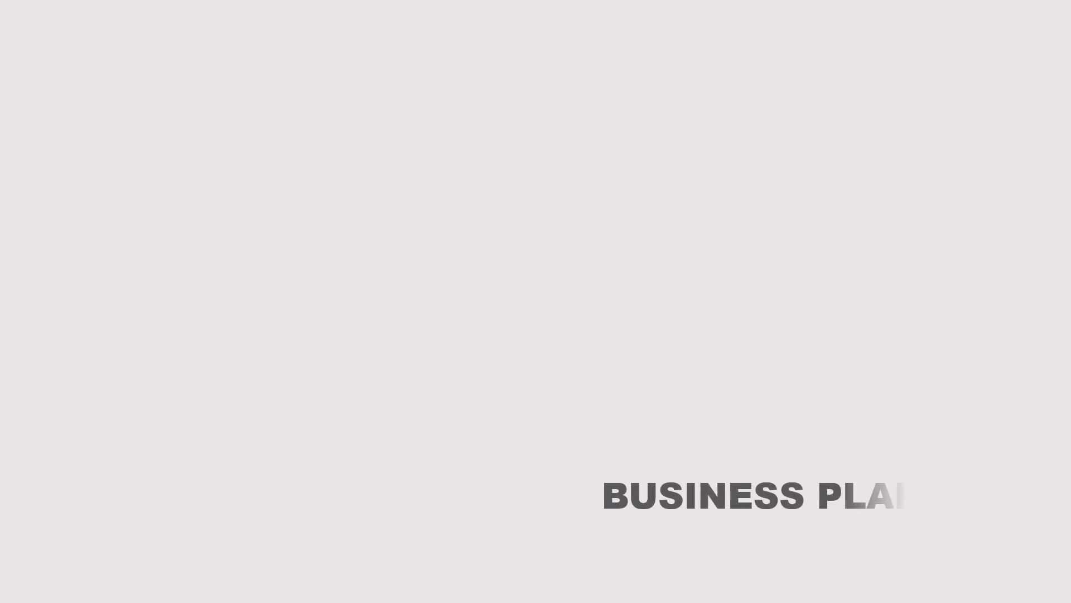